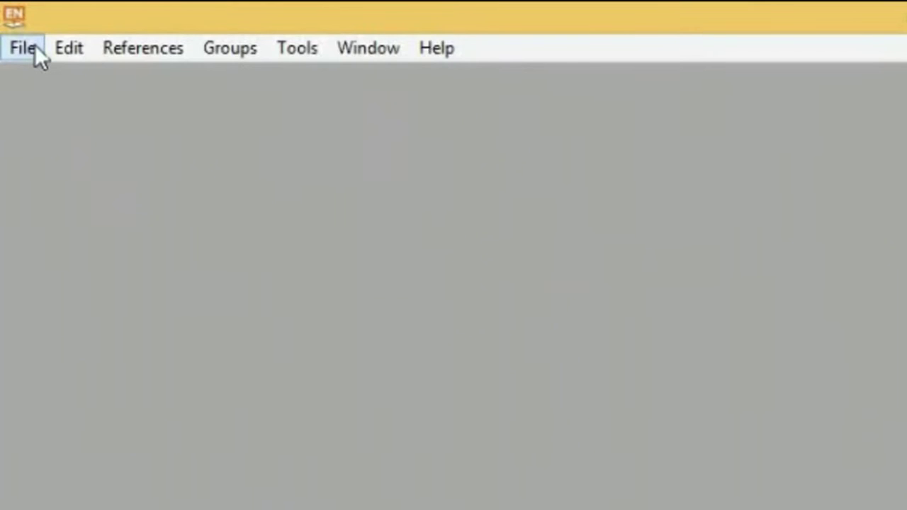
- Create a new reference library named Workshop Practice on the Desktop and maximize its window
left_click(35, 48)
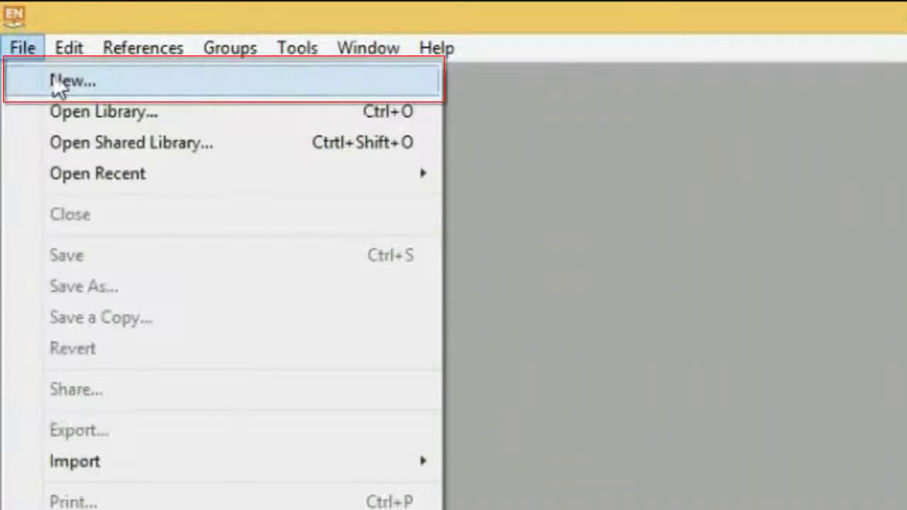
left_click(89, 94)
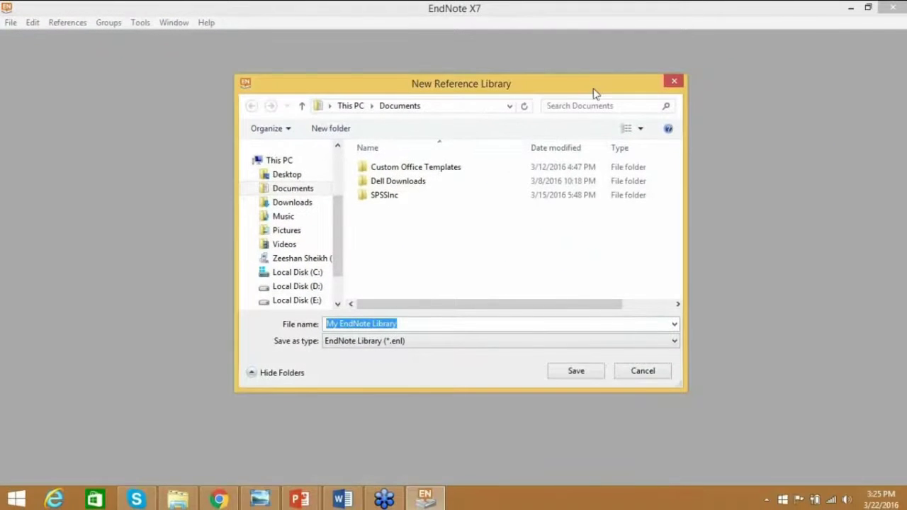
left_click_drag(594, 91, 522, 77)
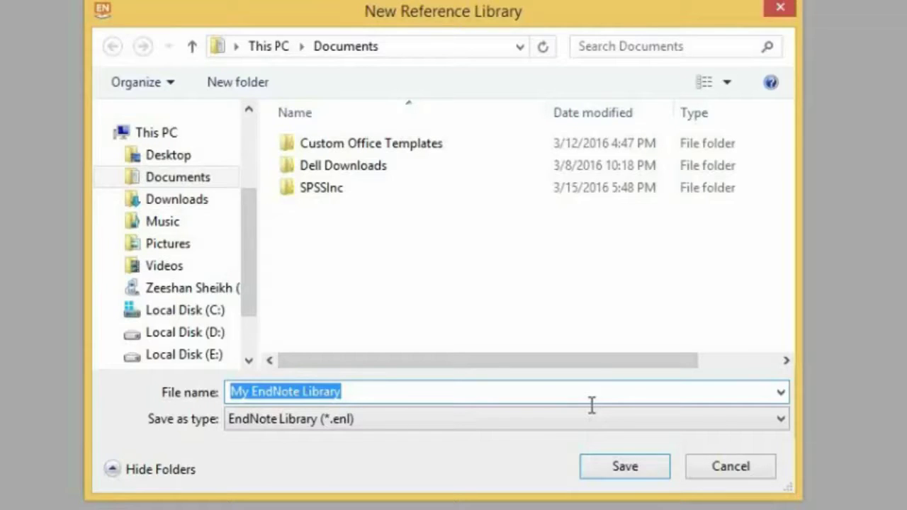
type("Work")
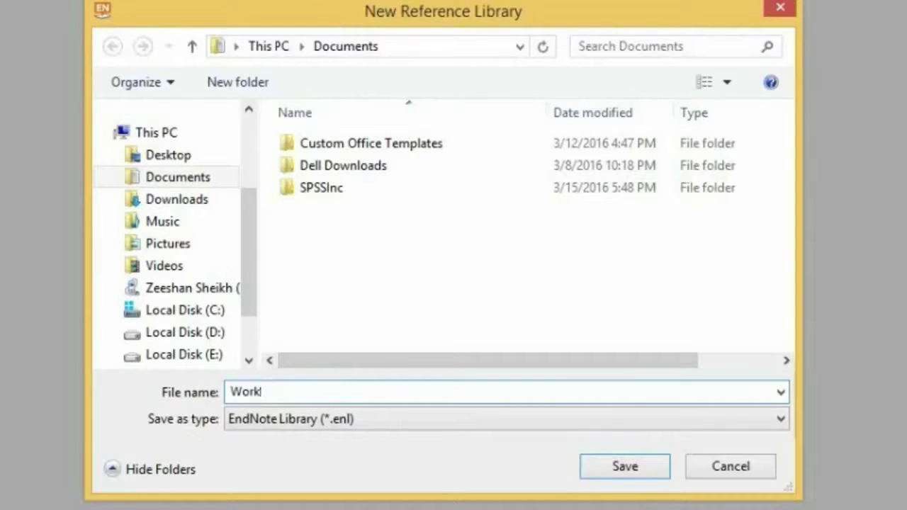
type("shop Practice")
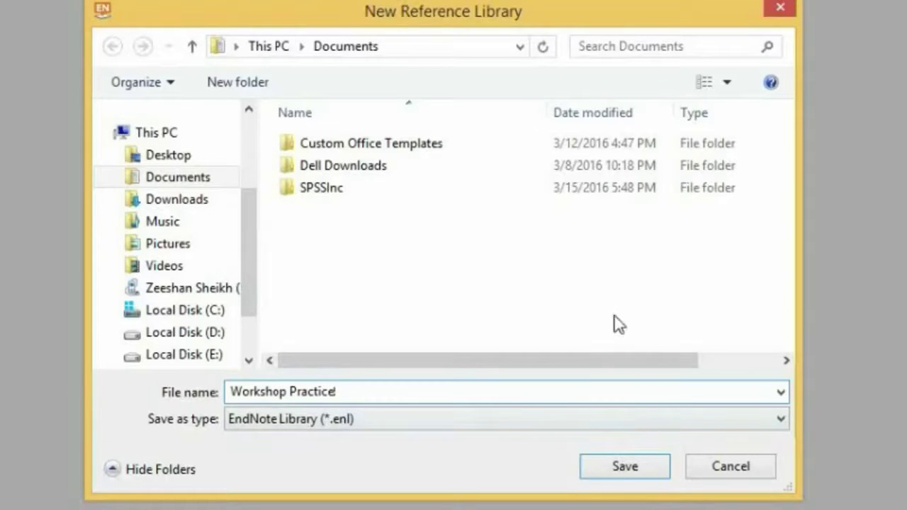
left_click(168, 157)
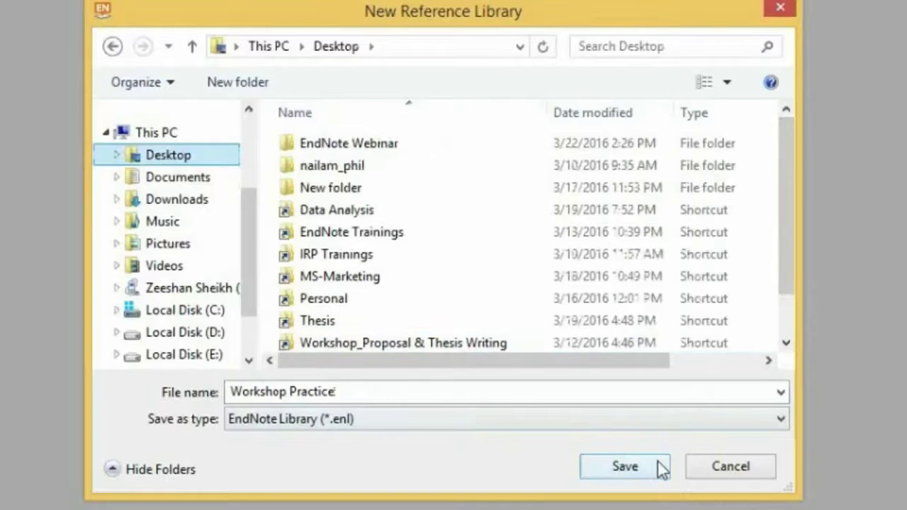
left_click(625, 466)
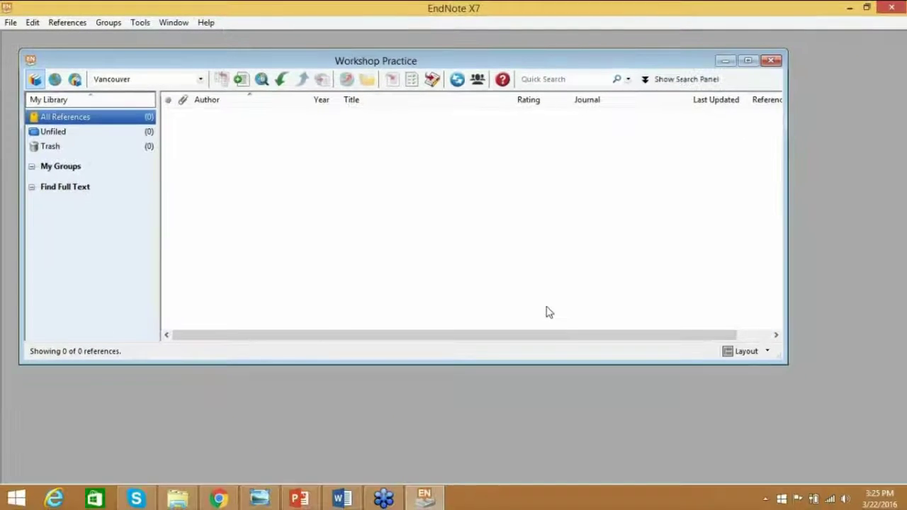
left_click_drag(658, 65, 567, 32)
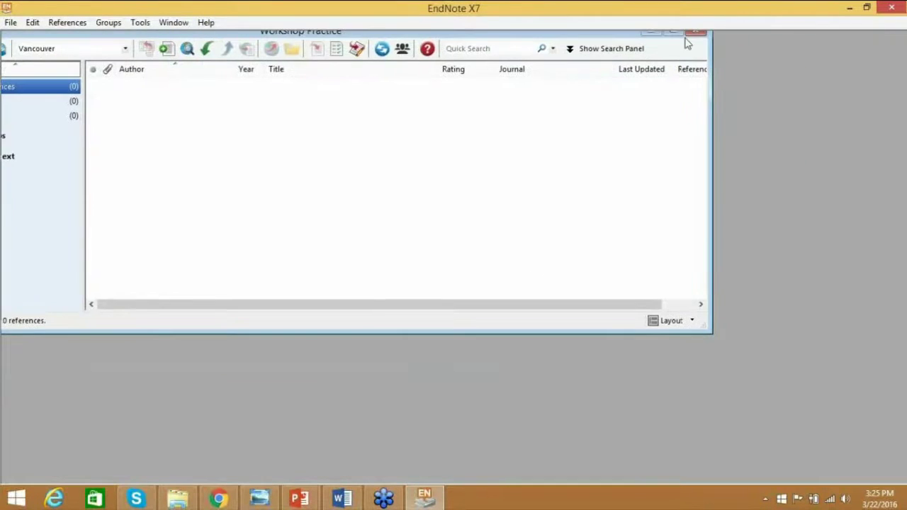
left_click(681, 34)
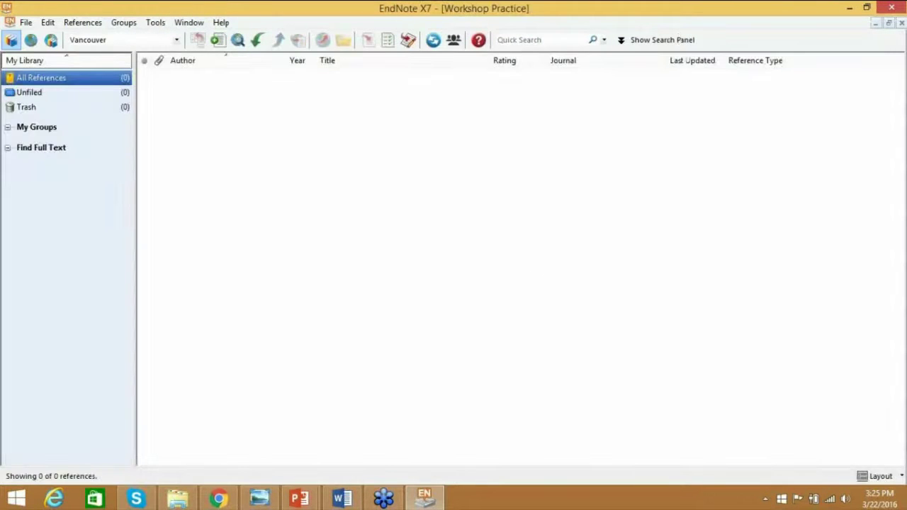
- Switch to PowerPoint and review the slides on creating an EndNote library and importing references from Google Scholar
mouse_move(433, 490)
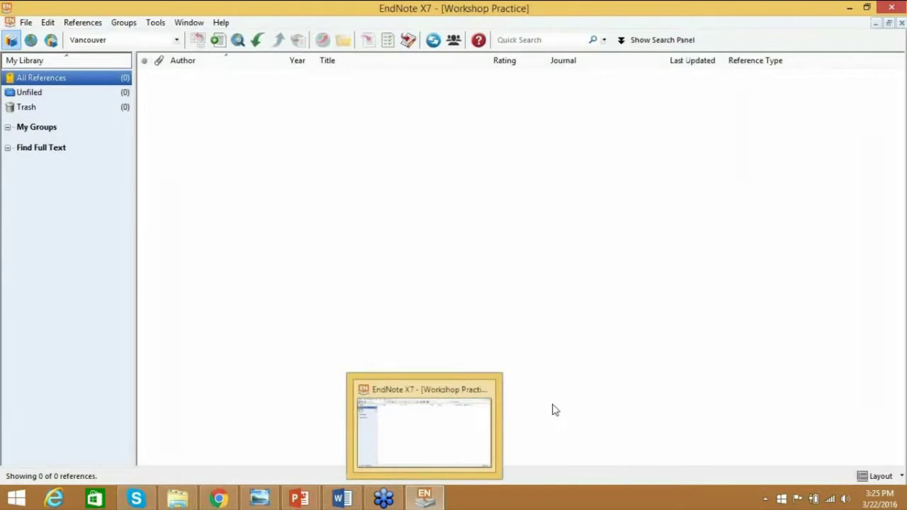
left_click(301, 498)
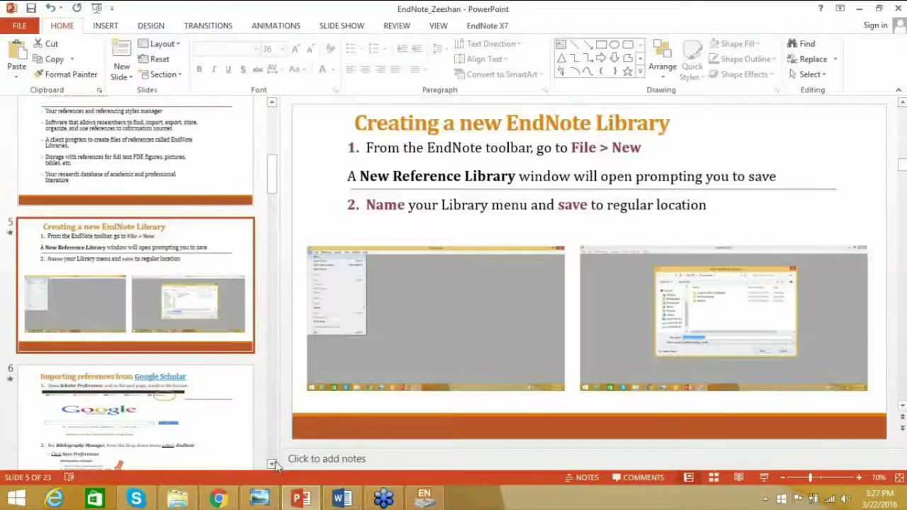
scroll(311, 394, "down", 1)
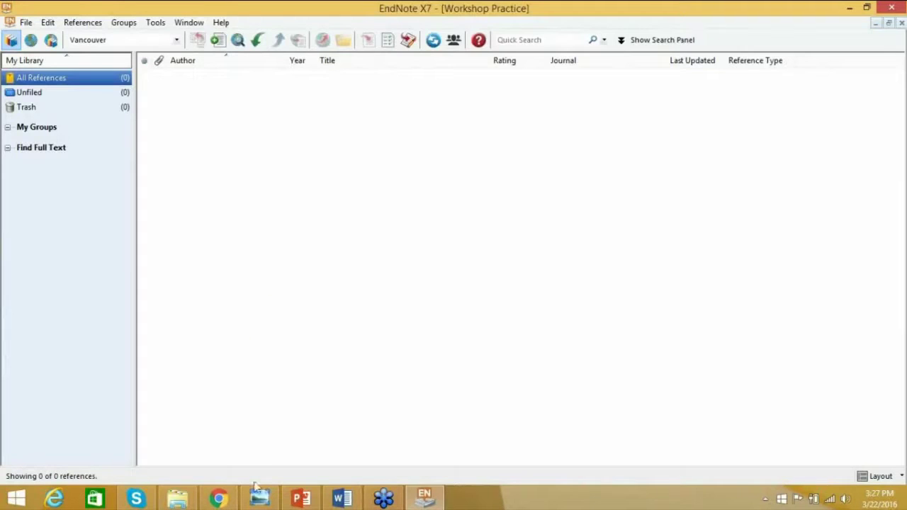
- Switch to Google Scholar in Chrome and search for "relationship marketing"
left_click(219, 498)
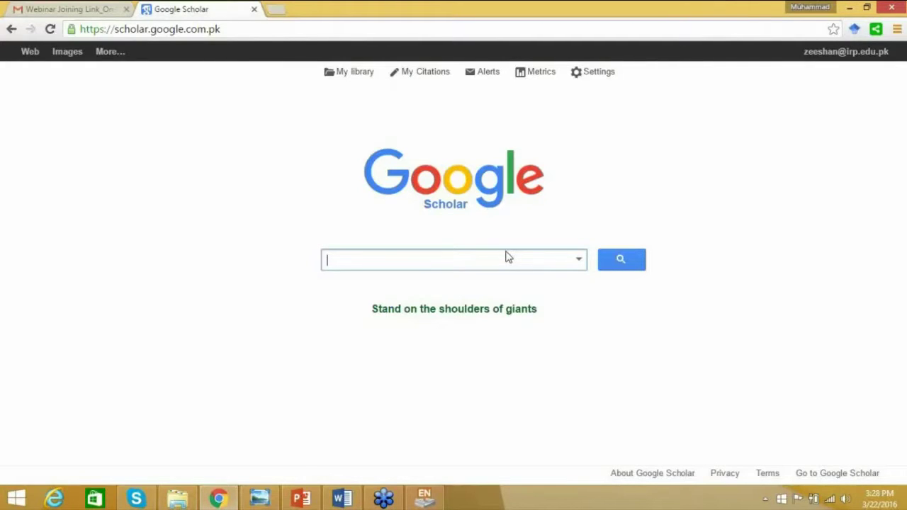
type("relationship")
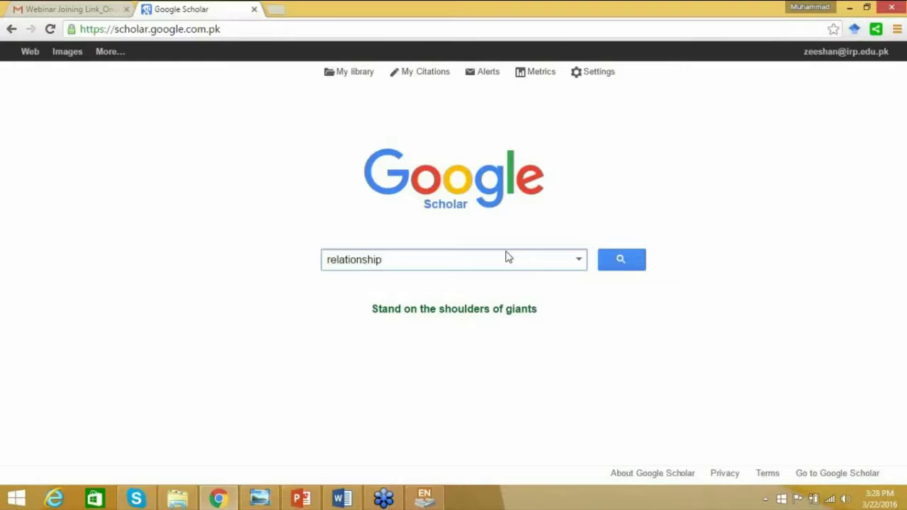
type(" marketing")
key("Return")
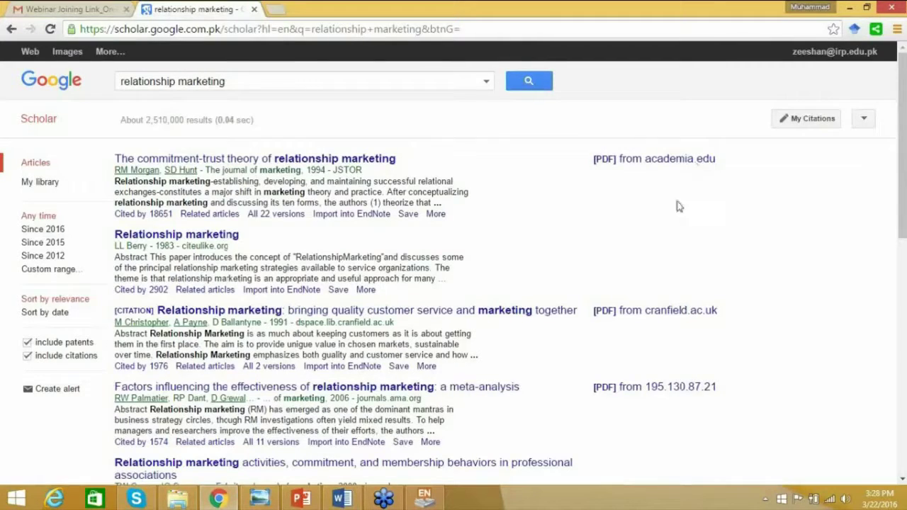
- Set the Scholar bibliography manager to "Don't show any citation import links" and save the settings
left_click(863, 118)
left_click(821, 163)
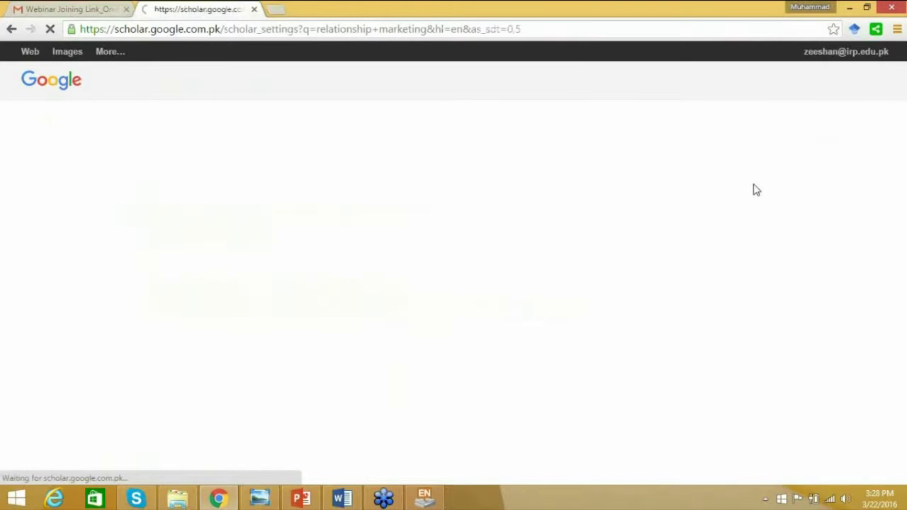
left_click(283, 343)
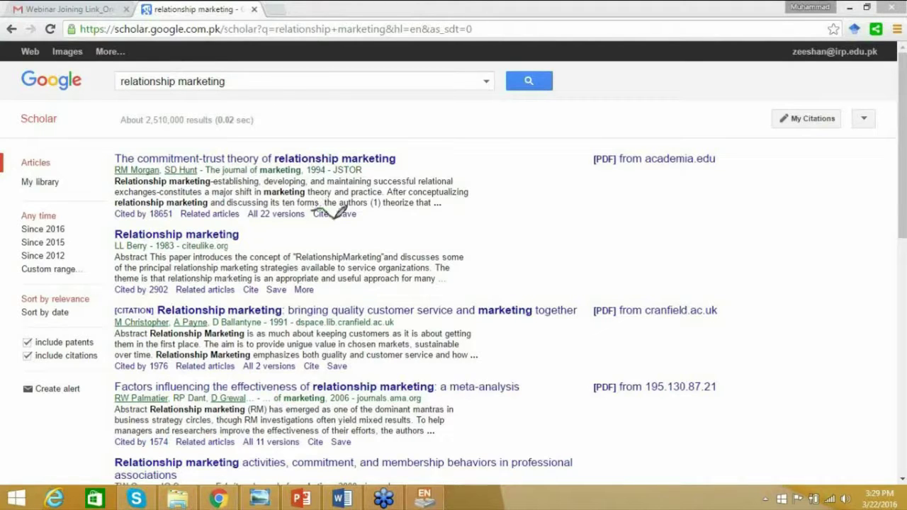
- Import the citation of "The commitment-trust theory of relationship marketing" into EndNote from its Cite options
left_click_drag(322, 221, 322, 214)
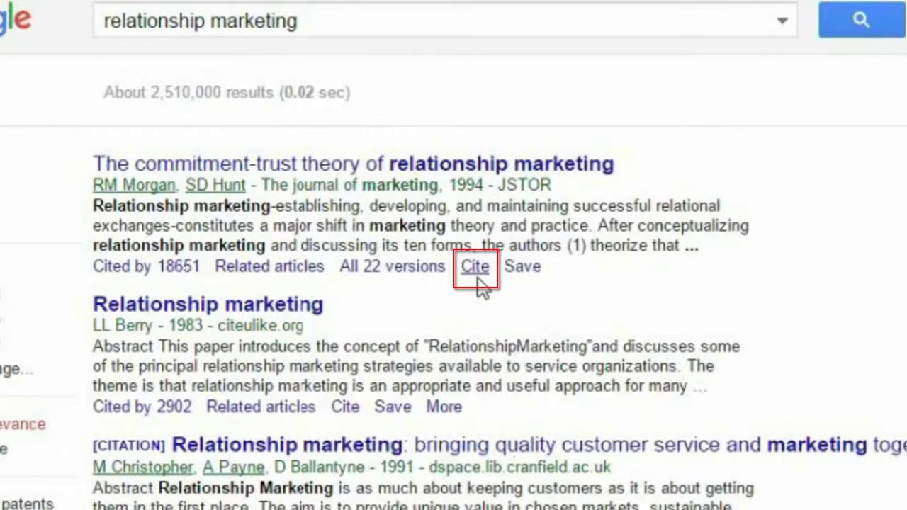
left_click(474, 267)
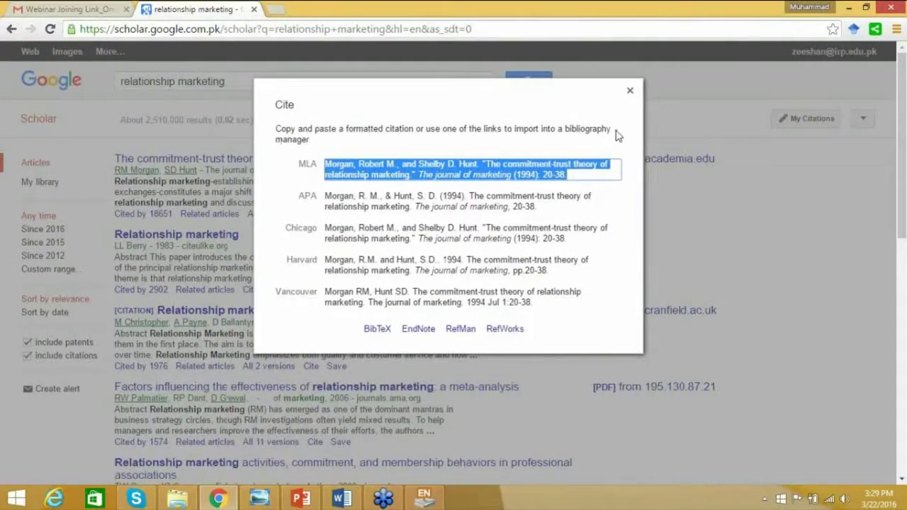
left_click(634, 166)
left_click(563, 205)
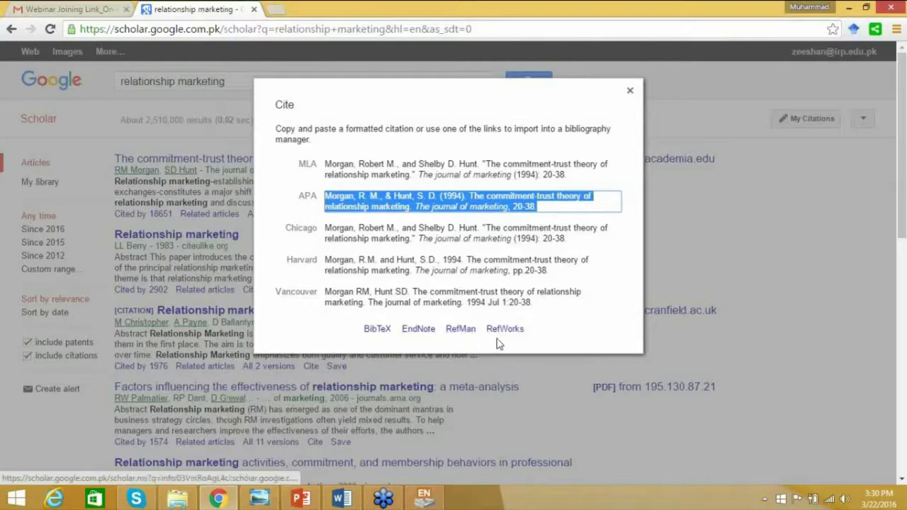
left_click(419, 329)
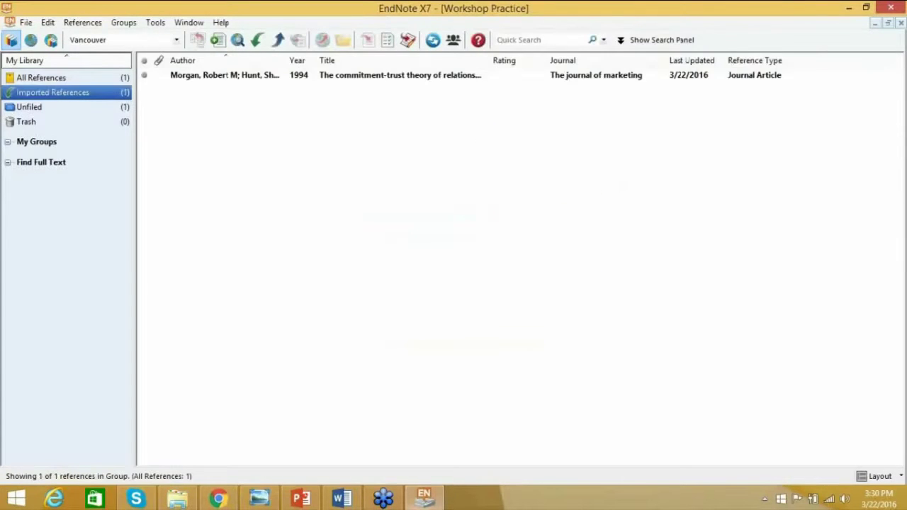
- Return to Google Scholar, close the citation dialog, and save the bibliography manager setting to show links to import citations into EndNote
left_click(218, 499)
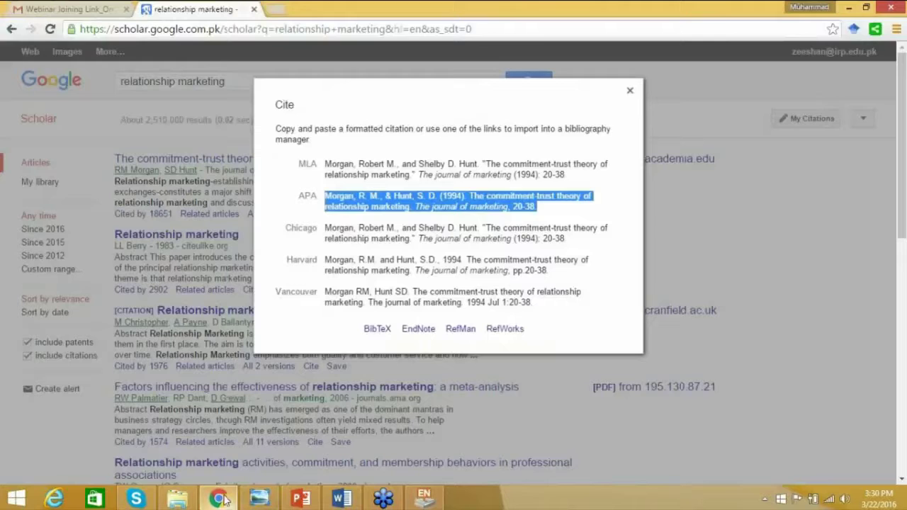
left_click(630, 93)
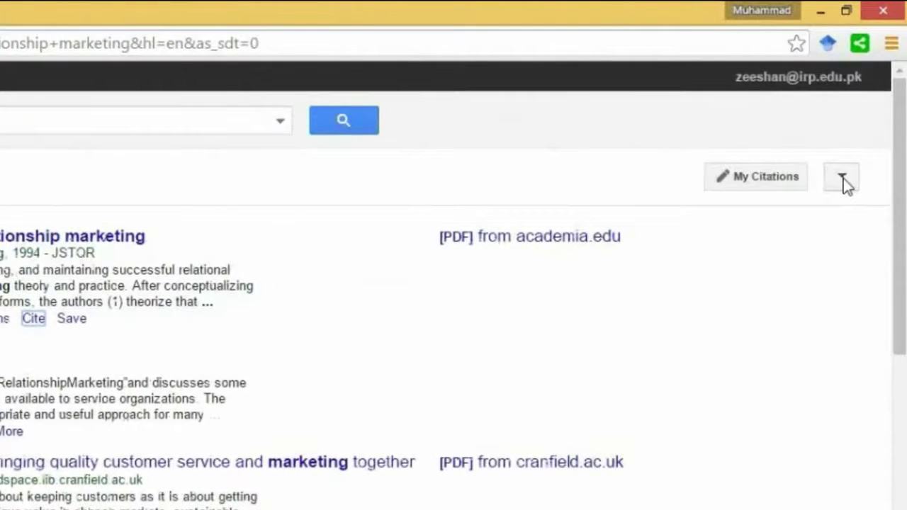
left_click(841, 177)
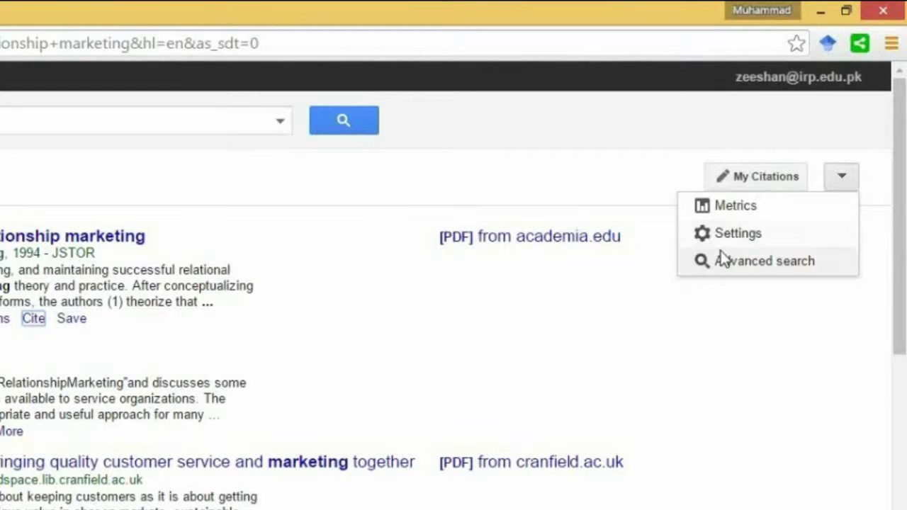
left_click(705, 235)
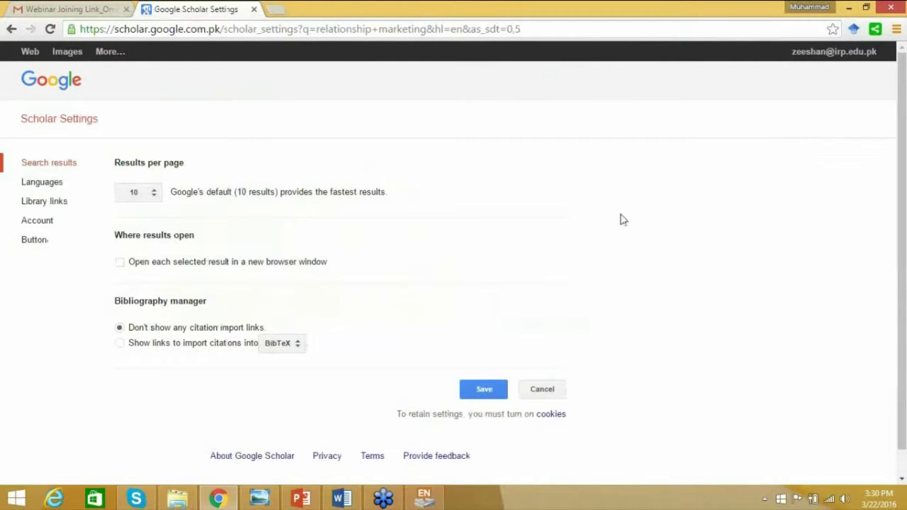
left_click(289, 345)
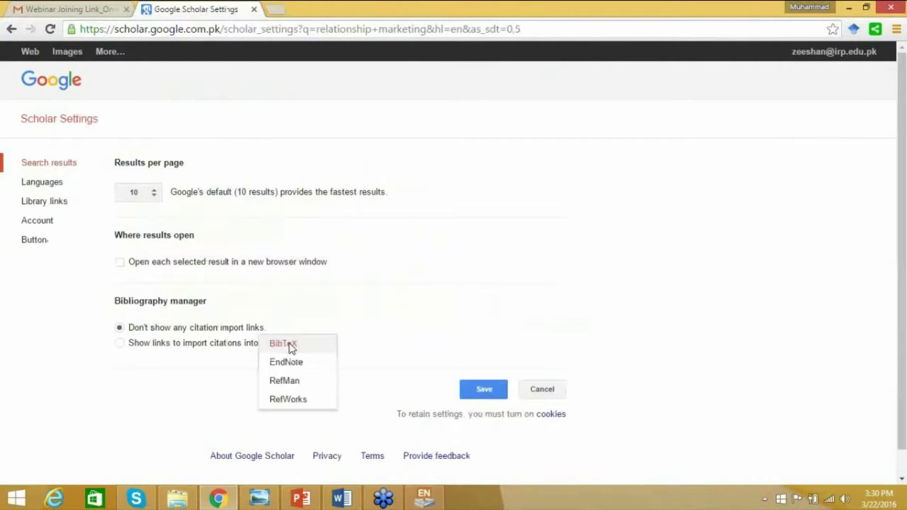
left_click(285, 363)
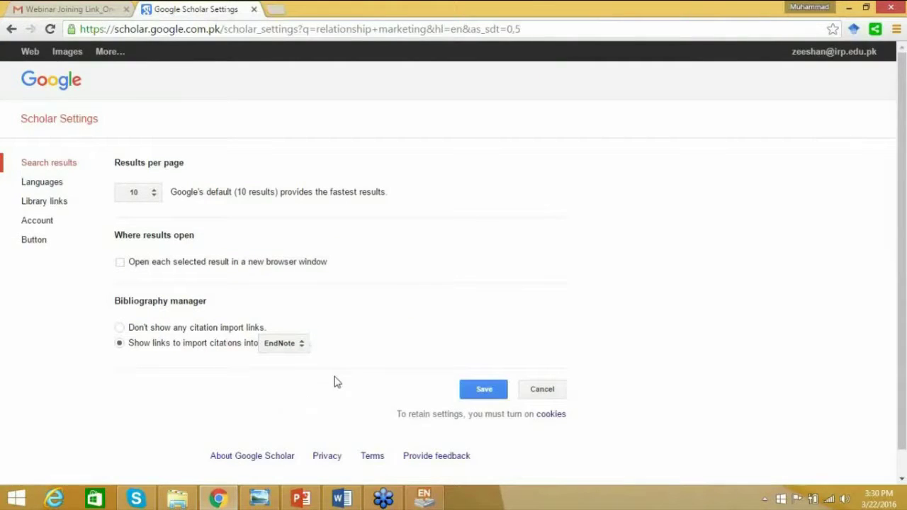
left_click(471, 397)
left_click(482, 391)
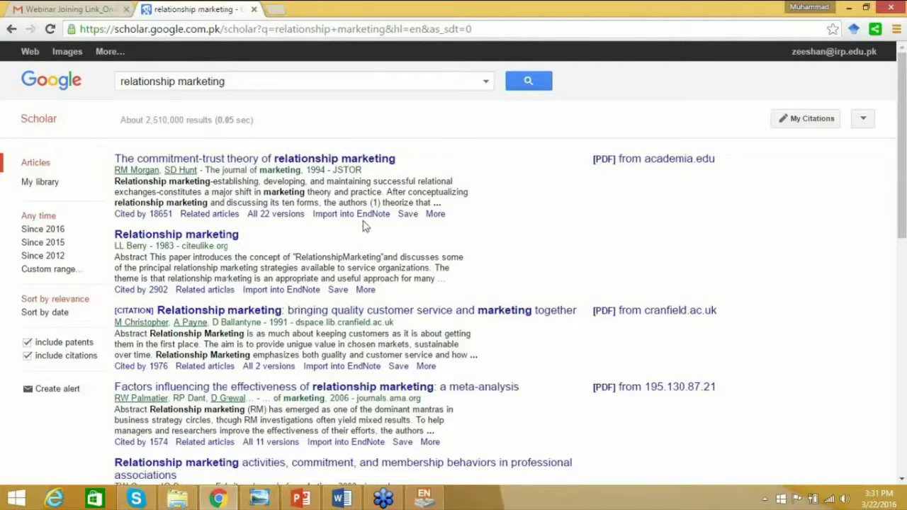
- Import the second search result, the 1983 "Relationship marketing" reference, directly into the EndNote library
left_click(294, 289)
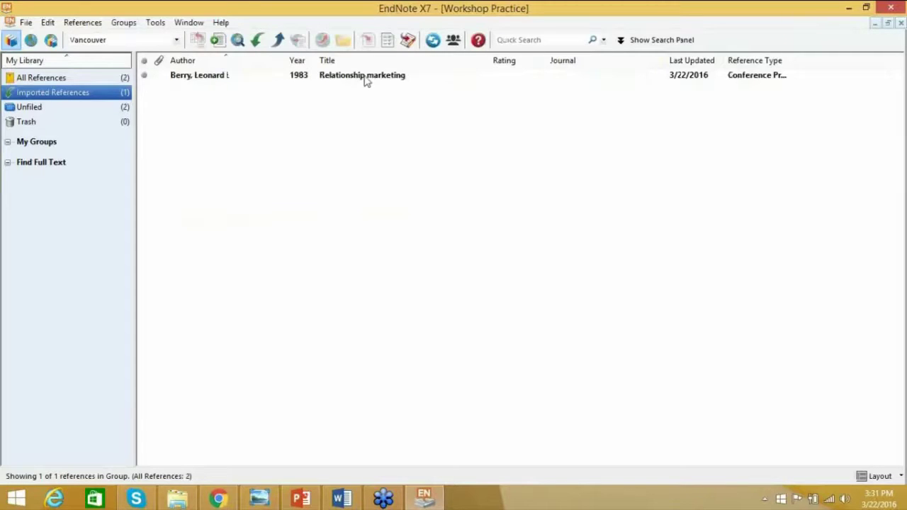
left_click(365, 78)
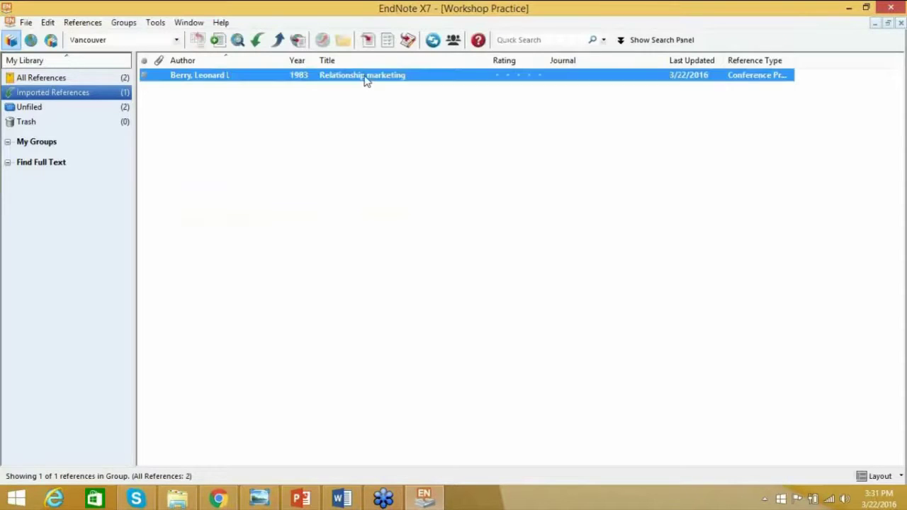
left_click(551, 194)
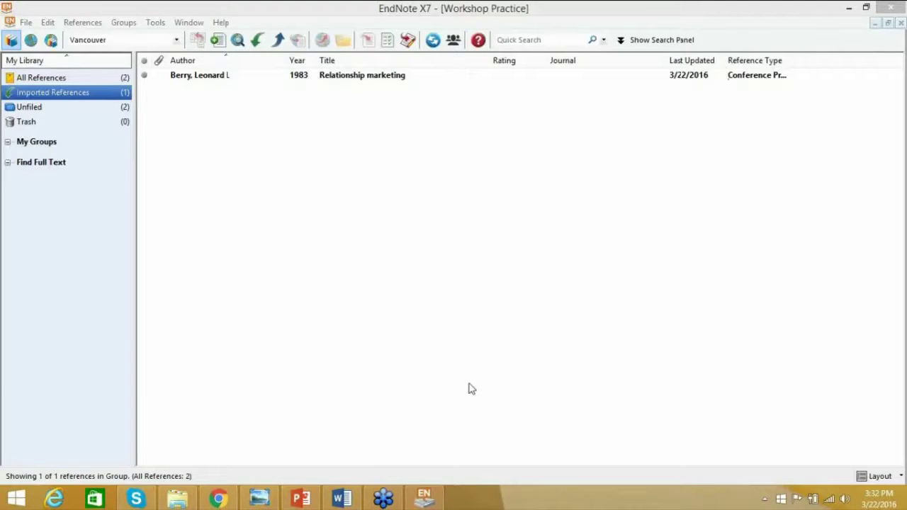
left_click(419, 500)
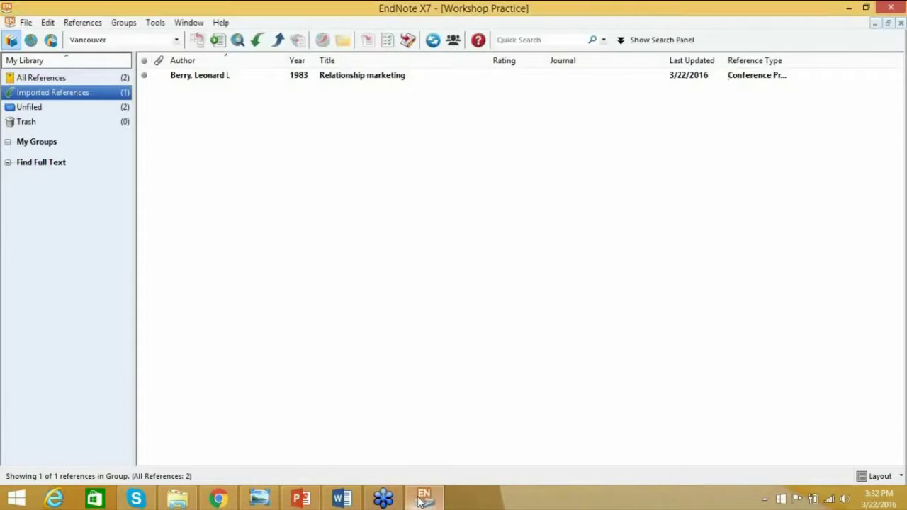
left_click(382, 500)
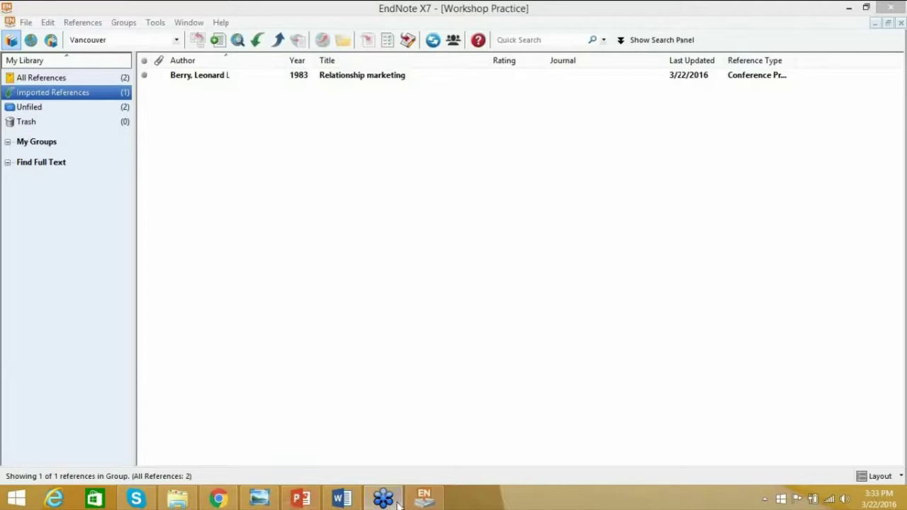
left_click(218, 499)
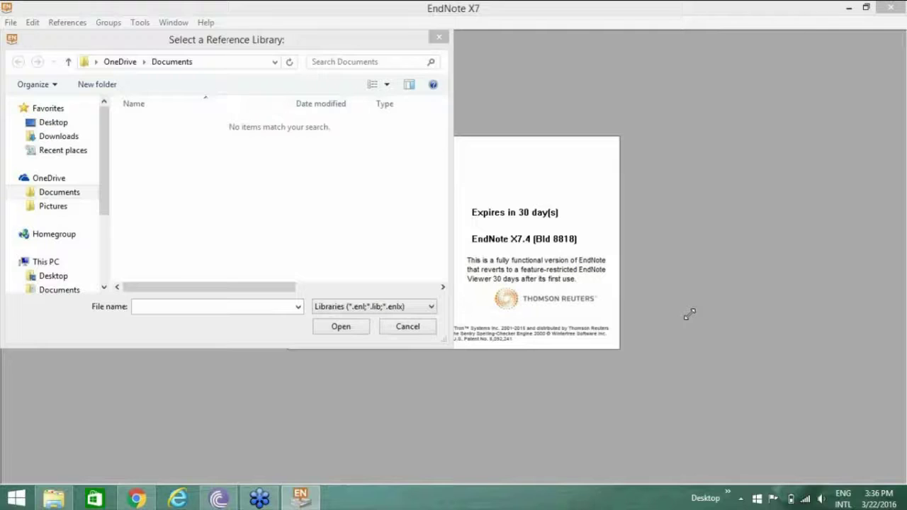
- Dismiss the reference library selection dialog without opening a library
left_click(447, 40)
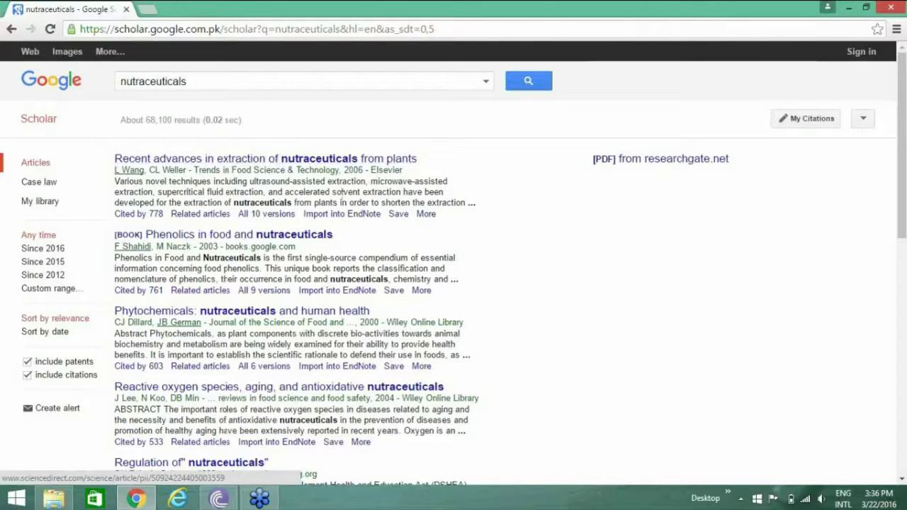
- Import "Recent advances in extraction of nutraceuticals from plants" into EndNote and decline activating the full version
left_click(356, 221)
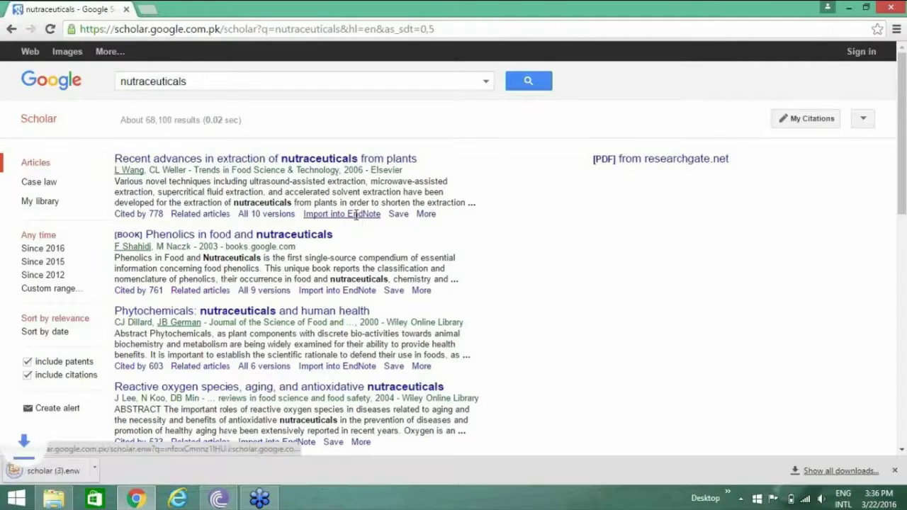
left_click(53, 467)
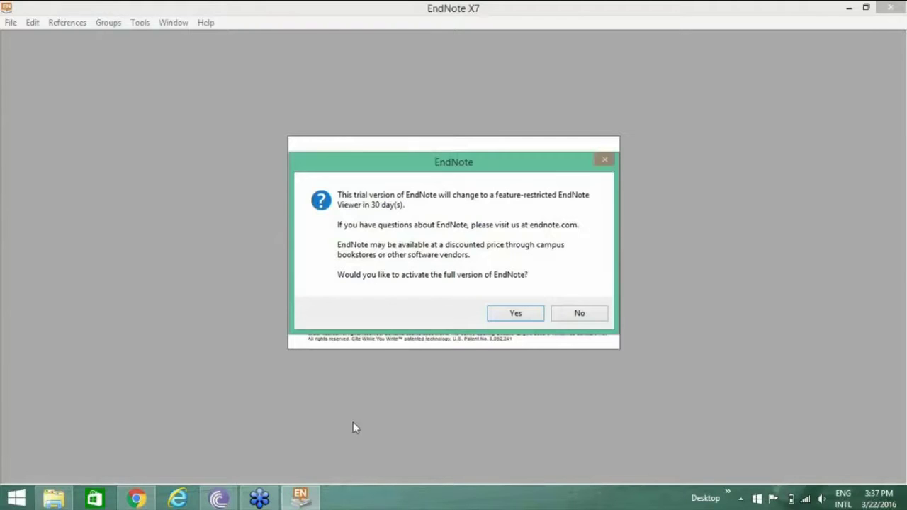
left_click(579, 314)
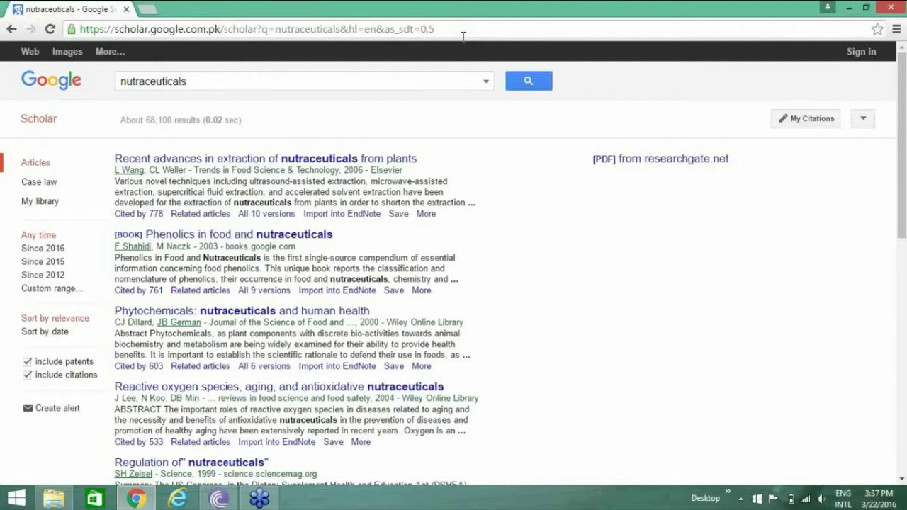
- Download the EndNote citation file for the first nutraceuticals search result again
left_click(343, 214)
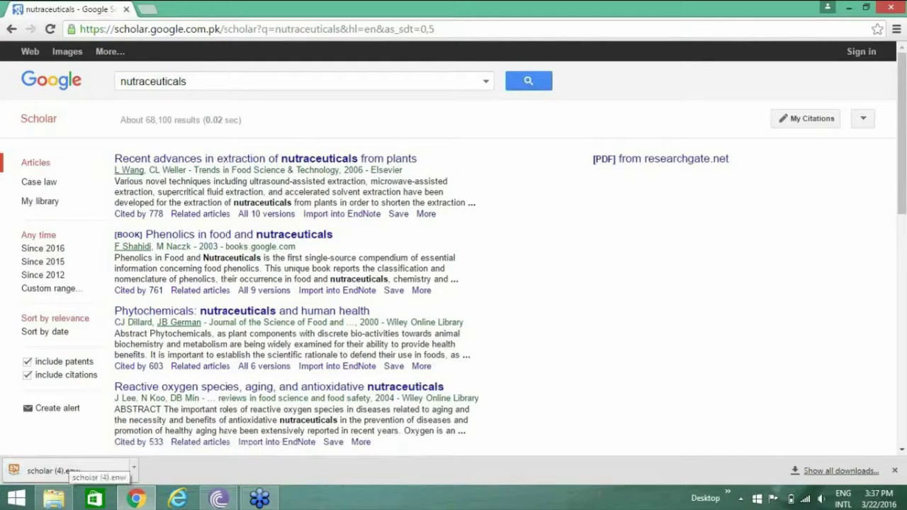
left_click(257, 501)
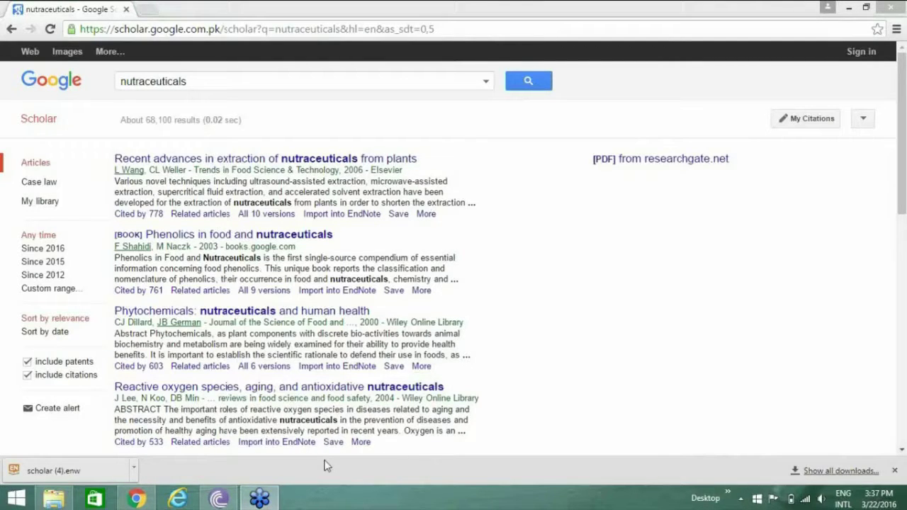
mouse_move(274, 498)
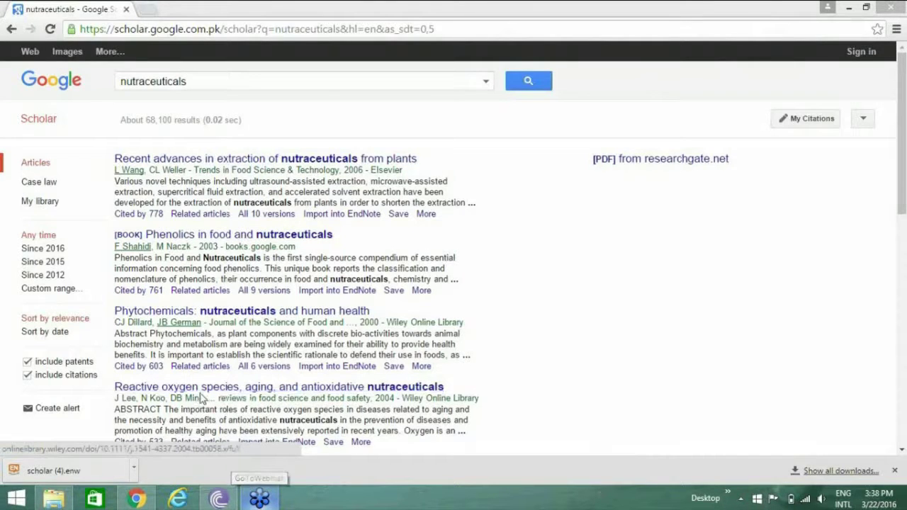
left_click(135, 468)
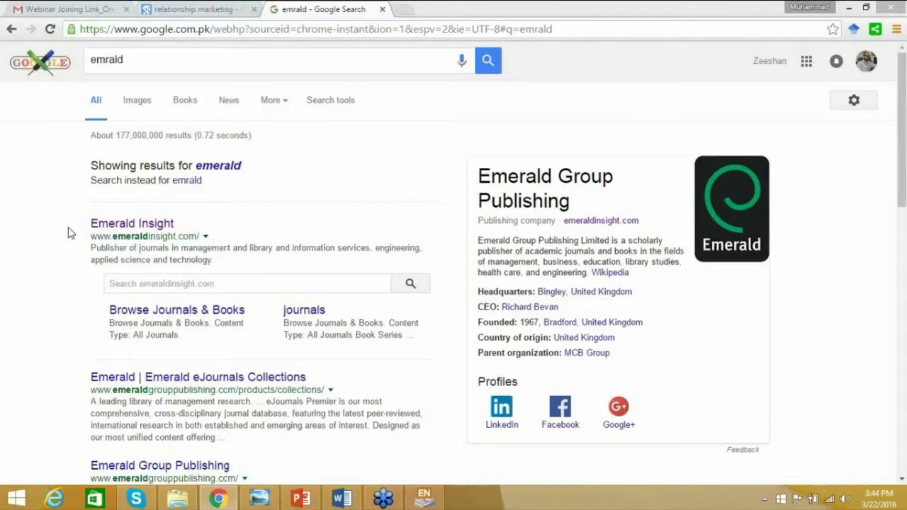
- Open the Emerald Insight website from the Google results in a separate tab and switch to it
right_click(157, 226)
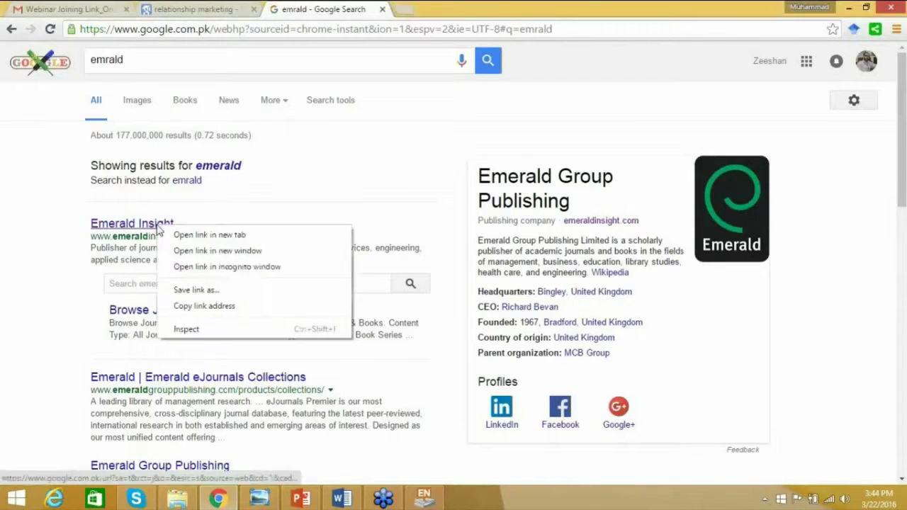
left_click(242, 233)
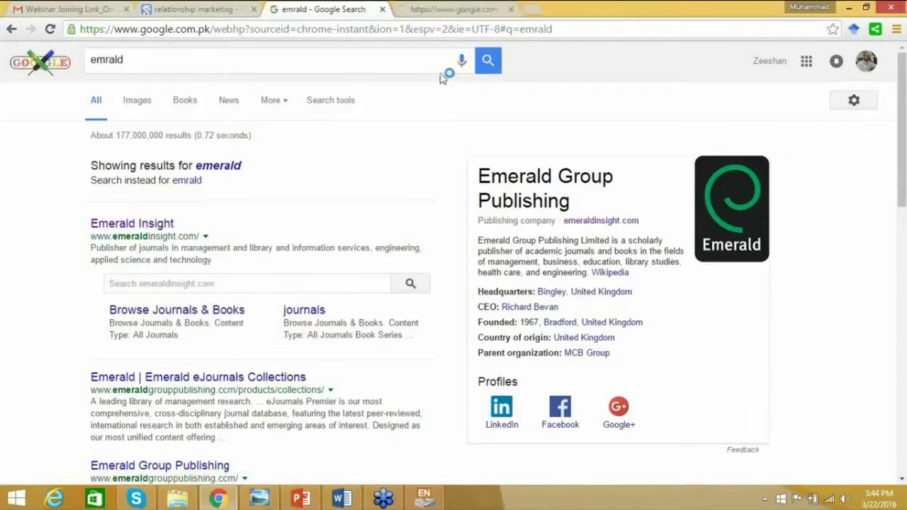
left_click(476, 10)
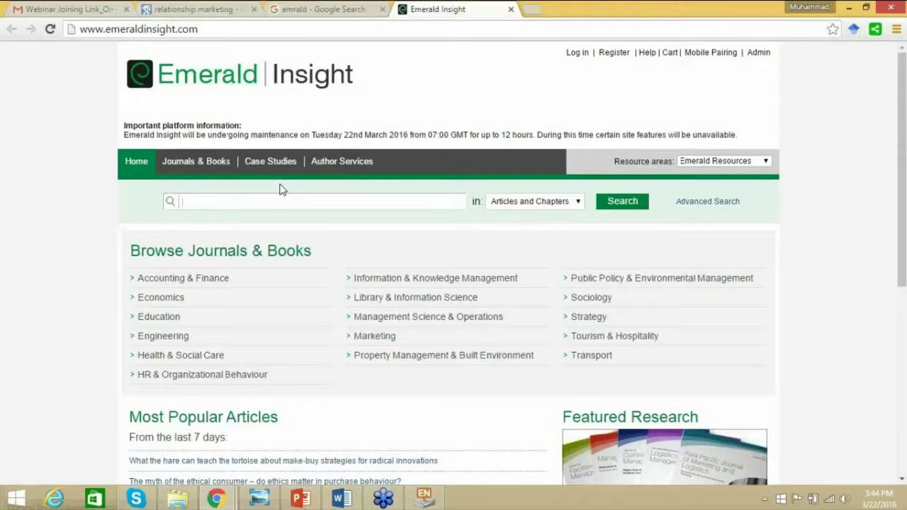
- Search Emerald Insight articles and chapters for "customer insight"
type("svij")
key("BackSpace")
key("BackSpace")
key("BackSpace")
key("BackSpace")
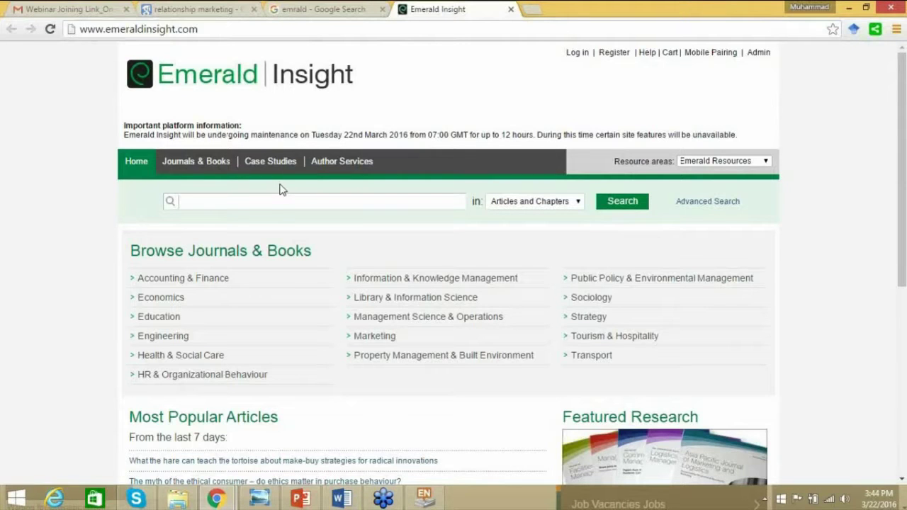
type("customer")
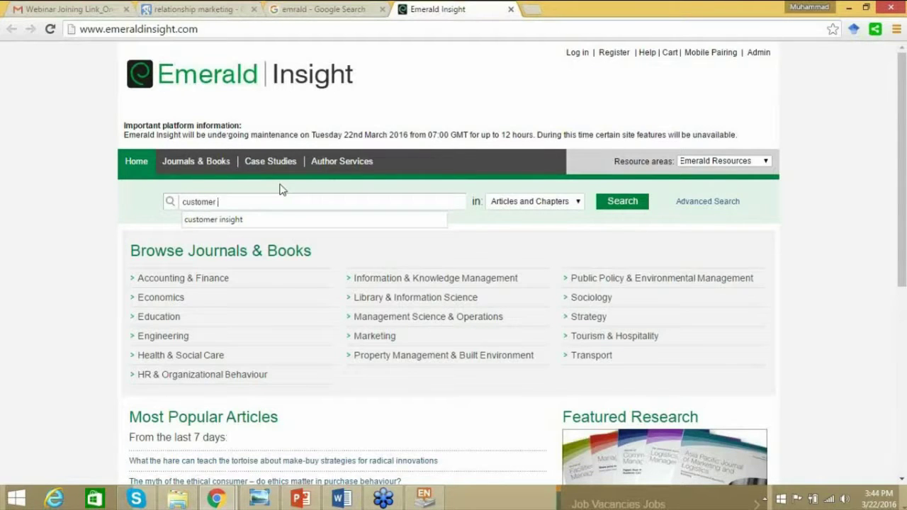
key("Down")
key("Return")
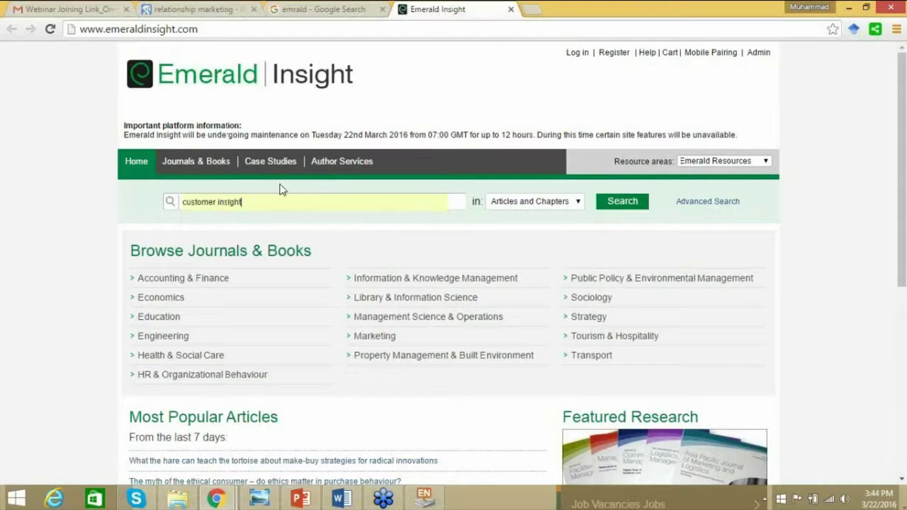
left_click(608, 206)
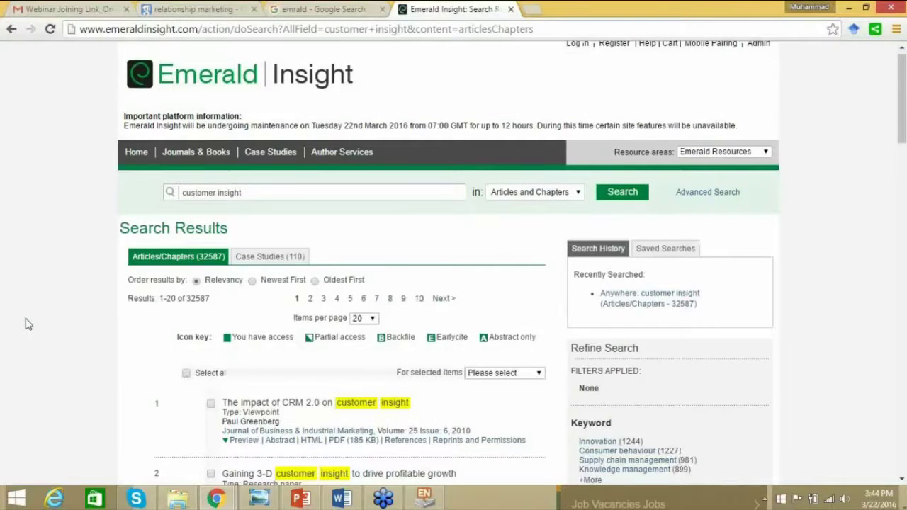
- Look through the full first page of "customer insight" search results and their selection options
scroll(29, 319, "down", 2)
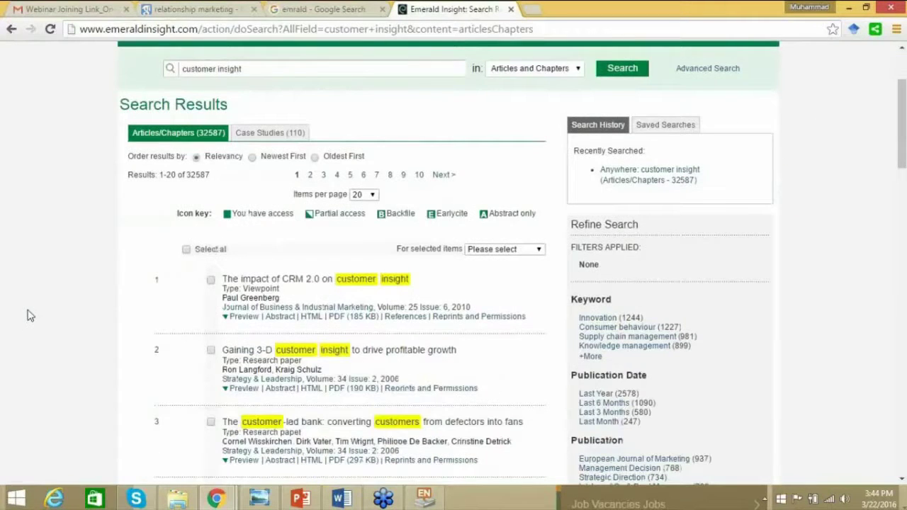
scroll(28, 315, "down", 18)
scroll(36, 307, "down", 4)
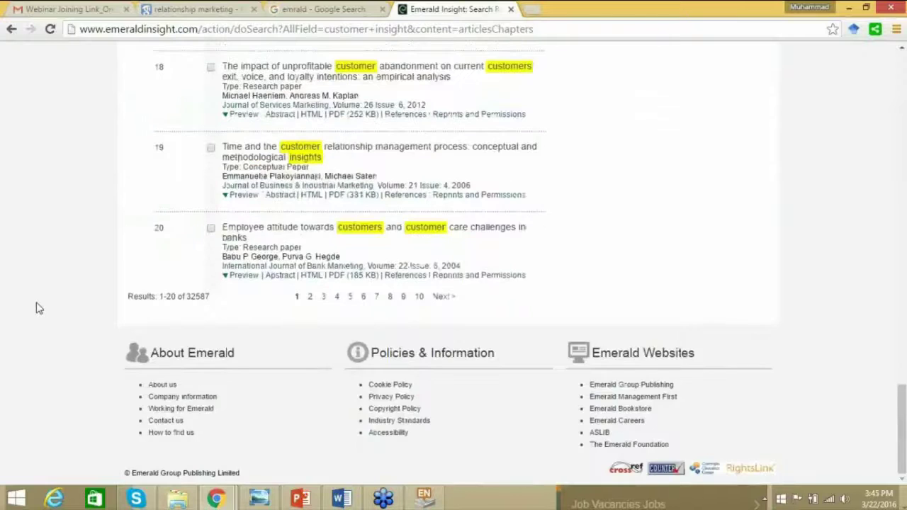
scroll(39, 308, "up", 3)
scroll(40, 309, "up", 9)
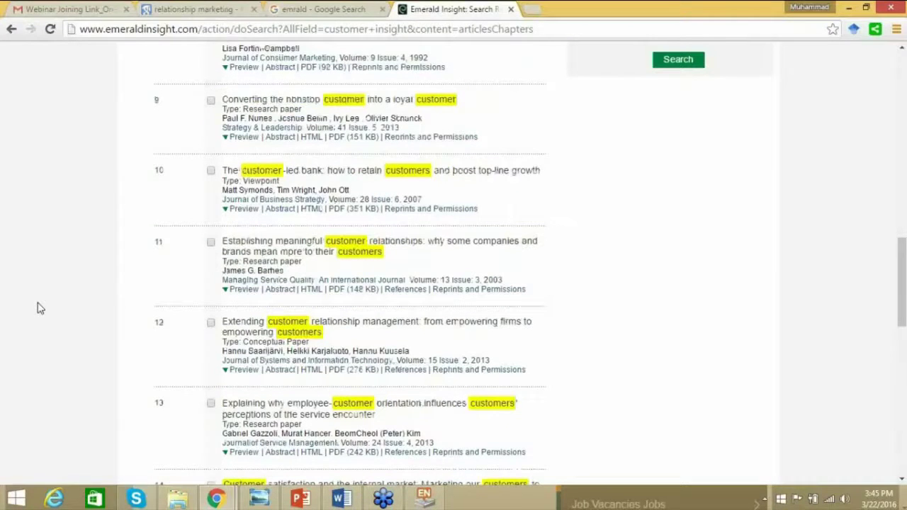
scroll(40, 308, "up", 10)
scroll(40, 306, "up", 3)
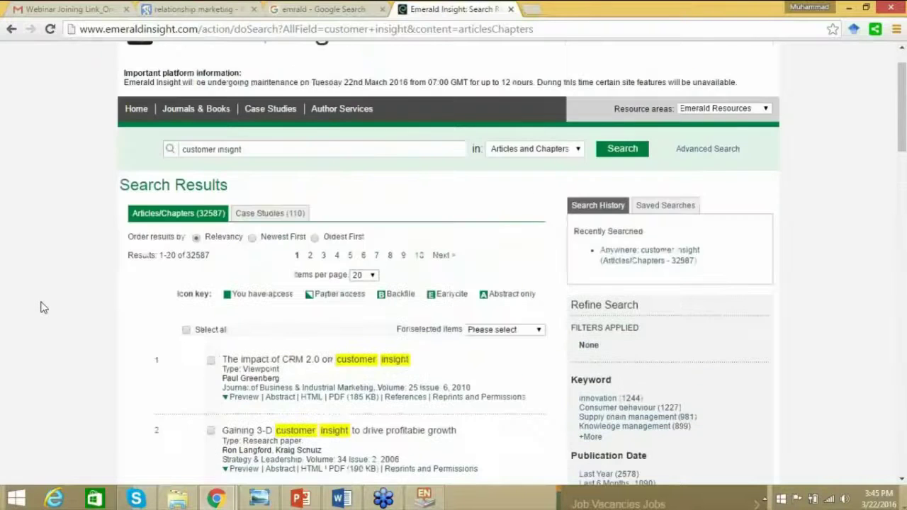
scroll(41, 307, "up", 1)
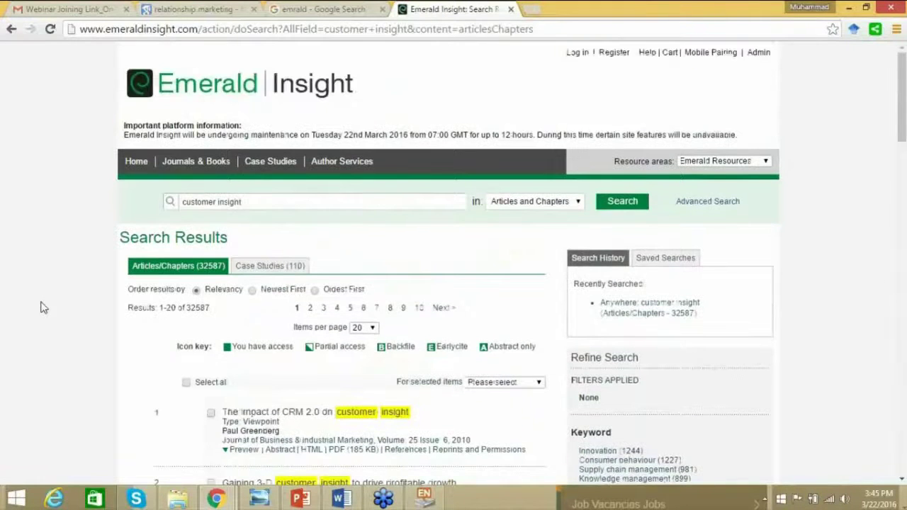
scroll(40, 307, "down", 2)
scroll(41, 306, "down", 1)
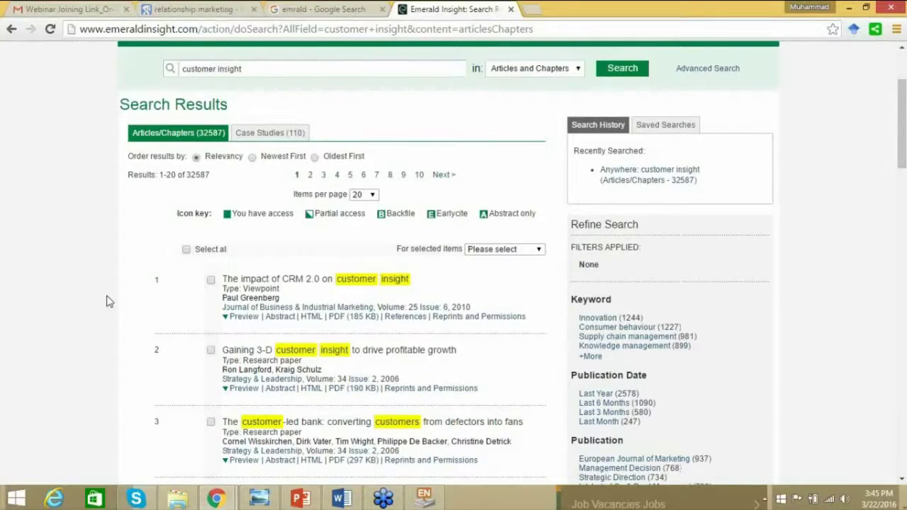
- Select all articles on the results page at once, check the marked entries, and clear the whole selection
left_click(186, 250)
scroll(100, 315, "down", 1)
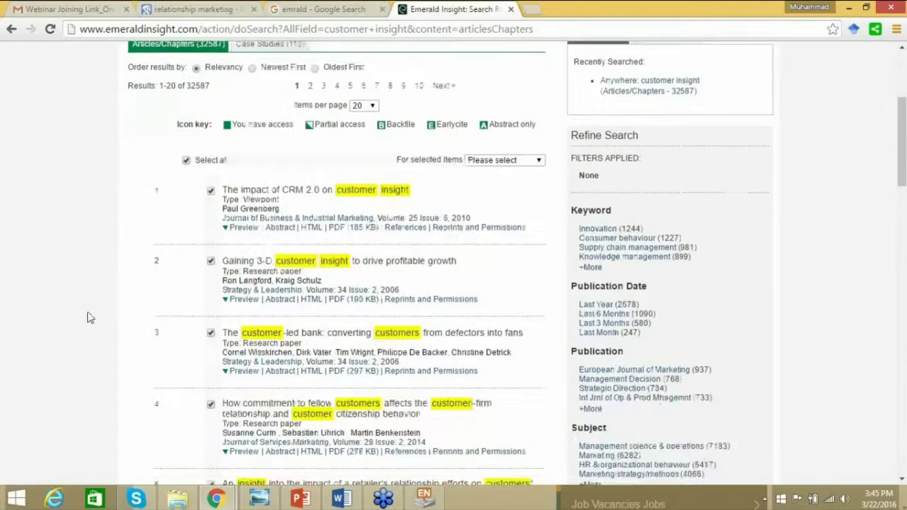
scroll(88, 318, "down", 10)
scroll(86, 318, "down", 8)
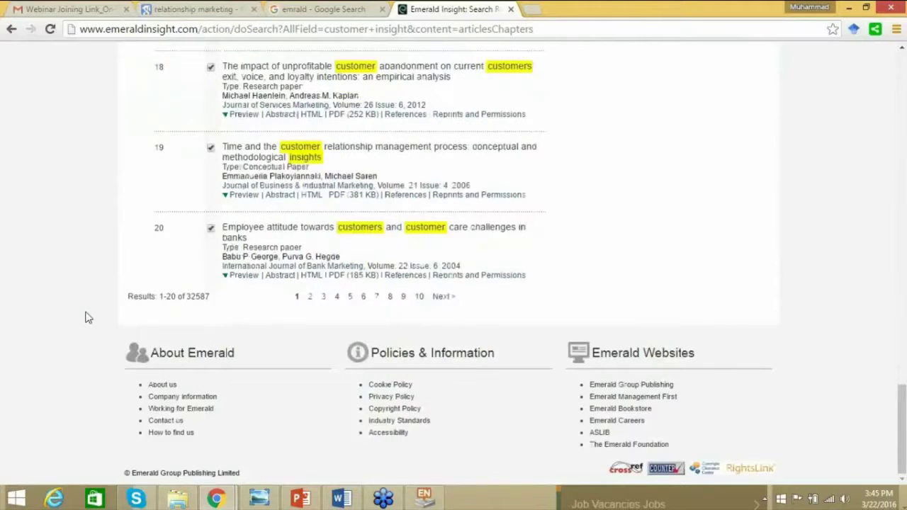
scroll(86, 318, "up", 1)
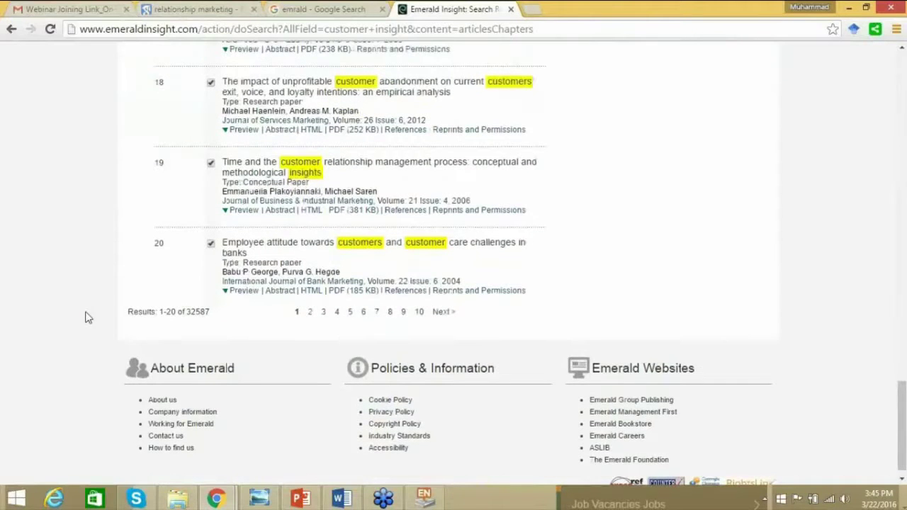
scroll(86, 318, "up", 15)
scroll(88, 318, "up", 4)
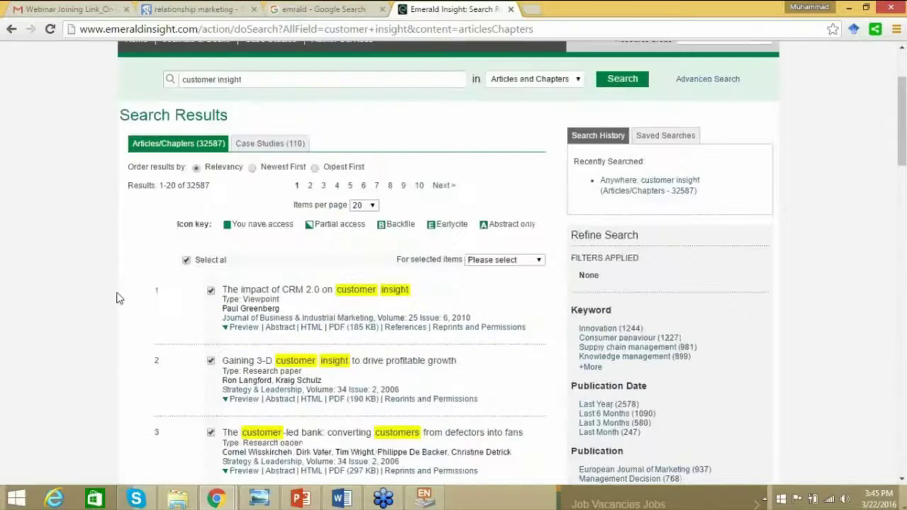
left_click(186, 260)
- Select articles 1, 4, 7, 11 and 14 individually in the search results
scroll(206, 296, "down", 1)
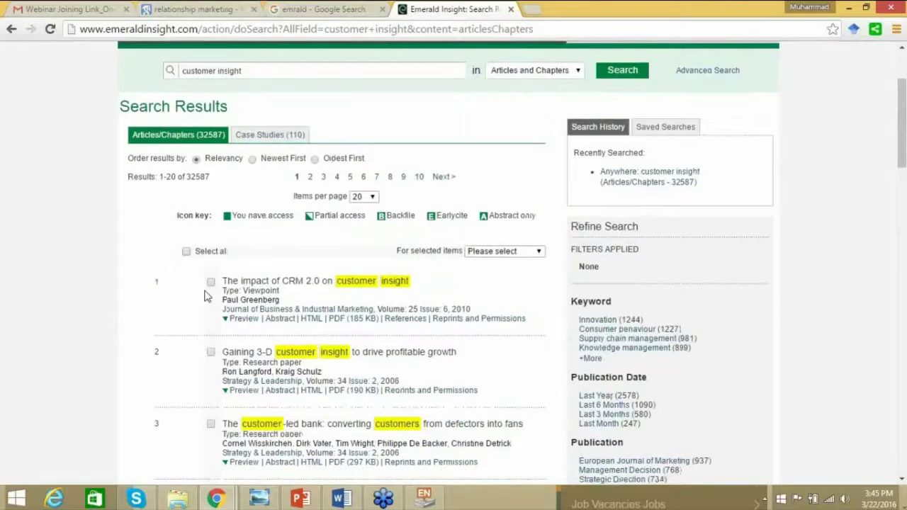
scroll(206, 296, "down", 2)
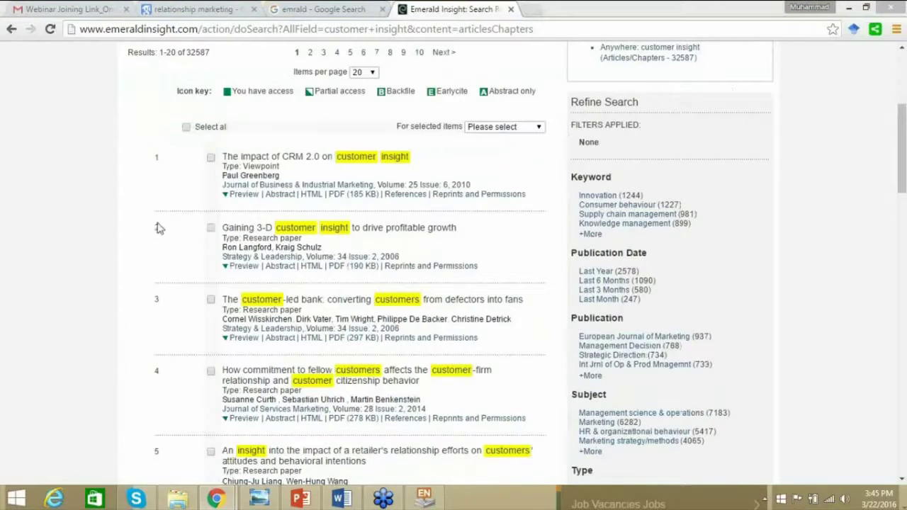
left_click(210, 158)
left_click(210, 370)
scroll(135, 345, "down", 1)
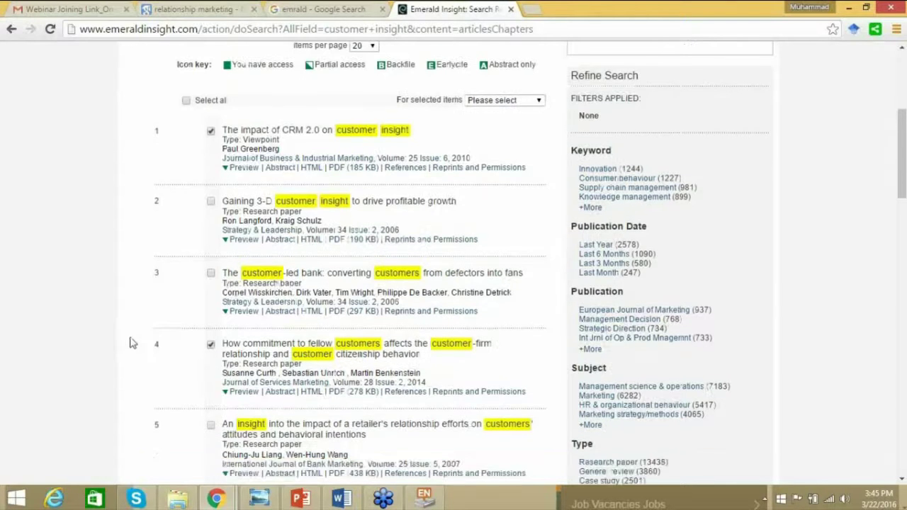
scroll(129, 343, "down", 4)
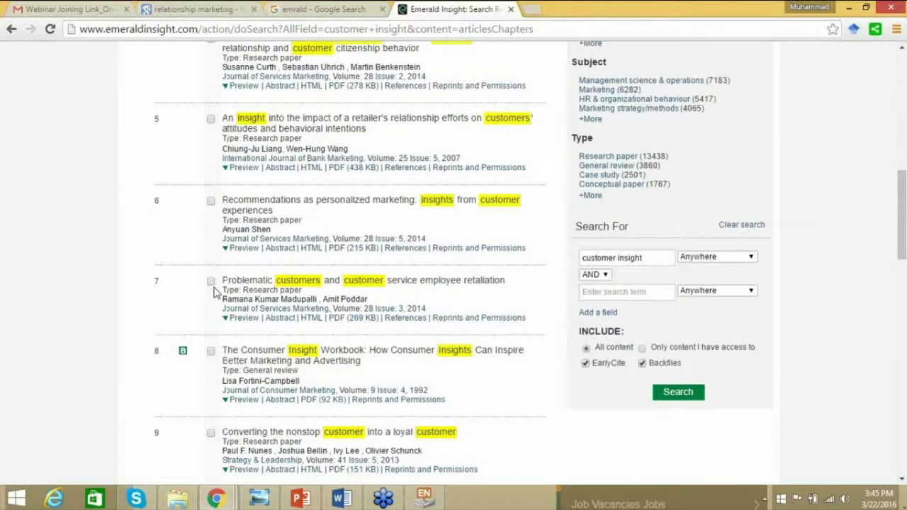
left_click(210, 281)
scroll(102, 352, "down", 3)
scroll(101, 352, "down", 3)
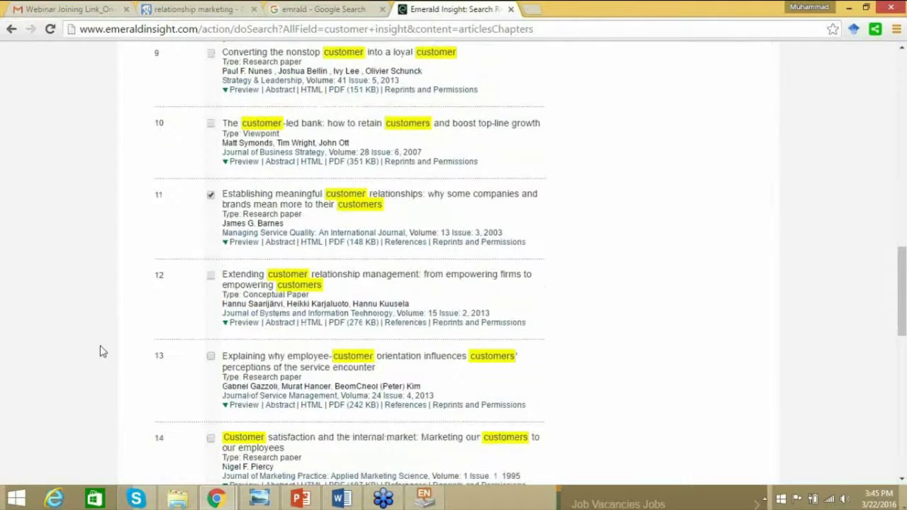
scroll(101, 352, "down", 1)
left_click(210, 419)
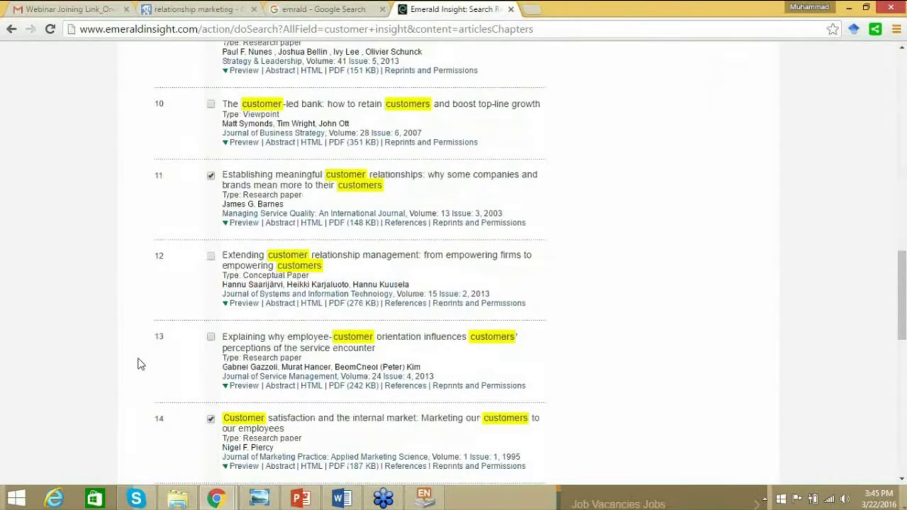
scroll(135, 363, "down", 1)
scroll(113, 344, "down", 3)
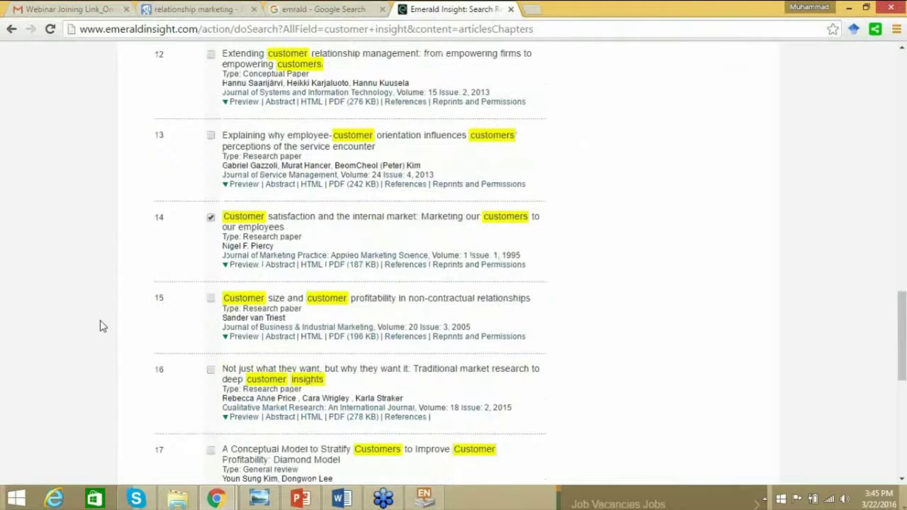
- Open the citation download page for the articles selected in the "customer insight" search results
scroll(105, 327, "up", 1)
scroll(109, 327, "up", 20)
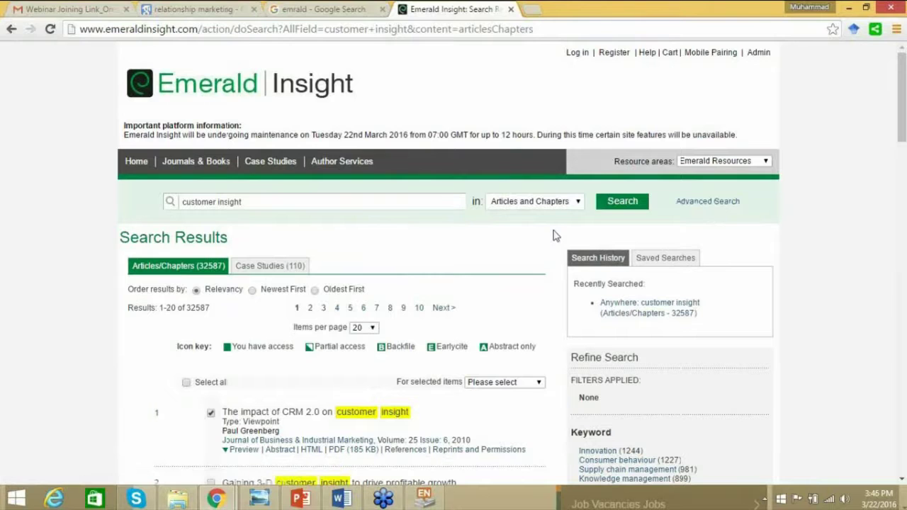
scroll(555, 236, "down", 1)
scroll(555, 236, "down", 1)
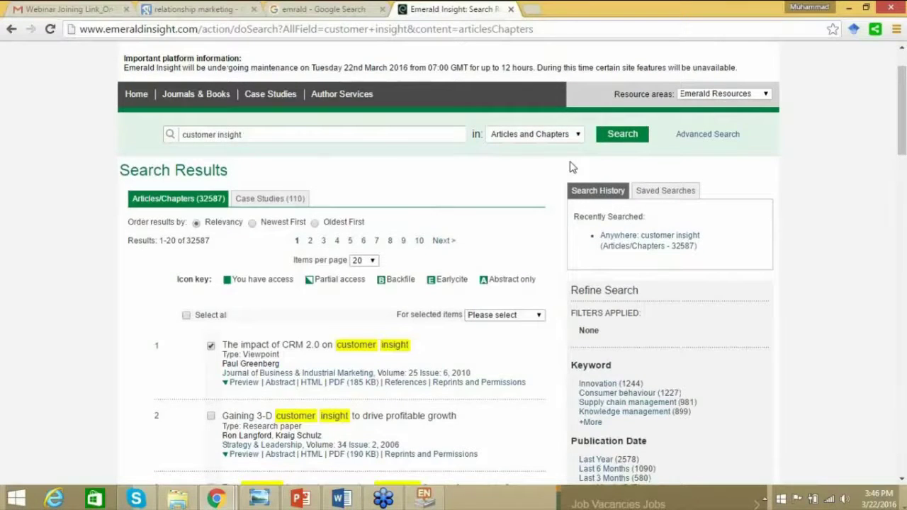
scroll(573, 166, "down", 1)
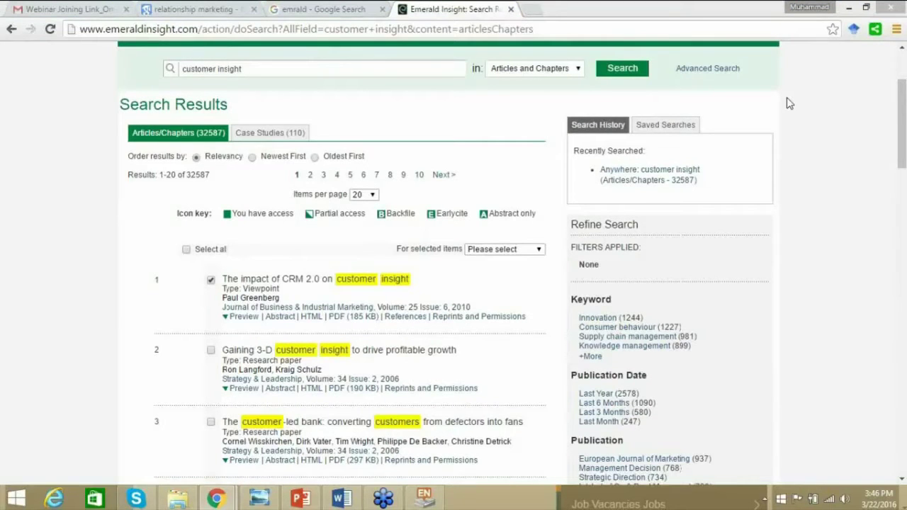
scroll(786, 98, "down", 1)
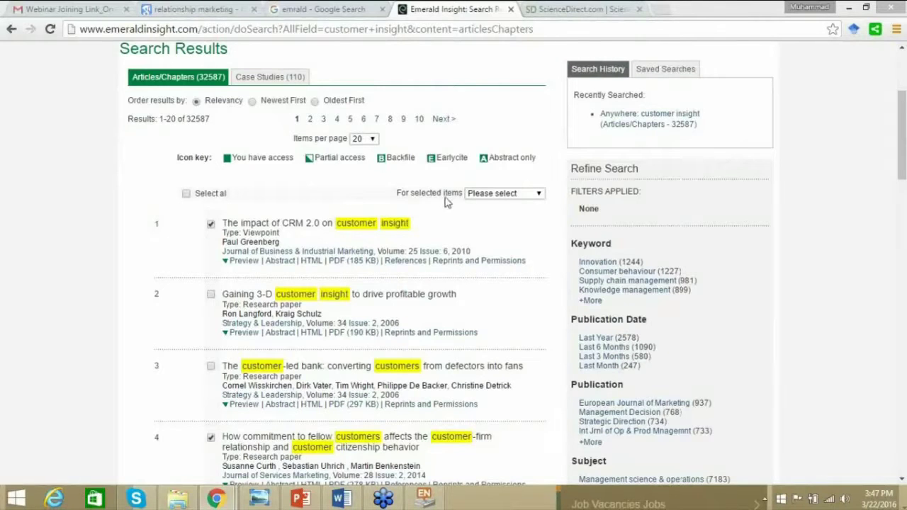
left_click(539, 195)
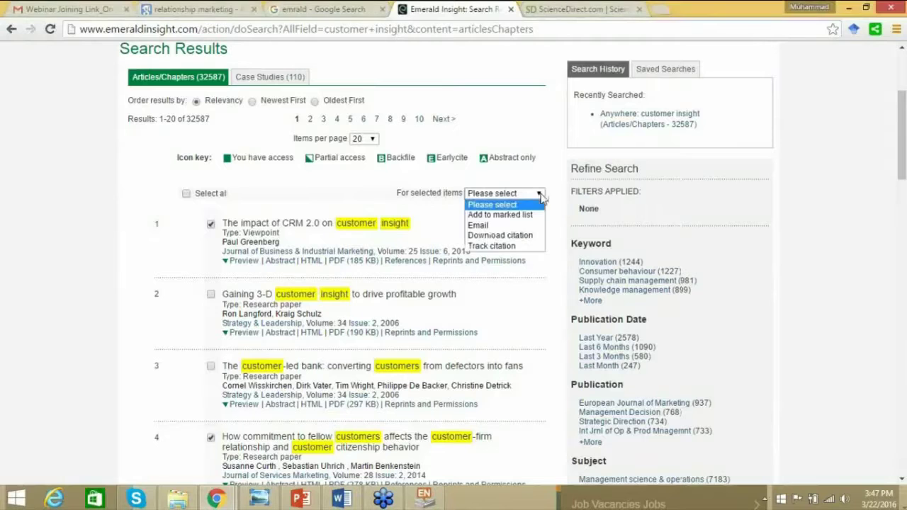
left_click(523, 238)
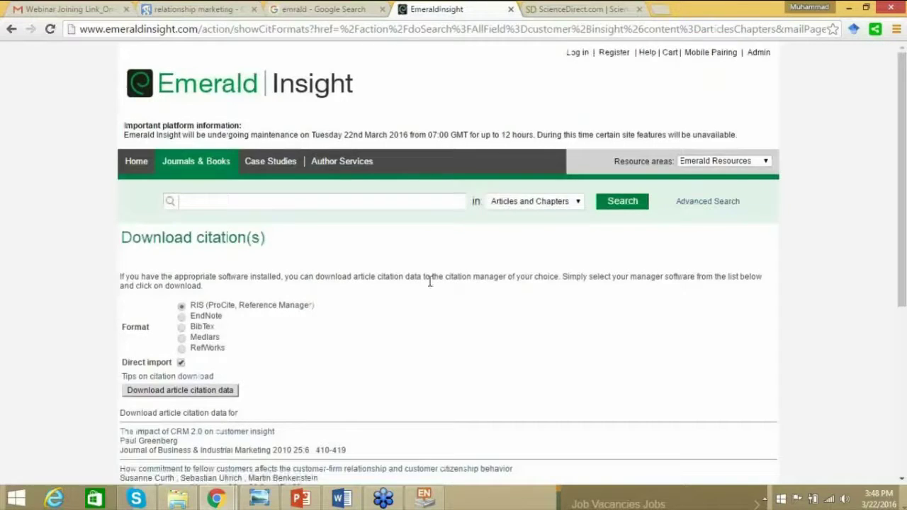
- Set the citation format to EndNote and download the selected articles' citation data into the Workshop Practice library by direct import
scroll(430, 281, "down", 1)
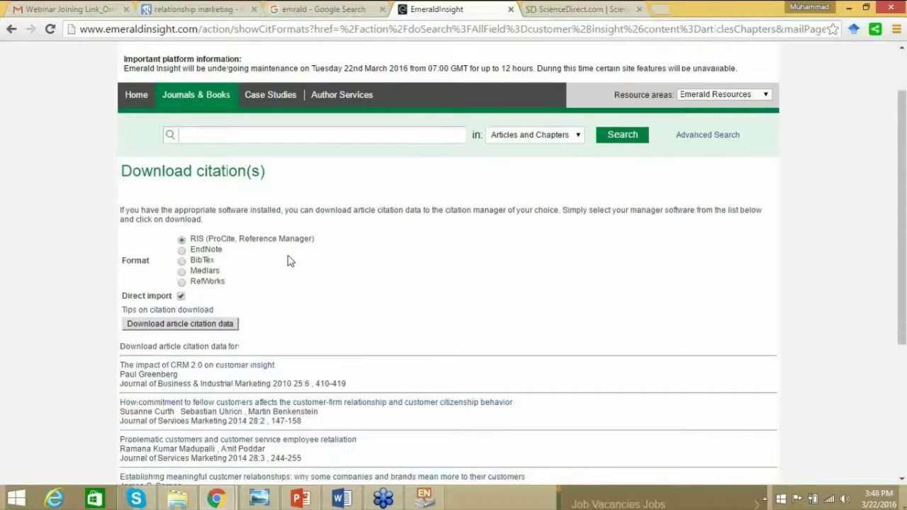
scroll(290, 261, "down", 1)
scroll(289, 260, "down", 1)
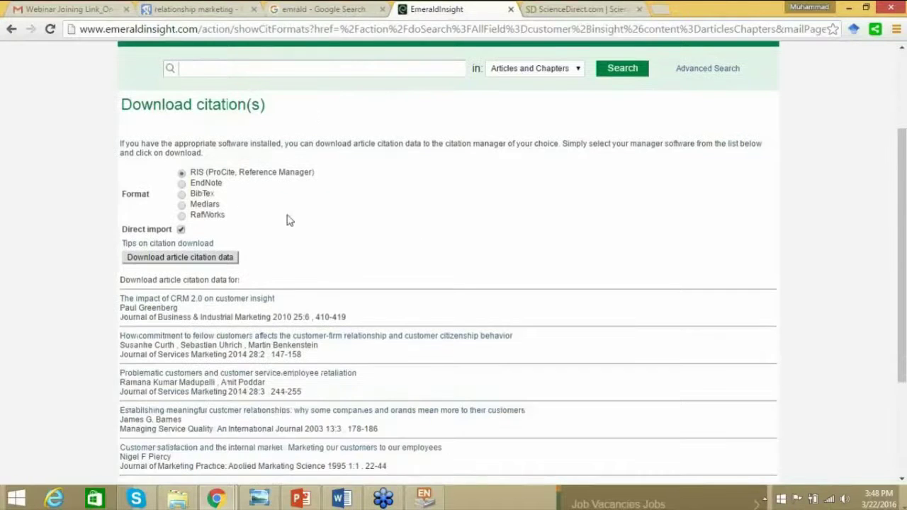
left_click(182, 184)
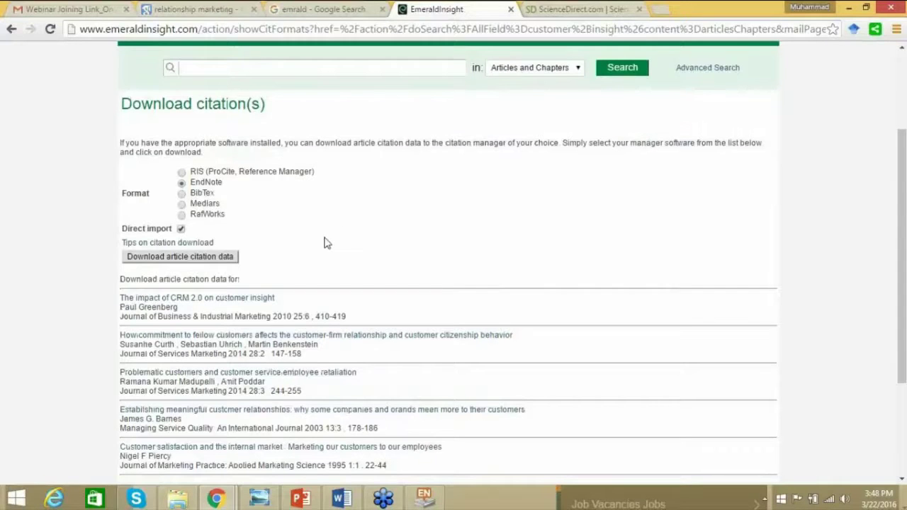
scroll(326, 242, "down", 1)
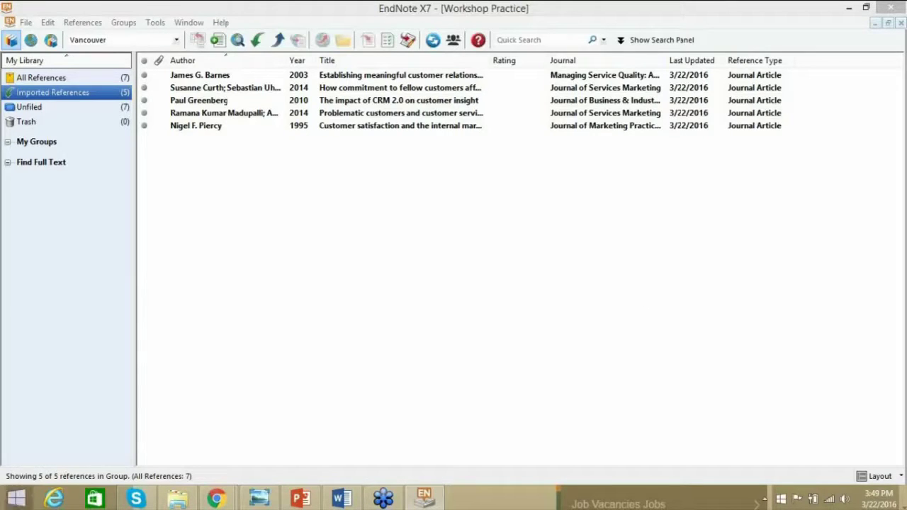
- Switch from EndNote back to Chrome, return to the search results, and rerun the "customer insight" search in Articles and Chapters
left_click(234, 503)
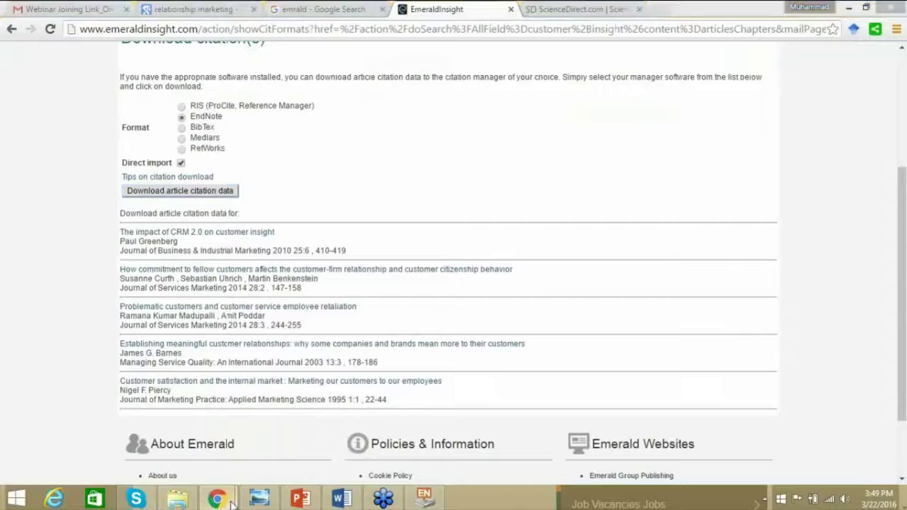
mouse_move(233, 502)
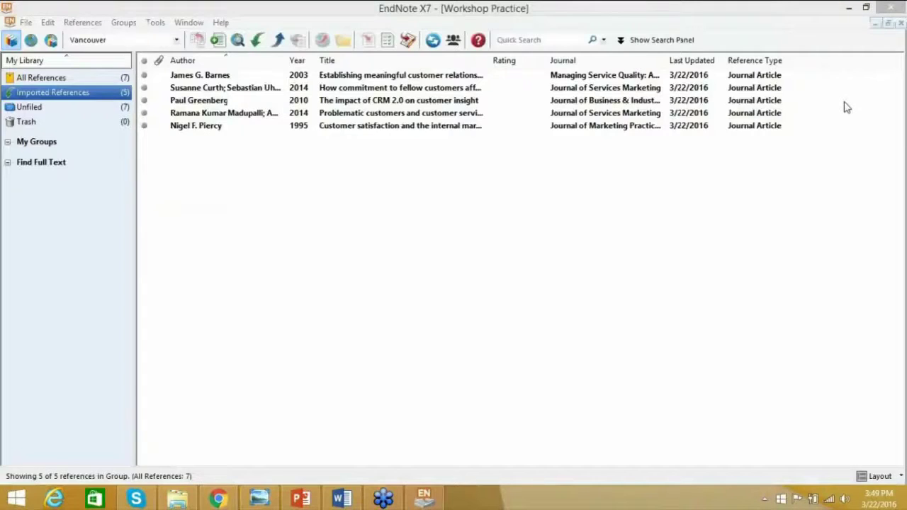
key("alt+Tab")
scroll(832, 113, "up", 3)
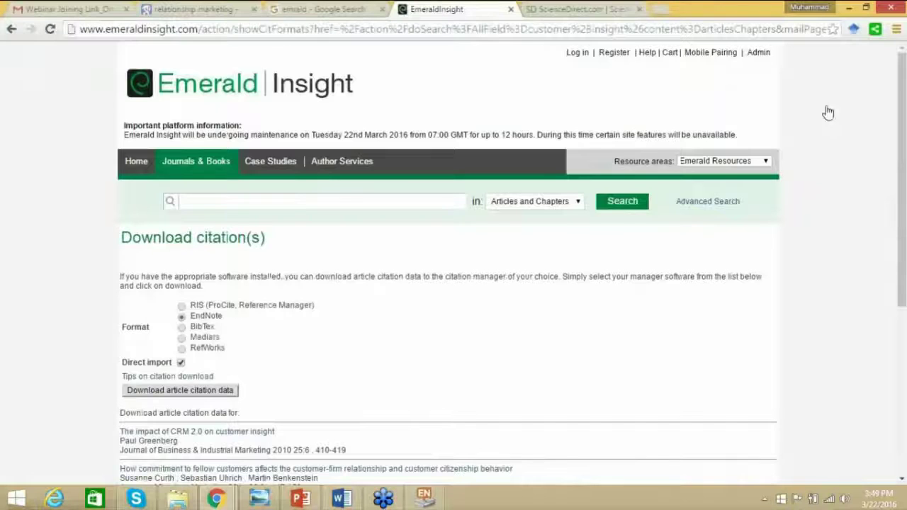
left_click(11, 31)
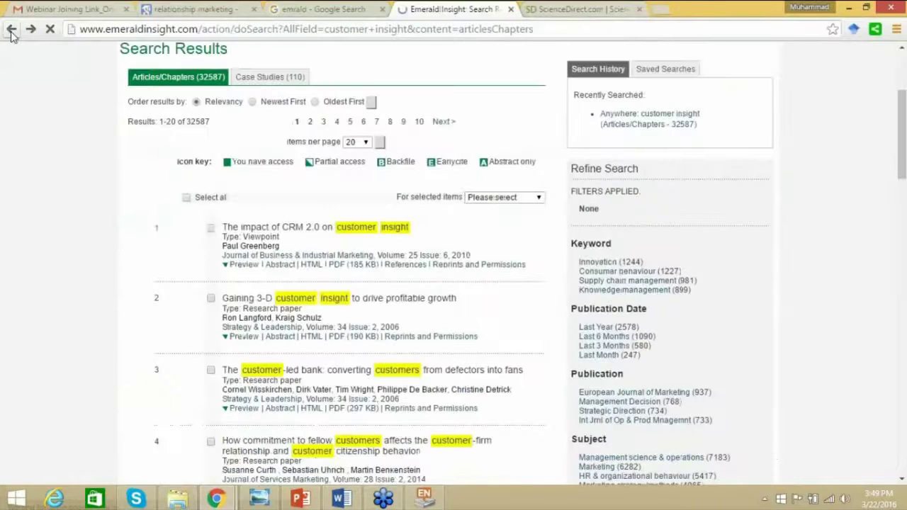
scroll(396, 170, "up", 3)
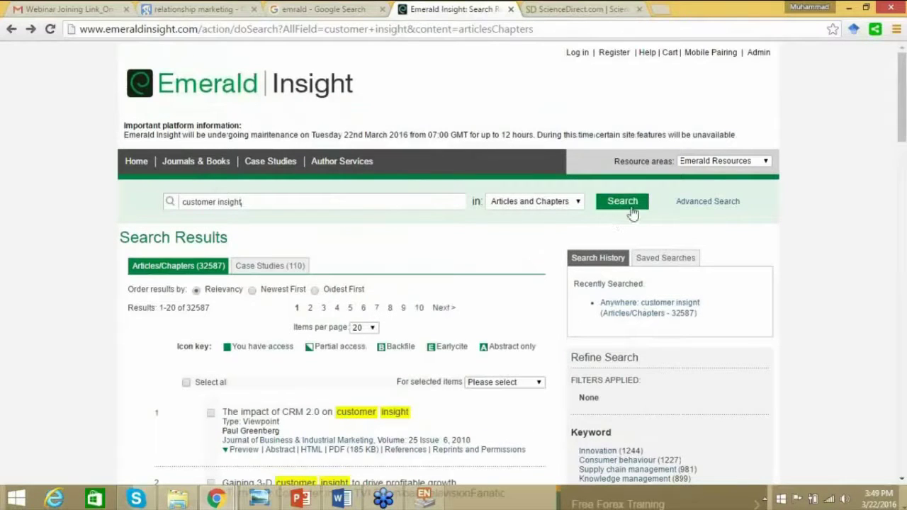
left_click(630, 210)
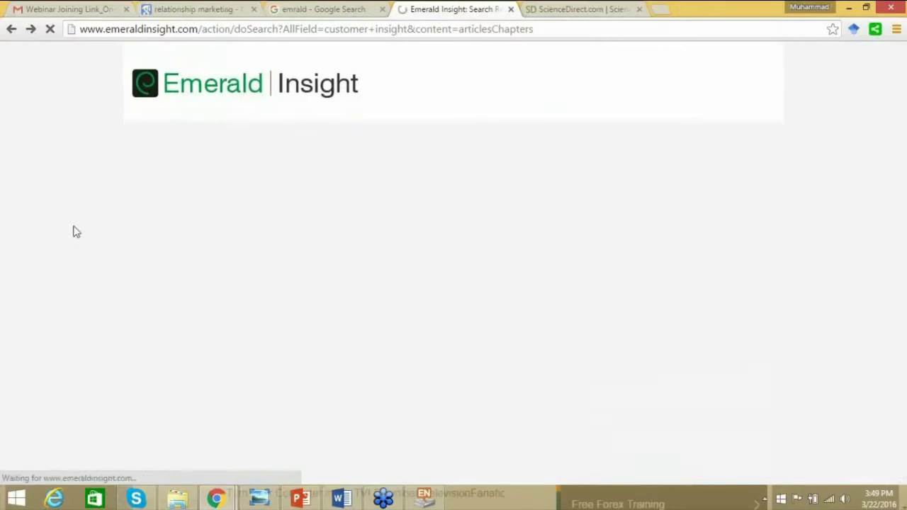
- Look through the reloaded first page of "customer insight" results, from the selection options down to the page links
scroll(46, 238, "down", 2)
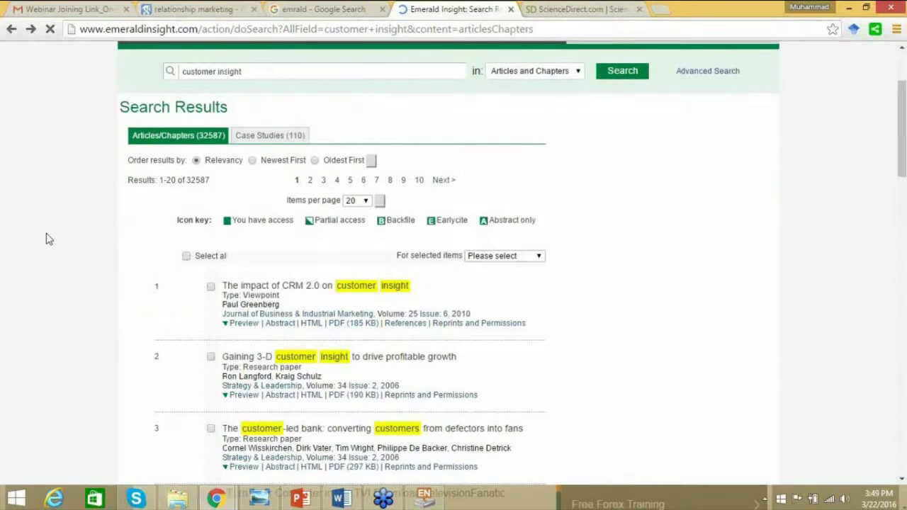
scroll(47, 239, "down", 1)
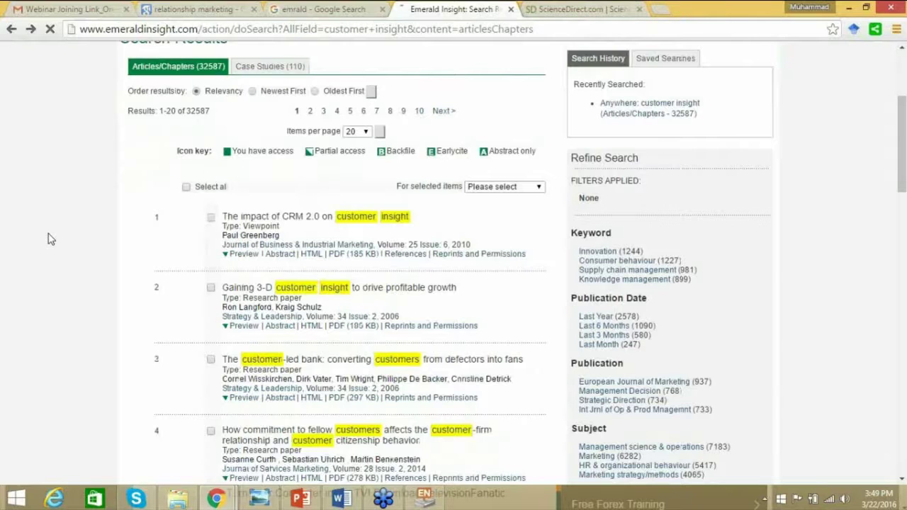
scroll(53, 238, "down", 1)
scroll(60, 236, "down", 1)
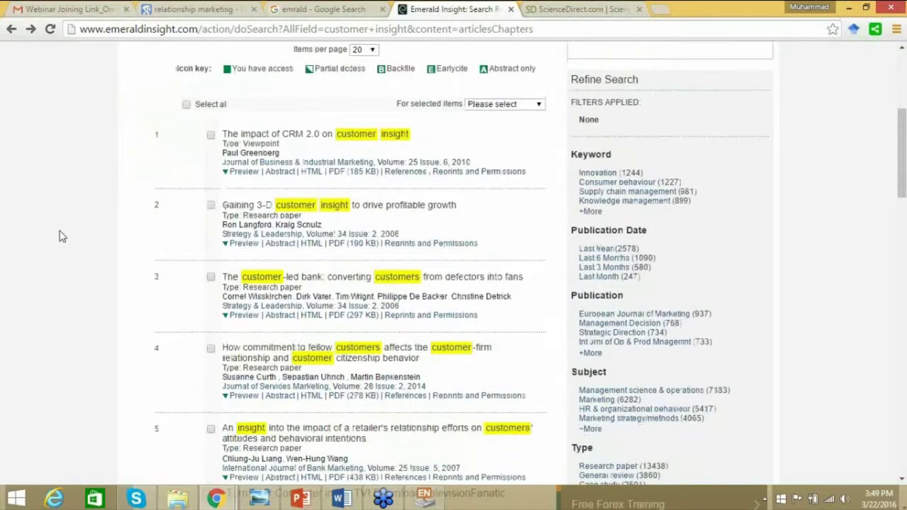
scroll(61, 237, "down", 15)
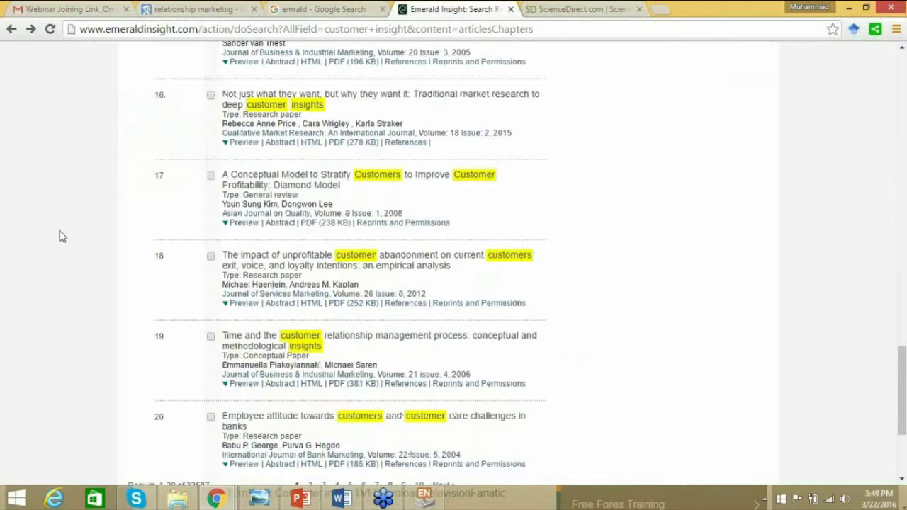
scroll(60, 236, "down", 3)
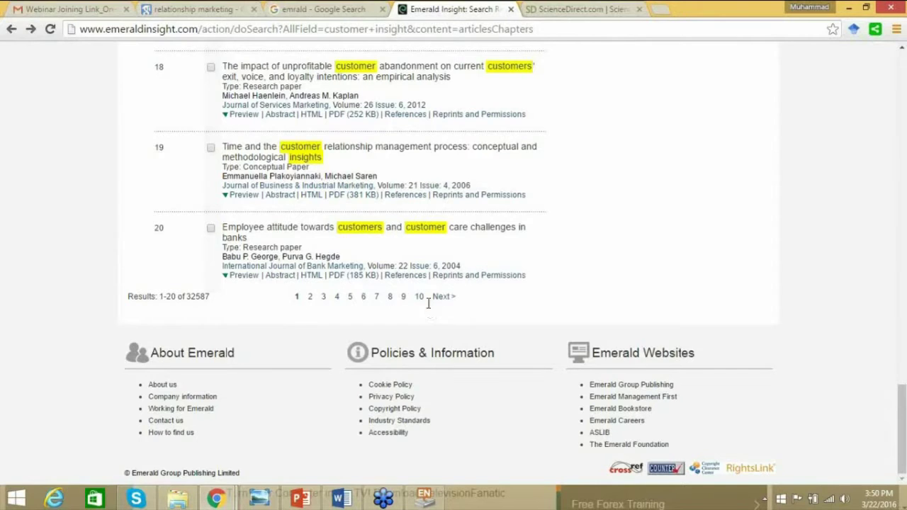
scroll(427, 303, "up", 1)
scroll(428, 304, "up", 5)
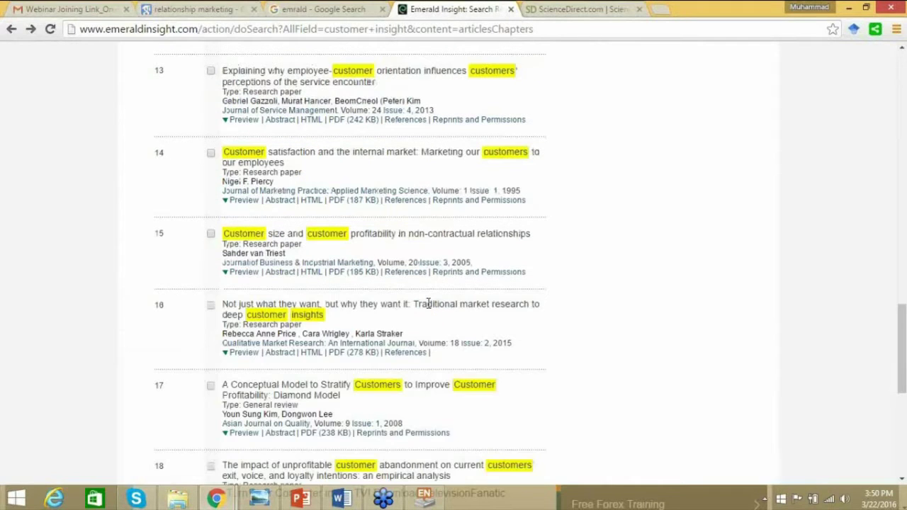
scroll(428, 304, "up", 8)
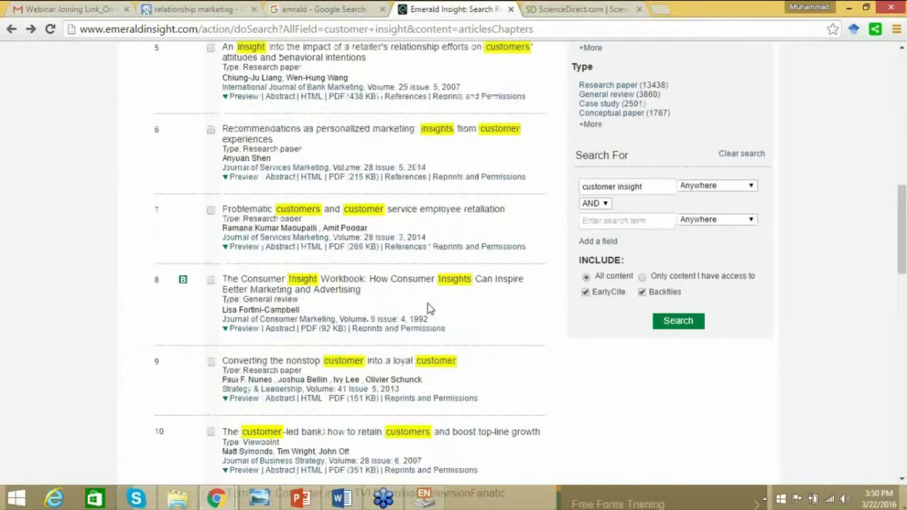
scroll(427, 309, "up", 5)
scroll(172, 306, "up", 1)
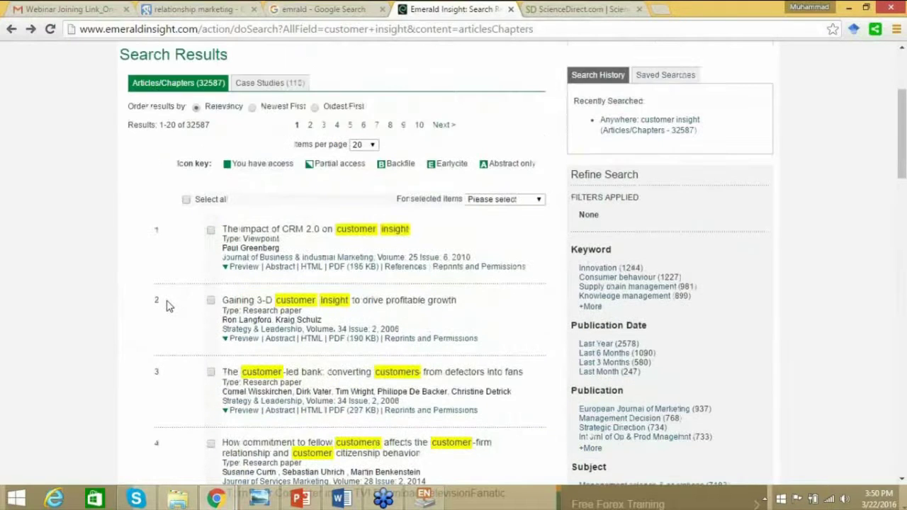
scroll(168, 305, "up", 2)
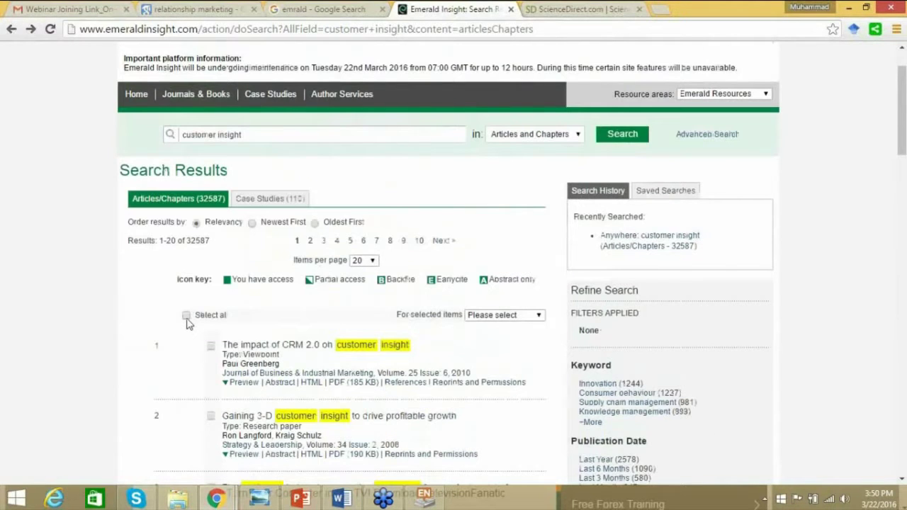
- Mark every article on the page at once, review the marked entries, and clear the selection
left_click(186, 315)
scroll(73, 324, "down", 1)
scroll(76, 325, "down", 19)
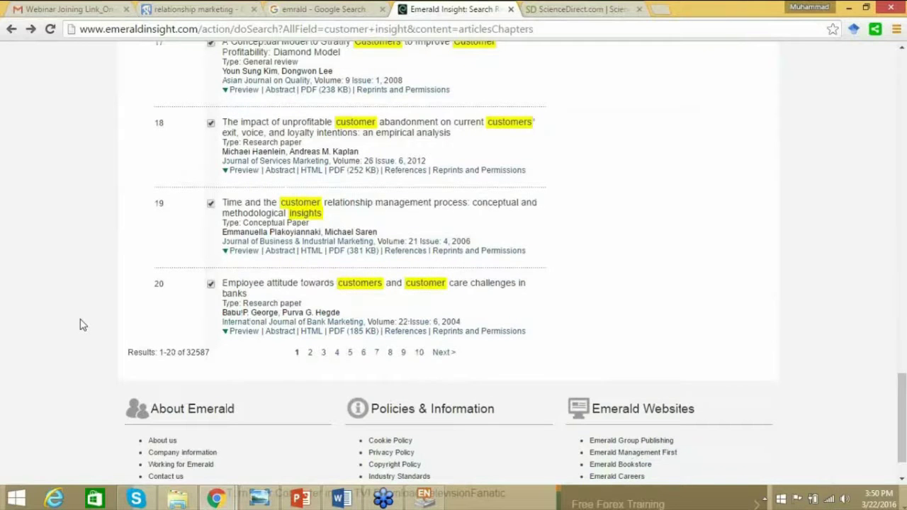
scroll(83, 324, "up", 7)
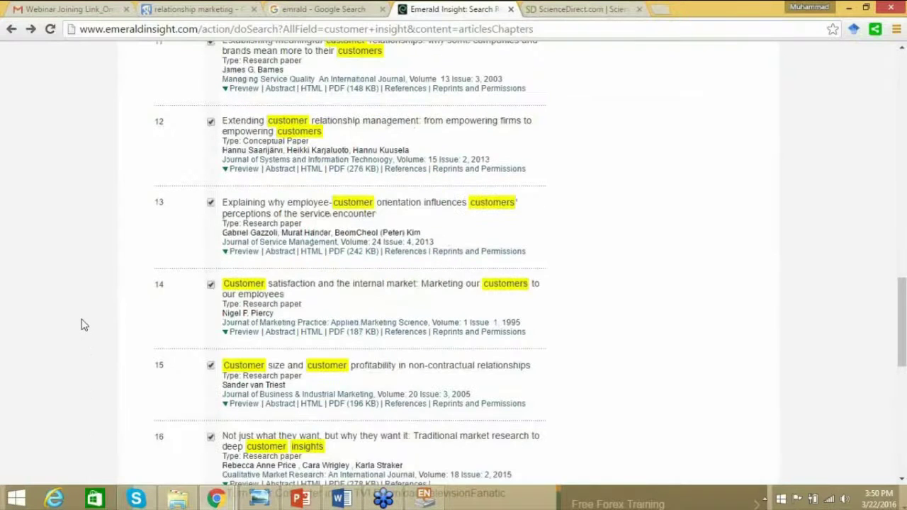
scroll(83, 324, "up", 10)
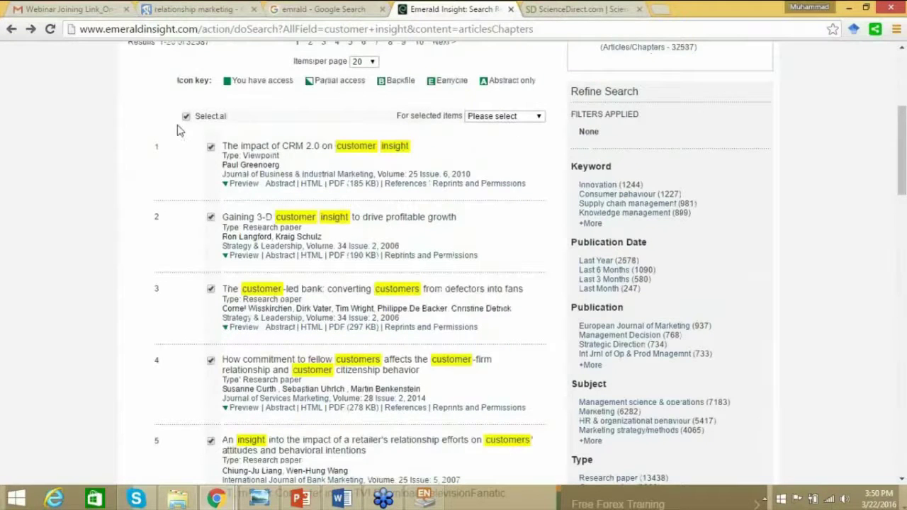
left_click(185, 116)
- Select articles 1, 3, 6 and 9 individually in the search results
left_click(211, 147)
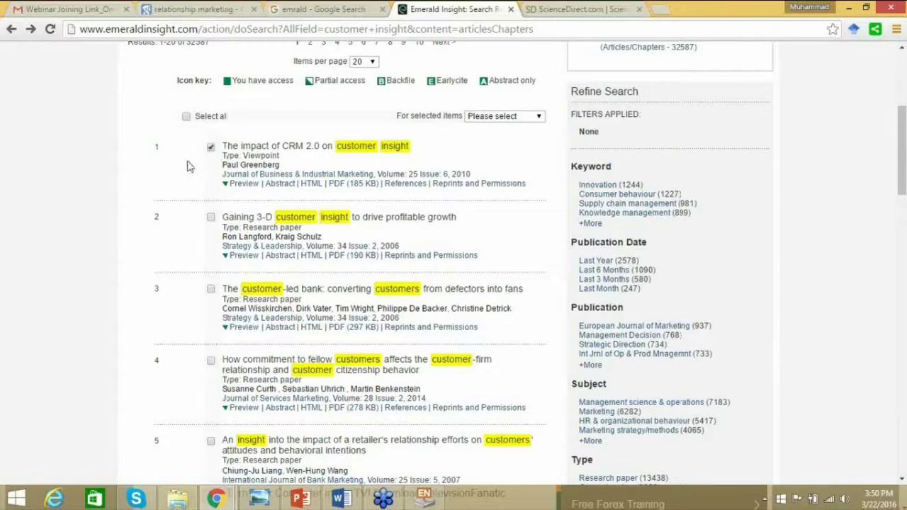
left_click(211, 290)
scroll(182, 311, "down", 1)
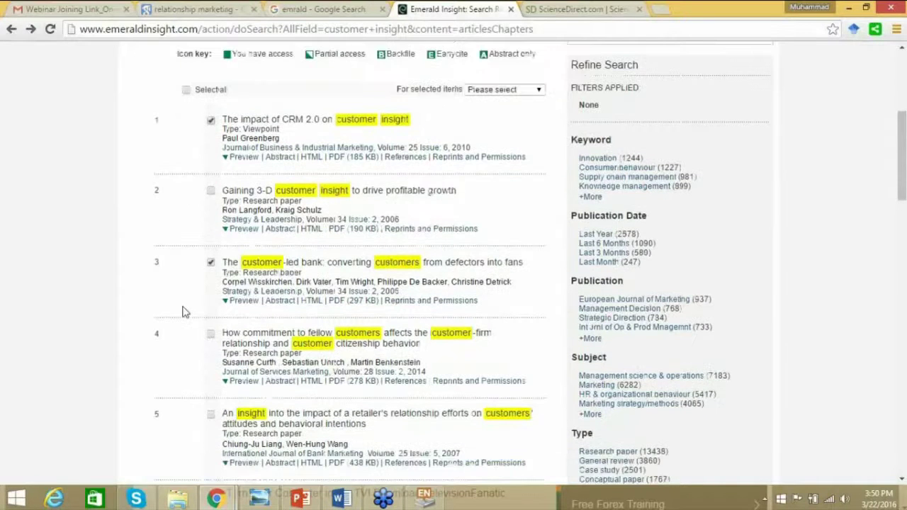
scroll(185, 315, "down", 2)
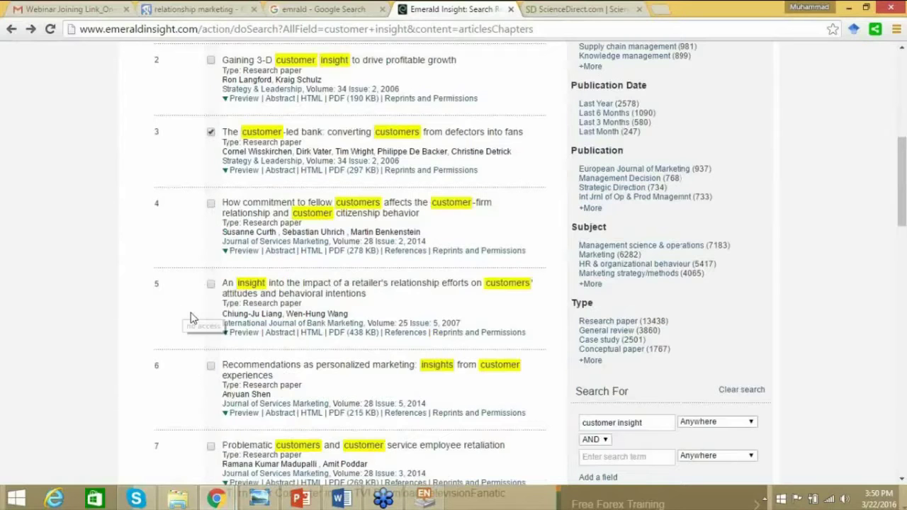
scroll(192, 318, "down", 1)
left_click(210, 324)
scroll(211, 333, "down", 3)
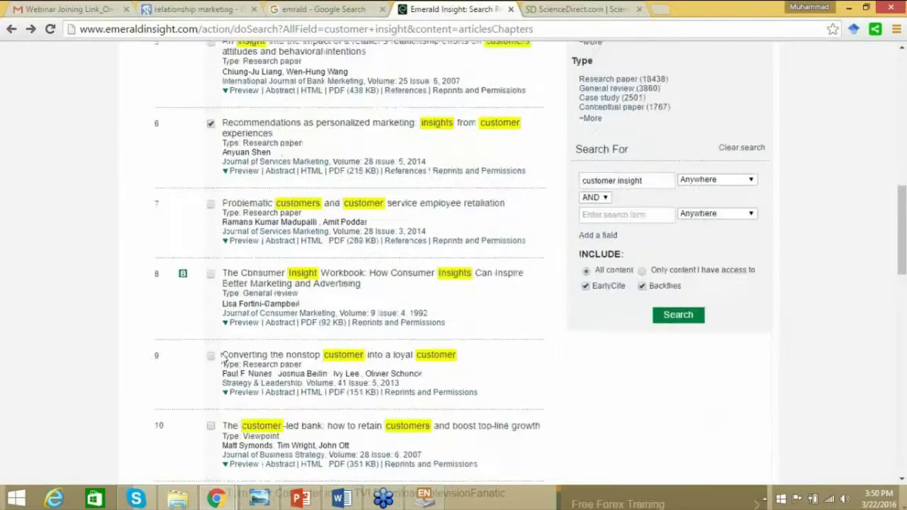
left_click(210, 355)
scroll(198, 397, "down", 3)
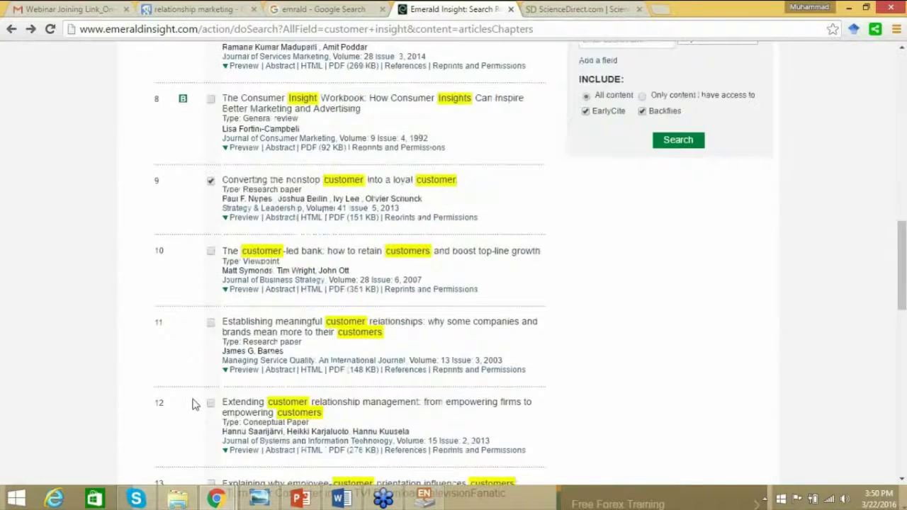
scroll(210, 401, "down", 1)
scroll(465, 367, "up", 3)
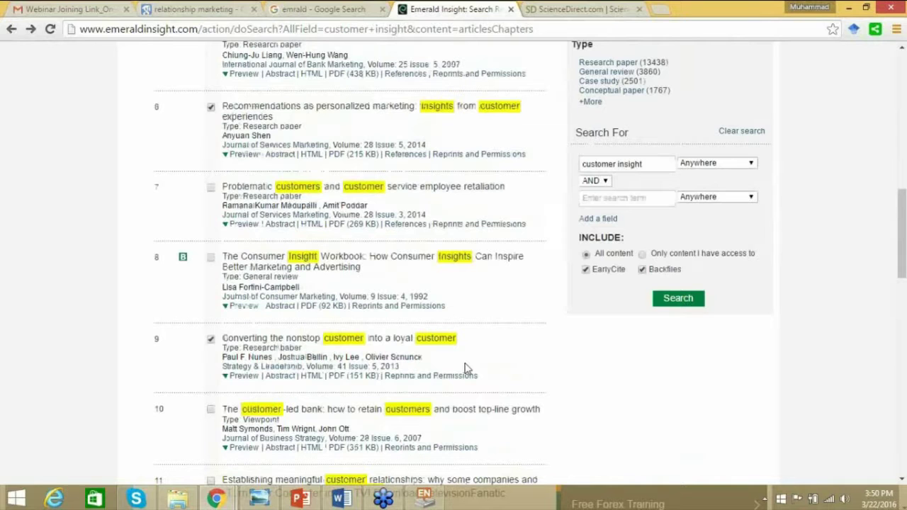
scroll(624, 356, "up", 10)
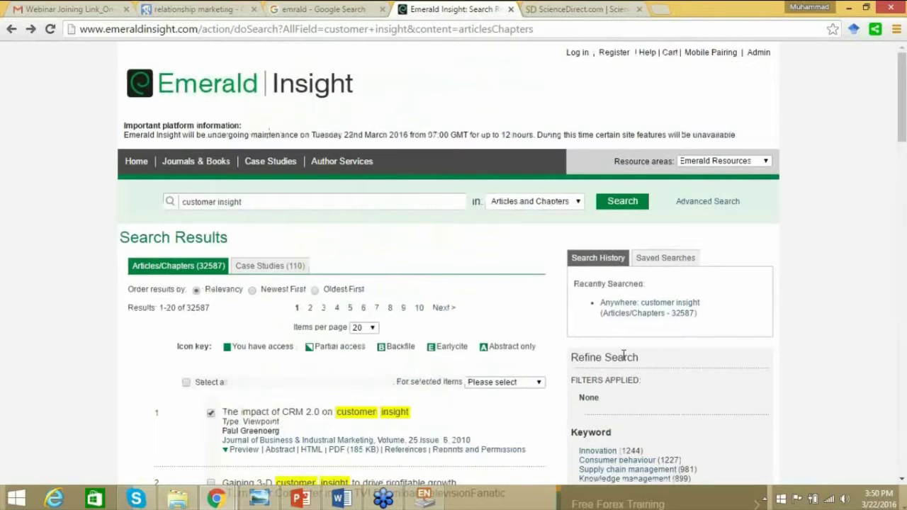
- Open the citation download page for the selected "customer insight" articles
scroll(819, 307, "down", 3)
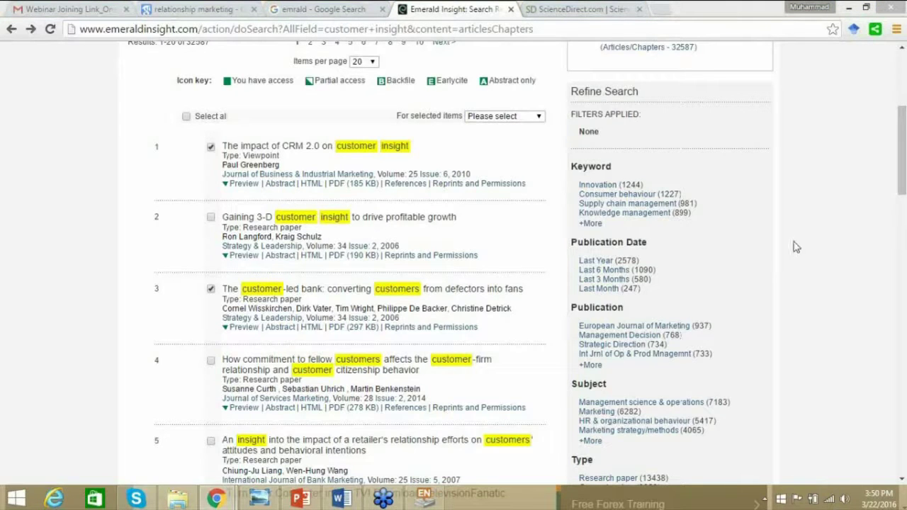
mouse_move(388, 108)
left_mouse_down()
mouse_move(469, 112)
mouse_move(404, 127)
mouse_move(390, 104)
left_mouse_up()
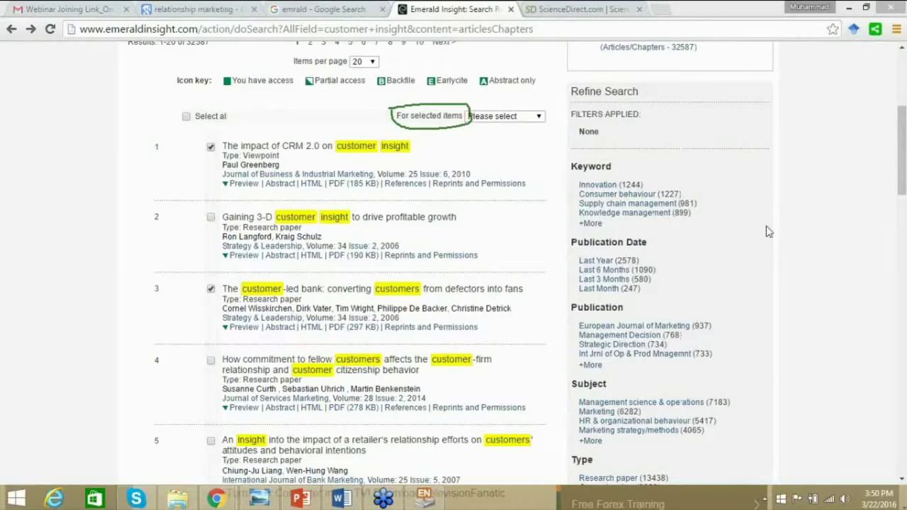
left_click(538, 119)
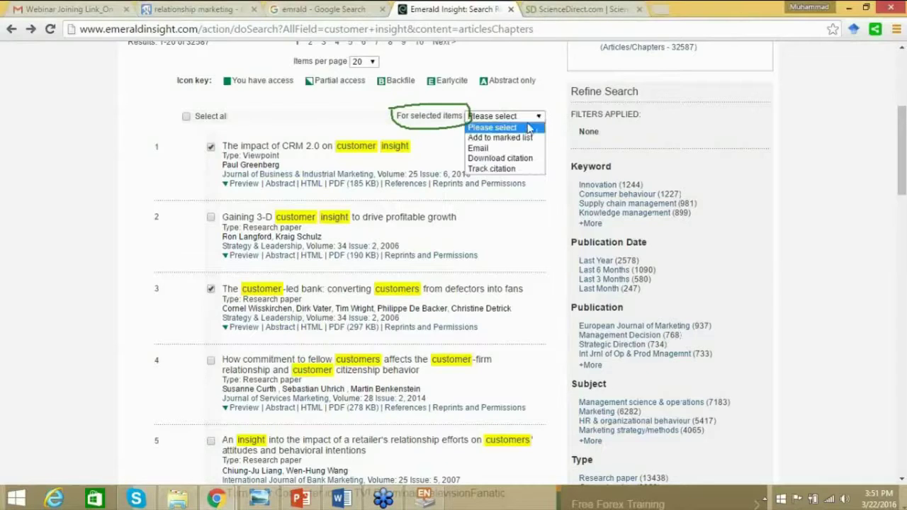
left_click(518, 159)
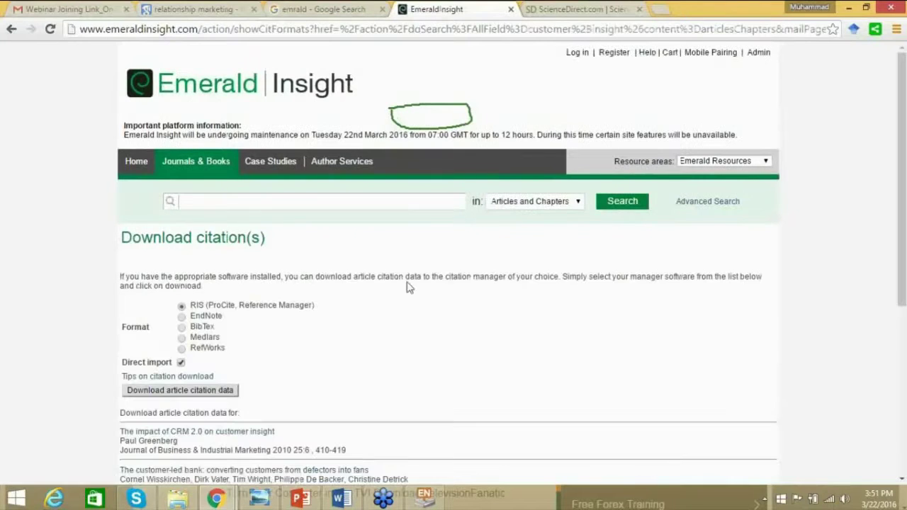
- Choose EndNote as the citation format, keep direct import enabled, and download the article citation data into the EndNote library
scroll(407, 286, "down", 2)
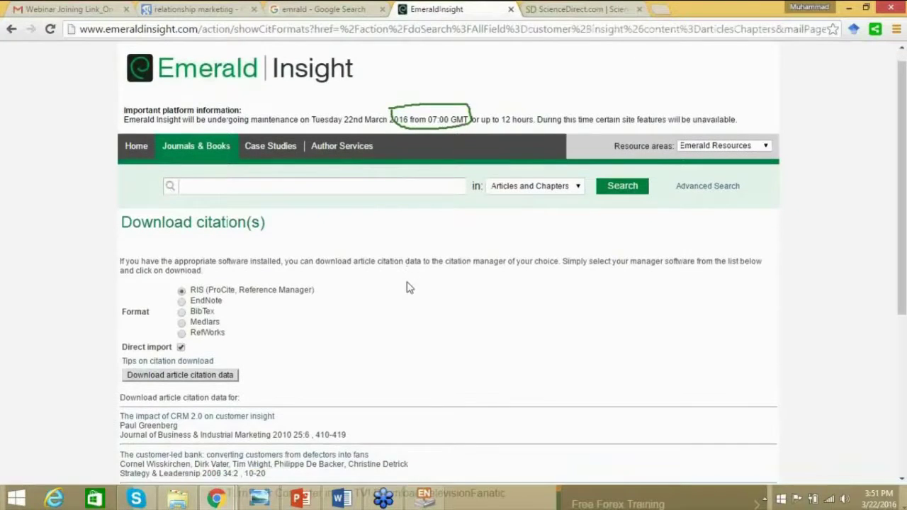
left_click(181, 250)
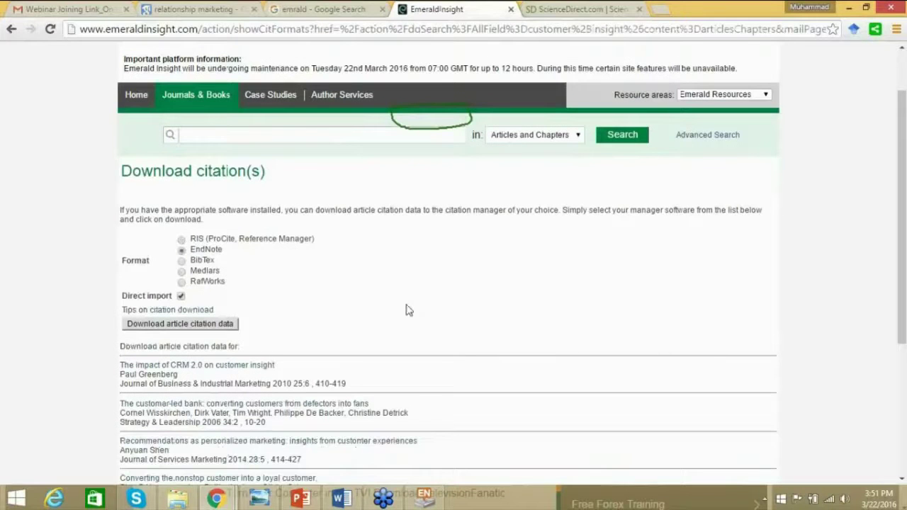
left_click(223, 327)
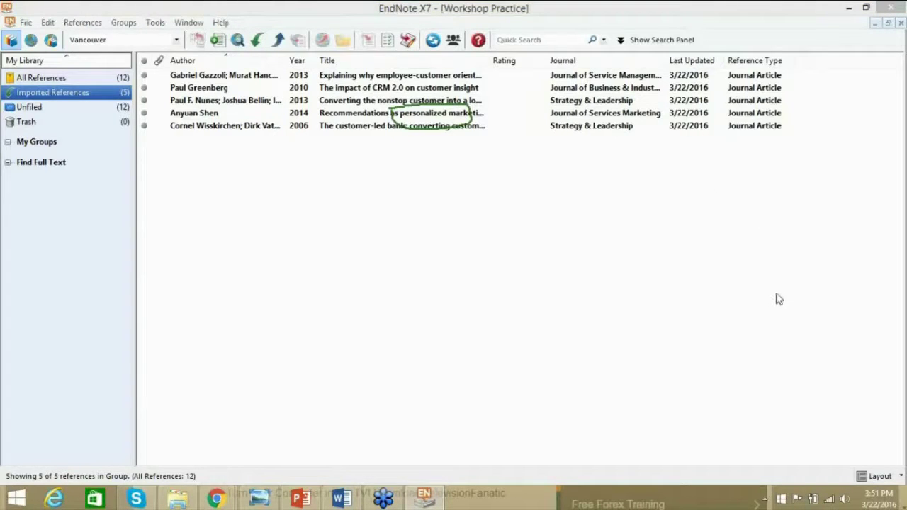
right_click(749, 299)
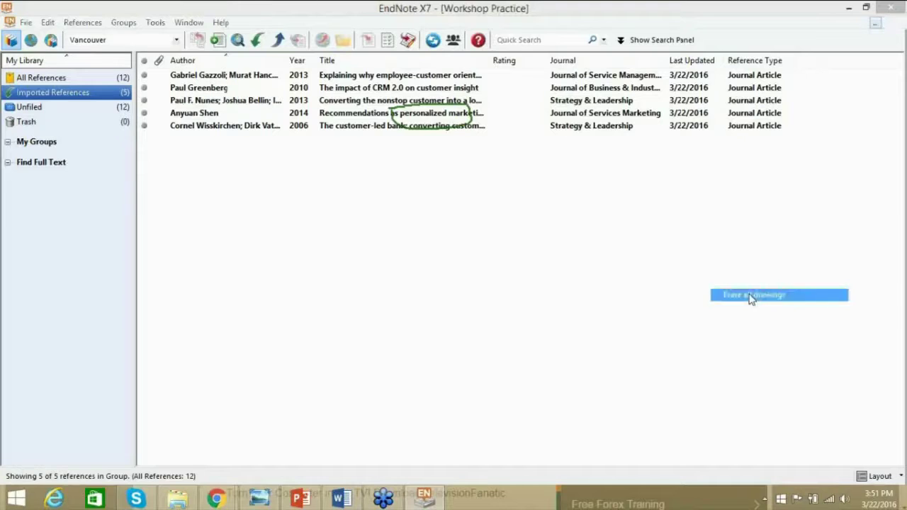
left_click(750, 295)
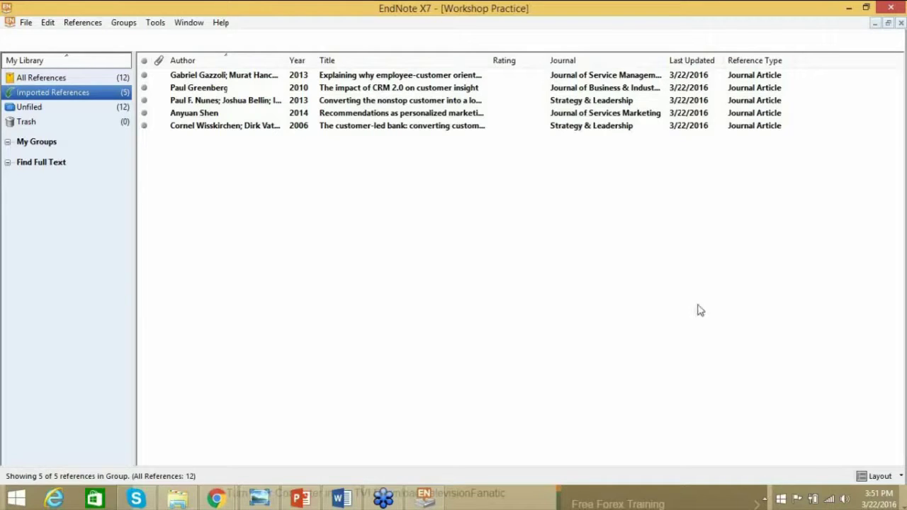
- Switch from EndNote back to Chrome and close the Emerald Insight page, leaving the ScienceDirect home page open
mouse_move(228, 500)
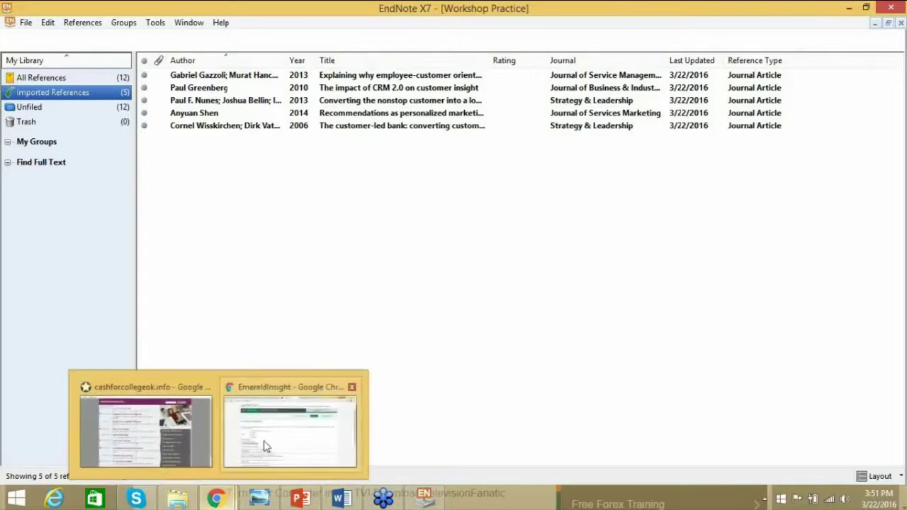
left_click(287, 428)
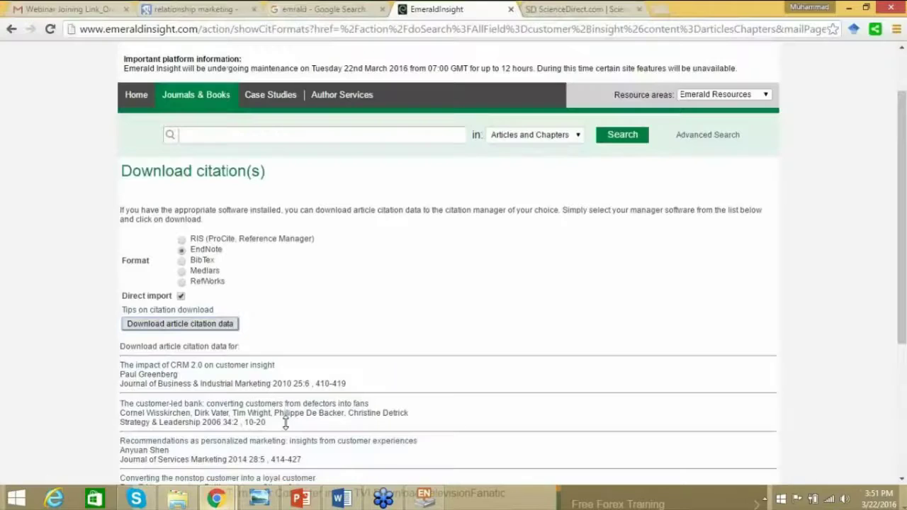
left_click(511, 9)
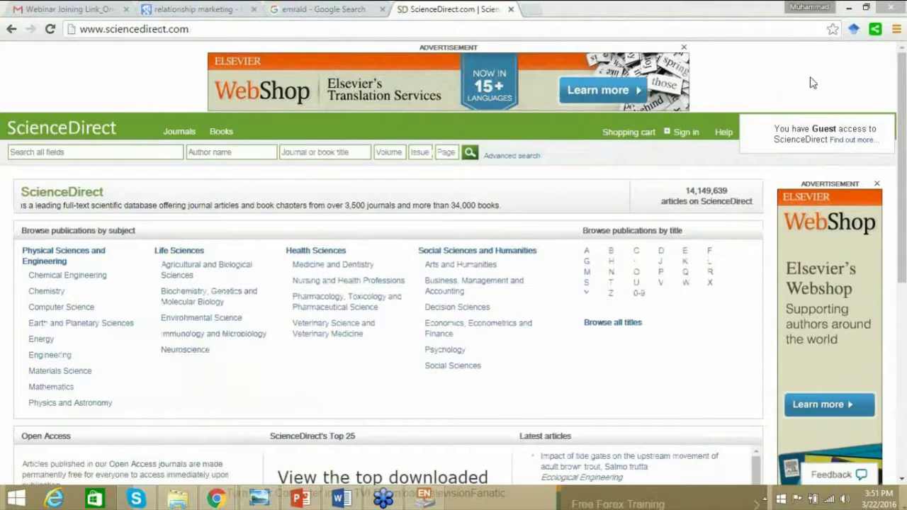
- Search all fields in ScienceDirect for "human capital"
left_click(159, 155)
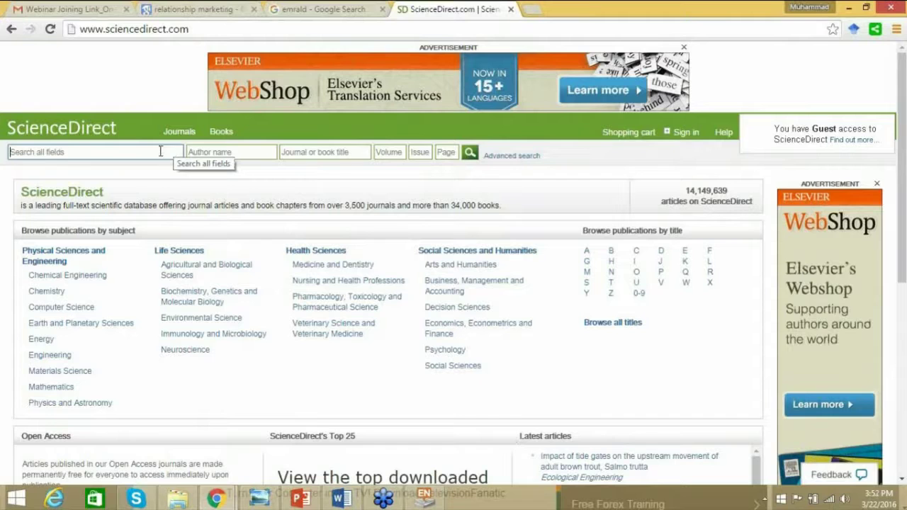
left_click(160, 152)
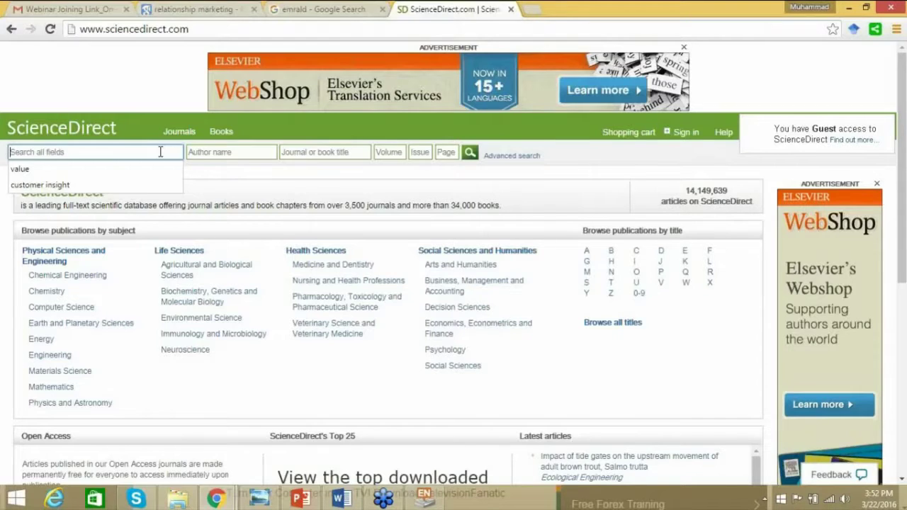
type("human ")
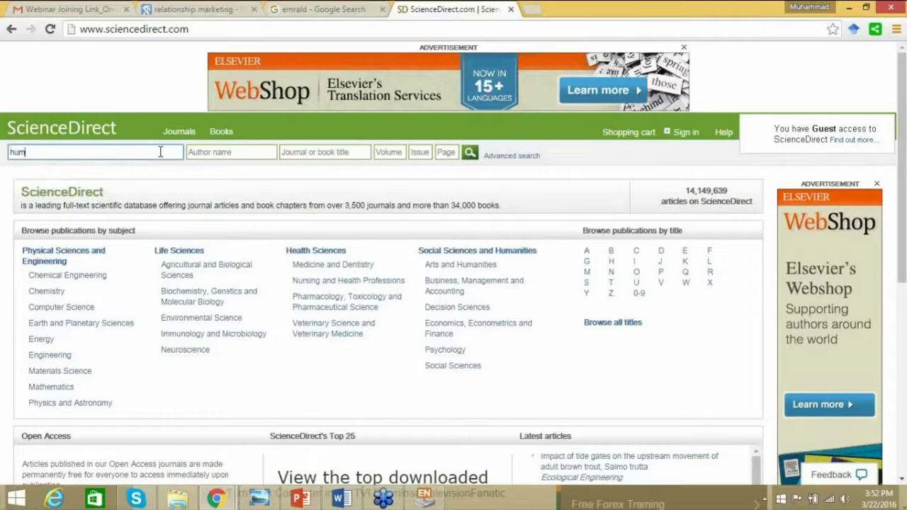
type("capital")
key("Return")
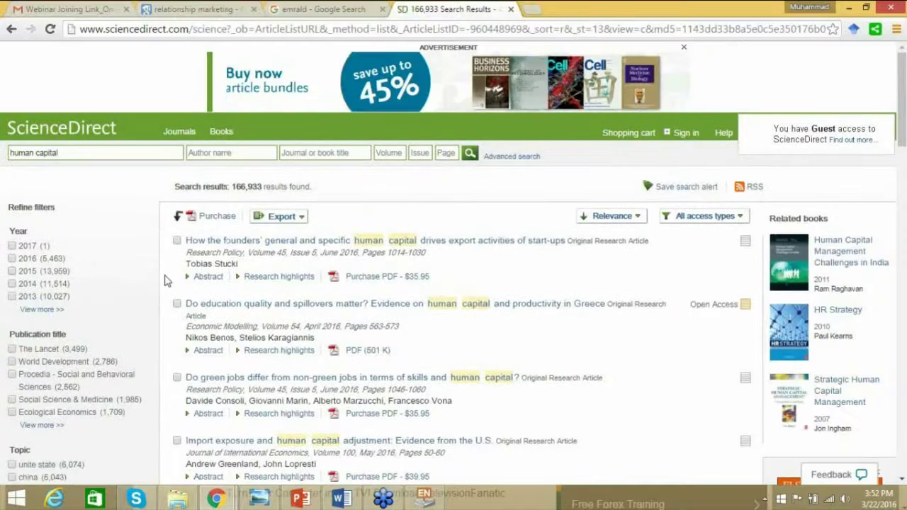
- Select five articles in the "human capital" results, including the first, second, sixth and seventh entries
scroll(165, 280, "down", 1)
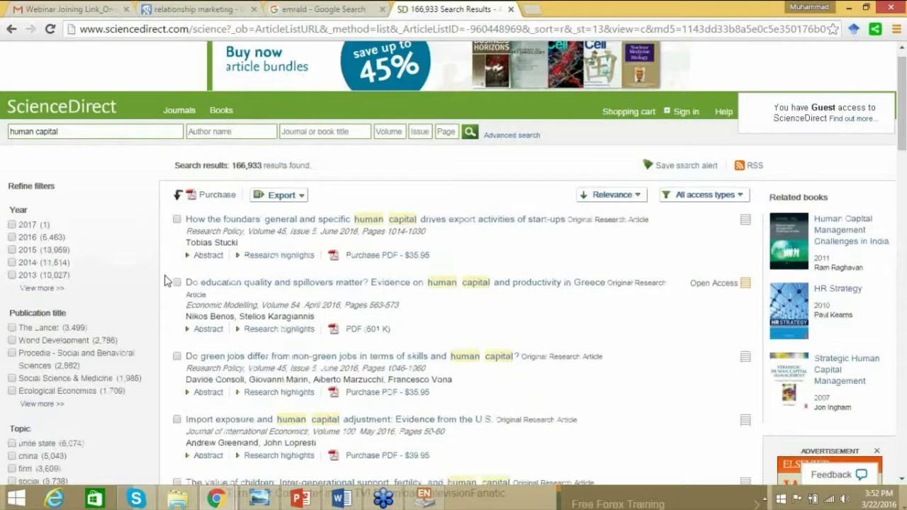
scroll(164, 280, "down", 10)
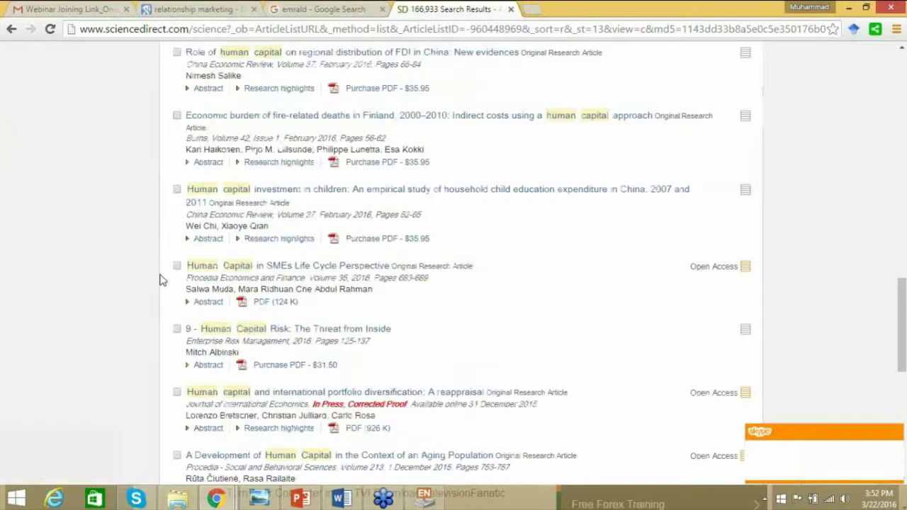
scroll(157, 279, "down", 1)
scroll(170, 297, "up", 15)
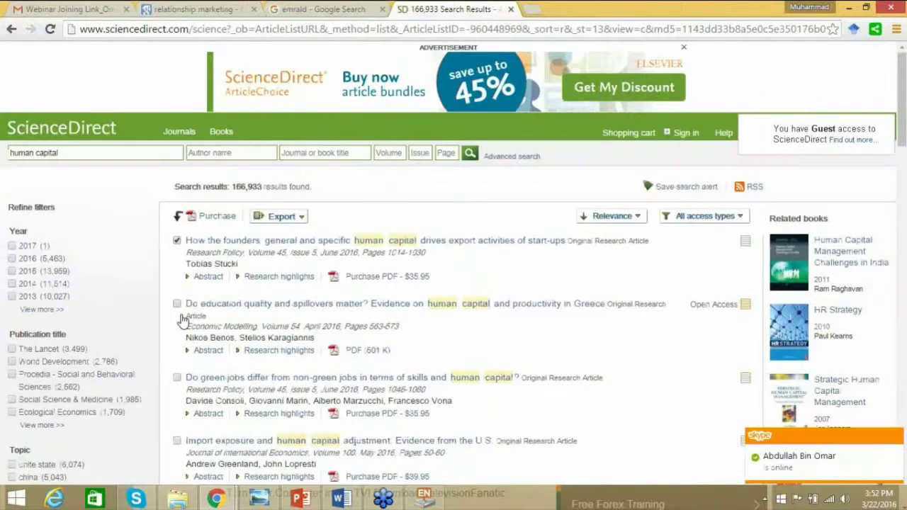
left_click(177, 304)
scroll(177, 325, "down", 3)
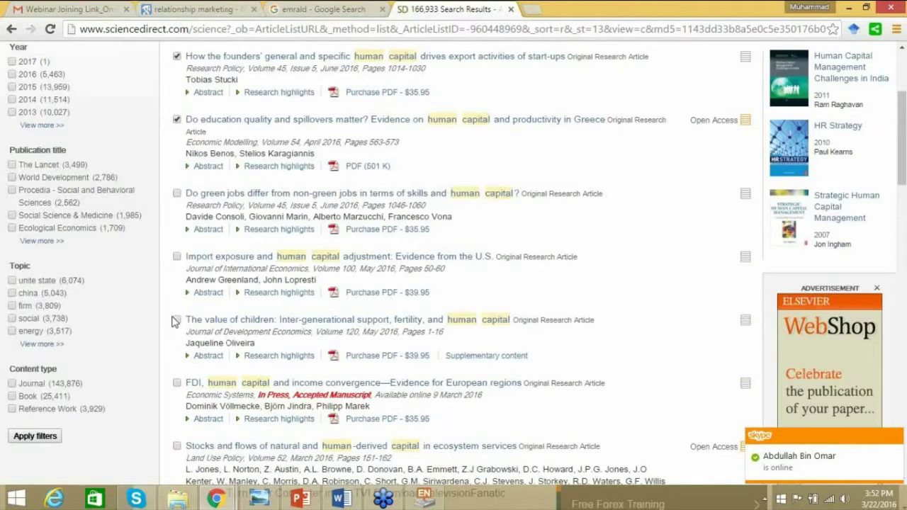
left_click(177, 383)
scroll(174, 376, "down", 1)
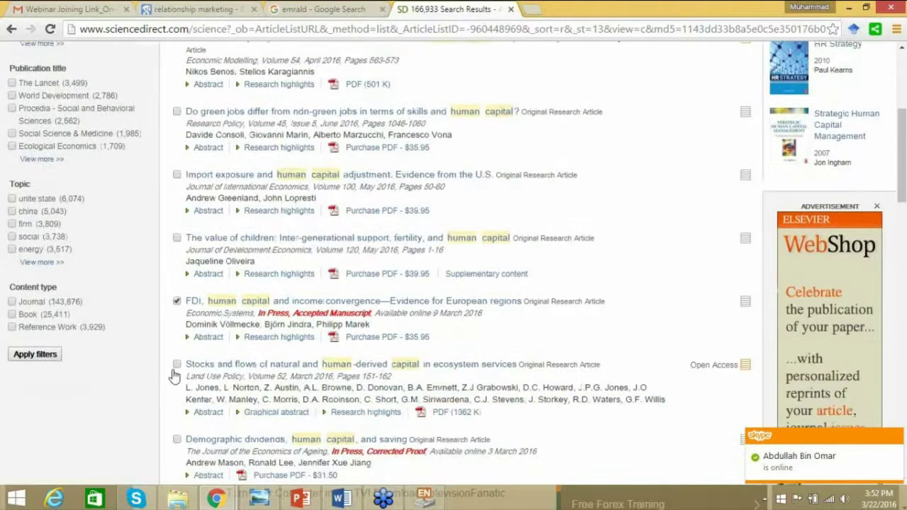
scroll(174, 375, "up", 4)
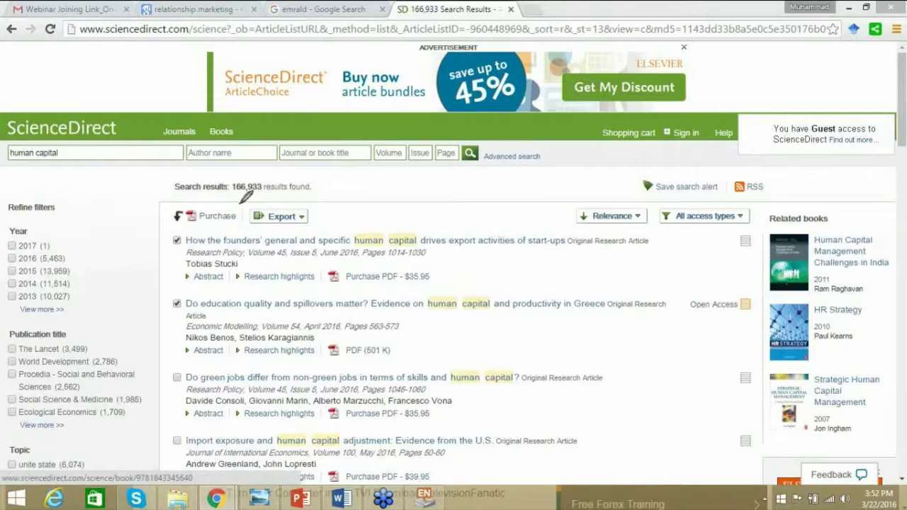
- Export the selected ScienceDirect articles as an RIS file with citations and abstracts, and open it in EndNote to import the references
mouse_move(241, 204)
left_mouse_down()
mouse_move(326, 203)
mouse_move(266, 228)
mouse_move(233, 209)
mouse_move(248, 198)
left_mouse_up()
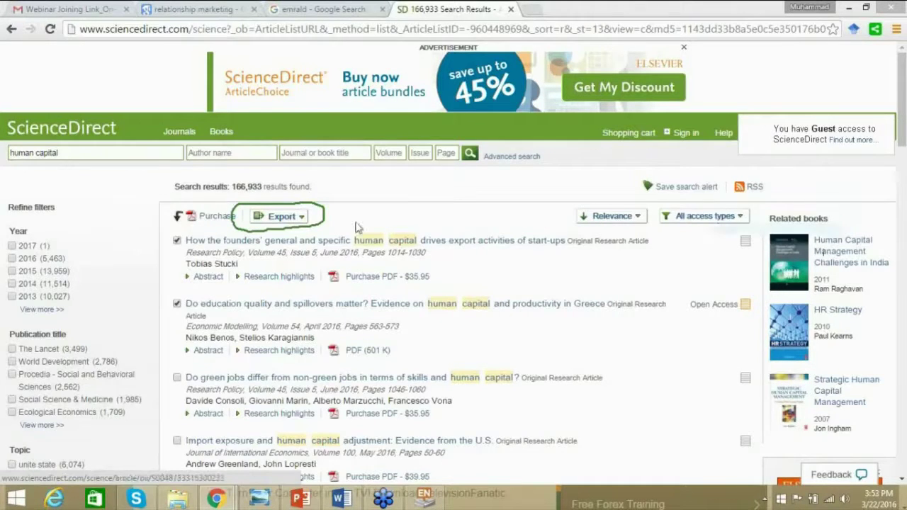
left_click(301, 222)
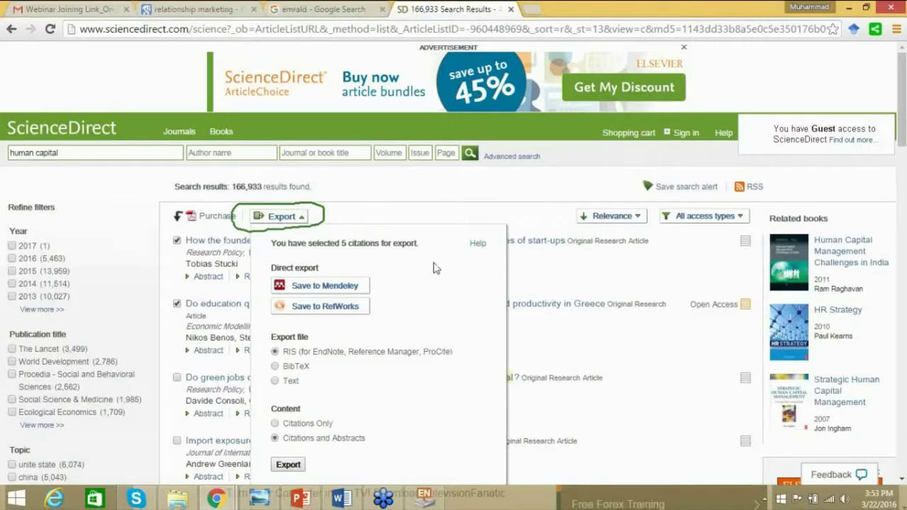
scroll(435, 268, "down", 1)
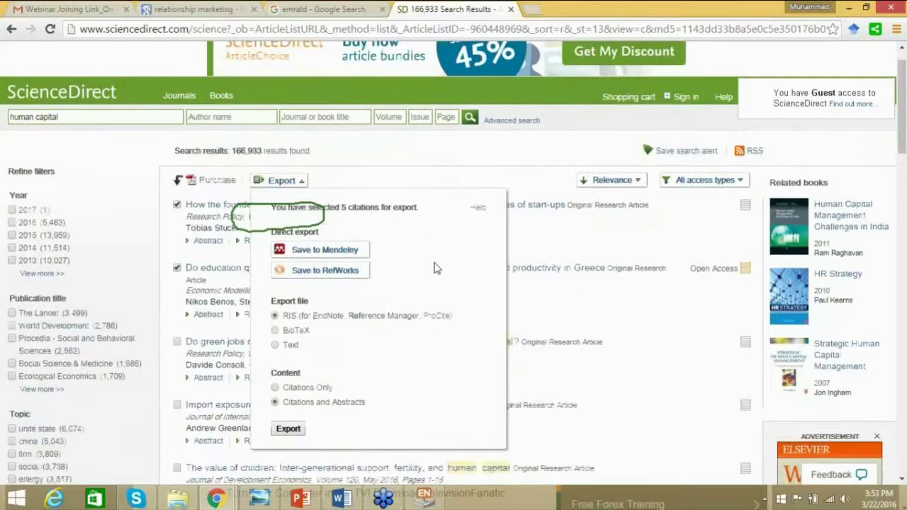
scroll(436, 267, "down", 1)
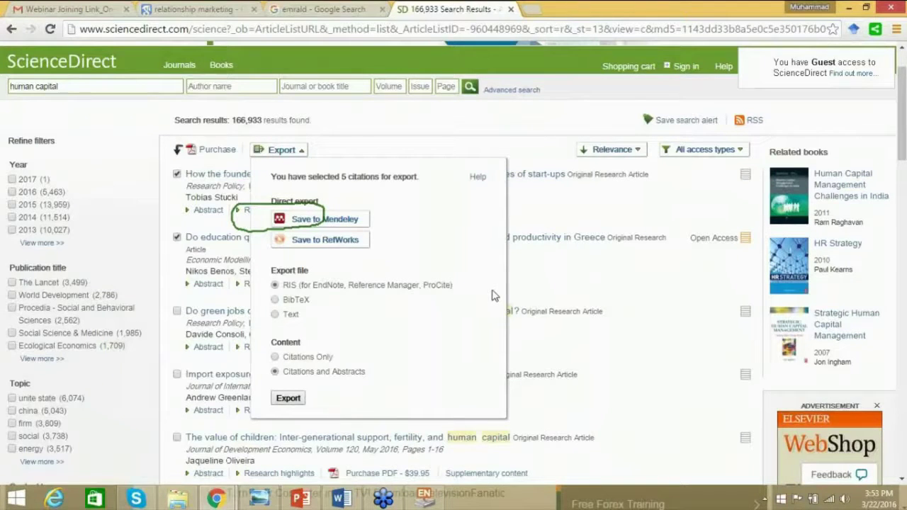
scroll(493, 295, "down", 1)
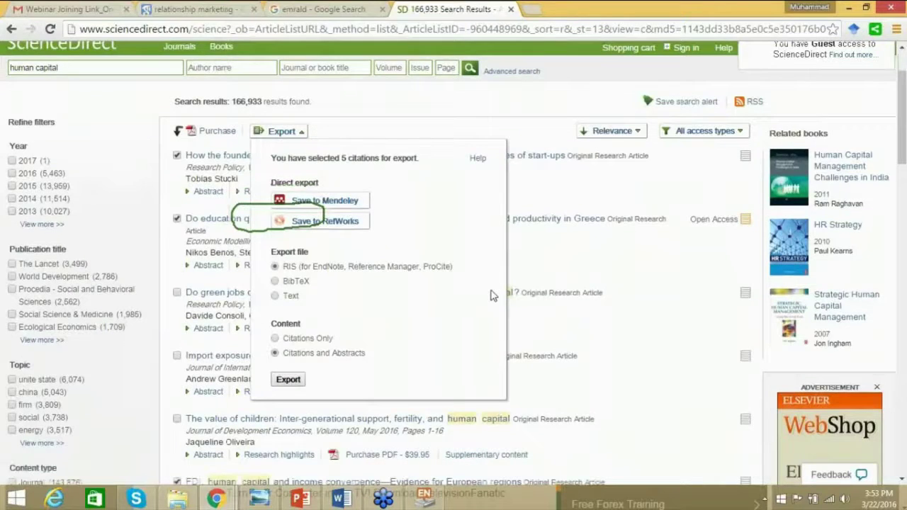
scroll(494, 296, "down", 3)
left_click(288, 332)
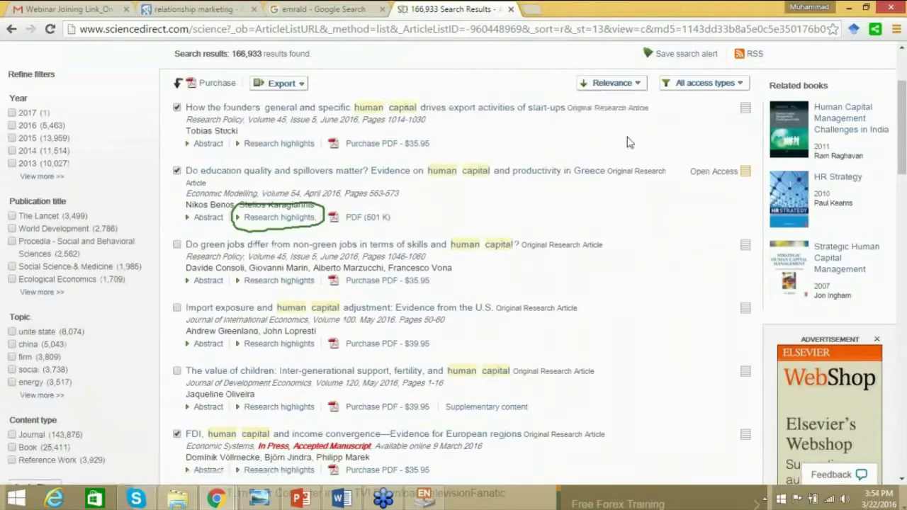
left_click(444, 501)
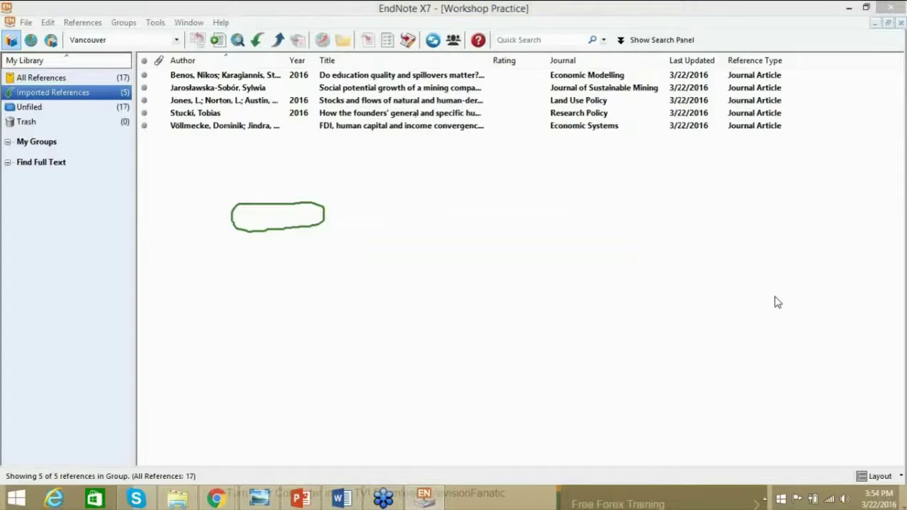
key("Escape")
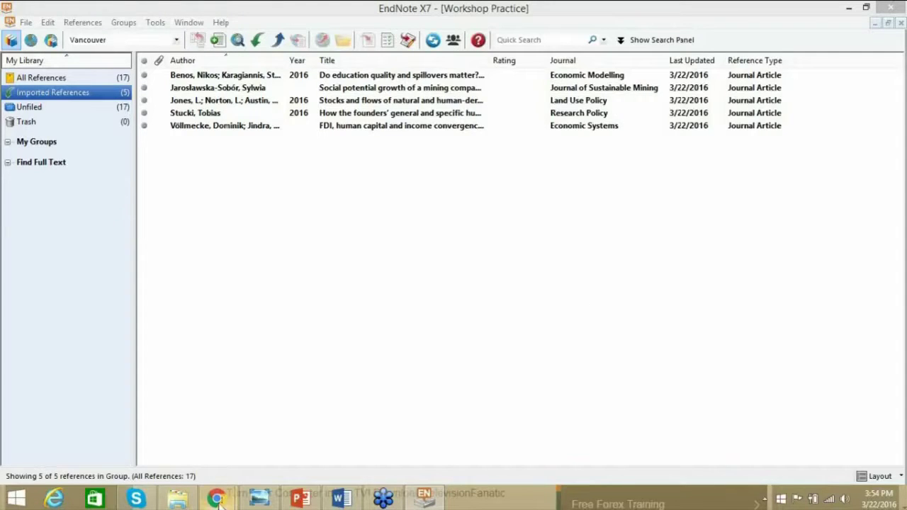
- Switch to the main Chrome window, search Google for "jstor", and open the JSTOR website
mouse_move(219, 503)
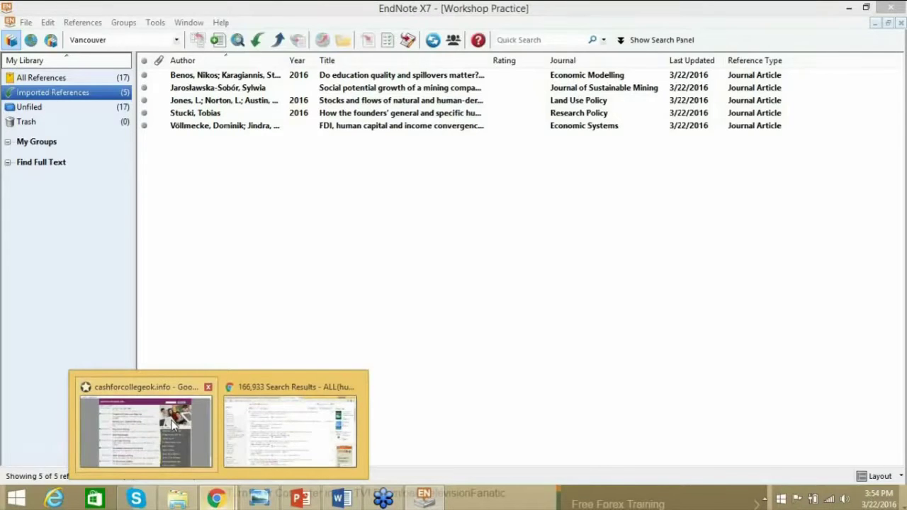
left_click(173, 425)
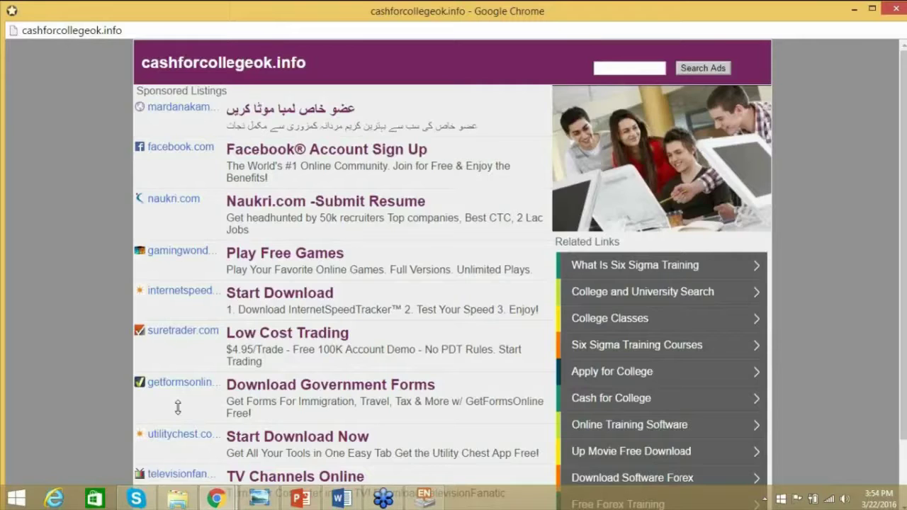
key("alt+Tab")
type("jstor")
key("Return")
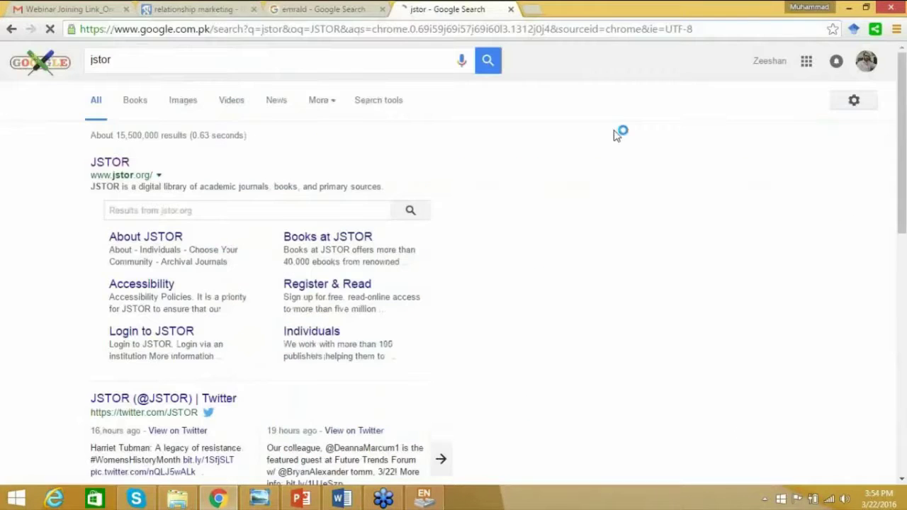
left_click(113, 165)
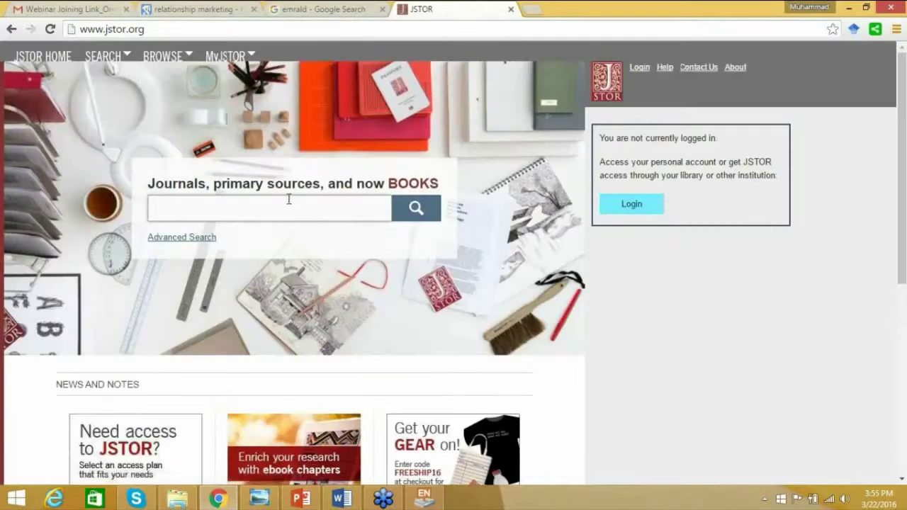
- Search JSTOR for "Organizational innovation"
left_click(288, 199)
type("Organizational innovation")
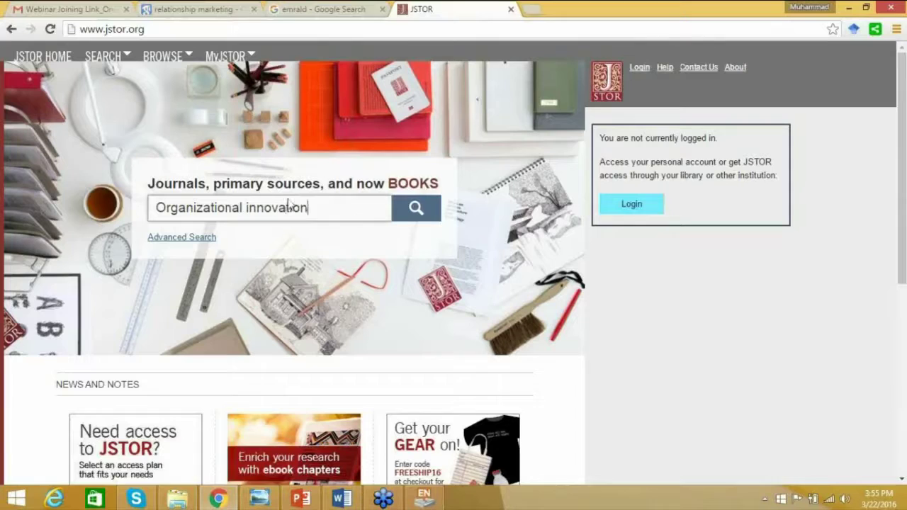
key("Return")
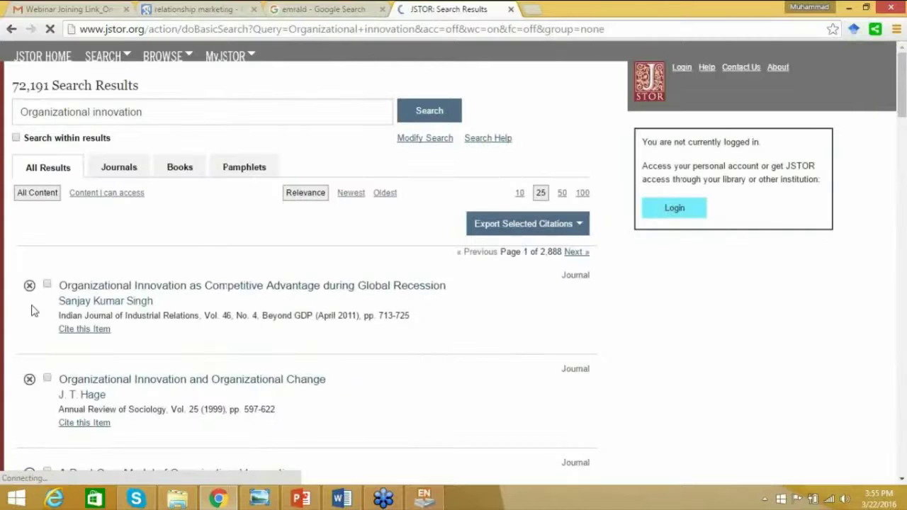
- Select the first, second, sixth and seventh articles in the JSTOR "Organizational innovation" results
scroll(31, 311, "down", 2)
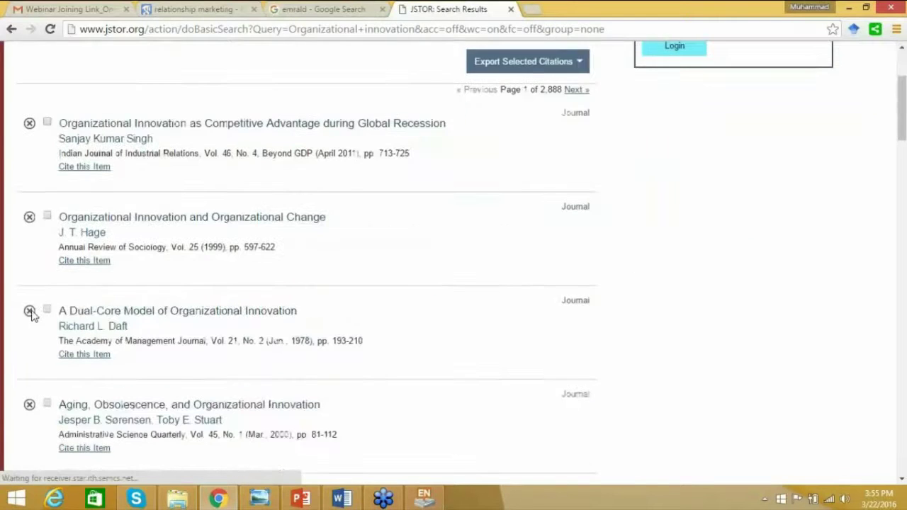
scroll(31, 312, "down", 2)
scroll(31, 306, "down", 10)
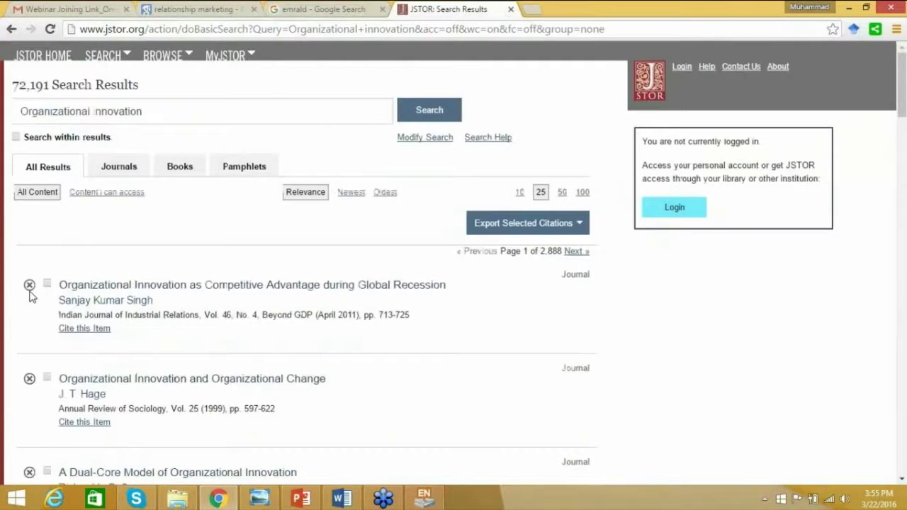
scroll(28, 289, "down", 15)
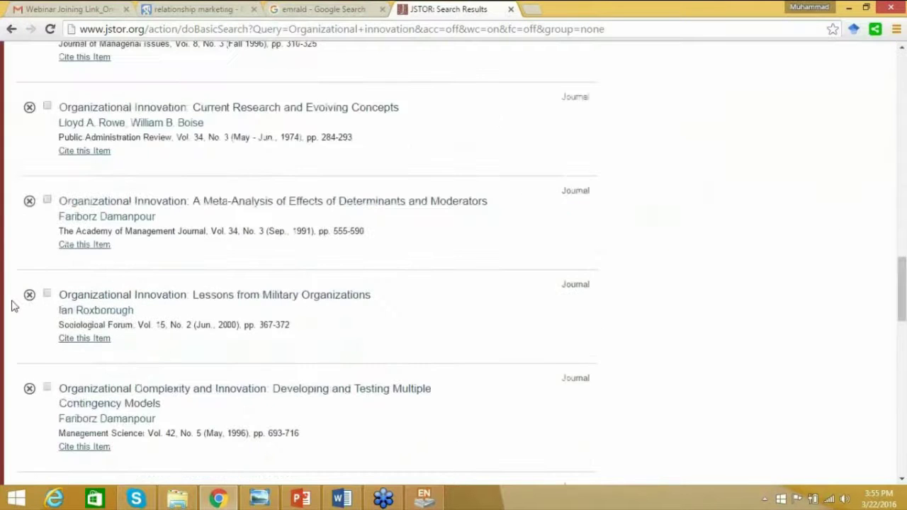
scroll(14, 305, "down", 8)
scroll(10, 294, "up", 10)
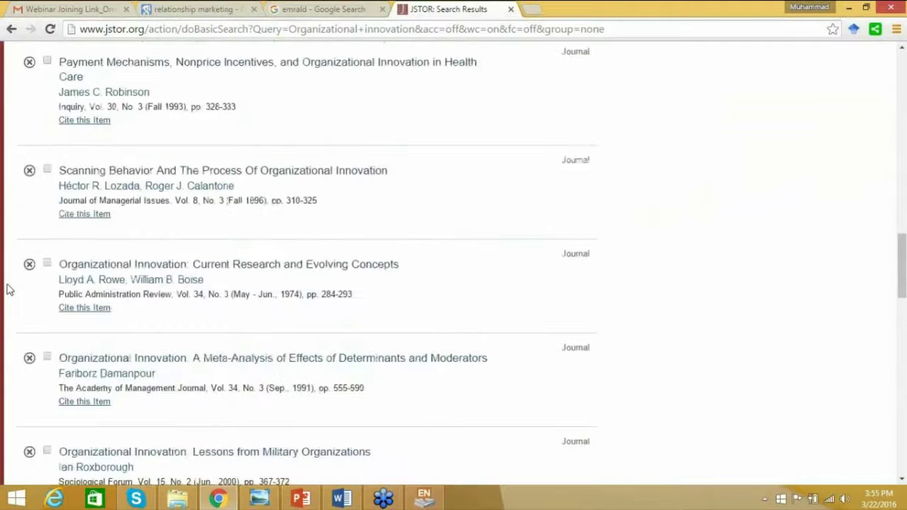
scroll(9, 289, "up", 7)
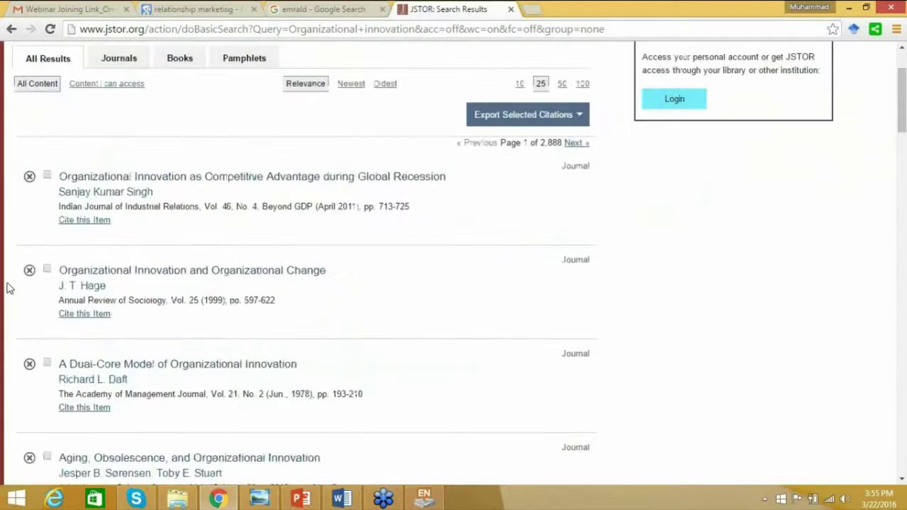
scroll(9, 286, "up", 3)
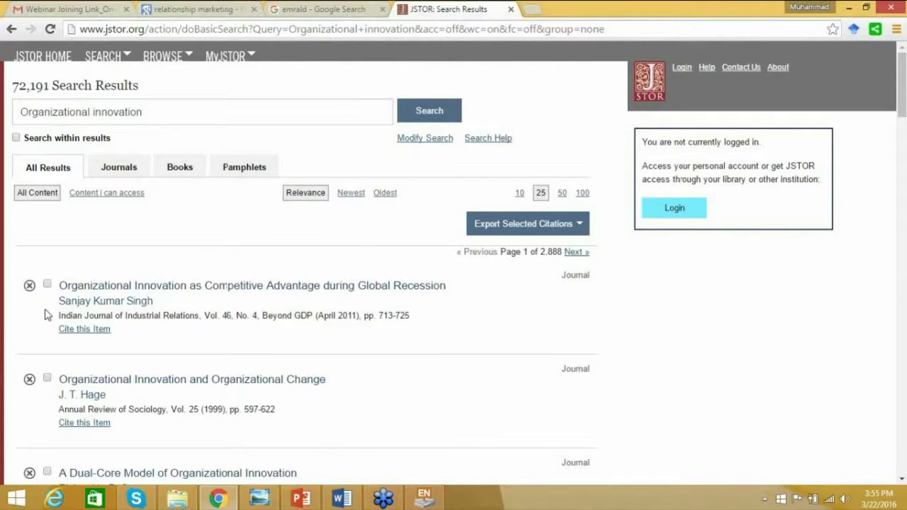
scroll(45, 314, "down", 1)
left_click(46, 218)
left_click(48, 312)
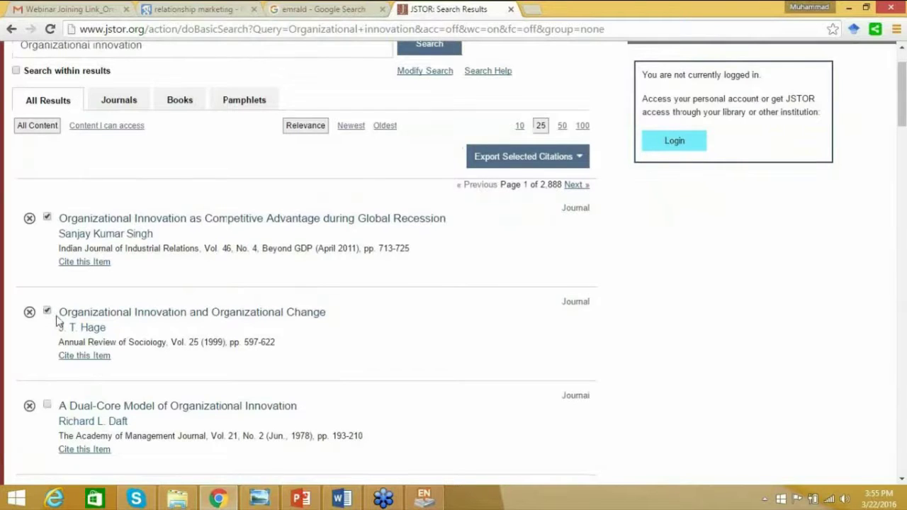
scroll(59, 320, "down", 6)
left_click(47, 302)
left_click(47, 411)
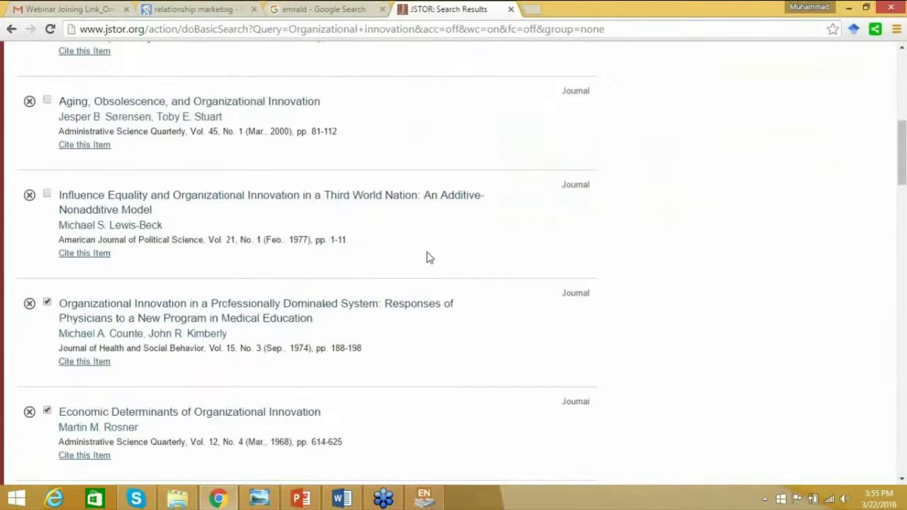
- Export the selected JSTOR citations as an RIS file into EndNote, and display all references in the Workshop Practice library
scroll(427, 257, "up", 10)
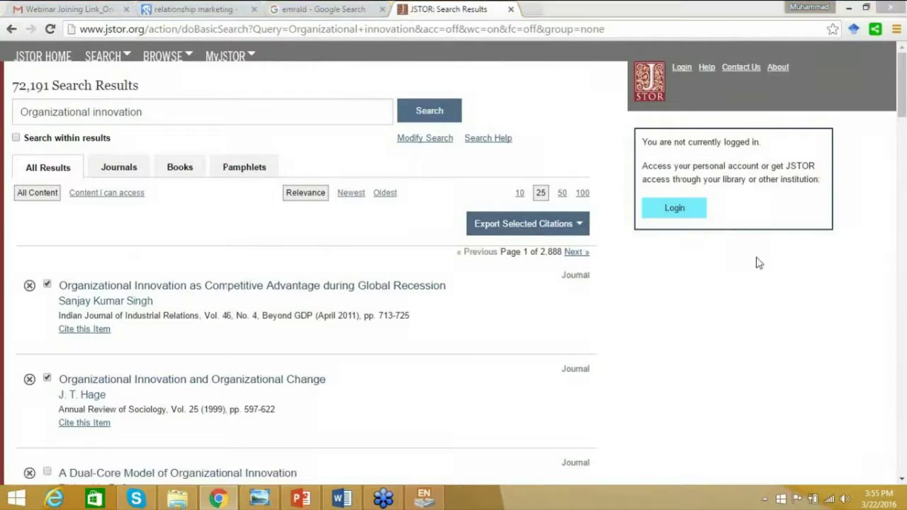
mouse_move(457, 205)
left_mouse_down()
mouse_move(631, 216)
mouse_move(403, 244)
mouse_move(461, 198)
left_mouse_up()
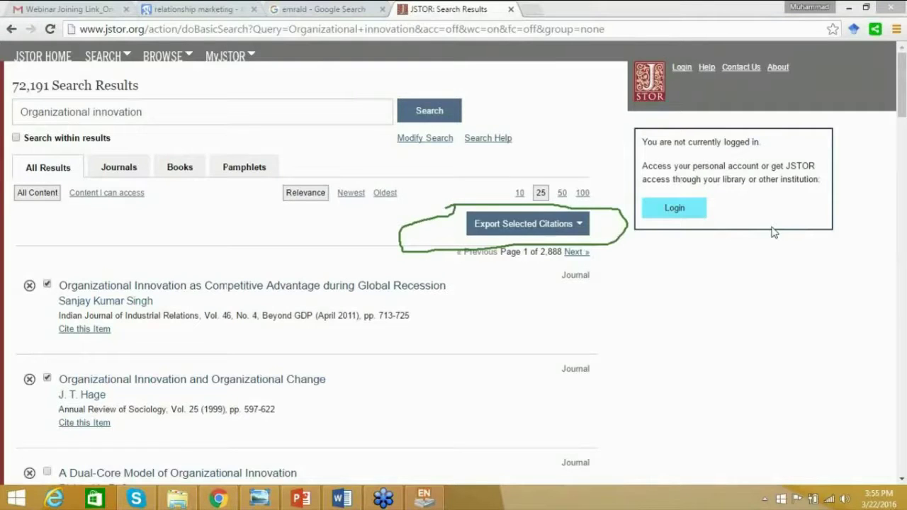
left_click(529, 225)
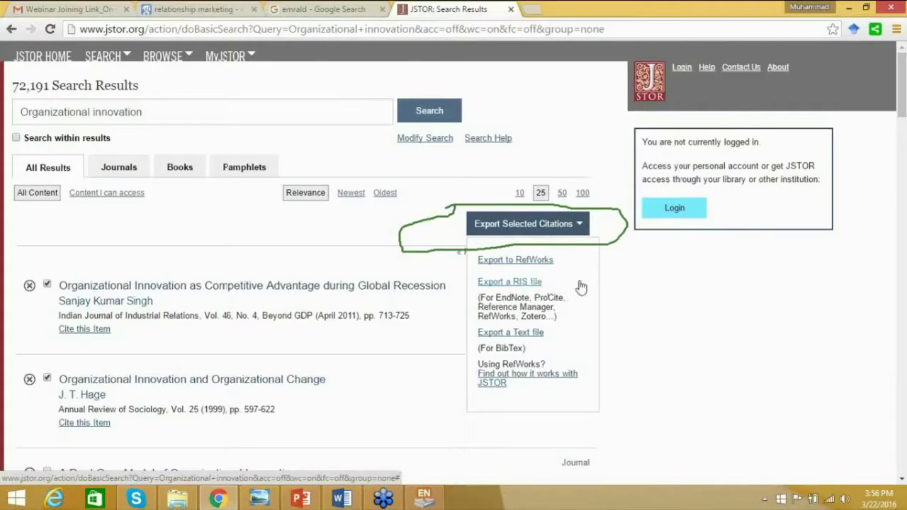
left_click(539, 284)
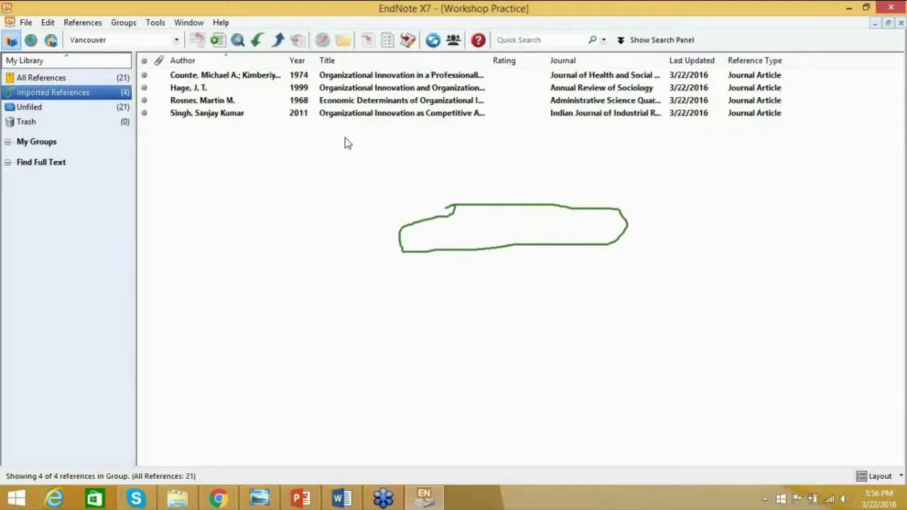
left_click(69, 79)
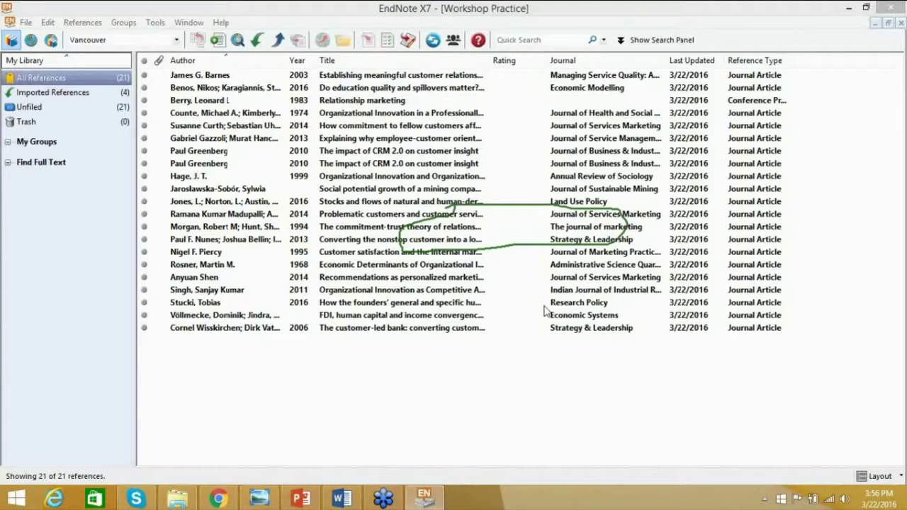
left_click(217, 499)
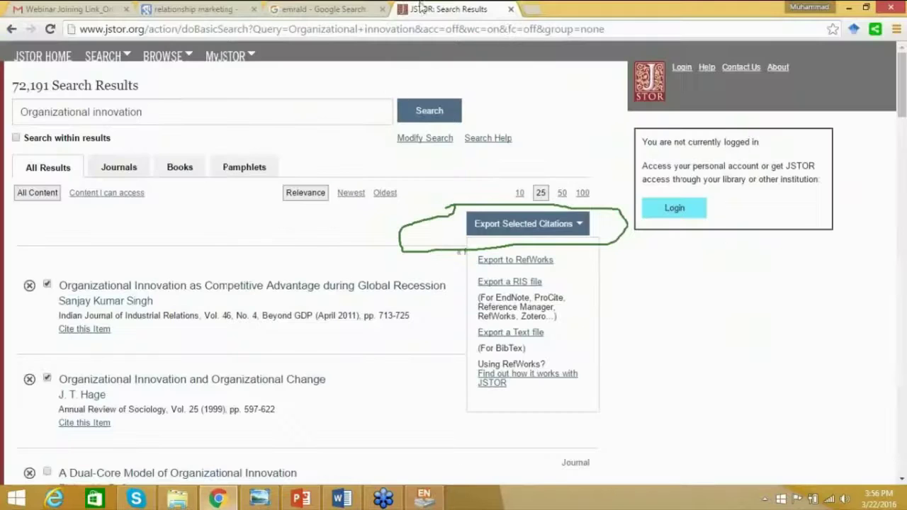
left_click(528, 33)
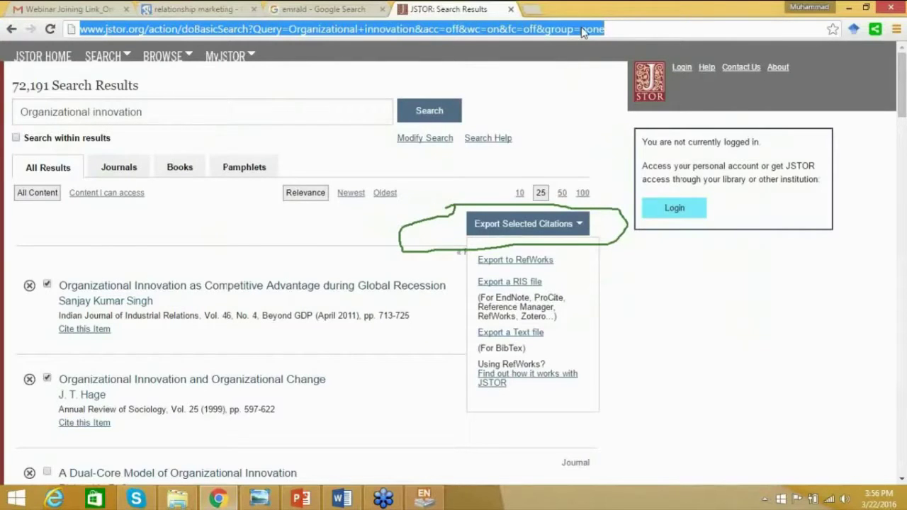
type("IEEE")
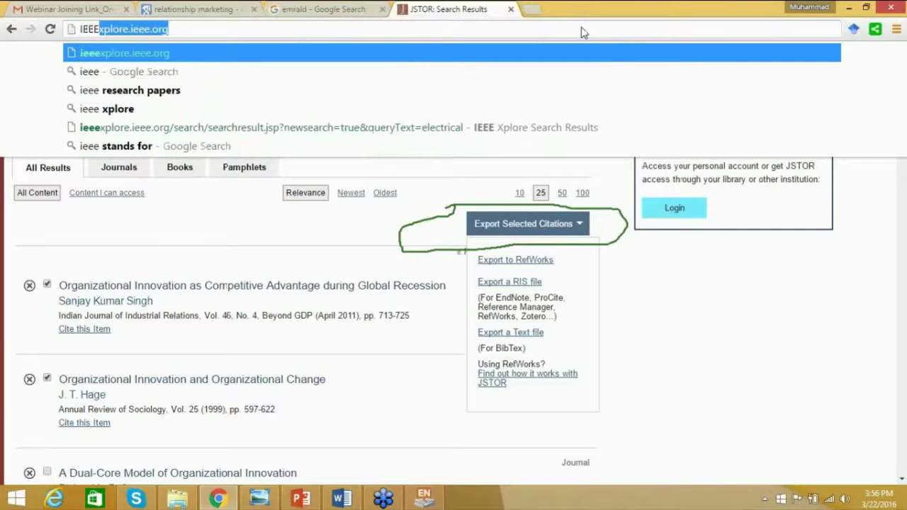
key("BackSpace")
key("Return")
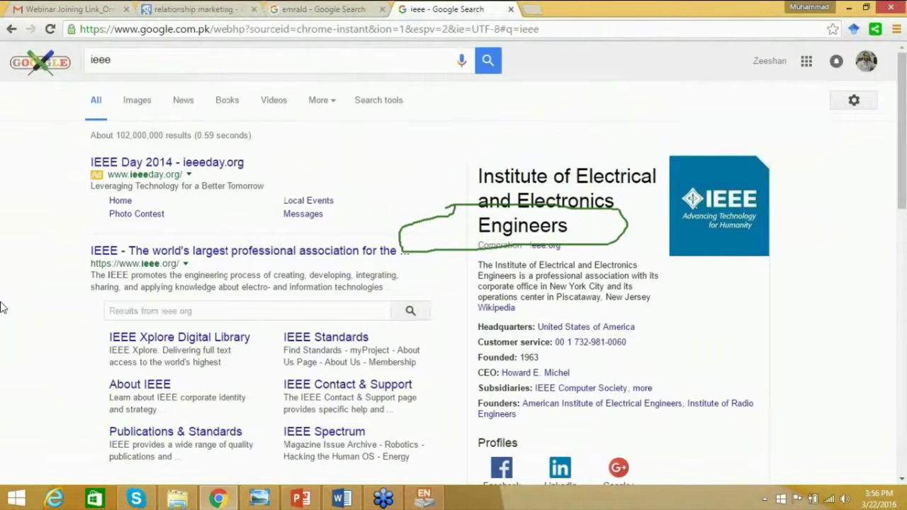
left_click(177, 250)
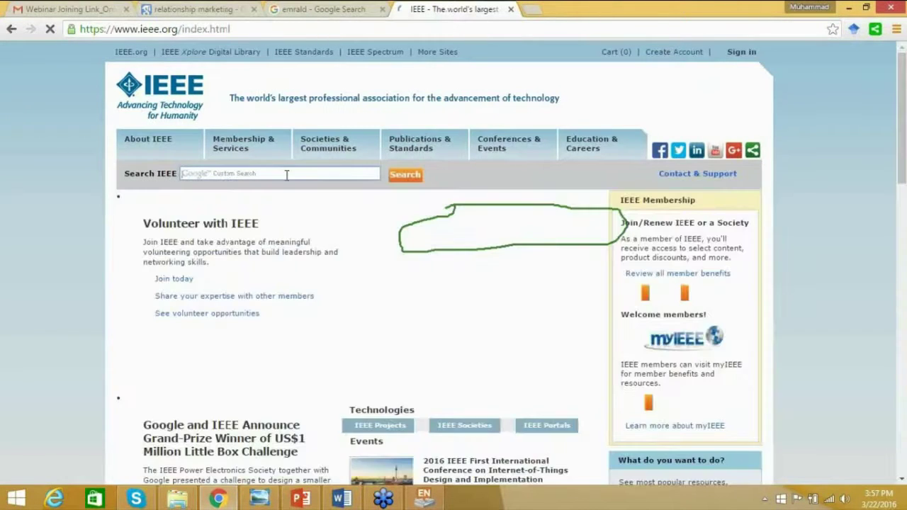
- Search the IEEE website for "Chemicals" and look through the first page of results
left_click(317, 168)
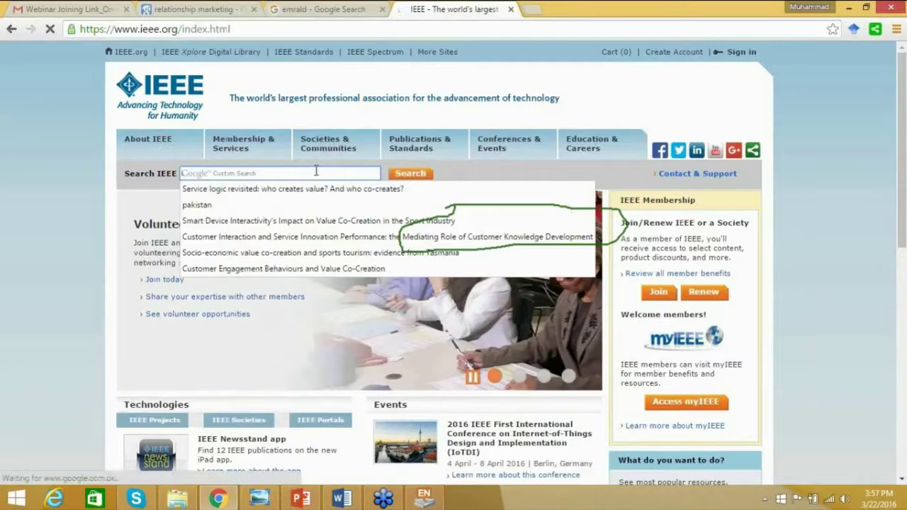
type("Chemicals")
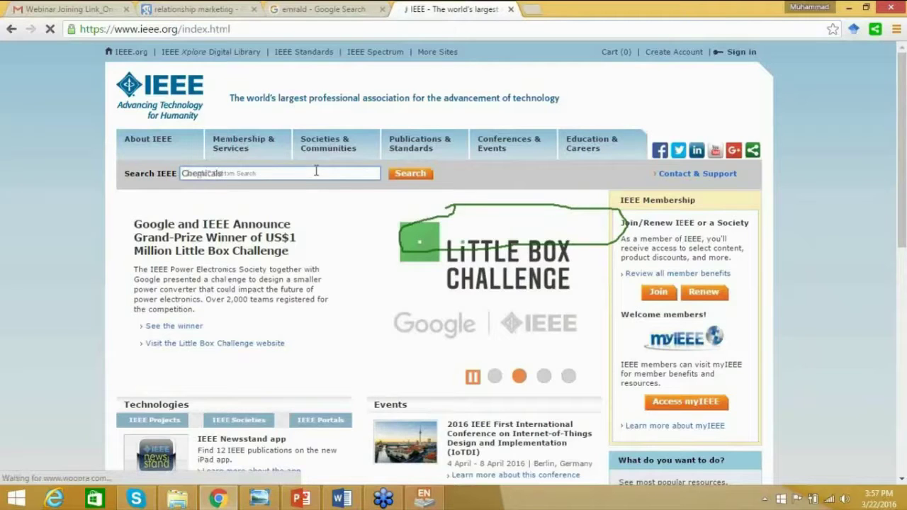
key("Return")
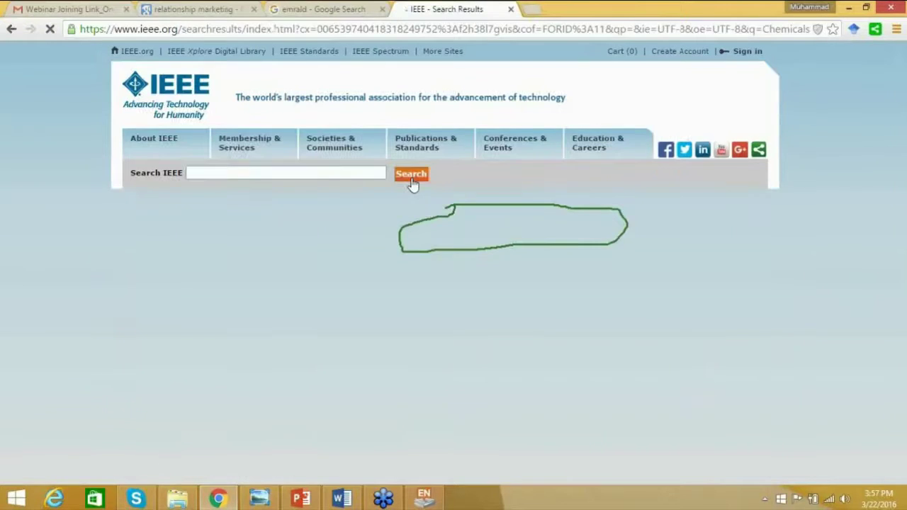
left_click(411, 177)
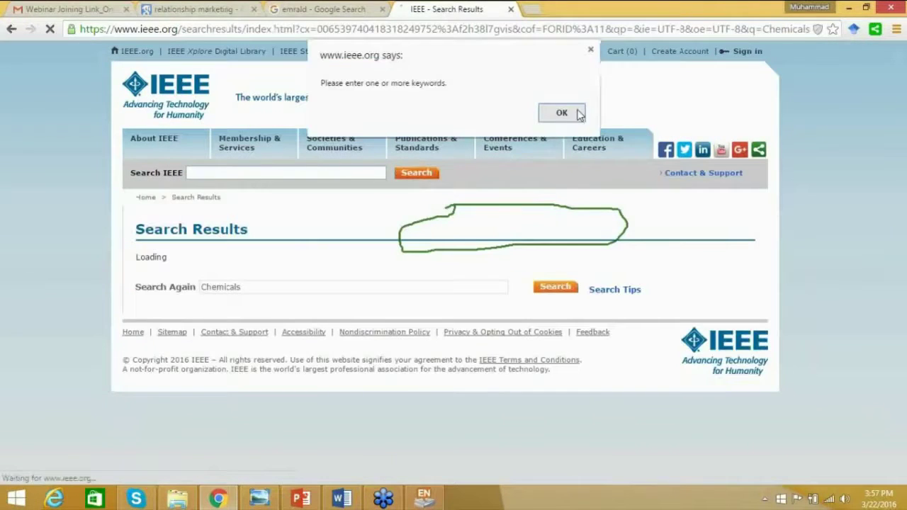
left_click(560, 114)
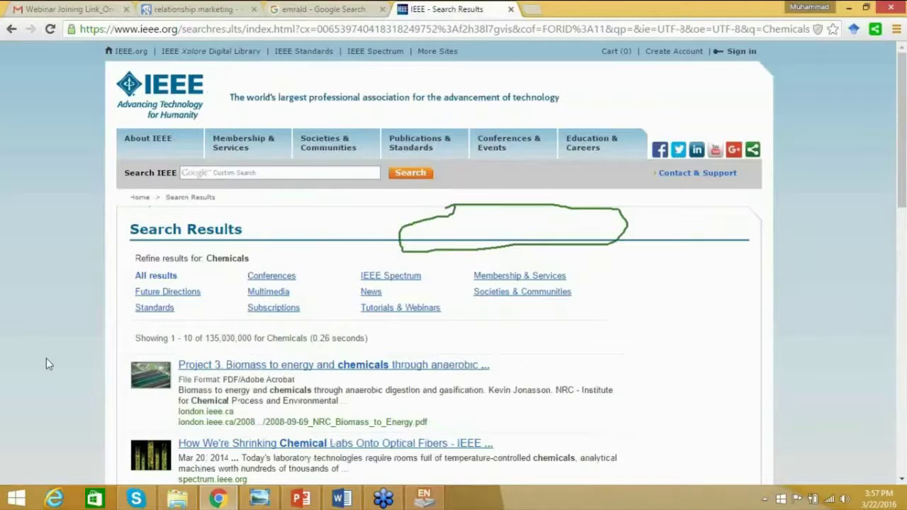
scroll(46, 363, "down", 1)
scroll(56, 362, "down", 10)
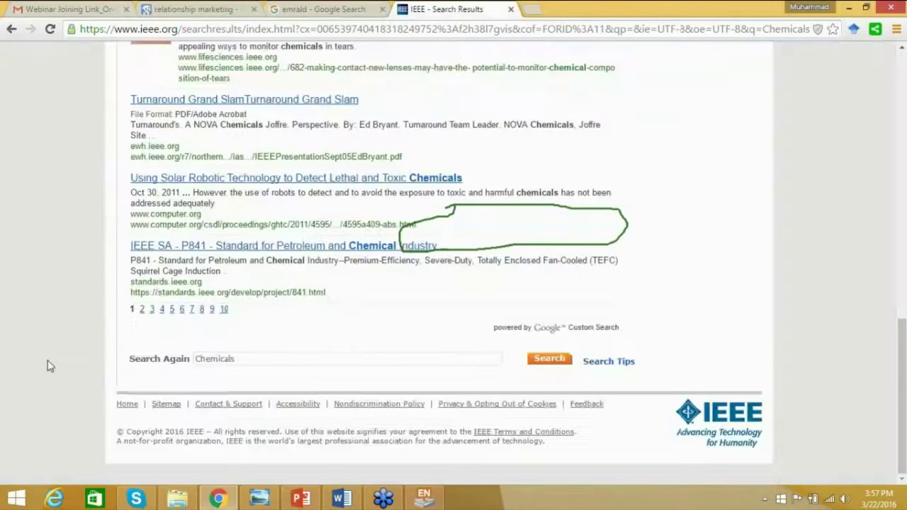
scroll(47, 360, "up", 10)
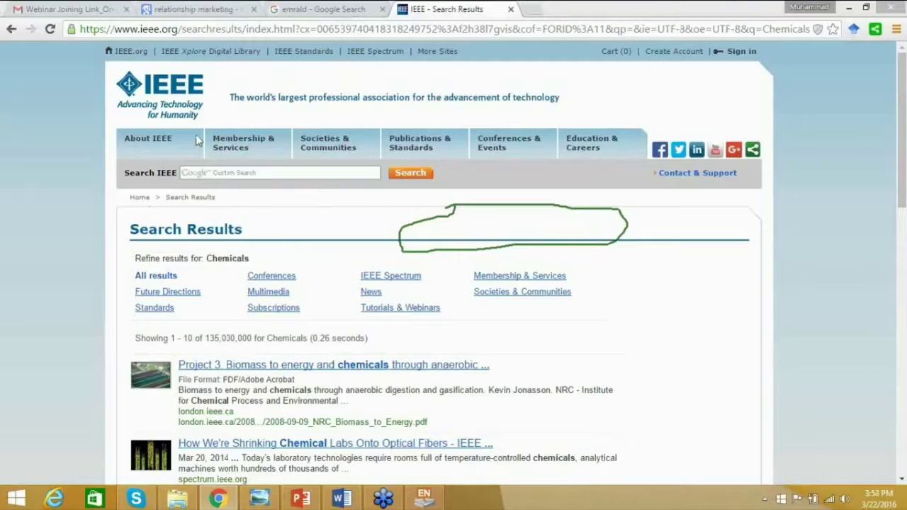
- Search the IEEE website for "engineering circuits" instead
left_click(284, 173)
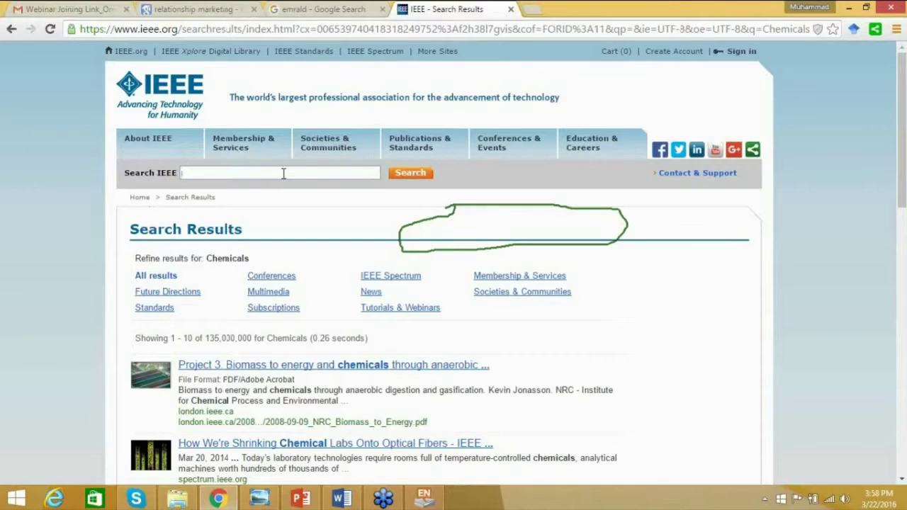
type("engineering")
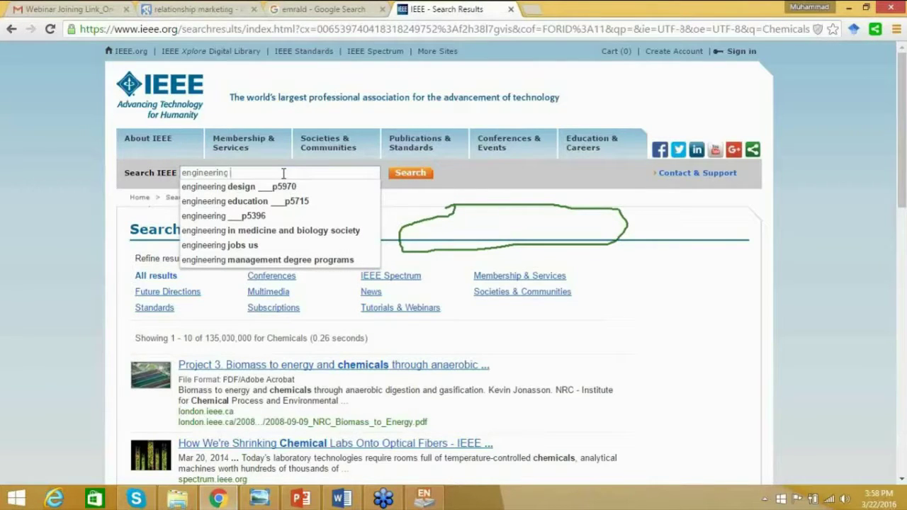
type("circuits")
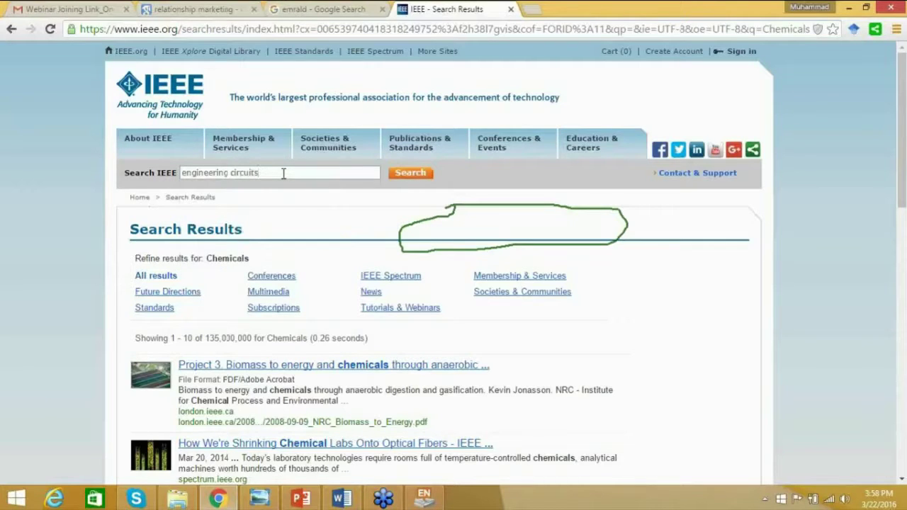
left_click(410, 173)
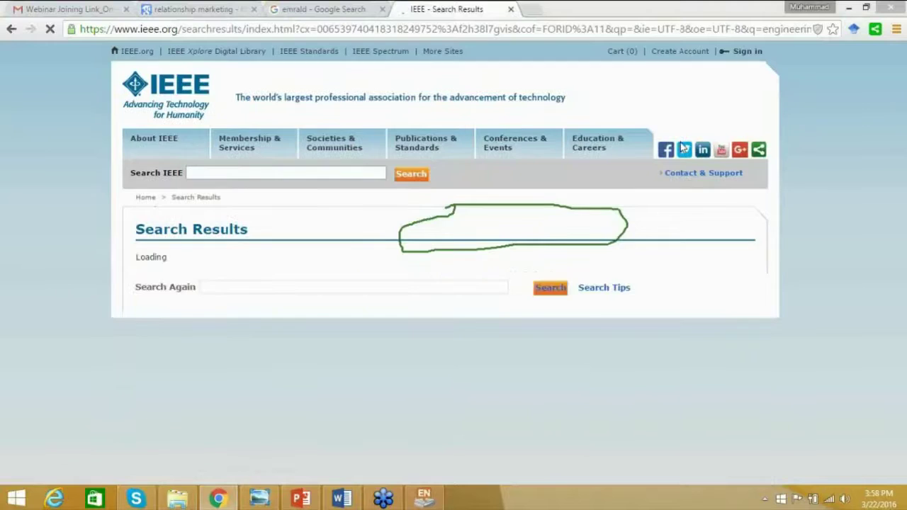
- Search Google for "ieee data base" and switch to the suggested query "ieee database"
left_click(565, 29)
type("ieee data ")
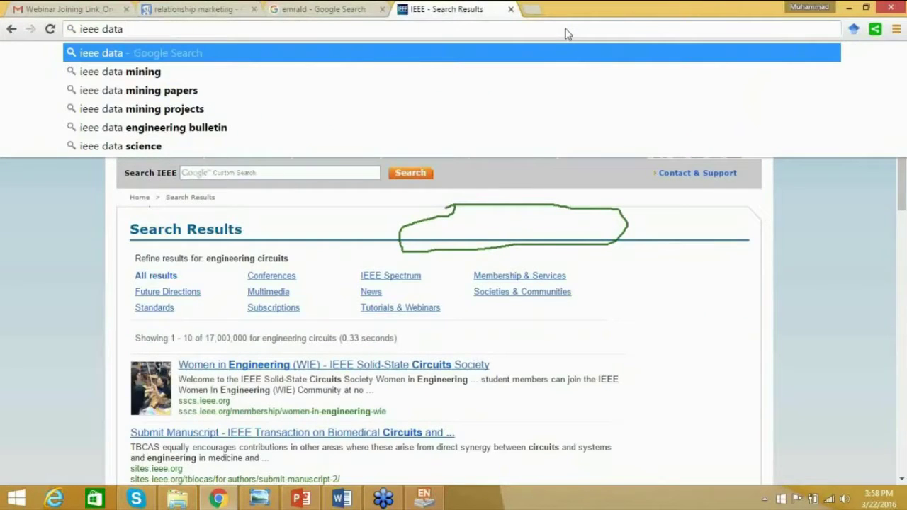
type("base")
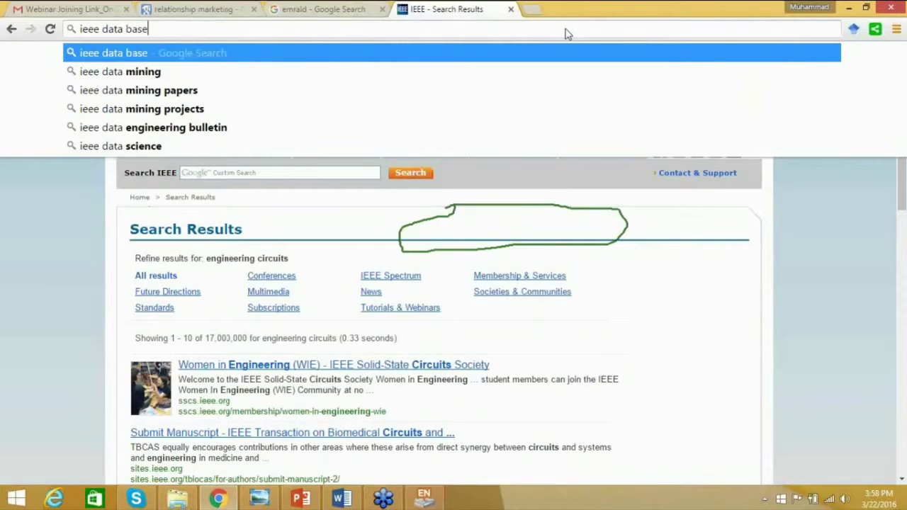
key("Return")
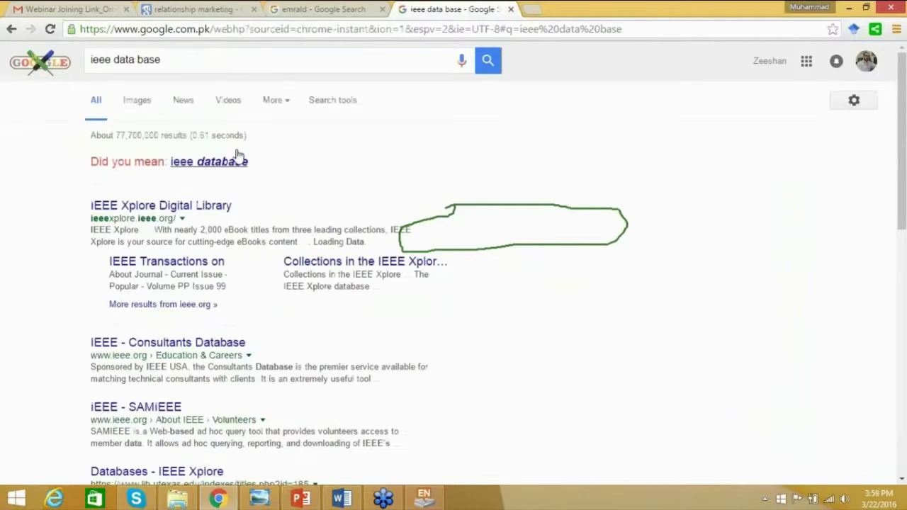
left_click(238, 156)
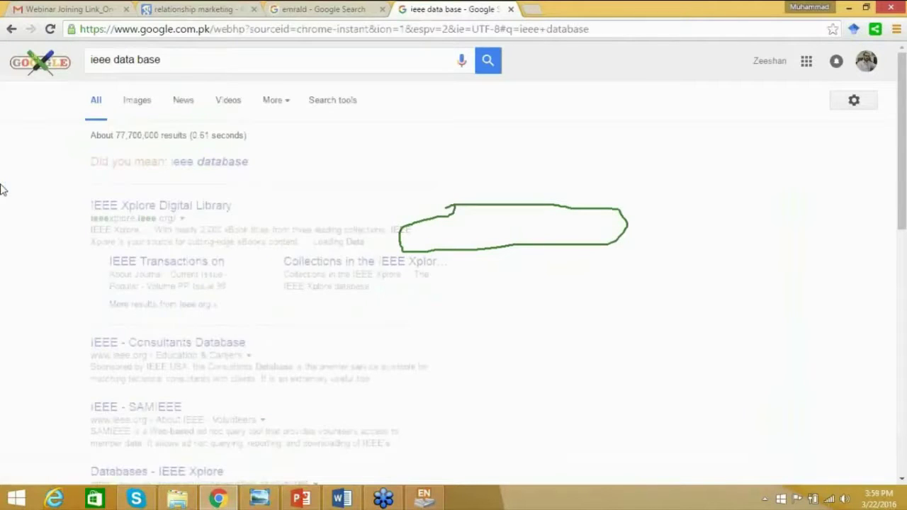
- Open the IEEE Xplore Digital Library site from the Google results
left_click(148, 160)
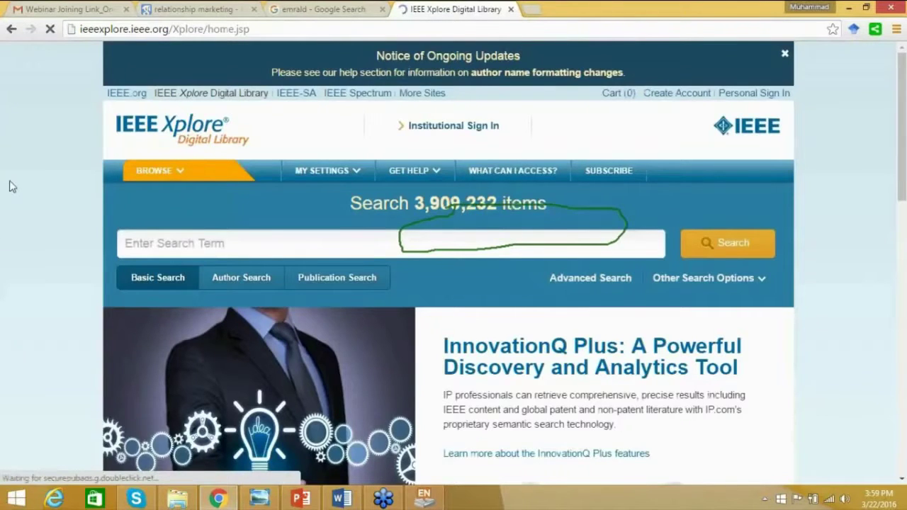
scroll(10, 186, "down", 2)
scroll(717, 249, "up", 2)
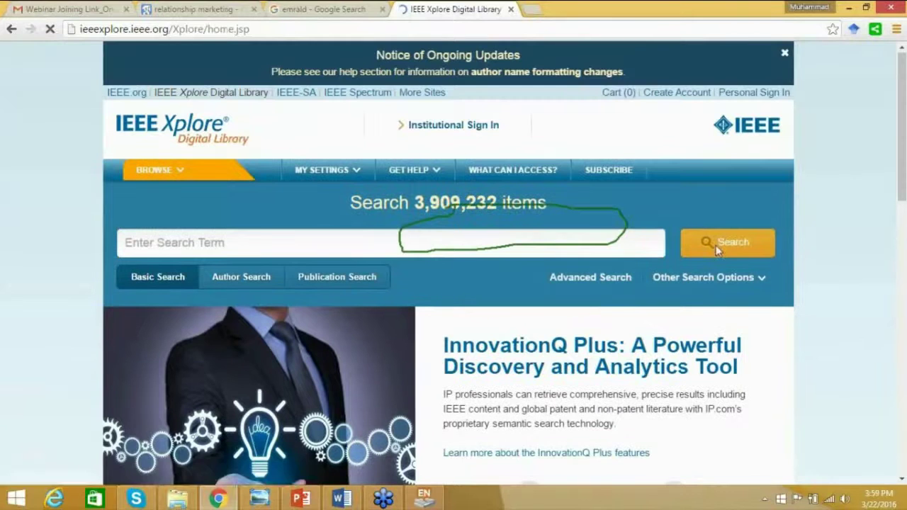
- Search the IEEE Xplore Digital Library for "circuits", correcting the misspelled term
left_click(261, 238)
type("cl")
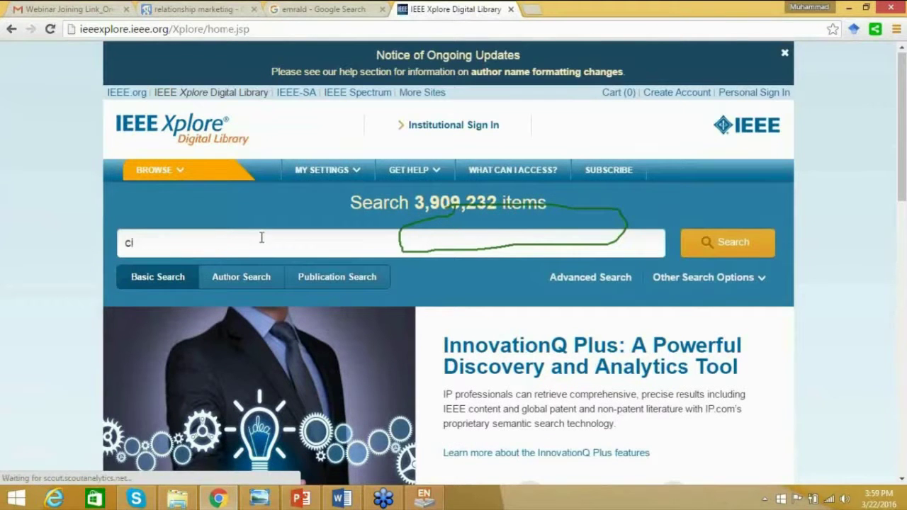
type("ccuits")
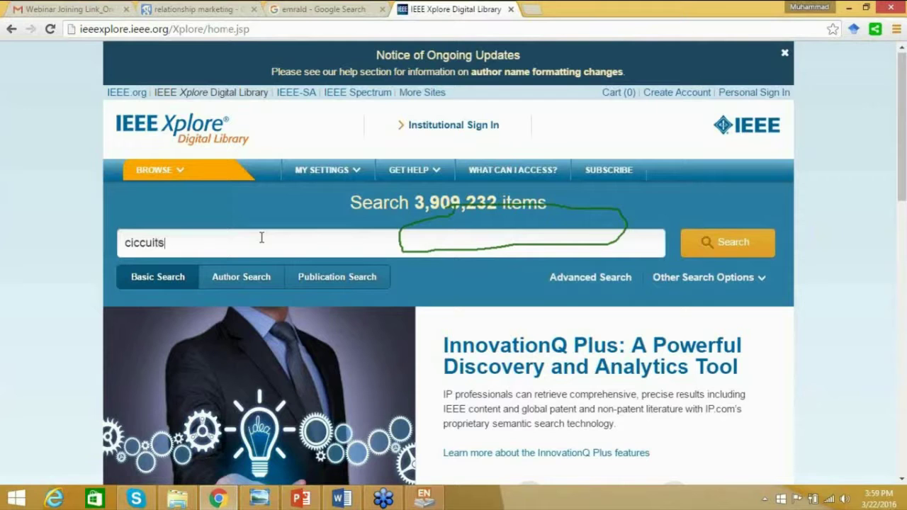
key("Return")
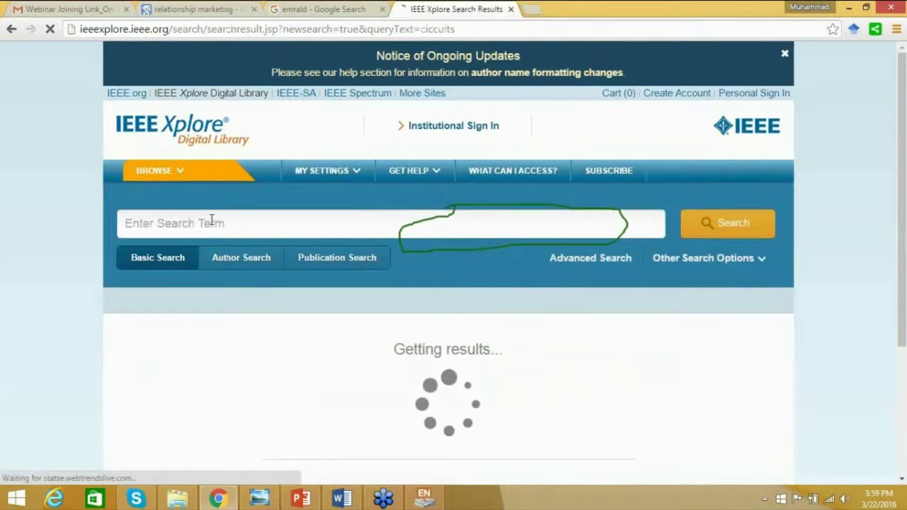
left_click(134, 225)
key("BackSpace")
type("rcuits")
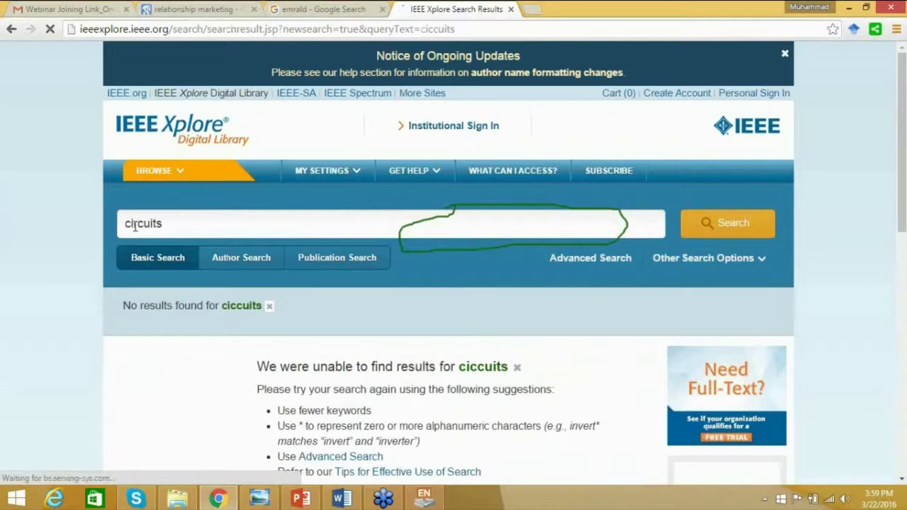
key("Return")
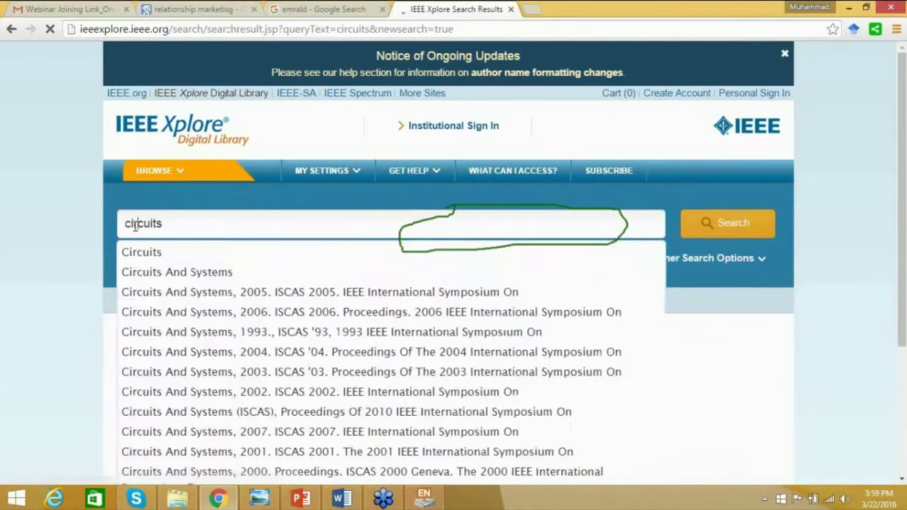
left_click(176, 272)
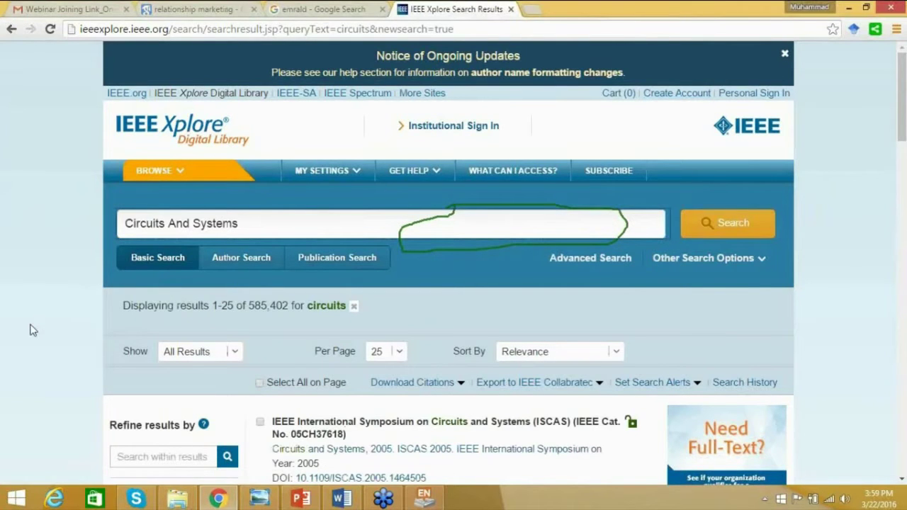
- Select the 2005 and 2004 symposium records, "Computer methods for switched circuits" and the 2006 "Stacked Active Loads" paper in the search results
scroll(30, 330, "down", 2)
scroll(36, 333, "down", 5)
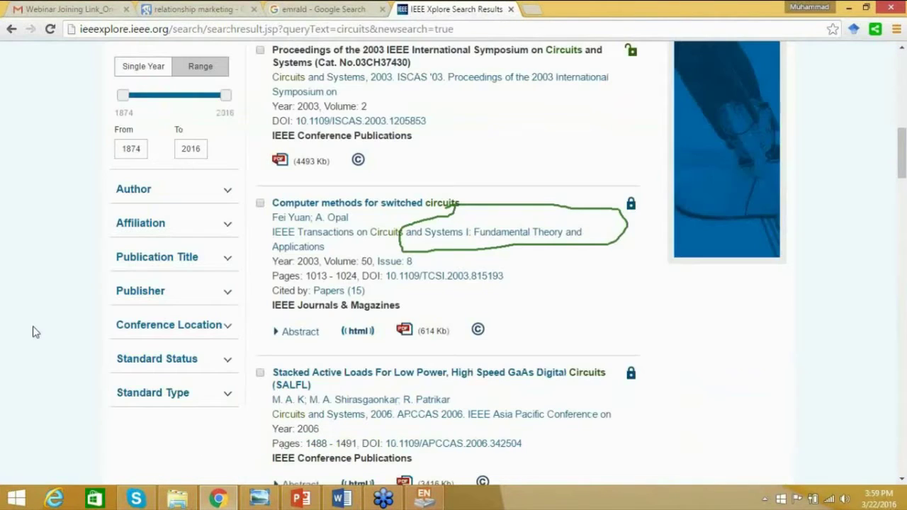
scroll(35, 332, "up", 10)
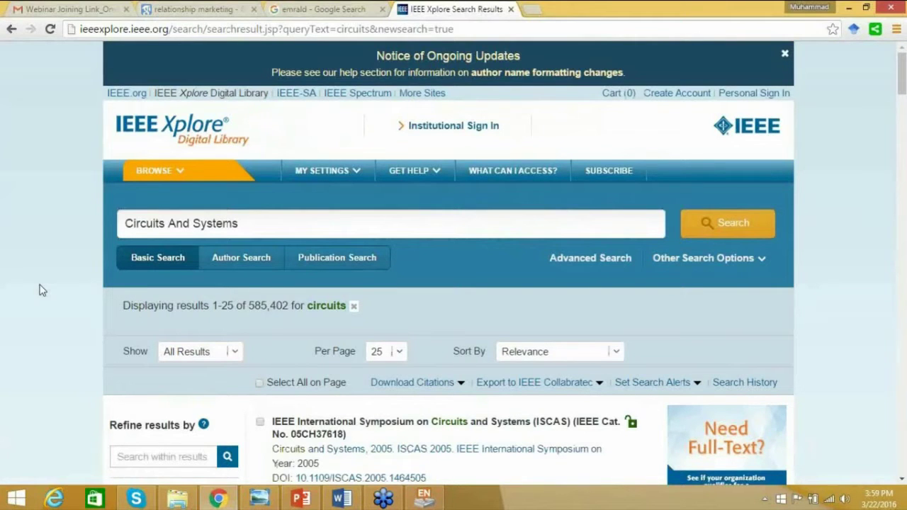
scroll(37, 289, "down", 1)
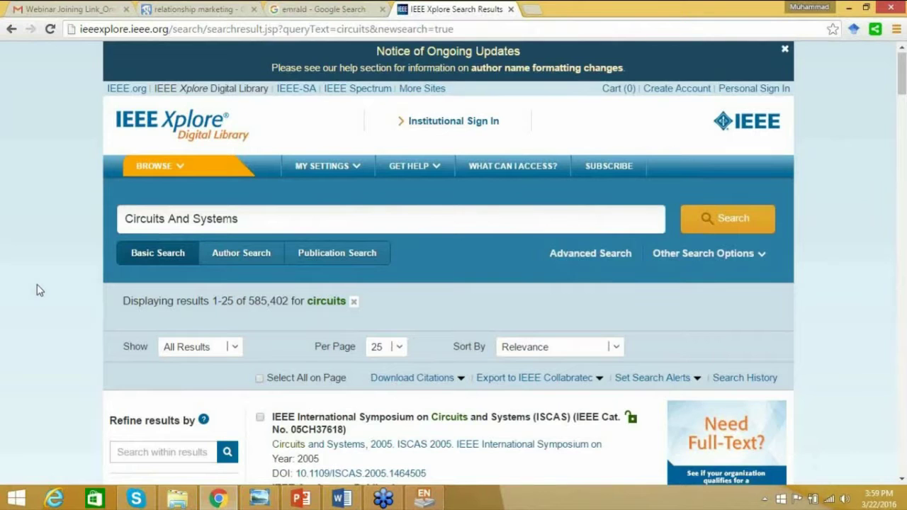
scroll(36, 284, "down", 1)
scroll(34, 289, "down", 2)
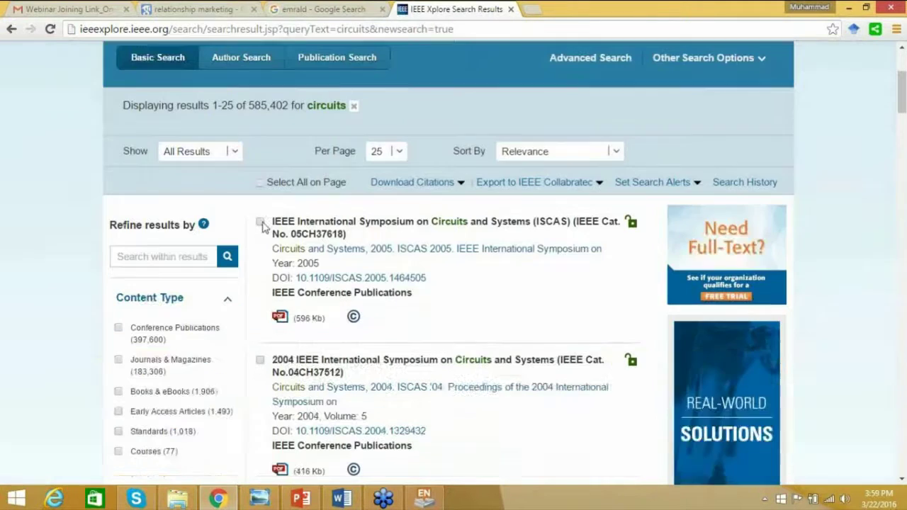
scroll(28, 302, "down", 4)
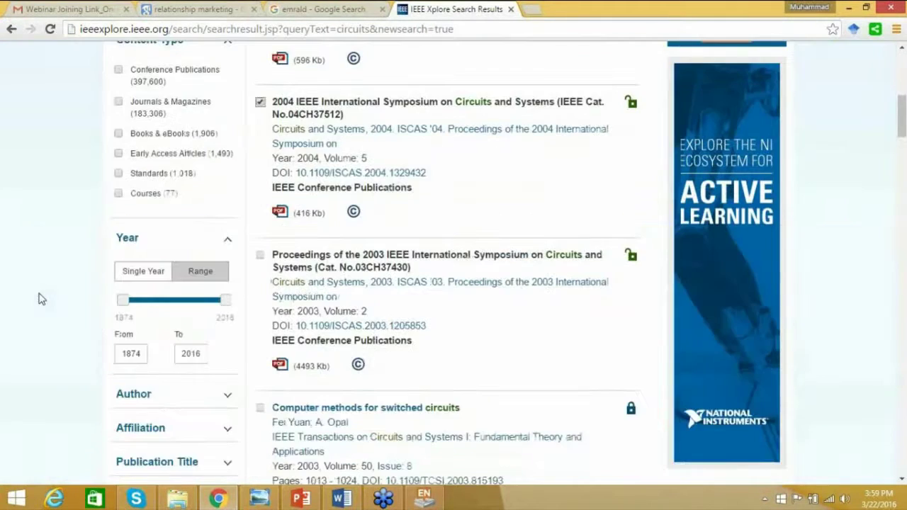
scroll(39, 298, "down", 1)
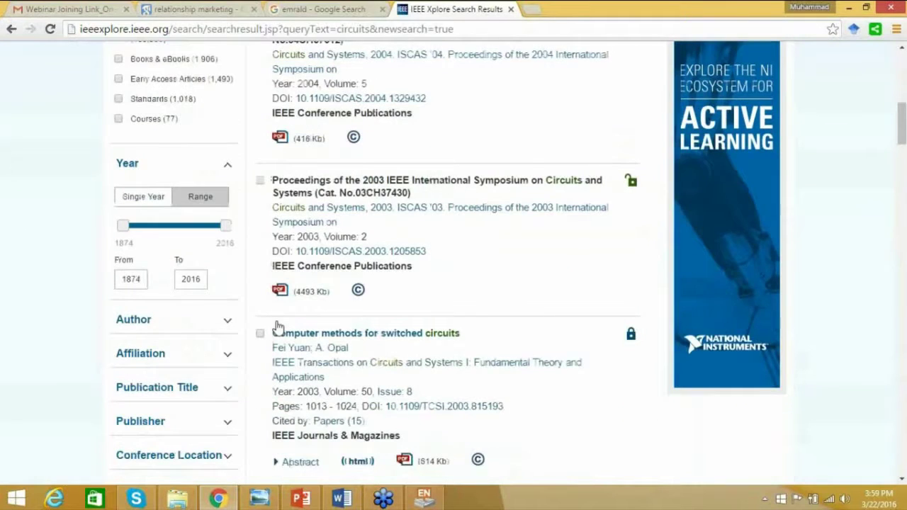
left_click(260, 332)
scroll(269, 326, "down", 4)
left_click(260, 237)
scroll(719, 271, "up", 3)
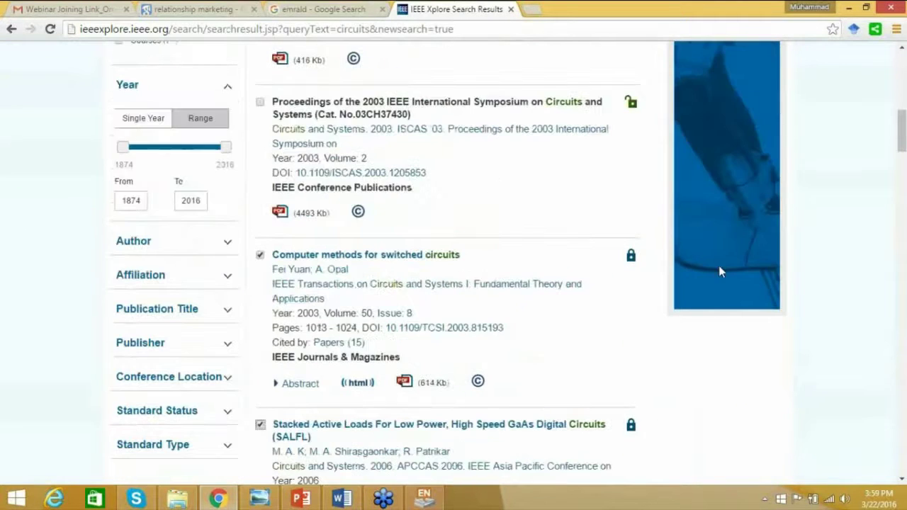
scroll(843, 204, "up", 8)
scroll(843, 206, "down", 2)
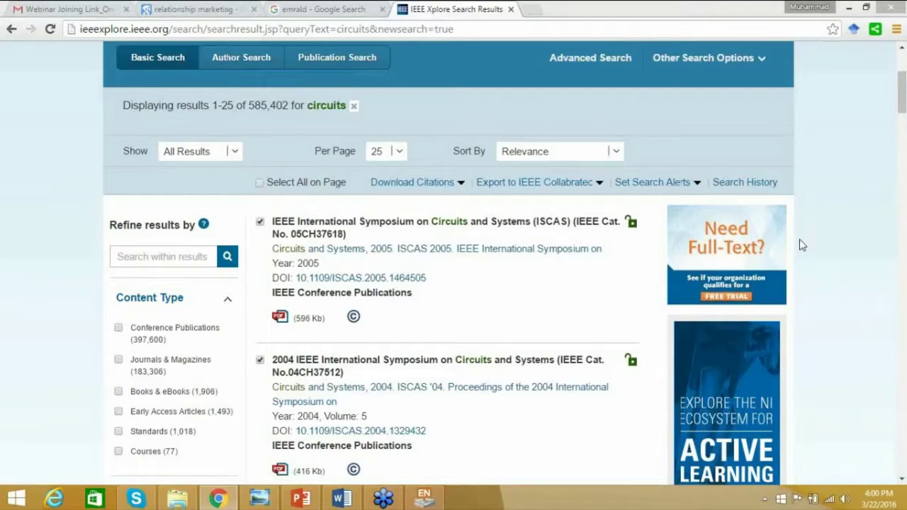
- Download the selected citations in RIS (EndNote, Reference Manager, ProCite) format with Citation & Abstract and import them into the EndNote library
left_click_drag(474, 171, 482, 186)
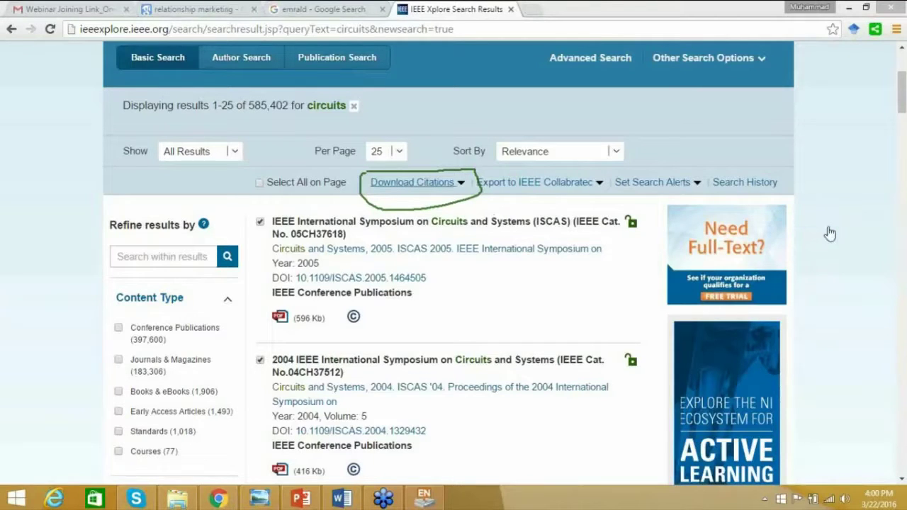
left_click(452, 189)
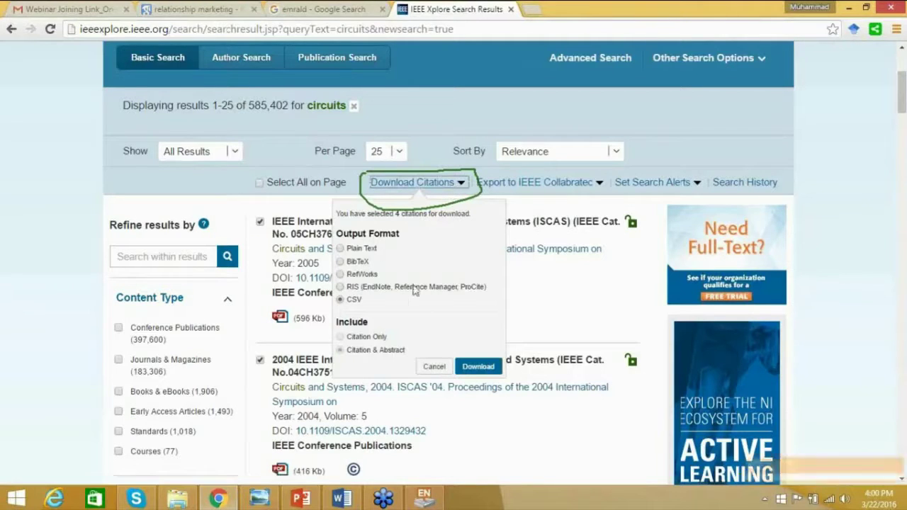
left_click(341, 288)
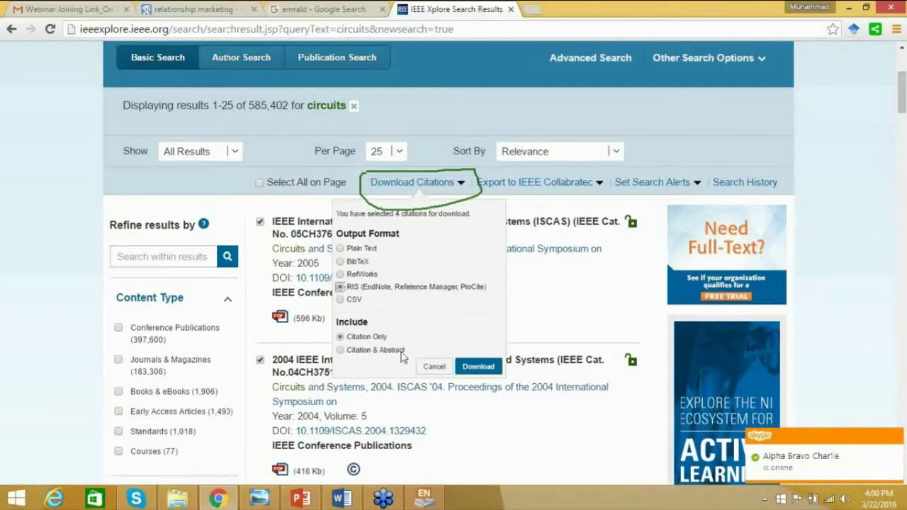
left_click(340, 350)
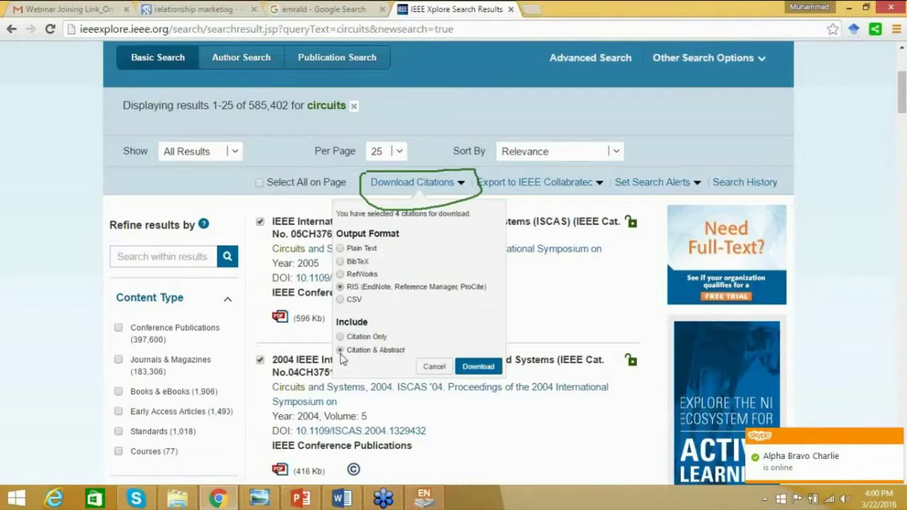
left_click(476, 366)
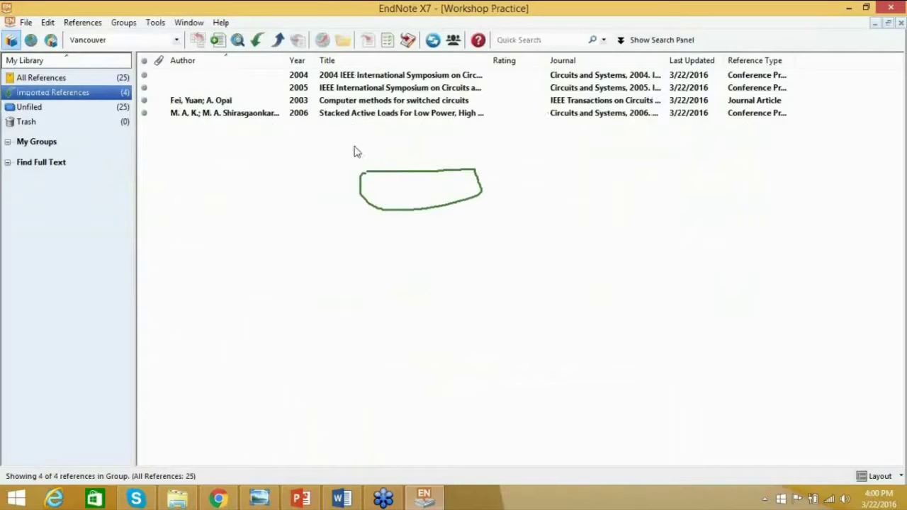
left_click(356, 152)
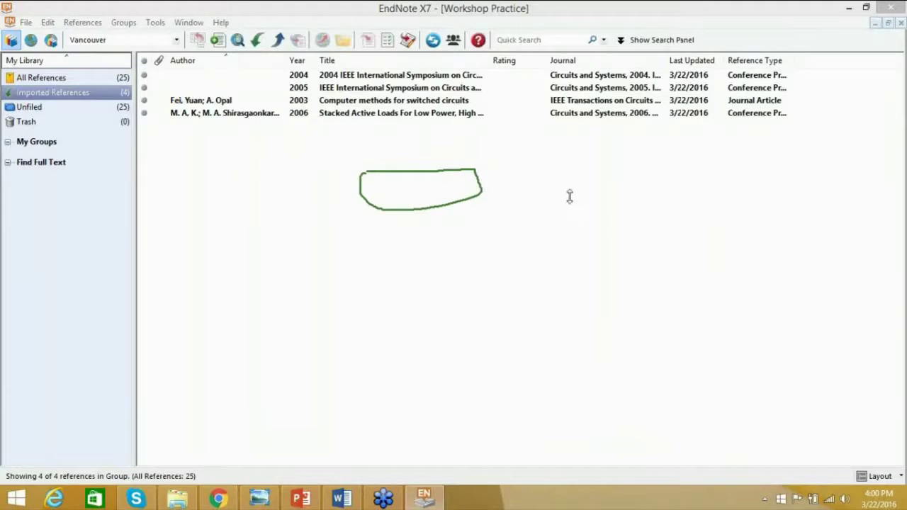
- Switch to the PowerPoint presentation and go to the slide "Importing from Library catalogues"
left_click(422, 498)
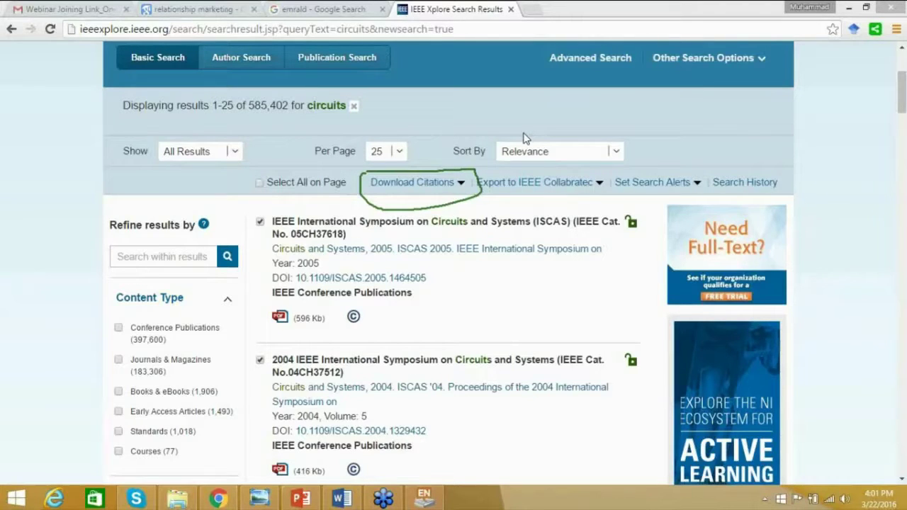
left_click(302, 500)
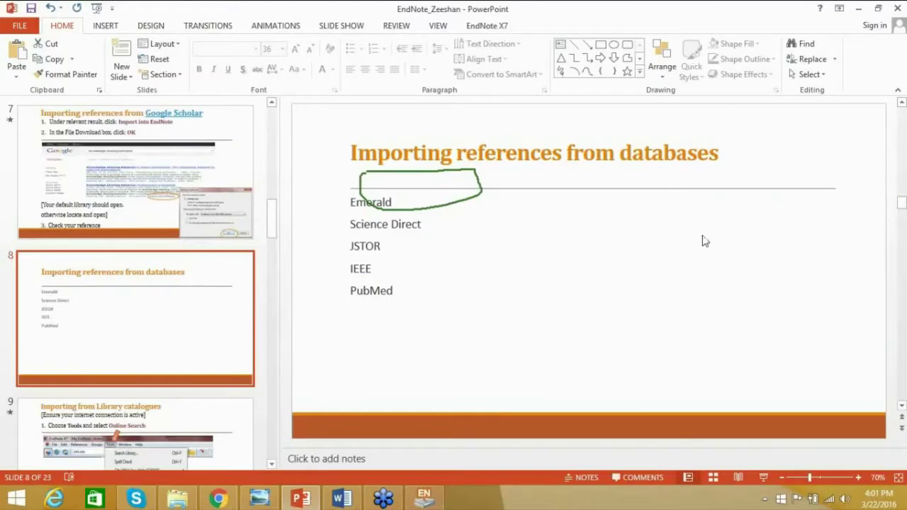
left_click(779, 230)
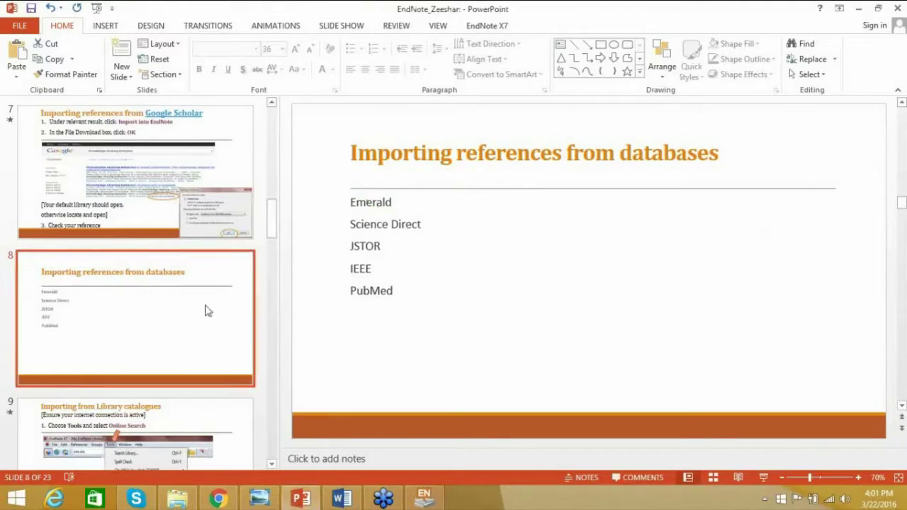
left_click(179, 437)
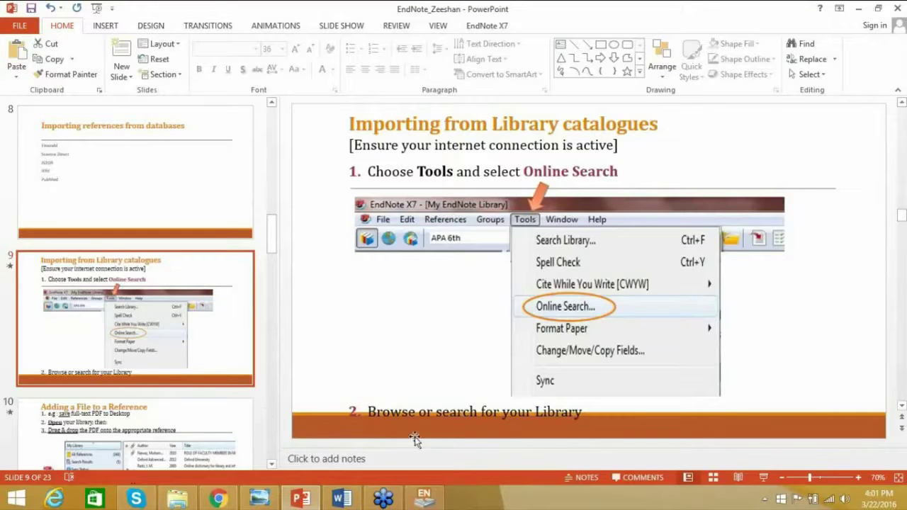
- Switch to EndNote, browse the Online Search connections and choose the PubMed (NLM) connection
left_click(424, 499)
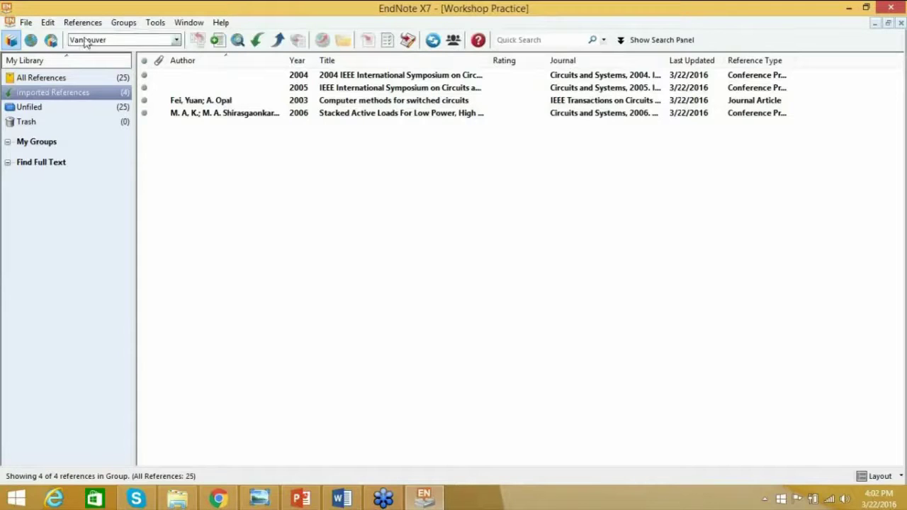
left_click(157, 23)
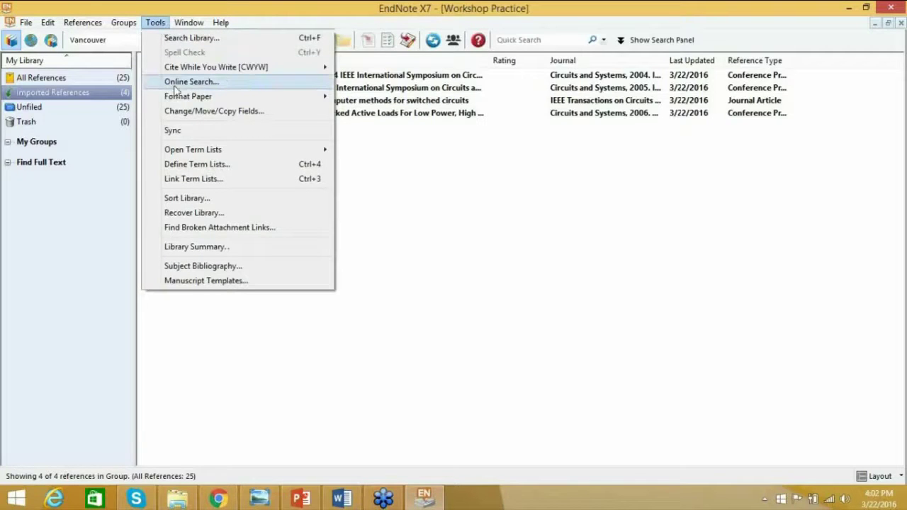
left_click(177, 84)
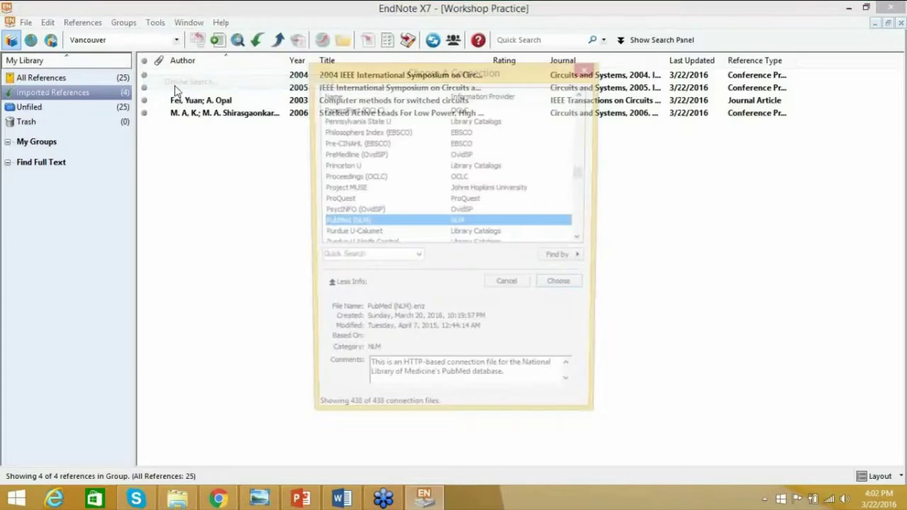
left_click_drag(588, 177, 587, 107)
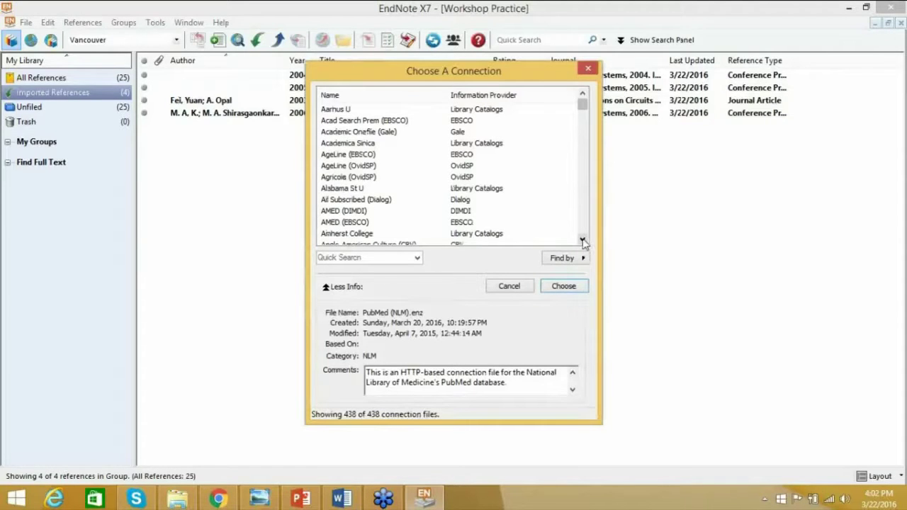
left_click_drag(582, 241, 582, 241)
left_click_drag(582, 129, 585, 74)
scroll(601, 173, "down", 12)
scroll(580, 181, "down", 15)
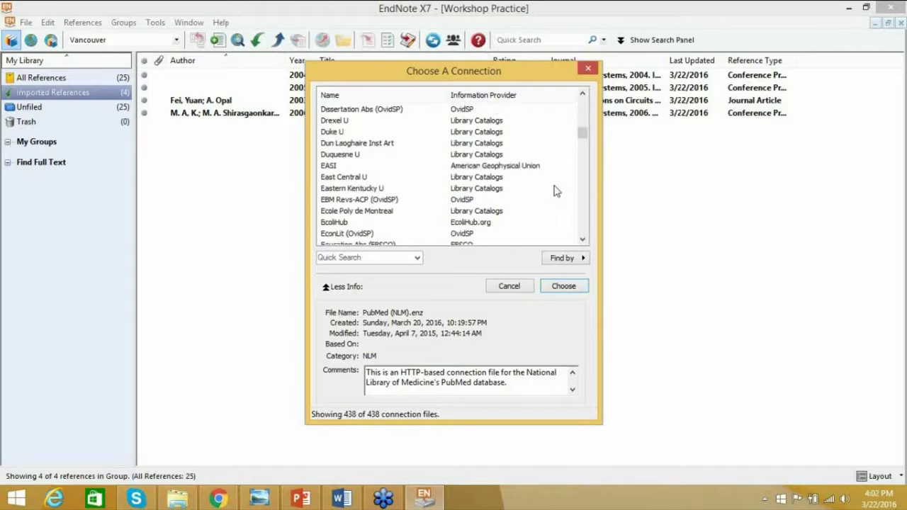
scroll(555, 193, "down", 15)
scroll(556, 198, "down", 15)
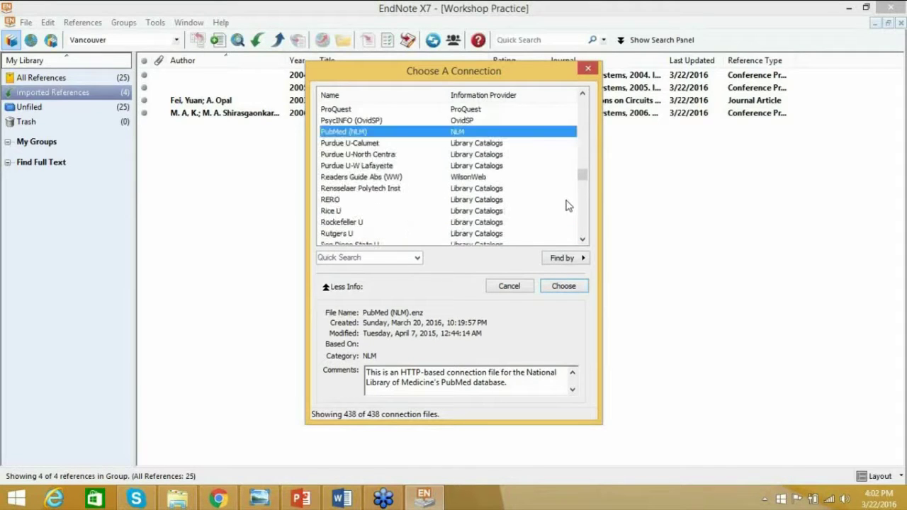
scroll(565, 205, "up", 1)
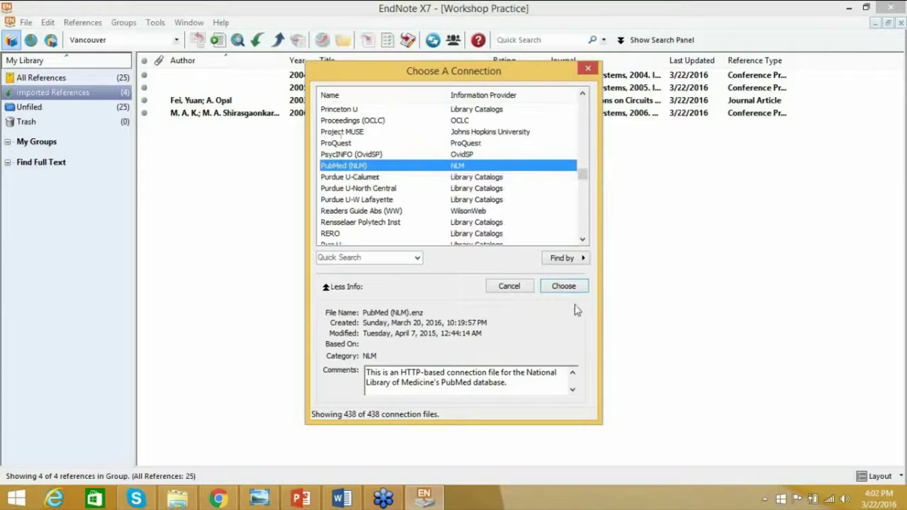
left_click(563, 286)
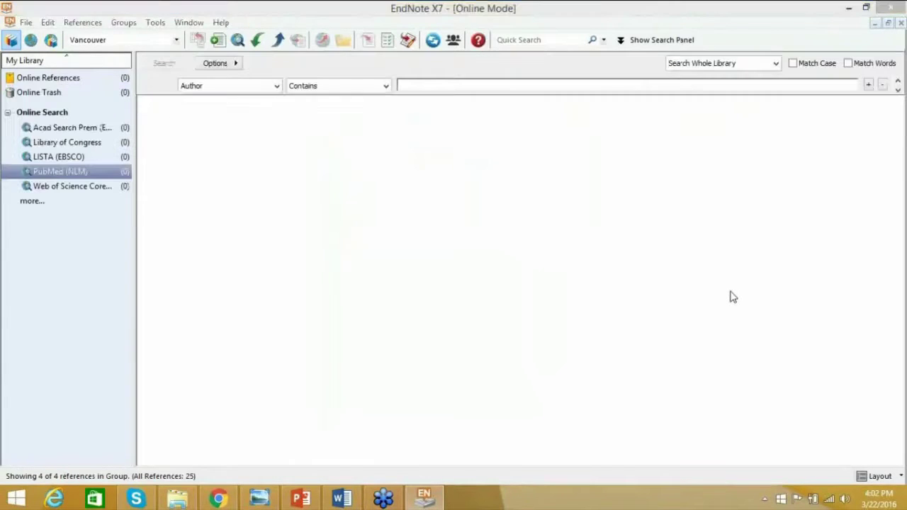
- Search the PubMed (NLM) connection for records whose author field contains "circuits"
left_click(477, 85)
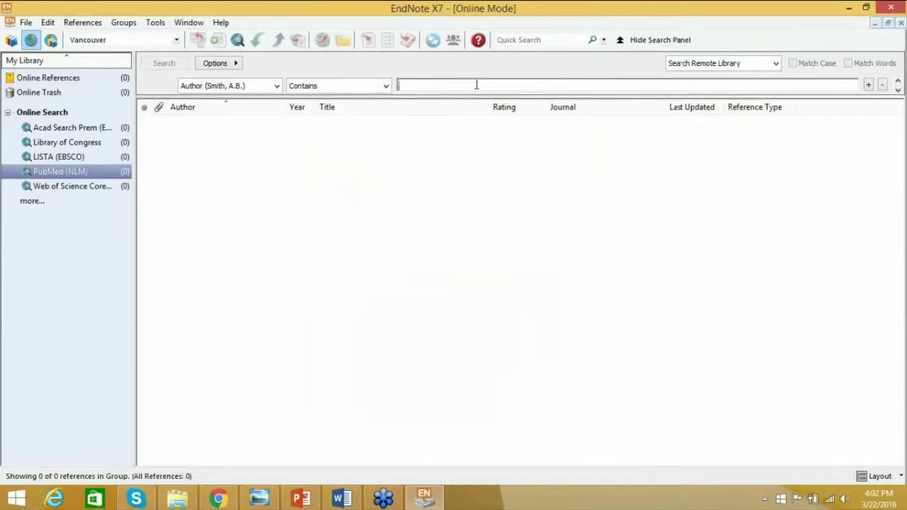
type("circ")
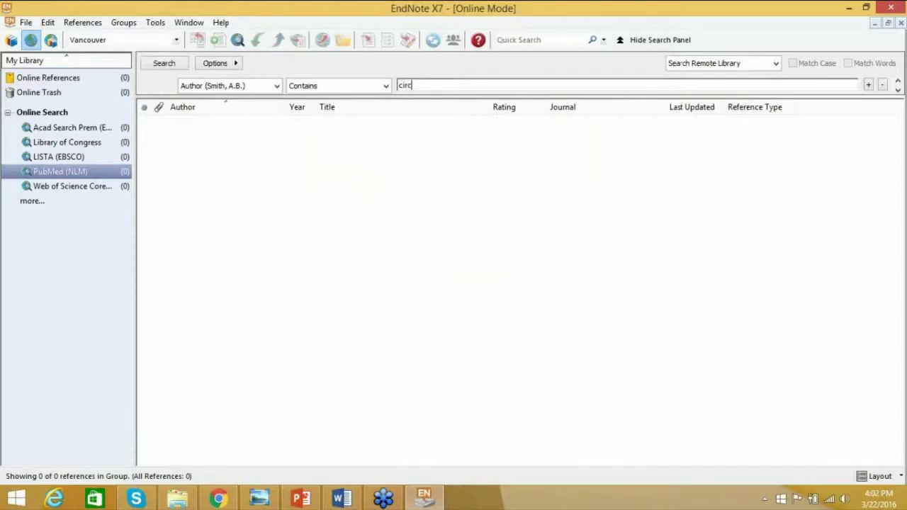
type("uits")
key("Return")
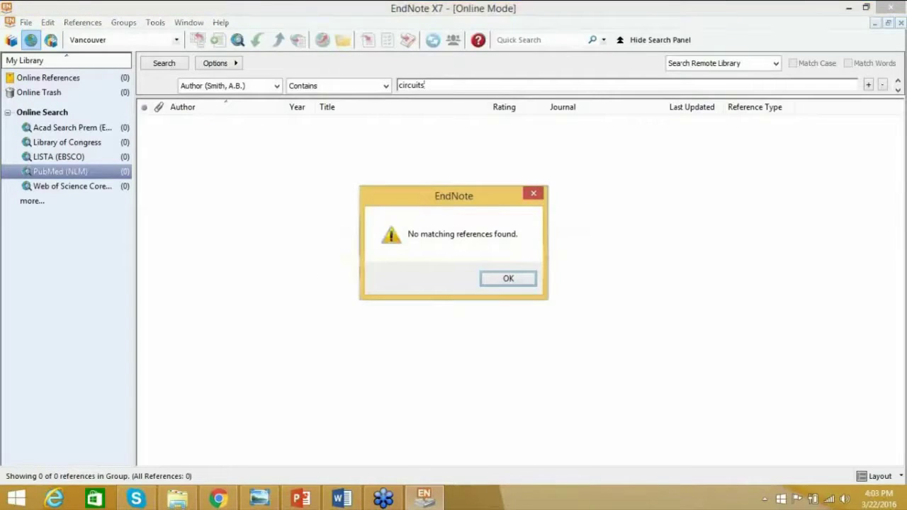
left_click(520, 282)
- Search PubMed with the term "relationship marketing" in place of the previous one and retrieve records 1 through 31
key("BackSpace")
key("BackSpace")
key("BackSpace")
key("BackSpace")
key("BackSpace")
key("BackSpace")
key("BackSpace")
key("BackSpace")
type("ma")
key("BackSpace")
key("BackSpace")
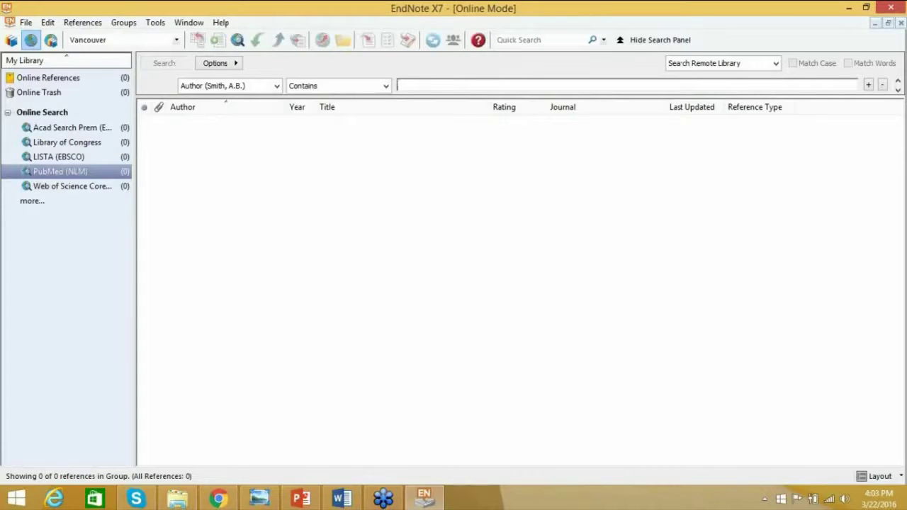
type("rn")
key("BackSpace")
type("iela")
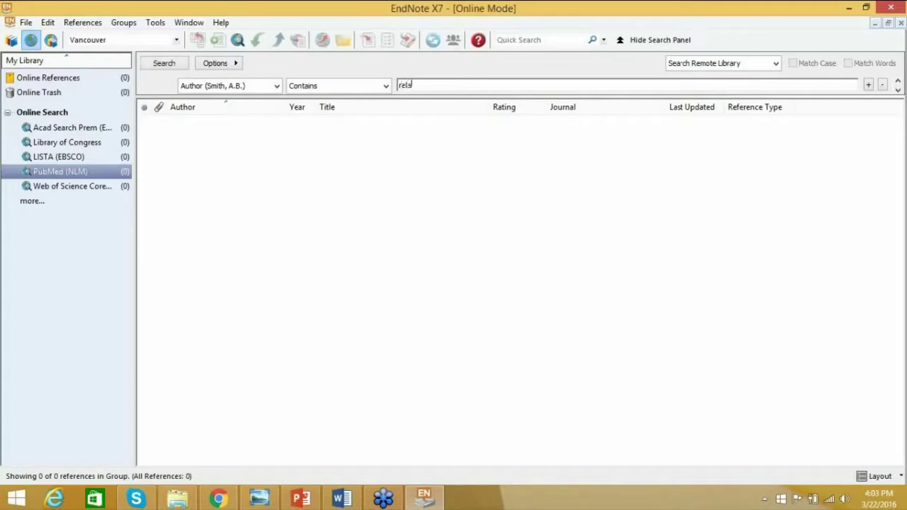
type("tionship marketing")
key("Return")
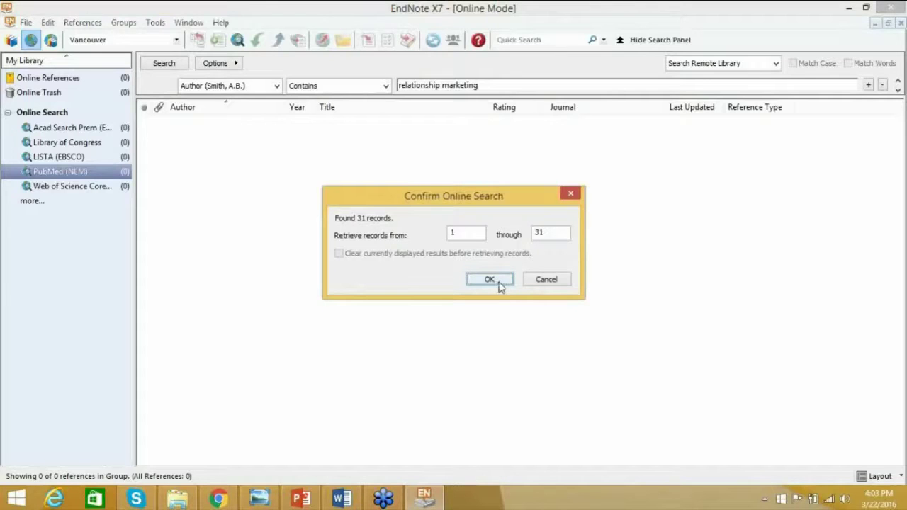
left_click(490, 280)
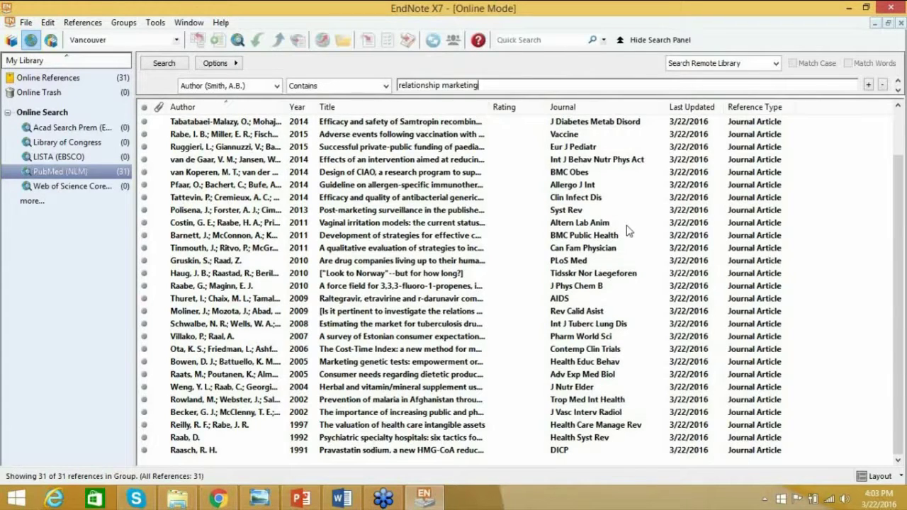
- Select the ten consecutive results from the 2014 J Diabetes Metab Disord article to the 2011 BMC Public Health article and open them for editing
left_click(377, 125)
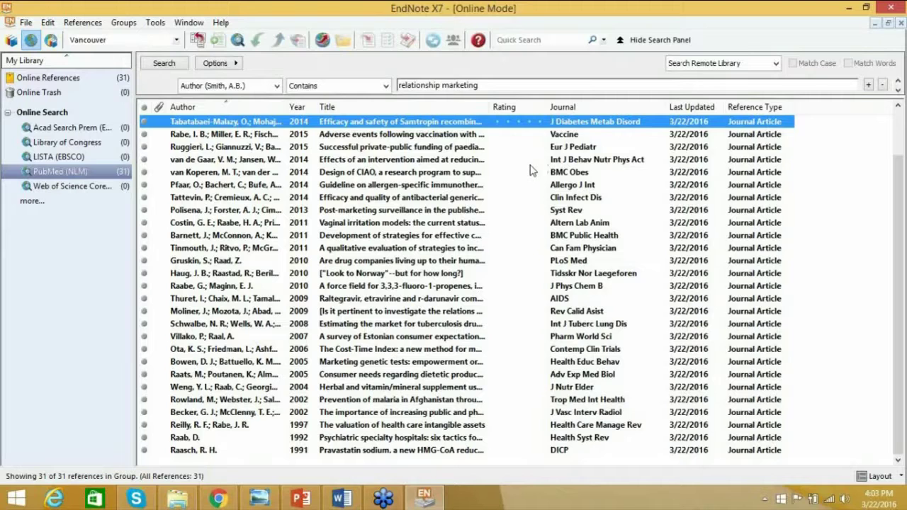
key("shift+Down")
key("shift+Down")
key("shift+Down")
key("shift+Down")
key("shift+Down")
key("shift+Down")
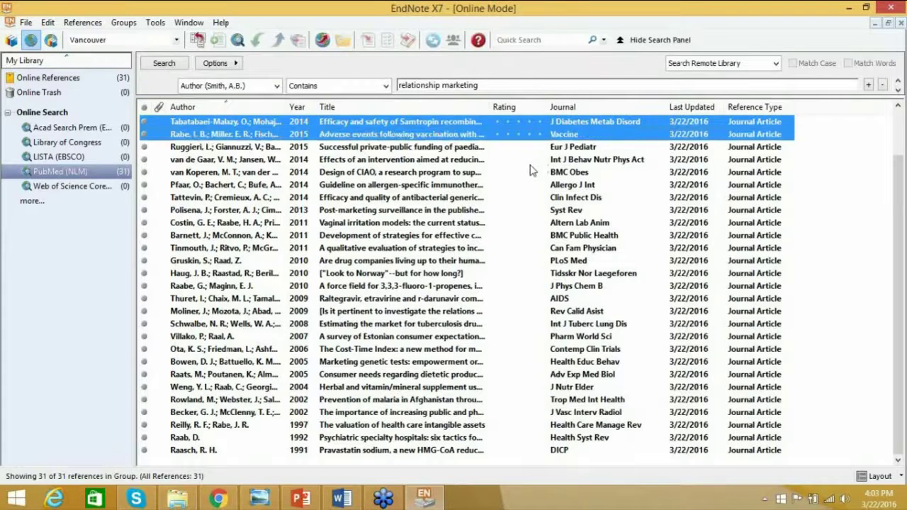
key("shift+Down")
key("shift+Down")
key("shift+Down")
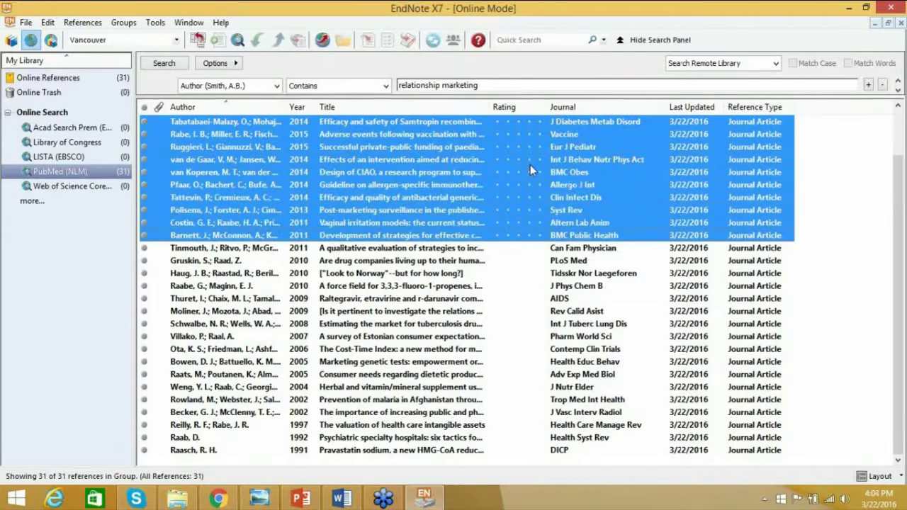
right_click(530, 164)
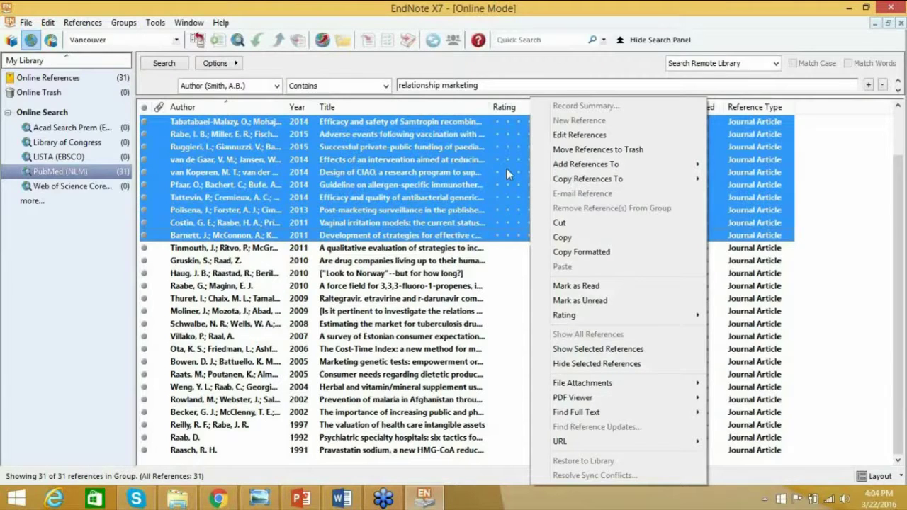
left_click(579, 134)
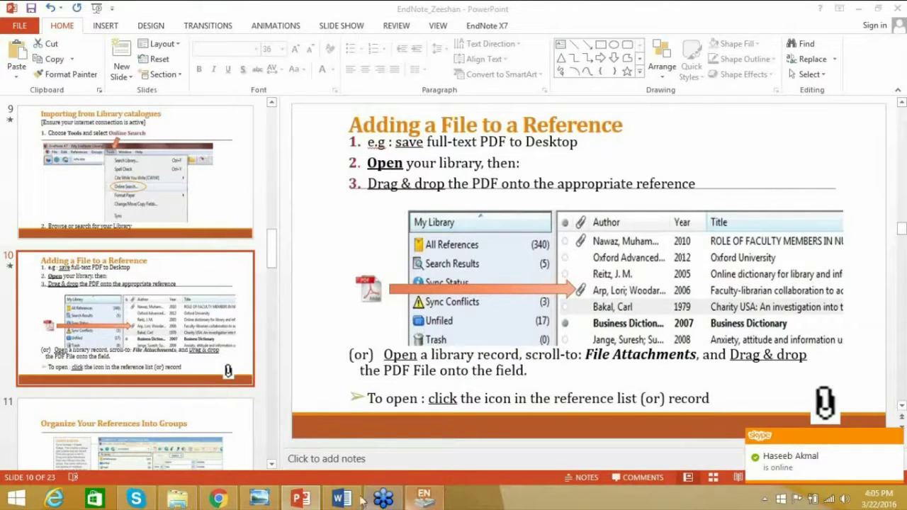
- Switch to EndNote, show All References in the Workshop Practice library and widen the Title column to fit the long titles
left_click(423, 498)
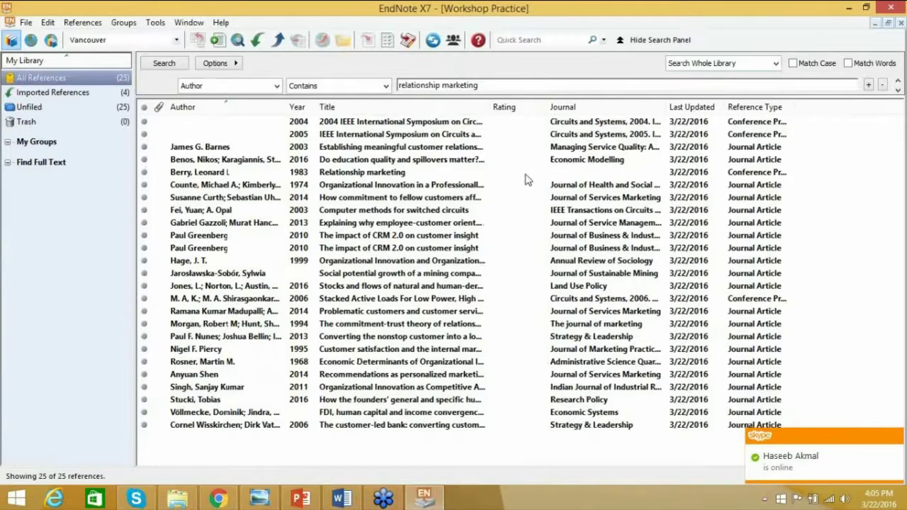
left_click(68, 99)
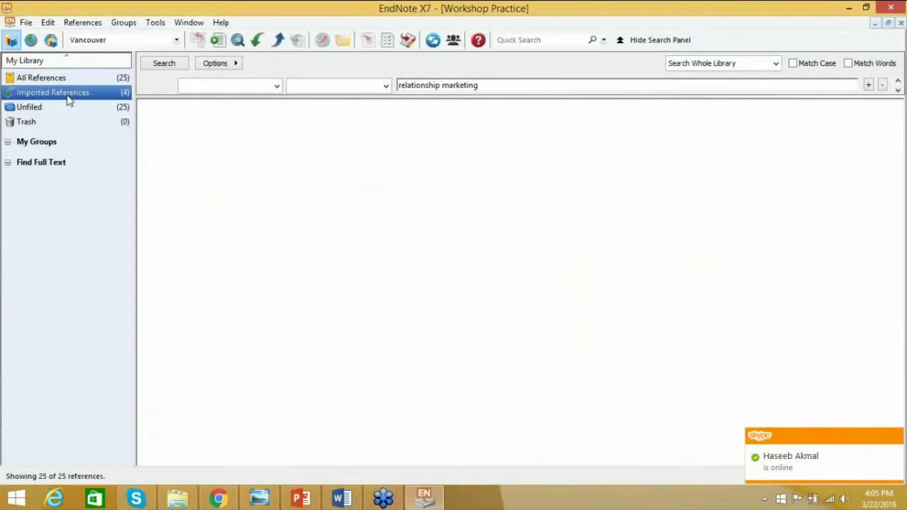
left_click(43, 106)
left_click(43, 78)
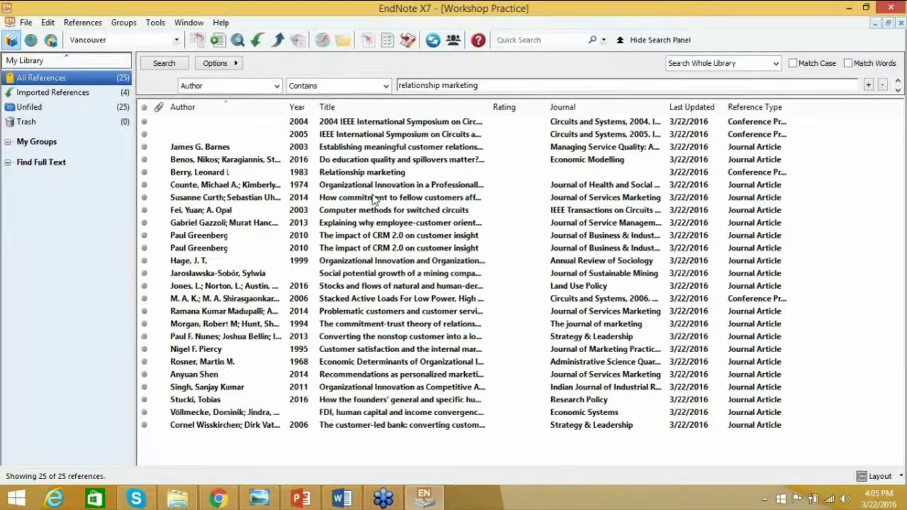
left_click(375, 185)
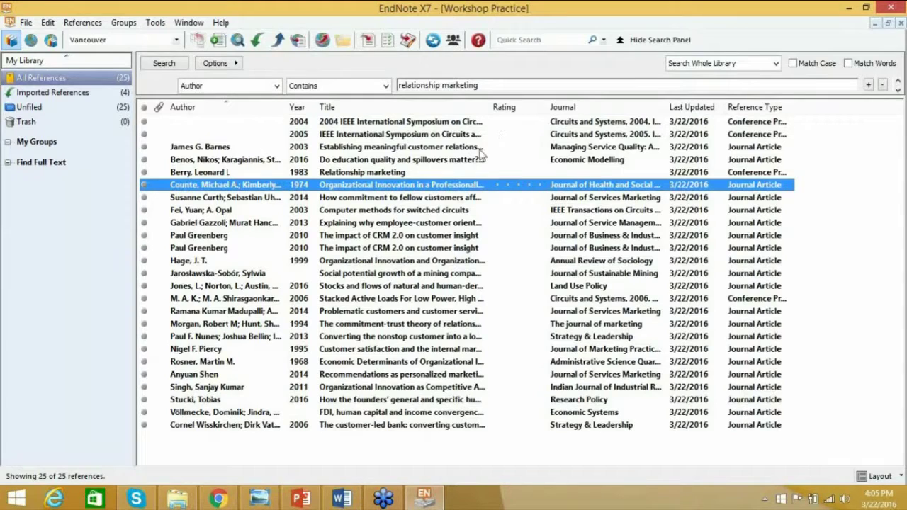
left_click_drag(487, 107, 748, 113)
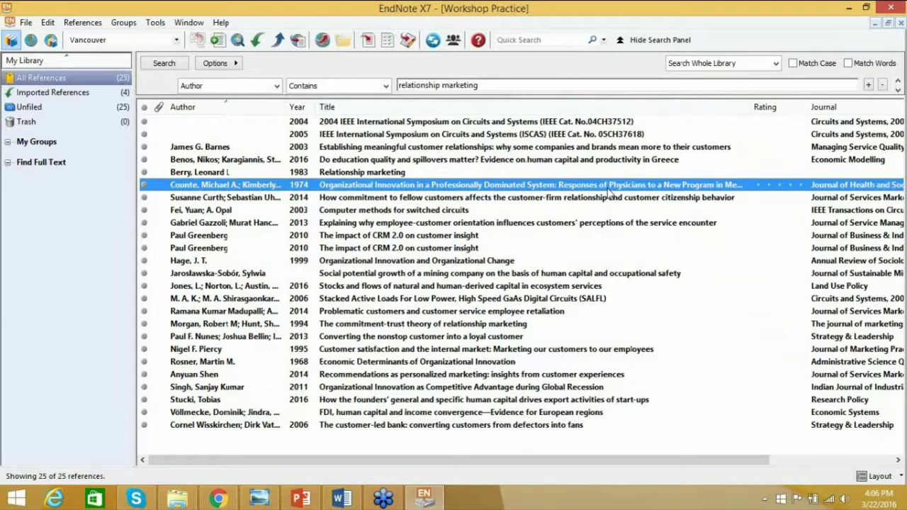
- Minimize the open windows and browse from the desktop's EndNote Webinar folder through PDFs and Generation Y to the "Generation X & Y Buying Decesion" folder
left_click(856, 7)
left_click(856, 6)
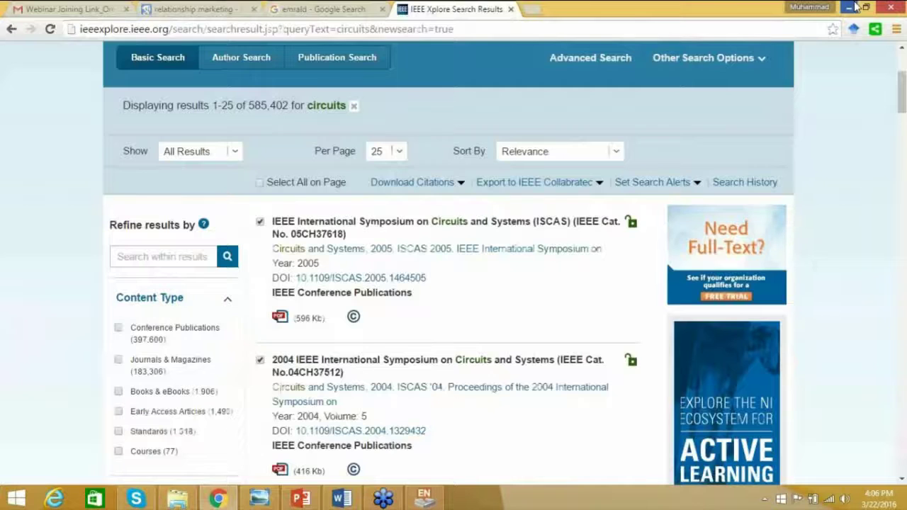
left_click(856, 6)
left_click(857, 7)
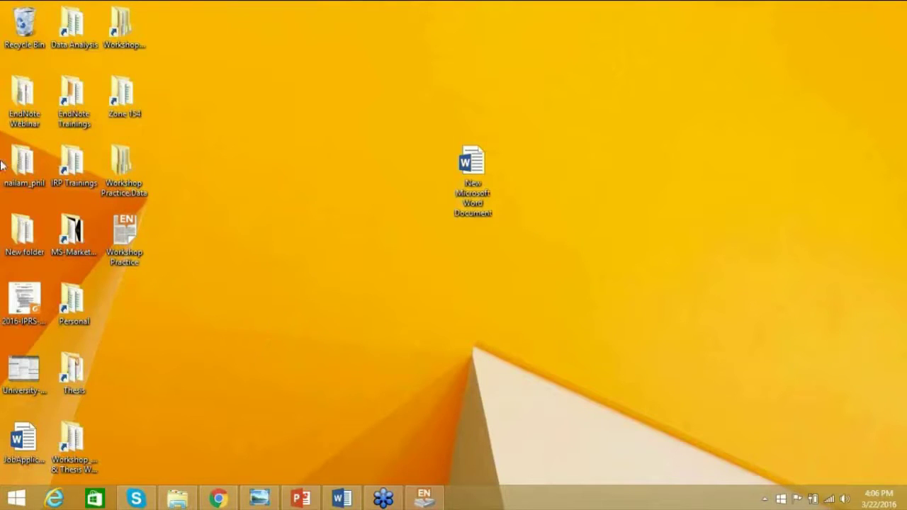
double_click(34, 107)
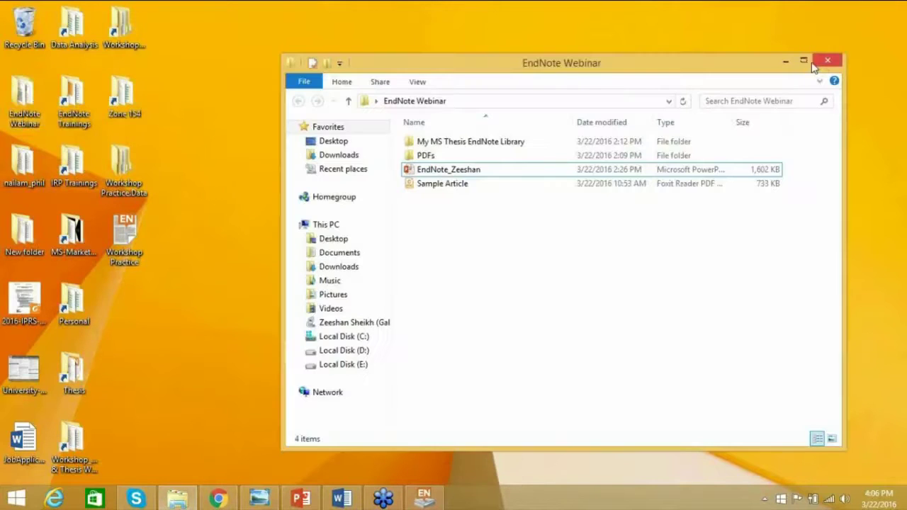
left_click(807, 62)
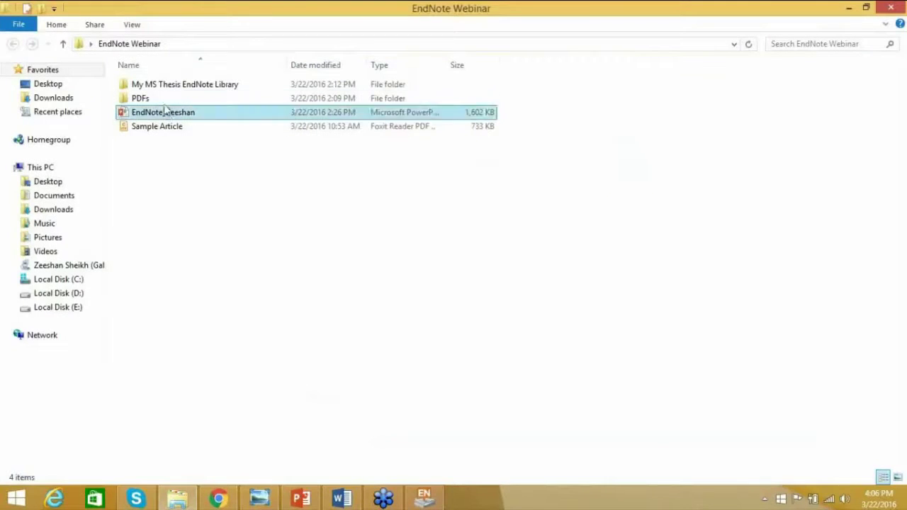
double_click(141, 99)
double_click(151, 84)
double_click(135, 114)
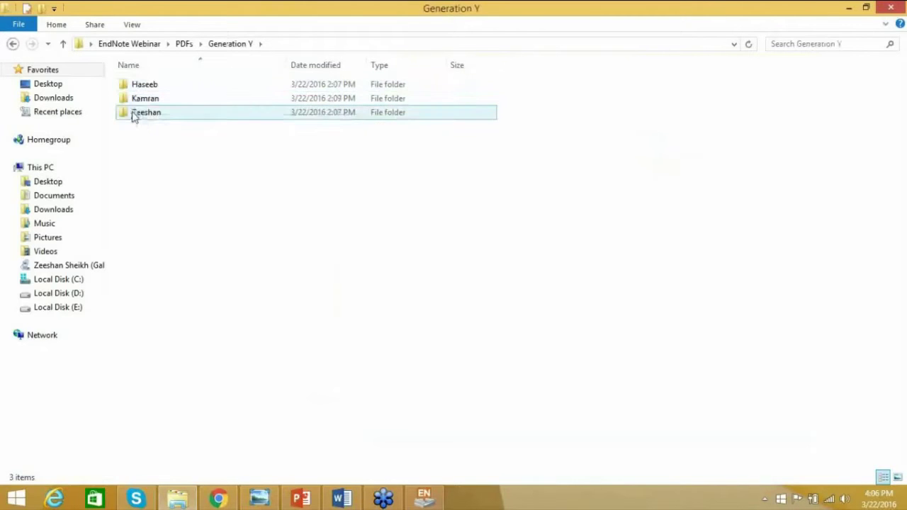
double_click(195, 86)
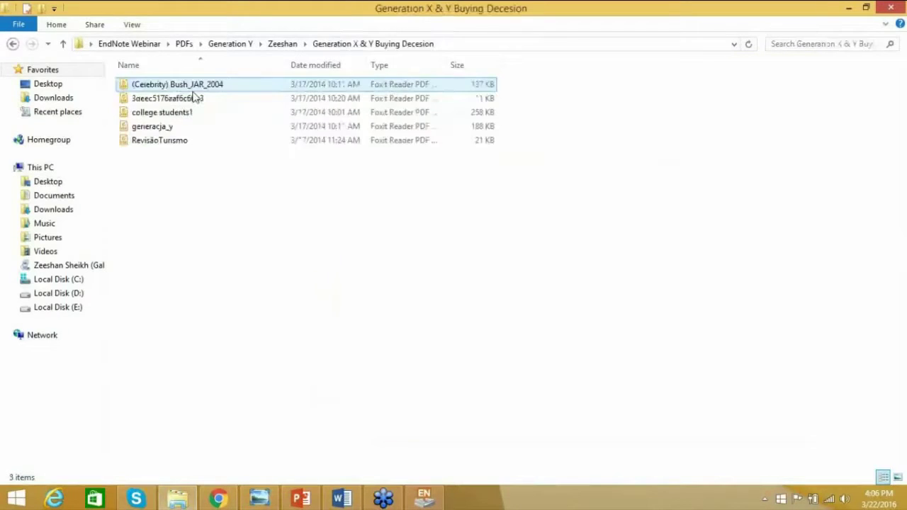
- Attach the PDF 3deec5176aaf6c66b3 to the 1974 reference "Organizational Innovation in a Professionally Dominated System" in EndNote
left_click(187, 105)
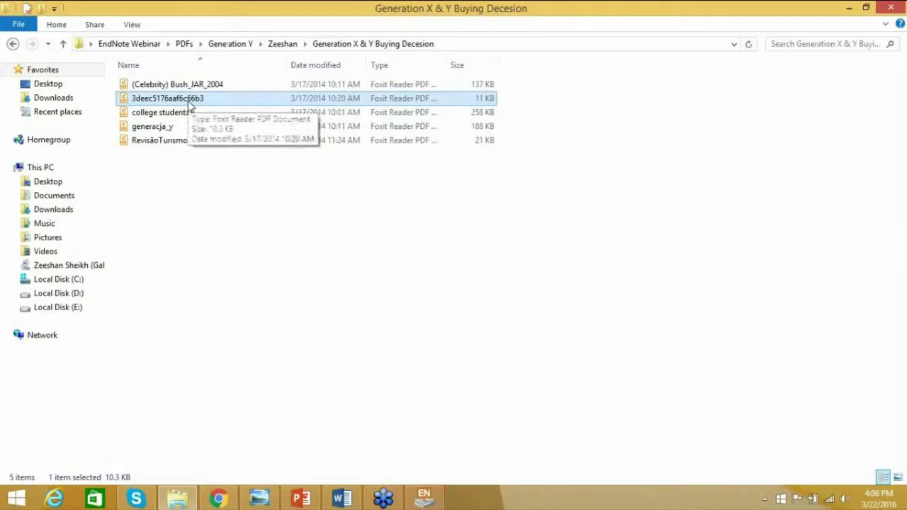
left_click(420, 500)
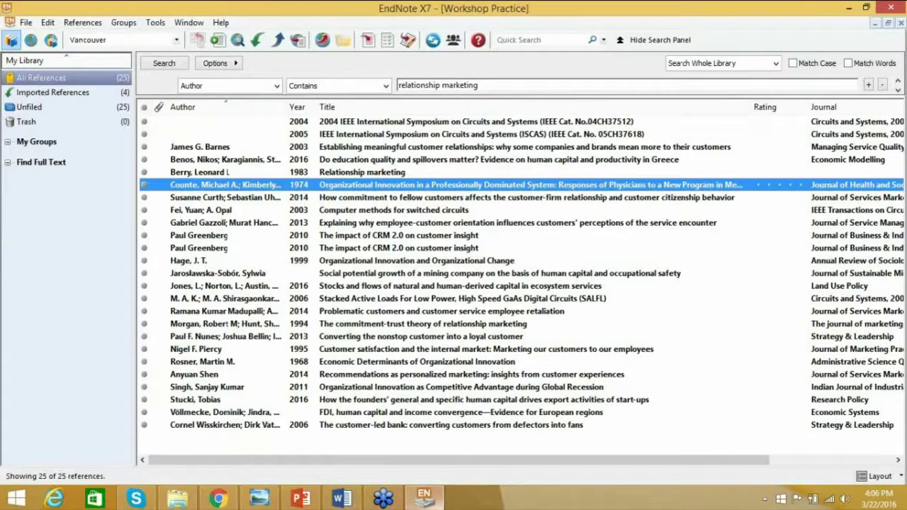
key("alt+Tab")
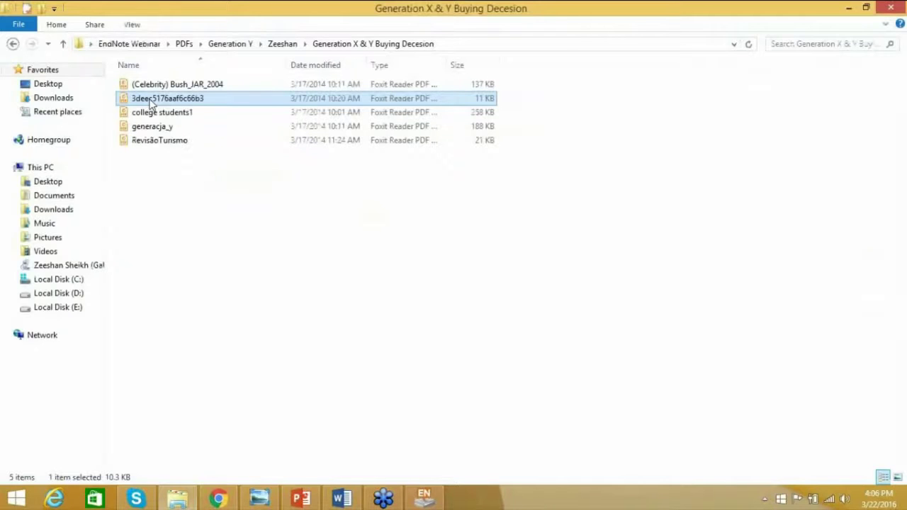
left_click_drag(160, 107, 419, 185)
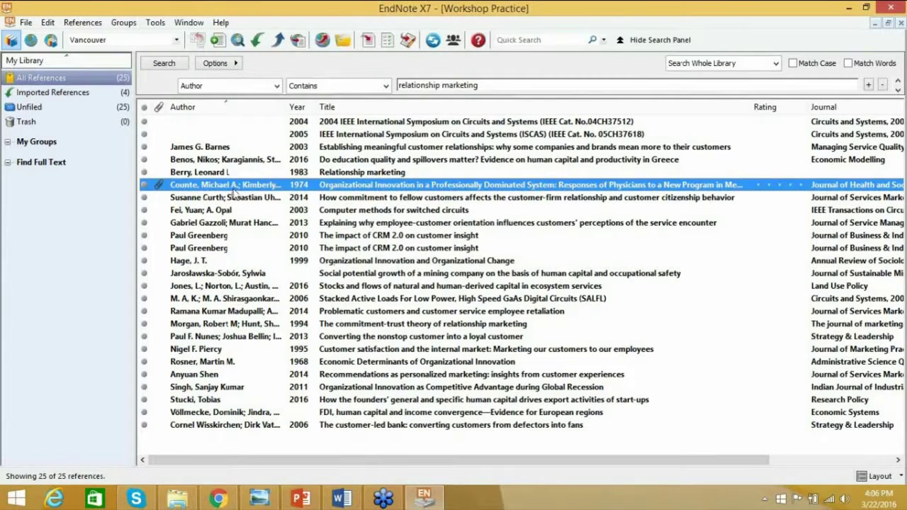
- Open the 1974 "Organizational Innovation" reference, view its attached PDF and close the reference
double_click(350, 185)
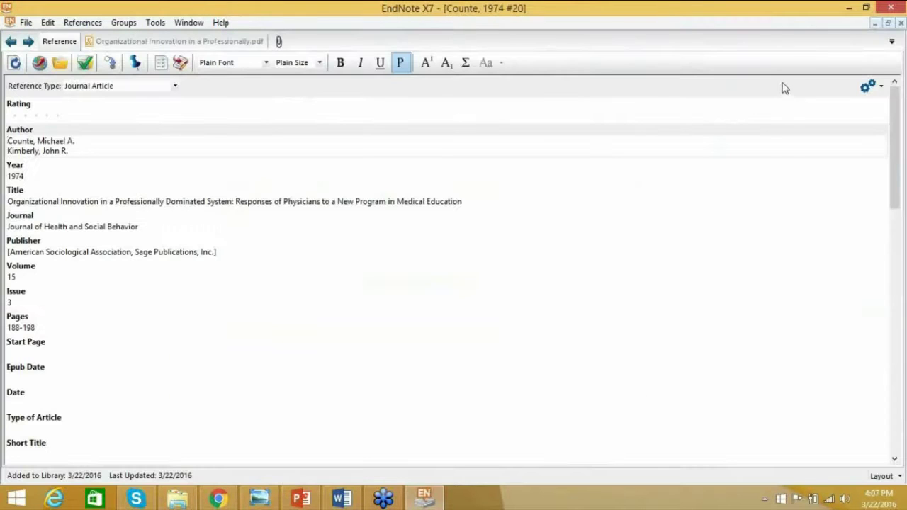
left_click(199, 40)
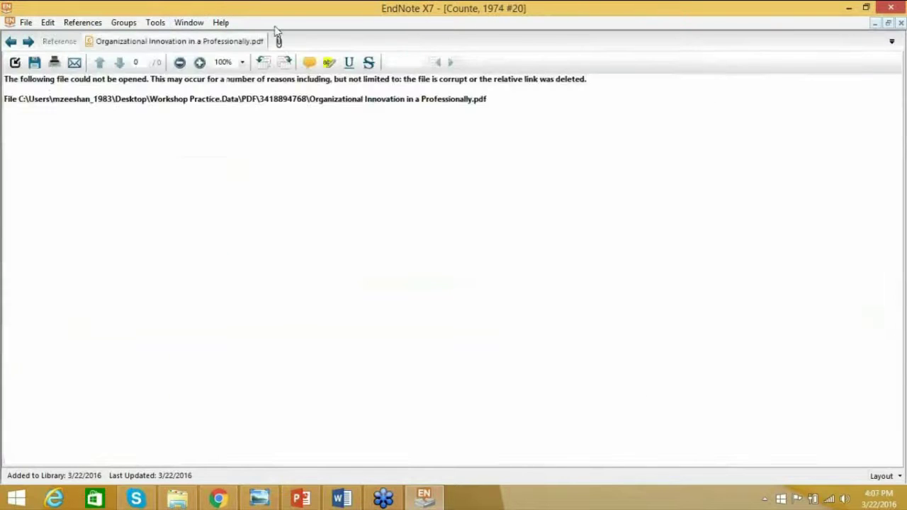
key("ctrl+w")
- Attach the RevisãoTurismo PDF to the reference "Social potential growth of a mining company" and open the attachment from its record
left_click(188, 501)
left_click_drag(165, 142, 396, 282)
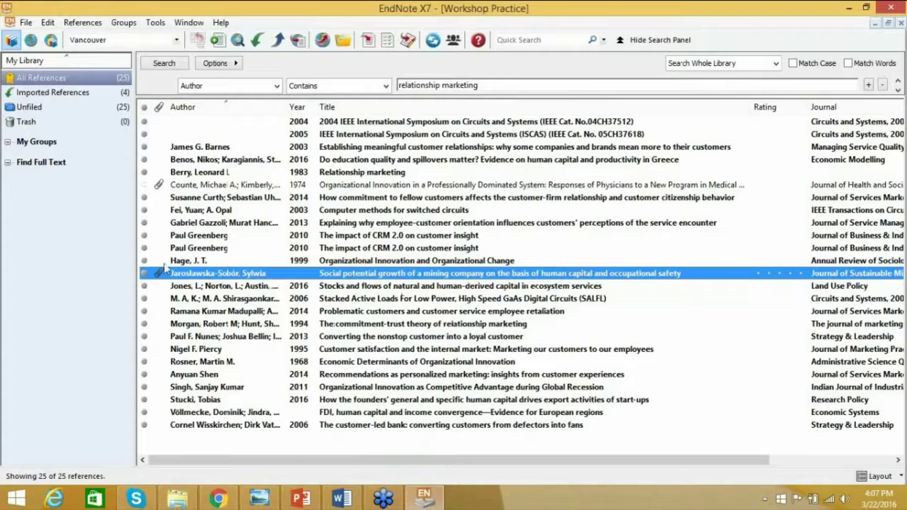
double_click(297, 274)
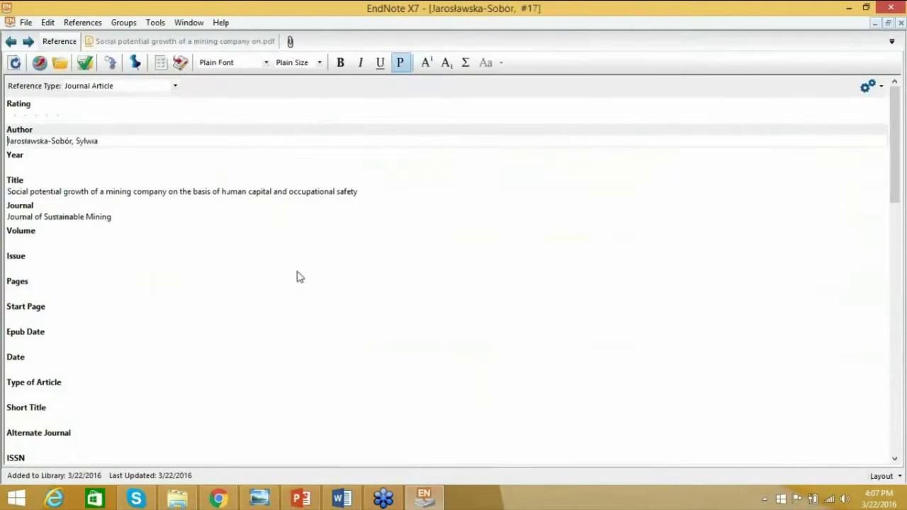
left_click(228, 42)
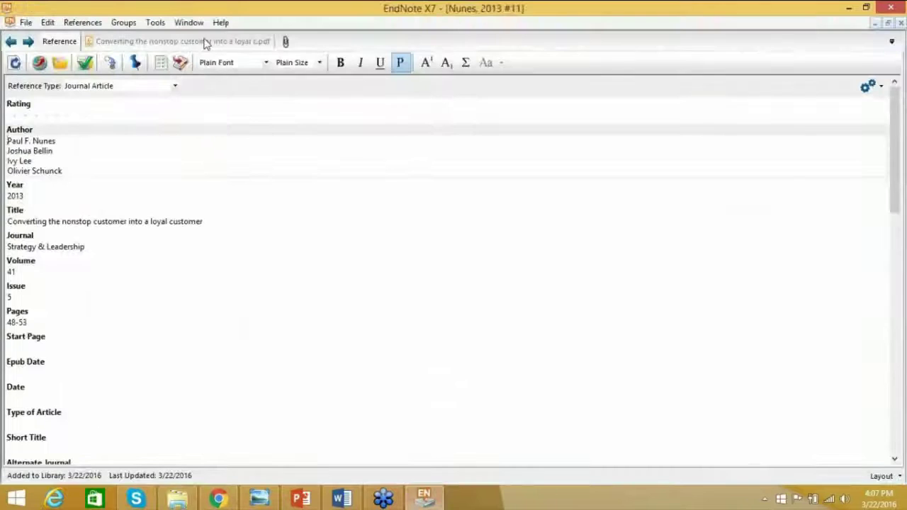
- View the PDF attached to the 2013 reference "Converting the nonstop customer into a loyal customer" and return to the reference list
left_click(206, 42)
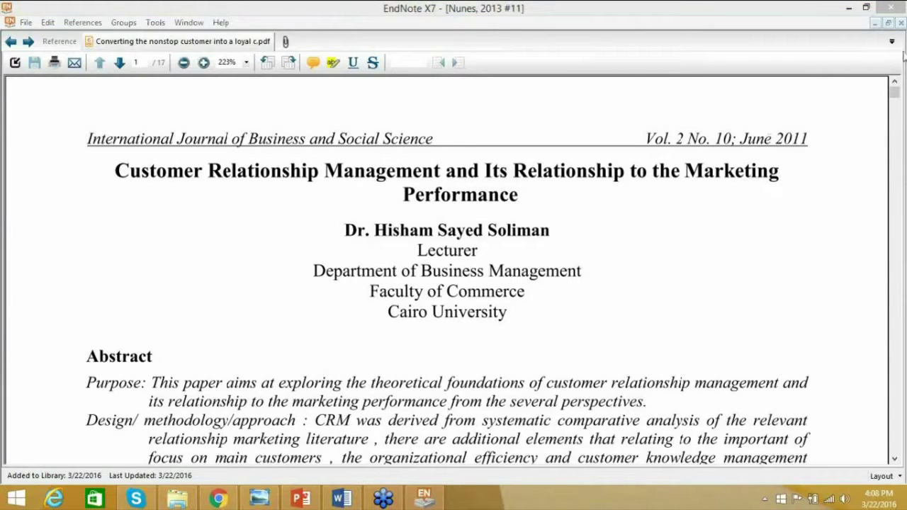
left_click(901, 23)
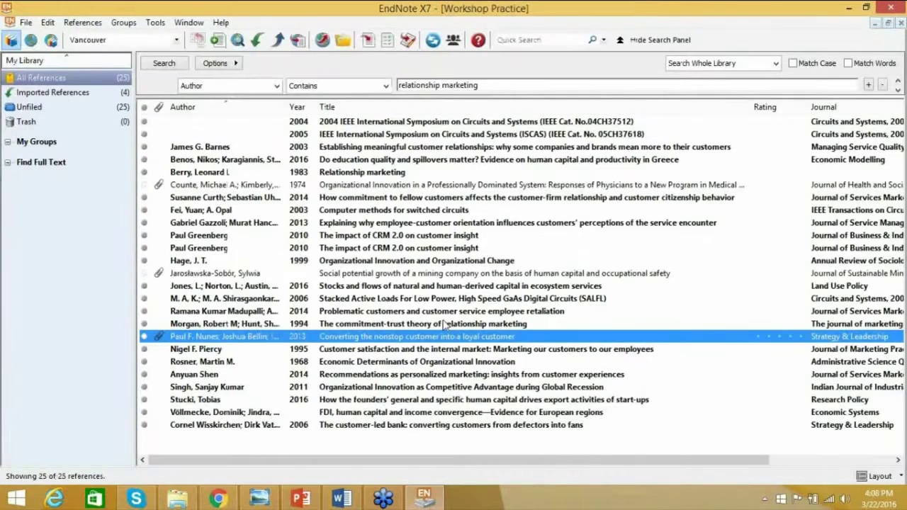
left_click(447, 314)
left_click(425, 341)
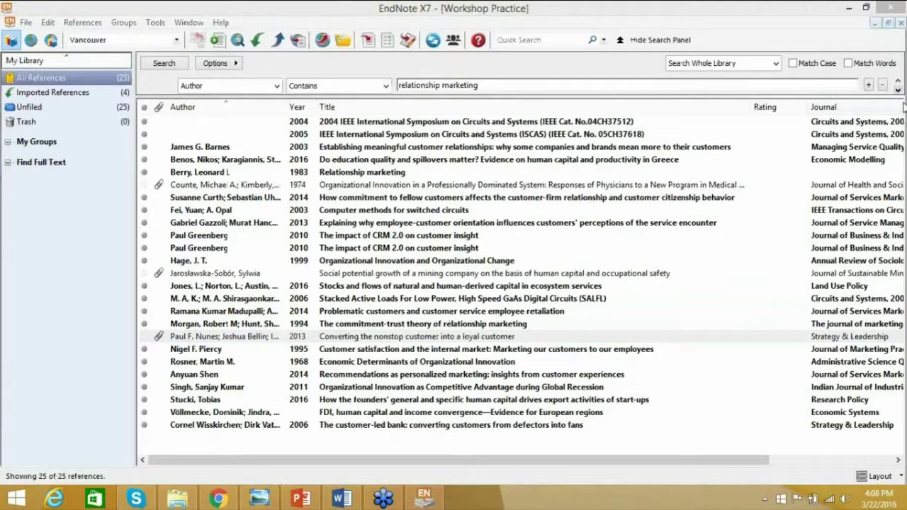
- Open the 2013 reference "Converting the nonstop customer into a loyal customer" and read the first page of its attached PDF
left_click(382, 337)
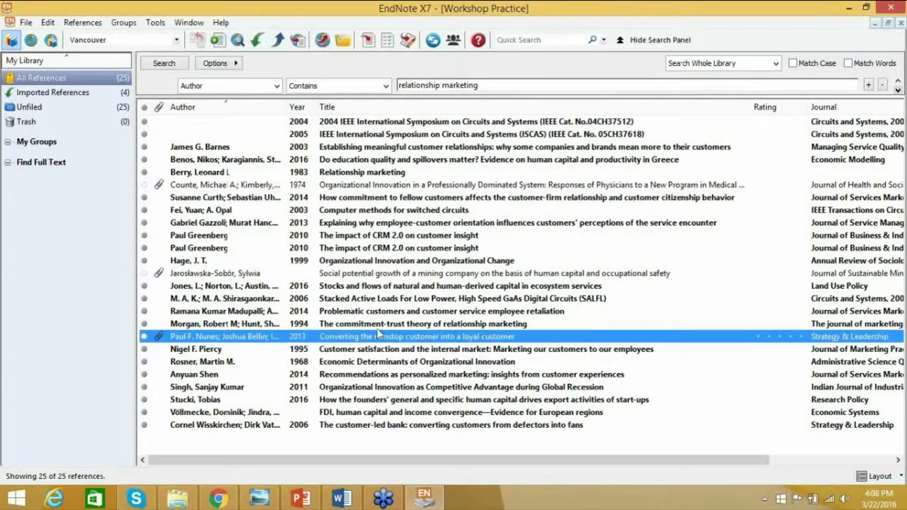
double_click(374, 337)
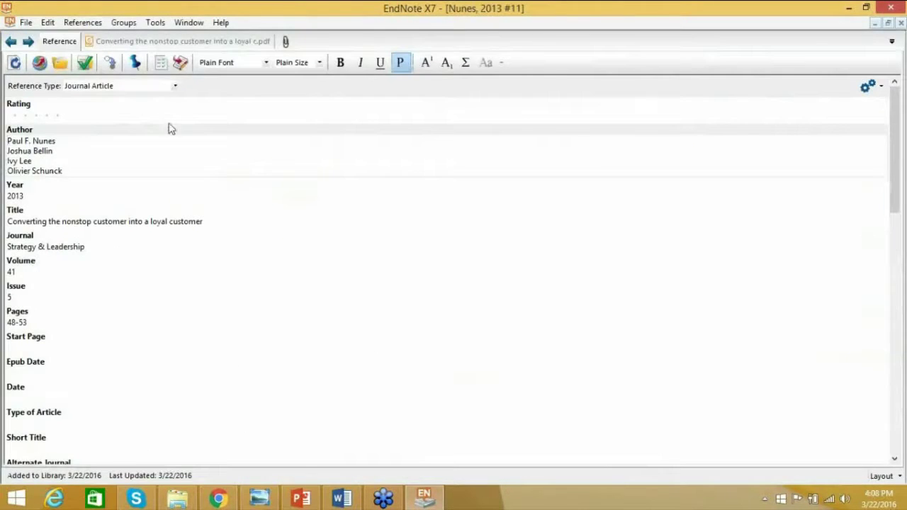
left_click(162, 42)
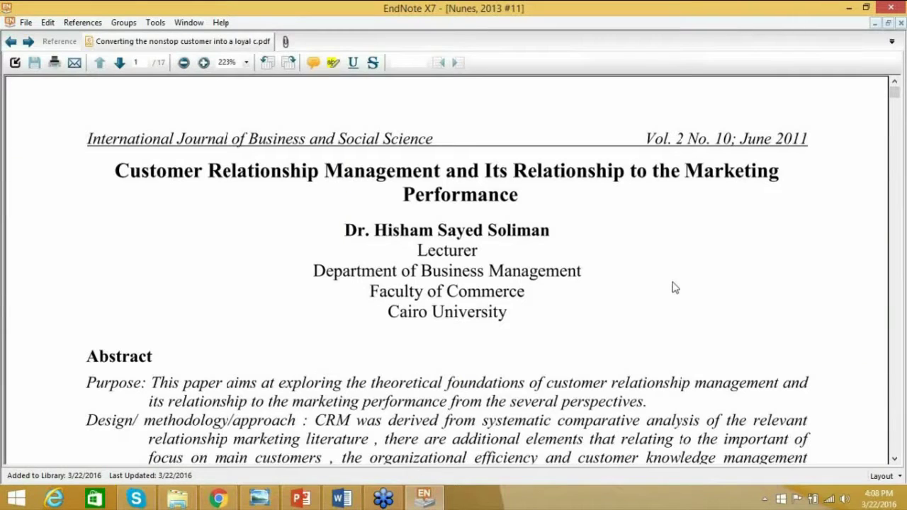
scroll(674, 288, "down", 1)
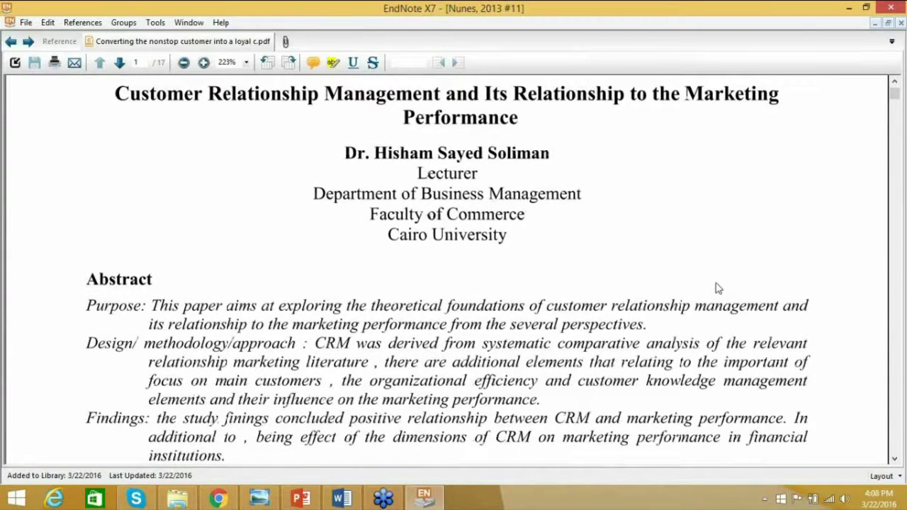
scroll(718, 288, "down", 5)
scroll(756, 281, "up", 6)
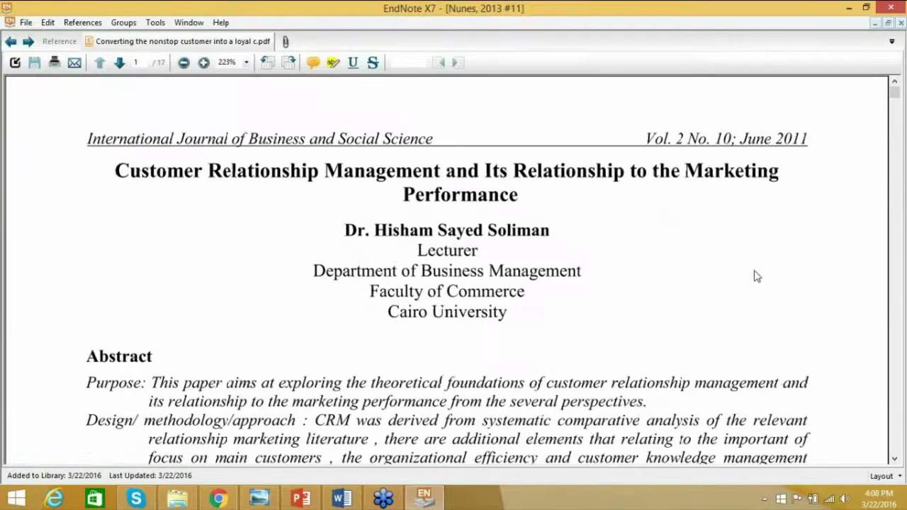
scroll(757, 276, "down", 1)
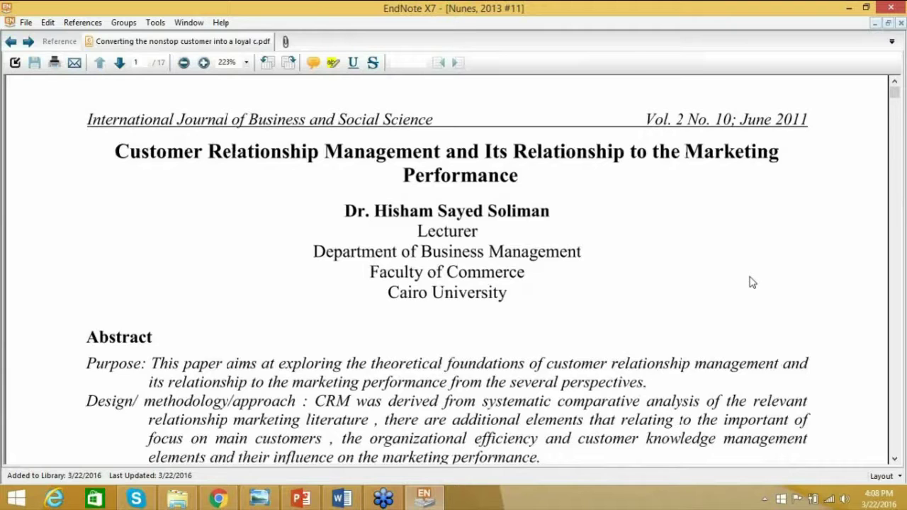
scroll(753, 282, "down", 5)
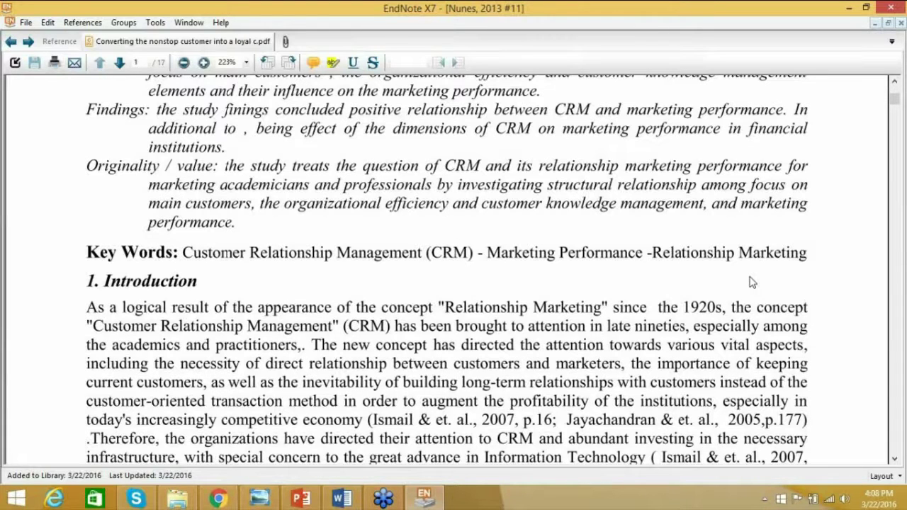
scroll(752, 282, "up", 5)
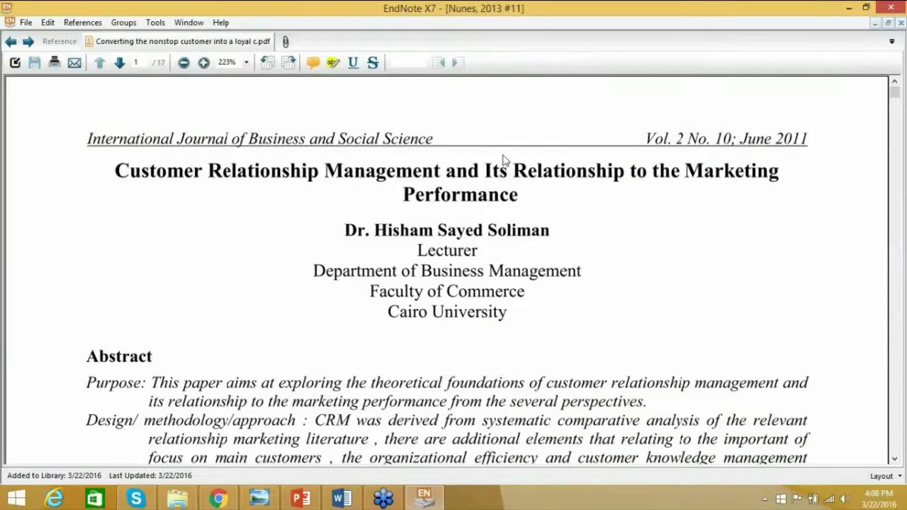
- Highlight the opening words "This paper aims at exploring the theor" in the Purpose paragraph of the PDF's abstract
left_click(335, 66)
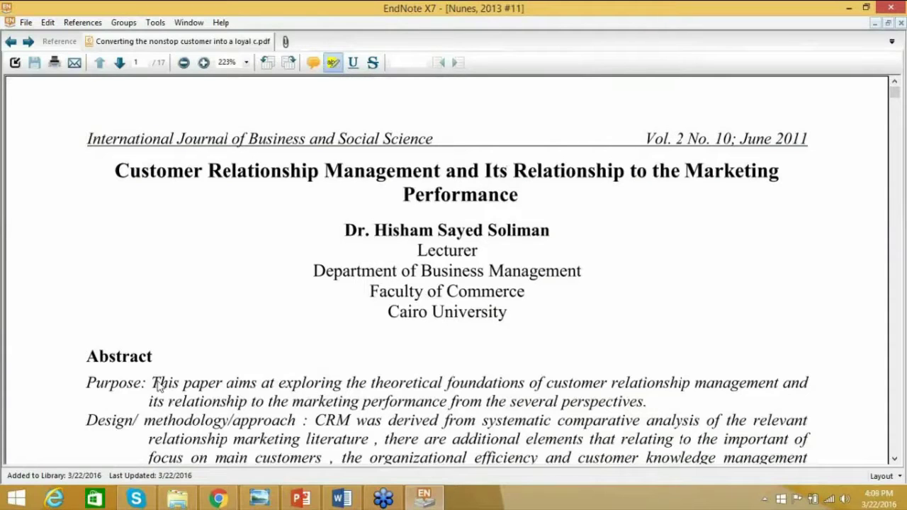
left_click_drag(159, 384, 249, 385)
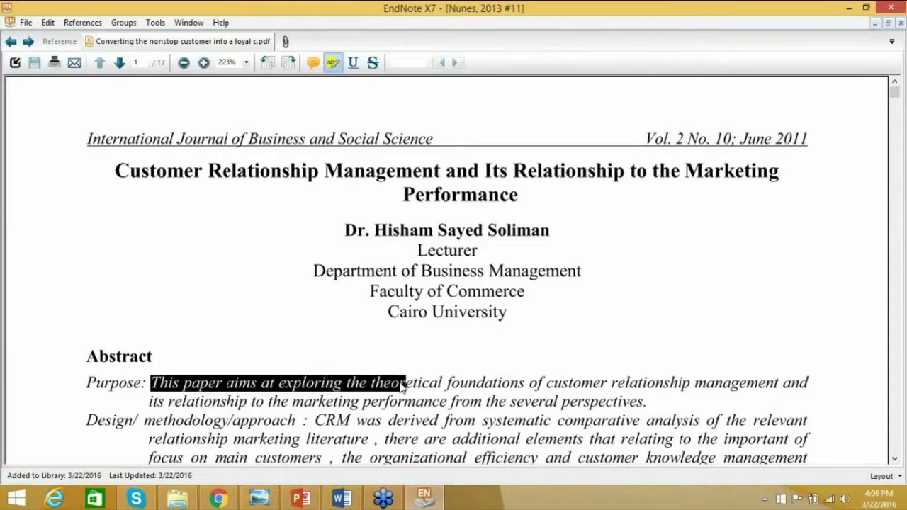
left_click_drag(403, 386, 405, 384)
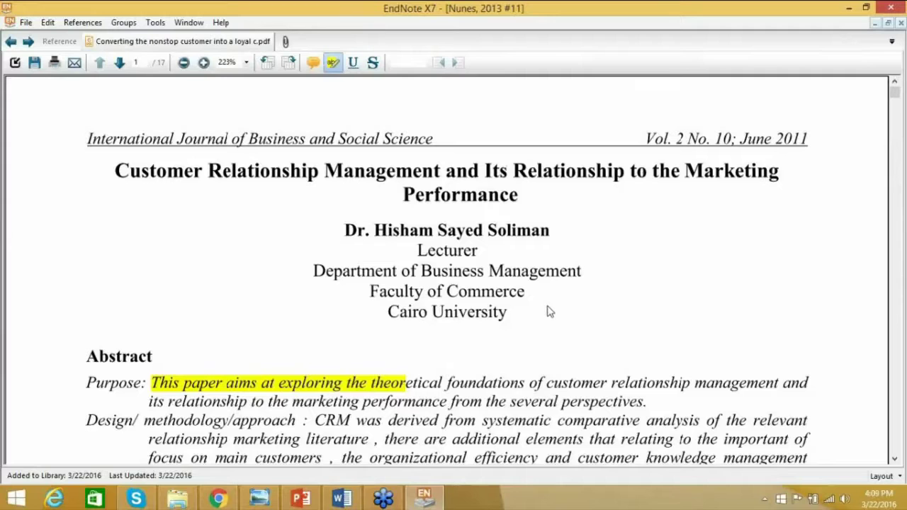
- Add two sticky notes beside the Design/methodology/approach paragraph of the PDF and return to the reference list, saving the annotations
scroll(549, 312, "down", 3)
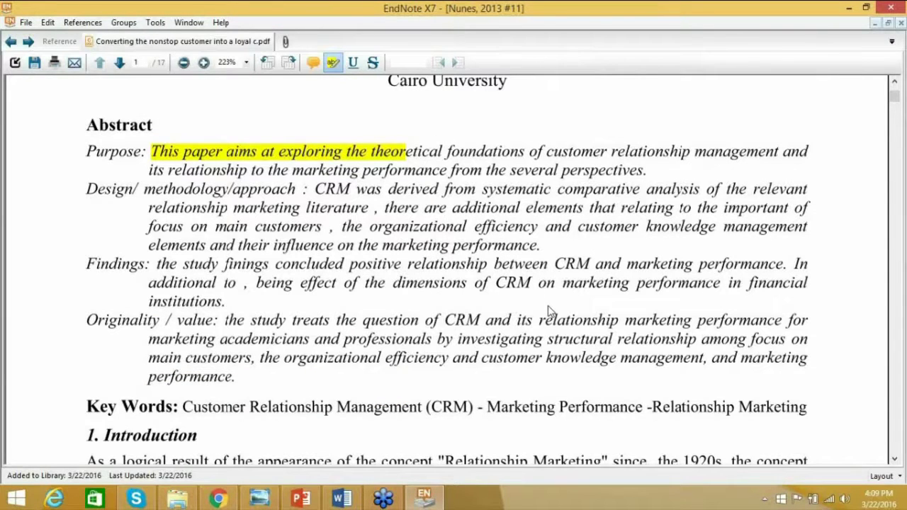
scroll(548, 312, "down", 1)
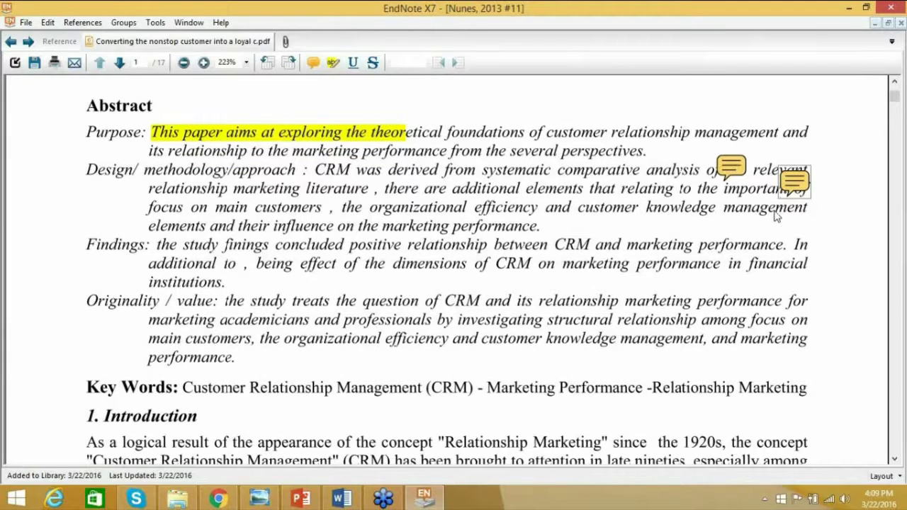
scroll(776, 216, "down", 1)
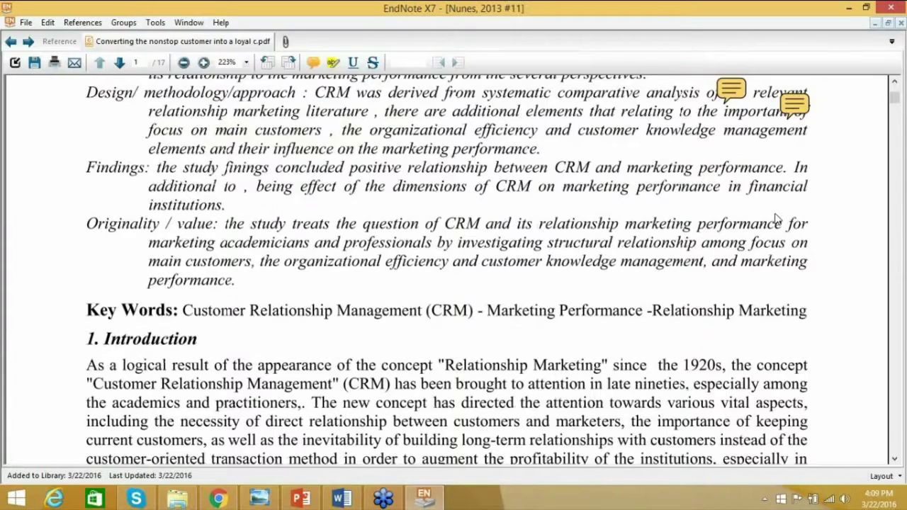
scroll(776, 219, "down", 2)
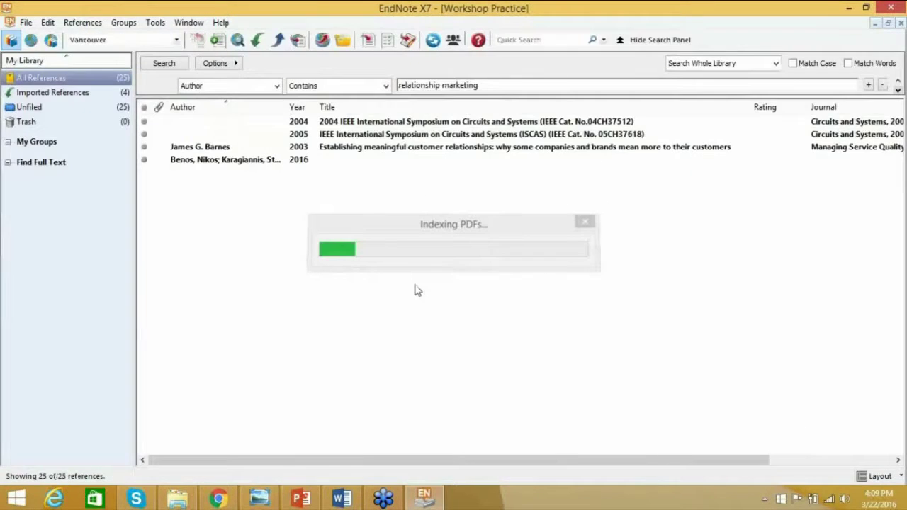
left_click(429, 299)
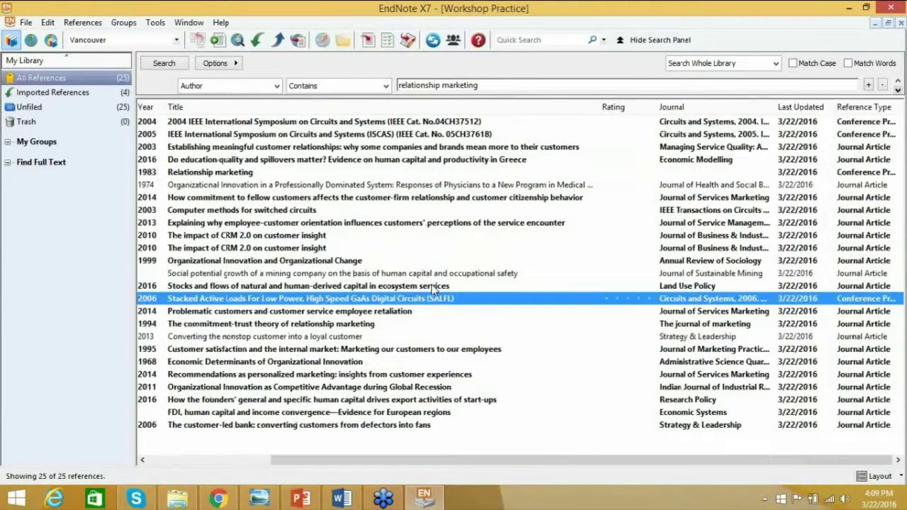
- Switch to PowerPoint to review the "Adding a File to a Reference" slide
left_click(424, 498)
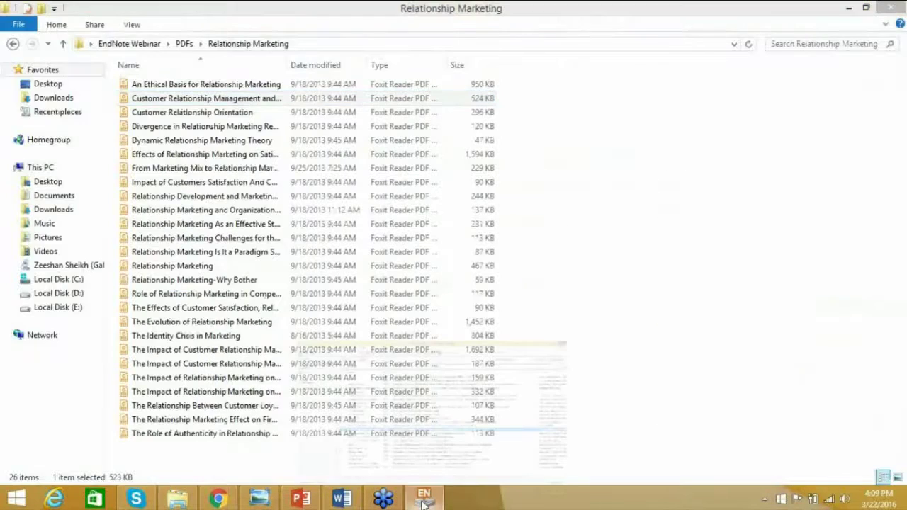
left_click(424, 499)
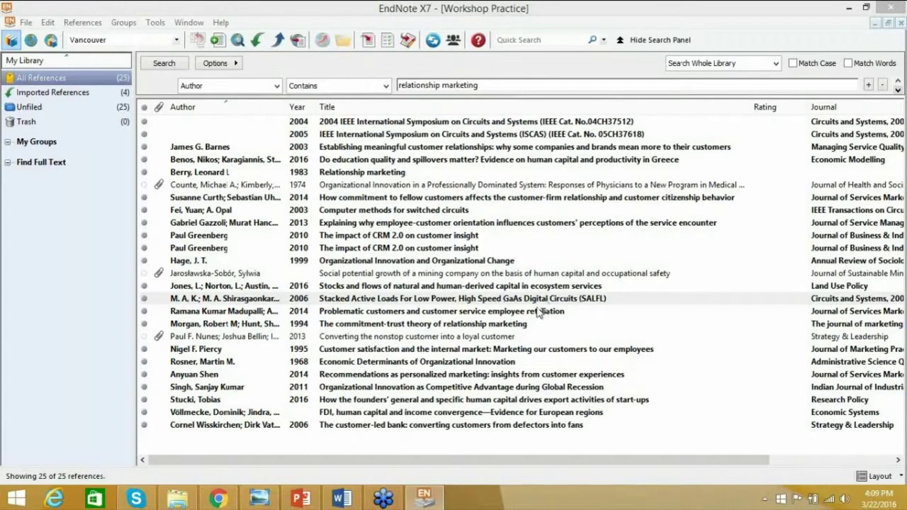
left_click(302, 498)
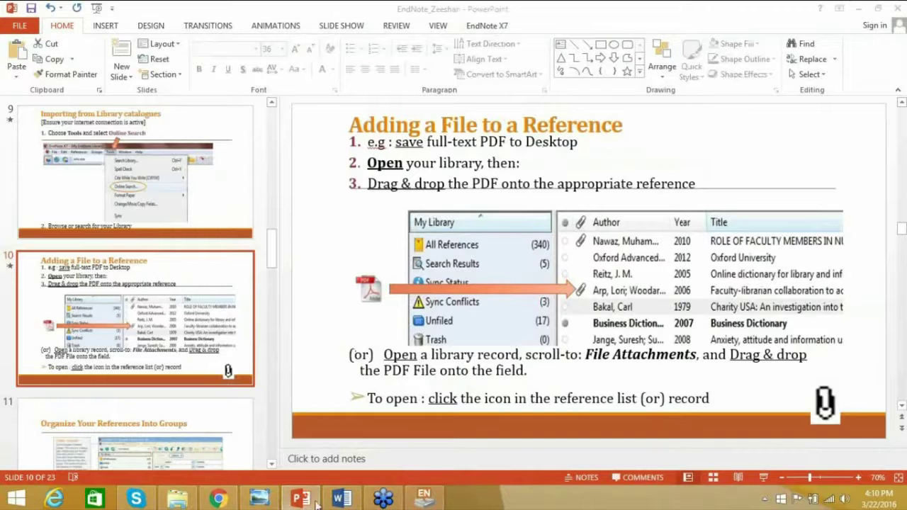
left_click(423, 500)
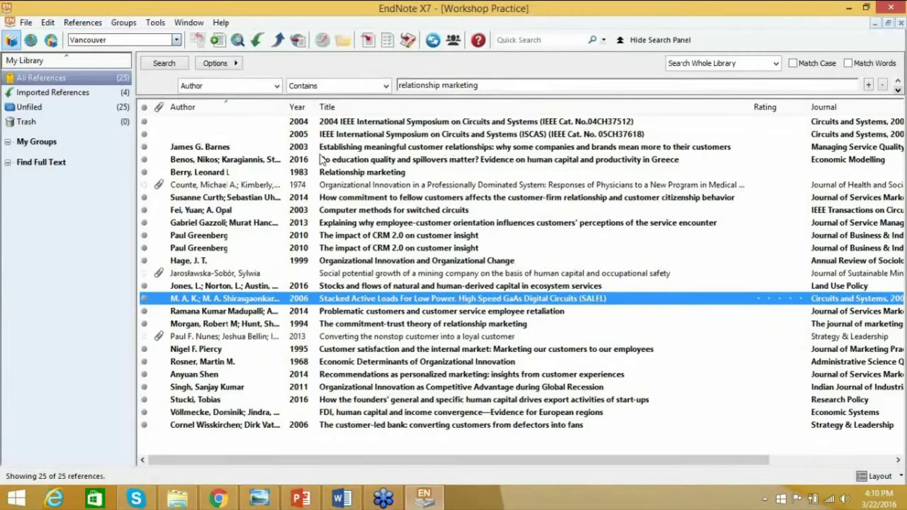
left_click(430, 199)
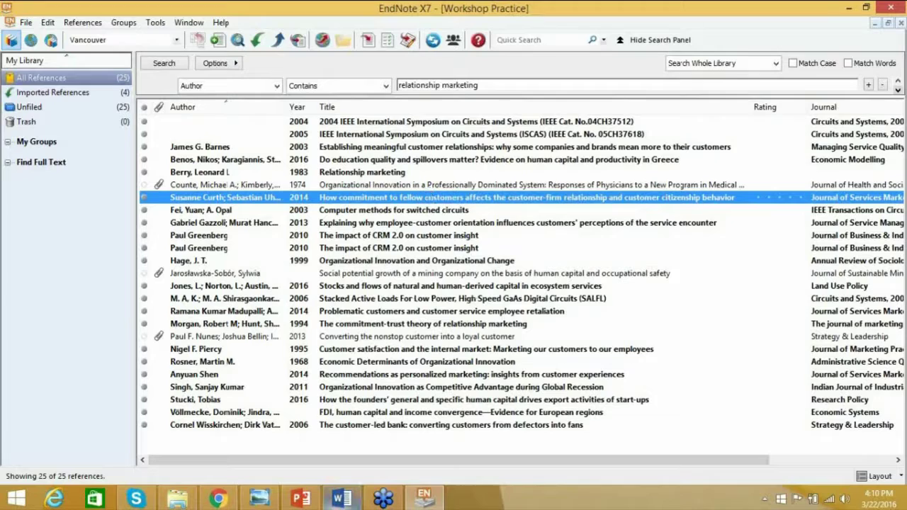
left_click(423, 498)
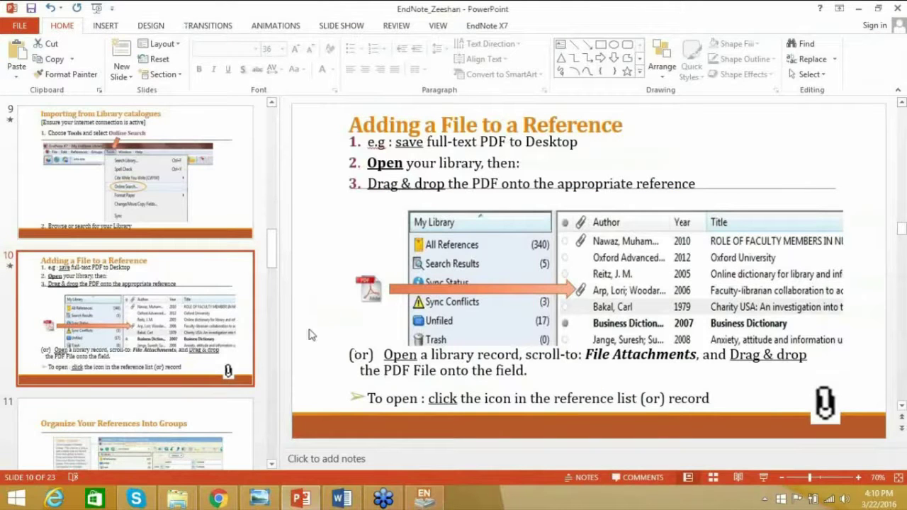
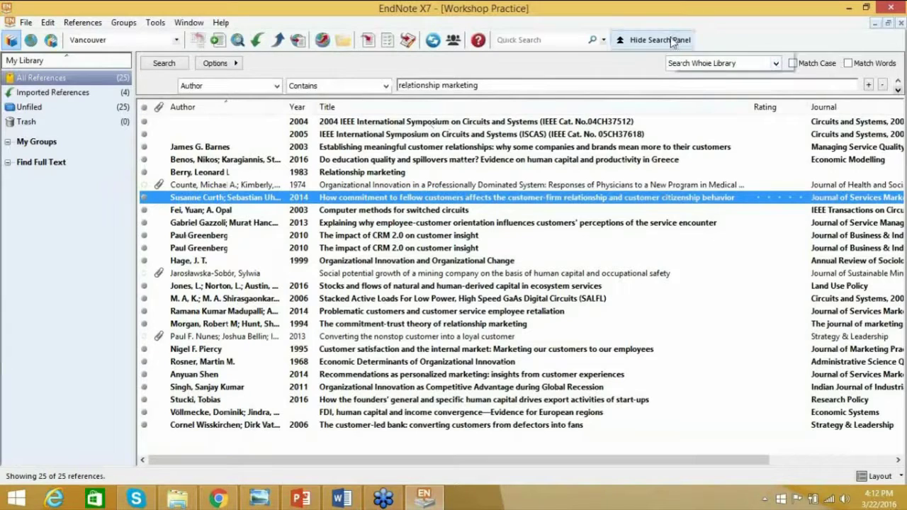
- In EndNote, hide the search panel and create a group named Marketing under My Groups
left_click(673, 40)
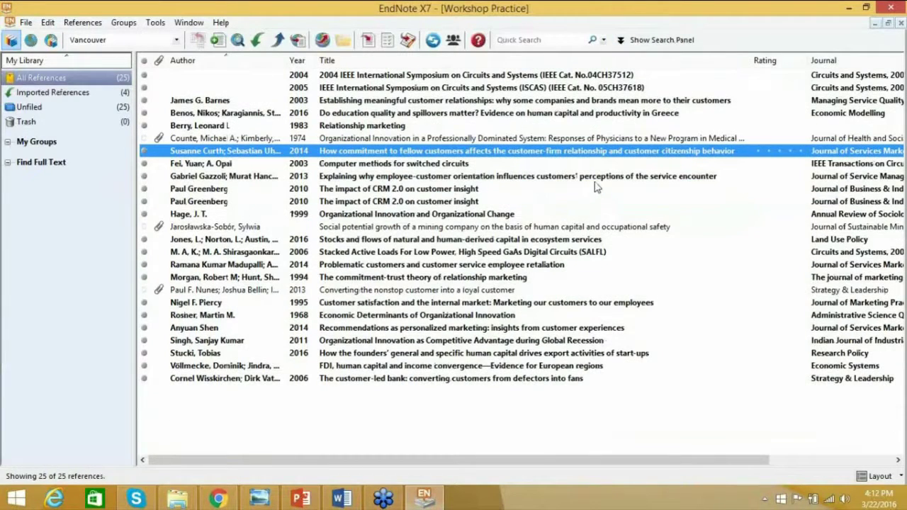
left_click(542, 177)
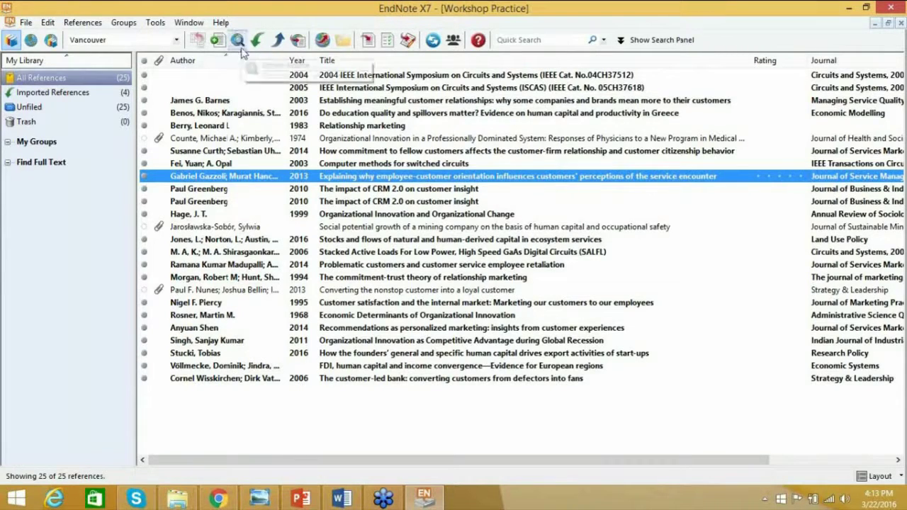
left_click(129, 22)
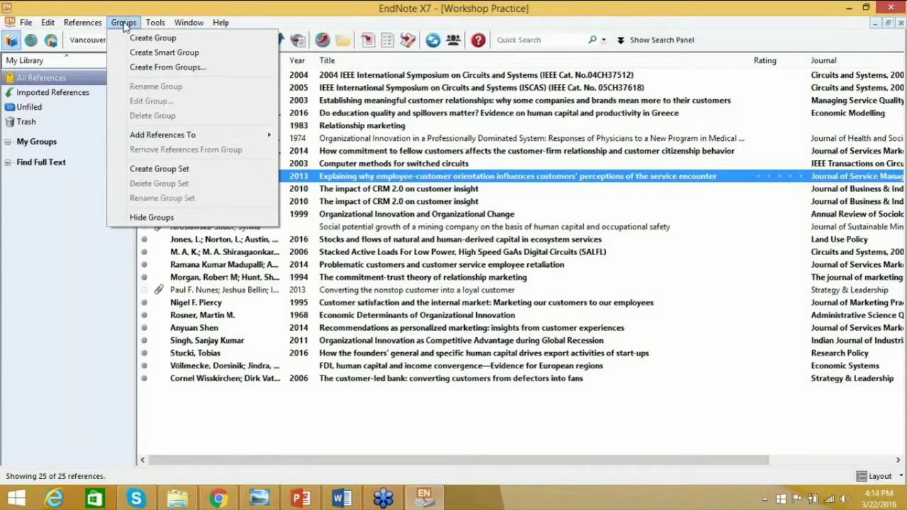
left_click(124, 40)
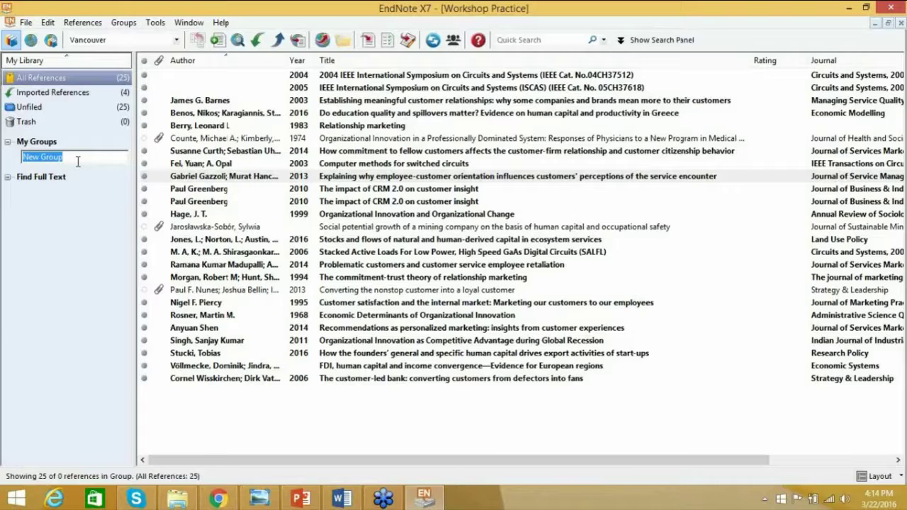
type("Ma")
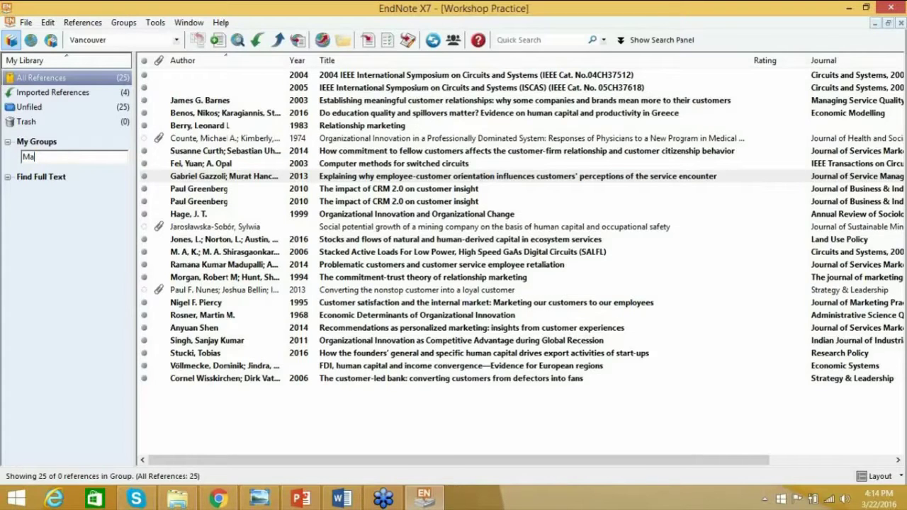
type("rketing")
- Create a second group named HRM under My Groups
left_click(123, 22)
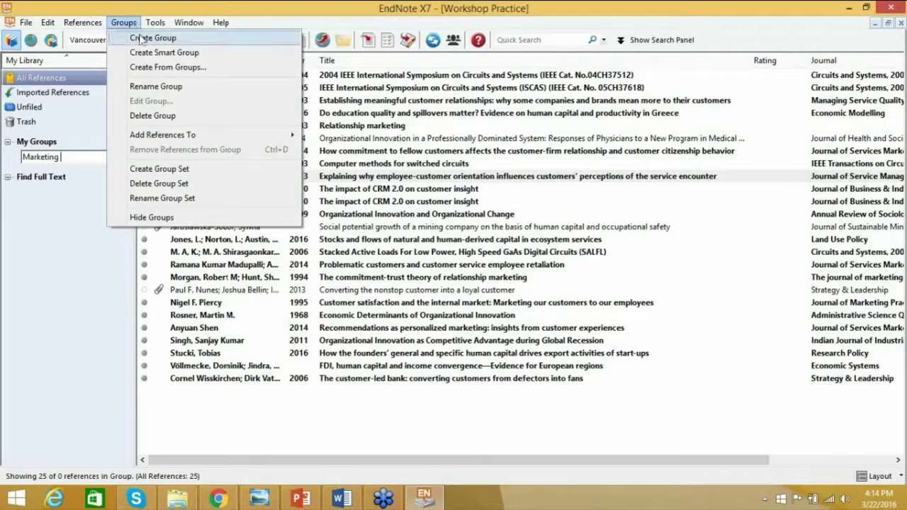
left_click(142, 39)
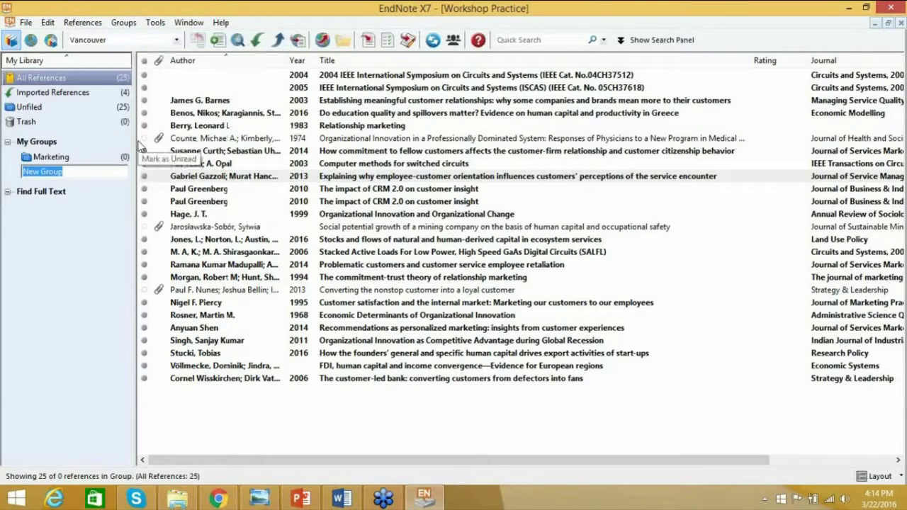
type("HR")
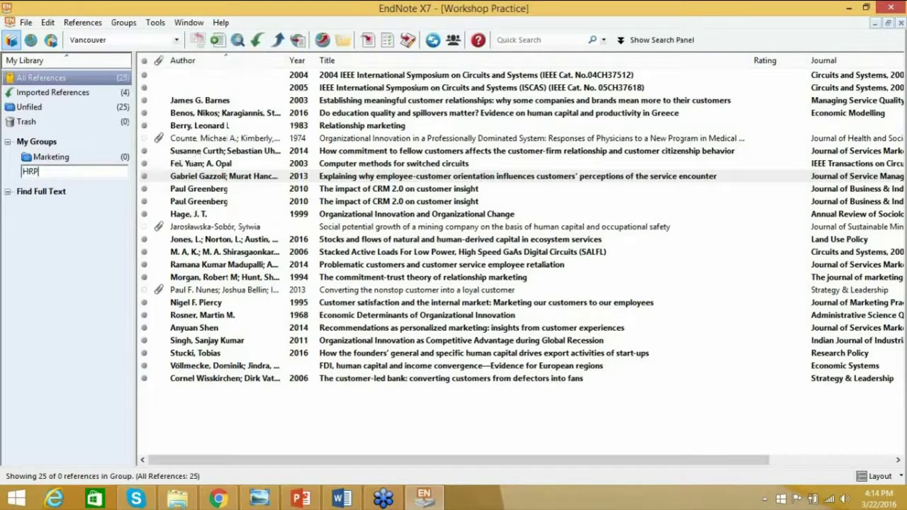
type("M")
- Create a third group named Finance under My Groups
left_click(130, 24)
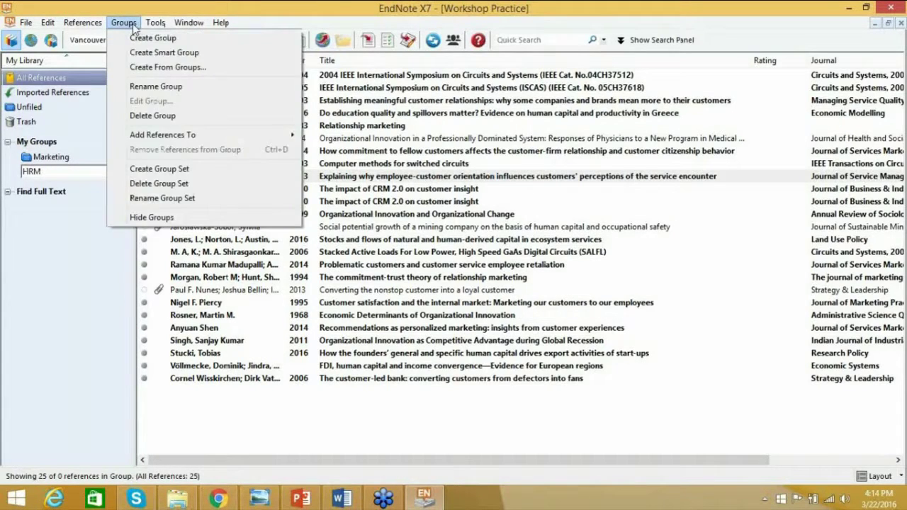
left_click(135, 39)
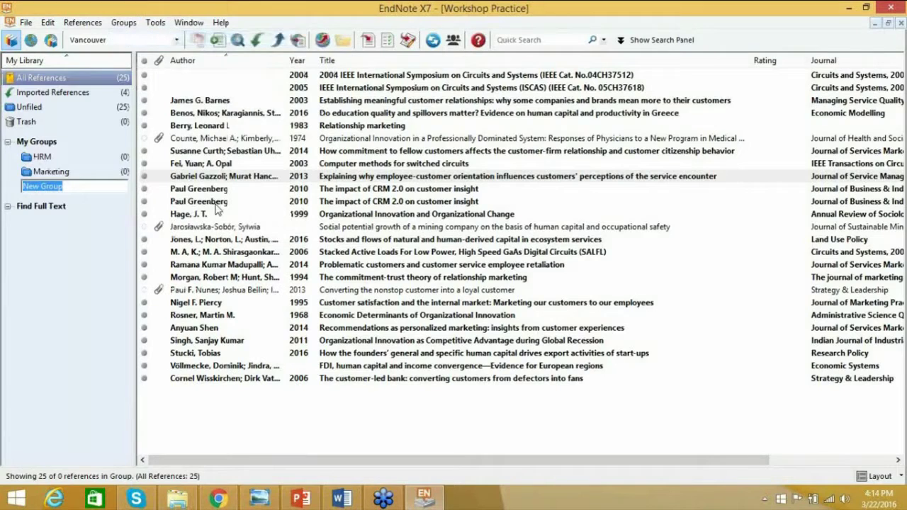
type("Fi")
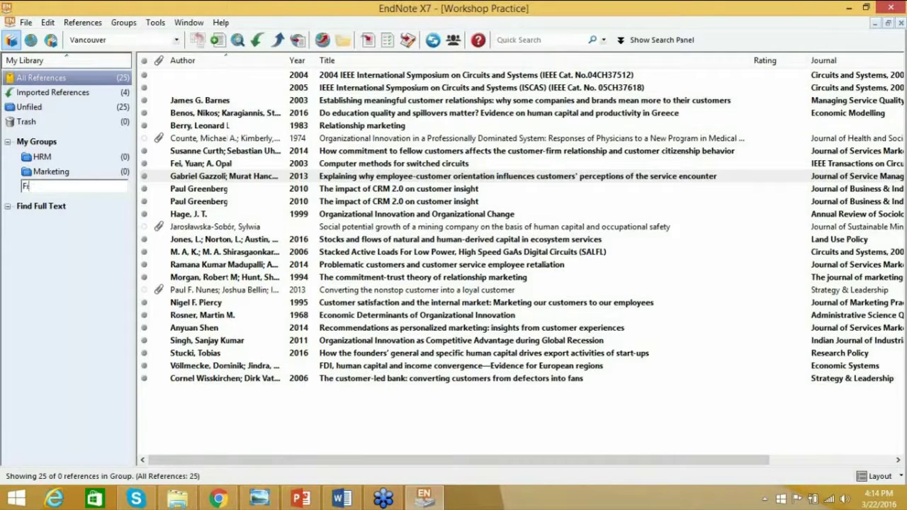
type("nance")
key("Return")
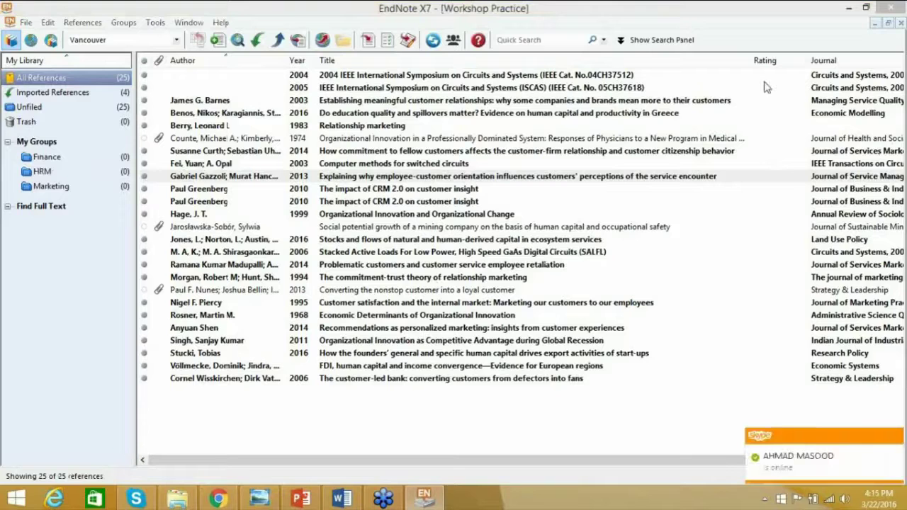
- Look through the Finance, HRM and Marketing groups and return to the full reference list
left_click(285, 202)
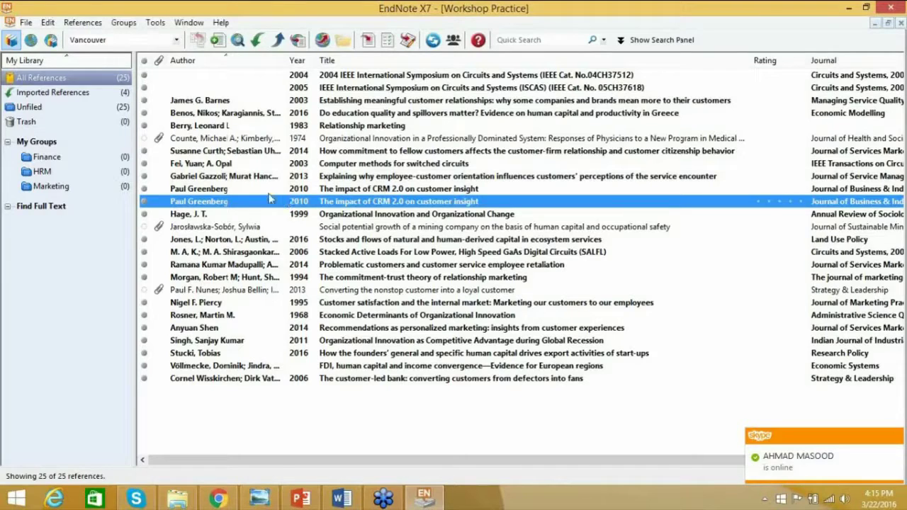
left_click(56, 160)
left_click(56, 173)
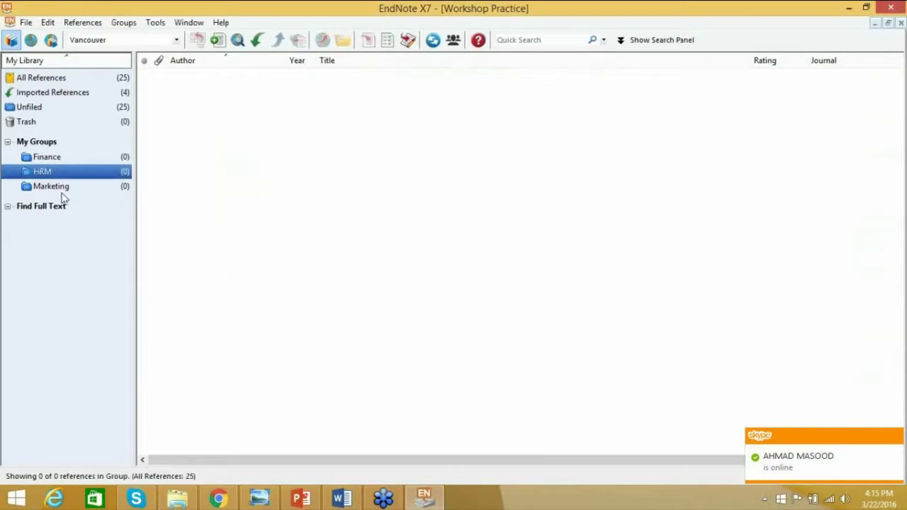
left_click(60, 191)
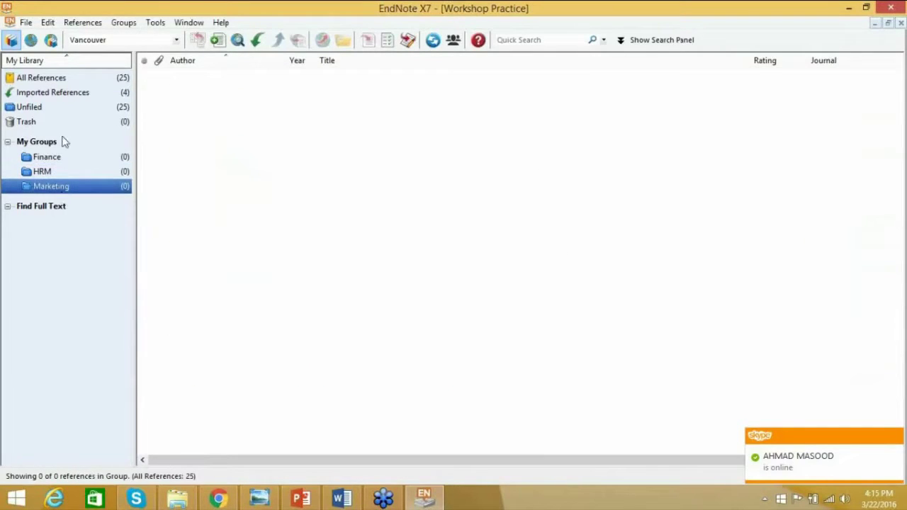
left_click(62, 81)
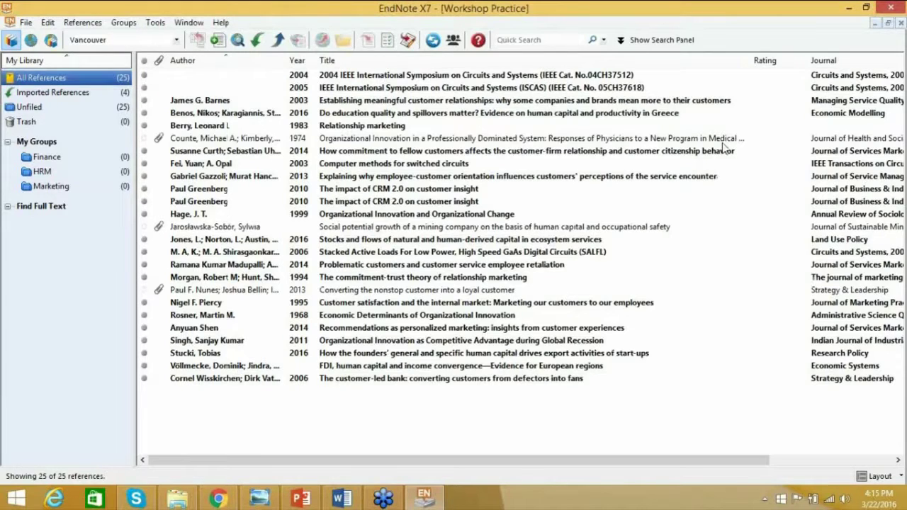
left_click(414, 78)
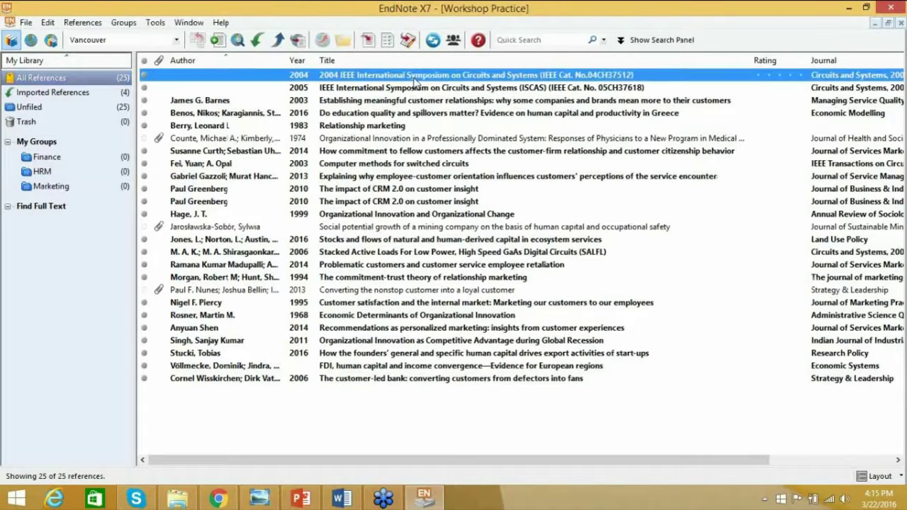
left_click(419, 89, "shift")
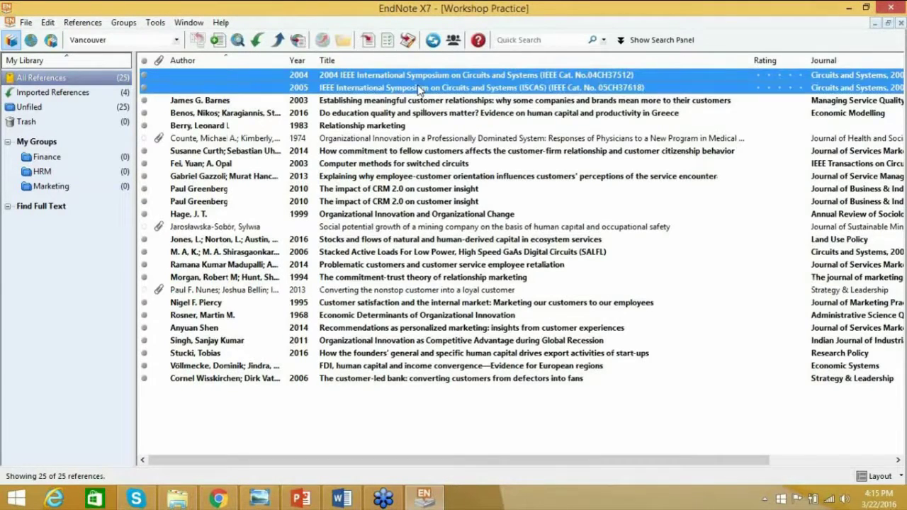
left_click(407, 151, "ctrl")
left_click(425, 202, "ctrl")
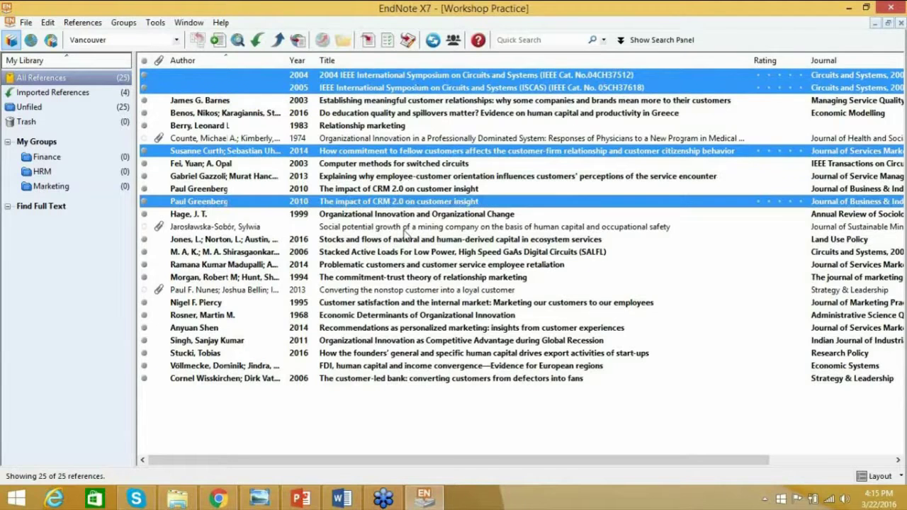
left_click(411, 227, "ctrl")
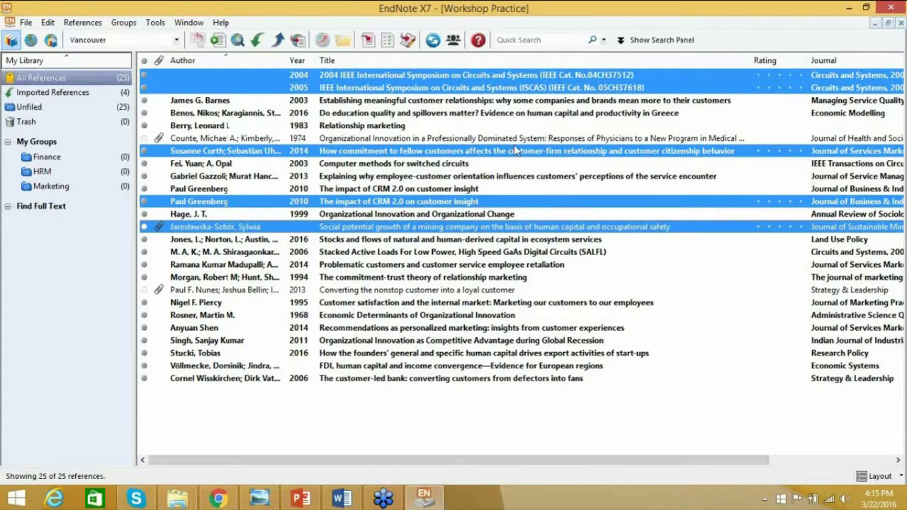
- Add the 2004 IEEE symposium, meaningful customer relationships, Professionally Dominated System, Stocks and flows, Economic Determinants and Competitive Advantage references to Marketing and view the group
left_click(521, 76)
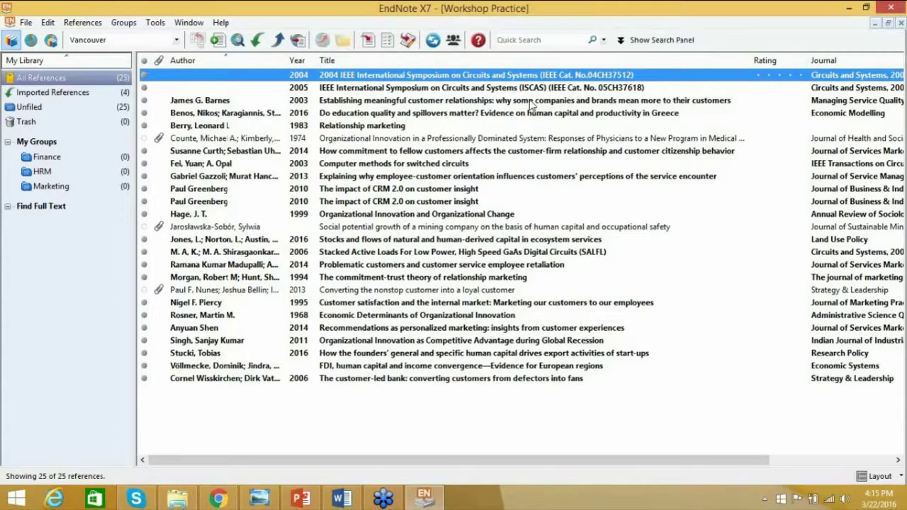
left_click(532, 101, "ctrl")
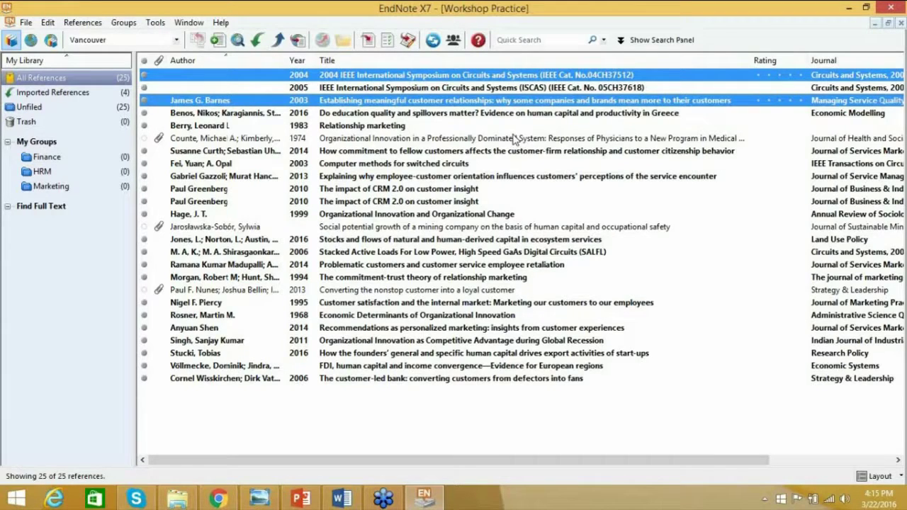
left_click(516, 138, "ctrl")
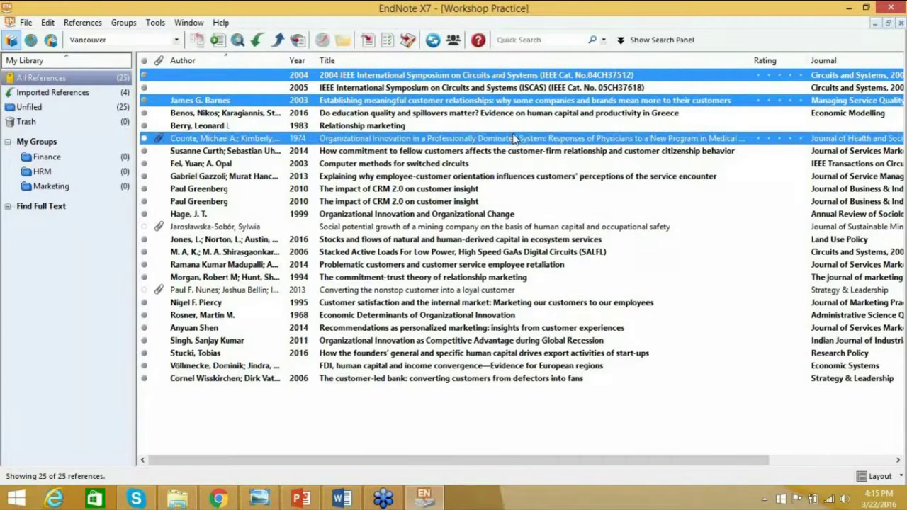
left_click(424, 240, "ctrl")
left_click(440, 315, "ctrl")
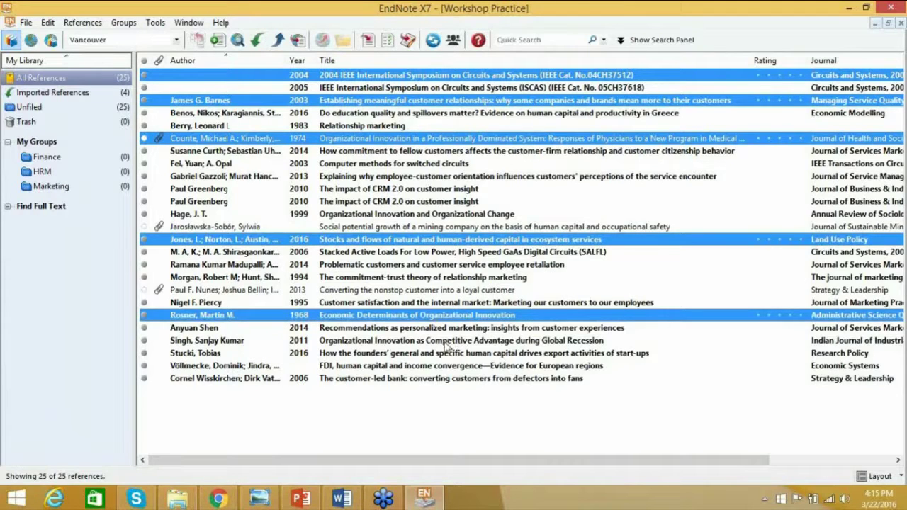
left_click(448, 341, "ctrl")
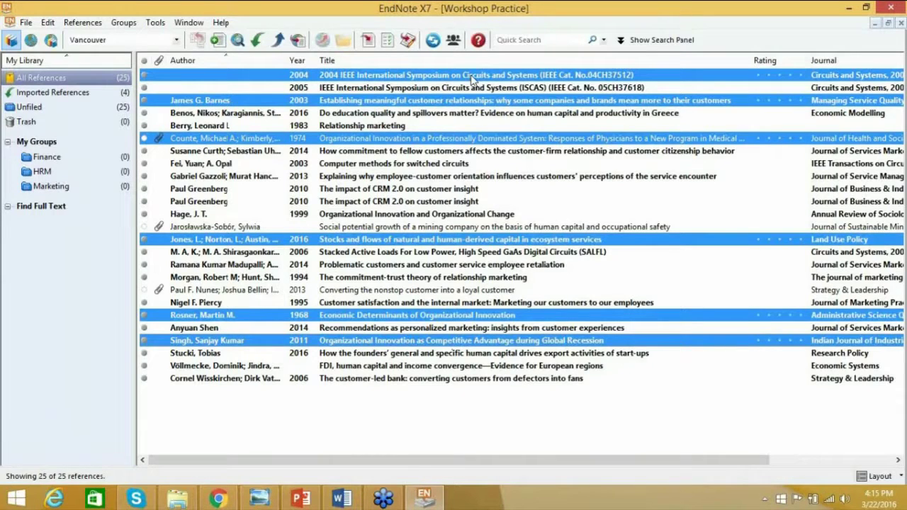
left_click_drag(473, 79, 126, 193)
left_click(244, 190)
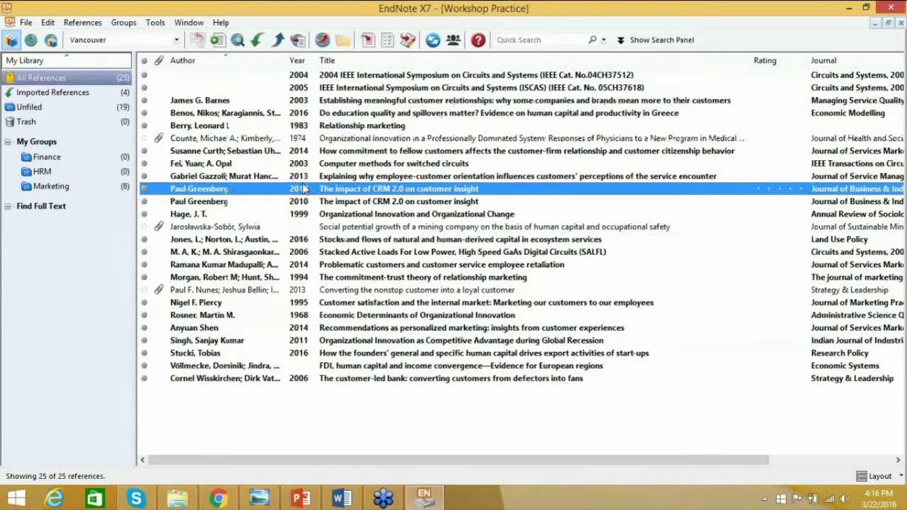
left_click(57, 187)
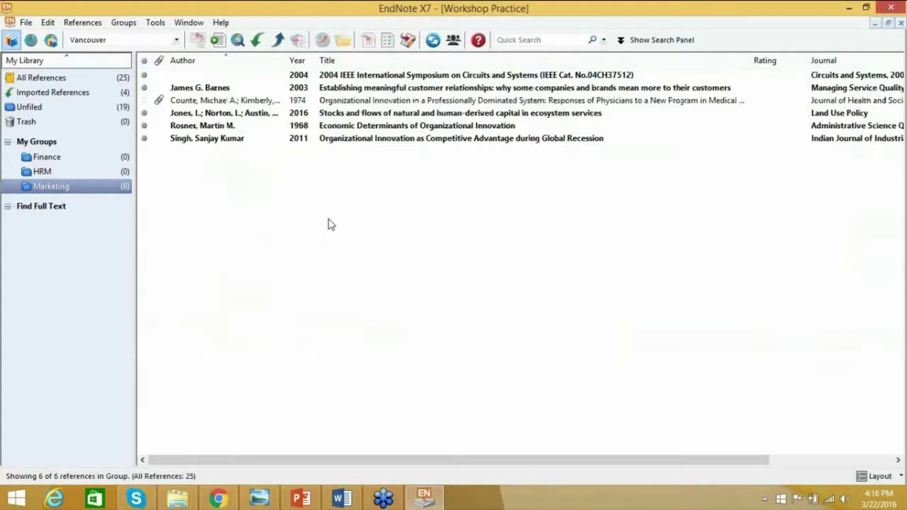
- From all references, add the lower CRM 2.0 duplicate, employee-customer orientation, switched circuits, mining company and Stocks and flows references to the HRM group
left_click(75, 158)
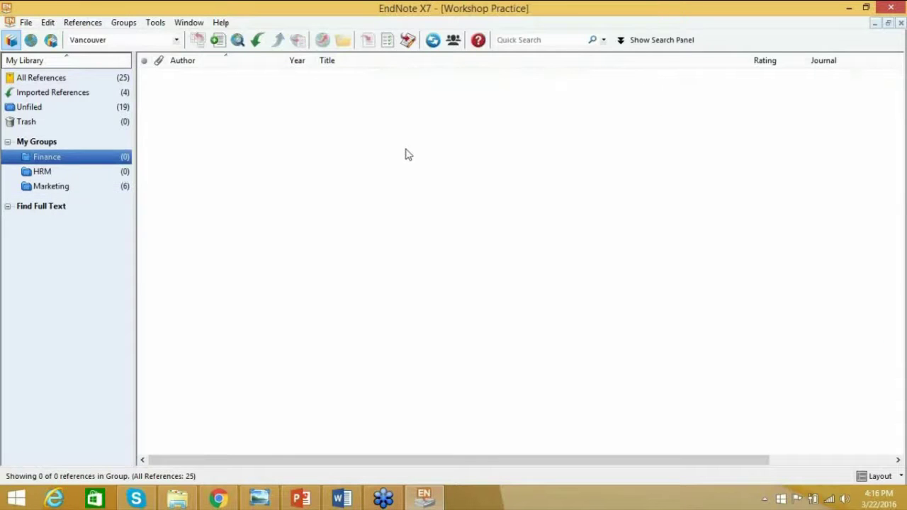
left_click(75, 79)
left_click(435, 203)
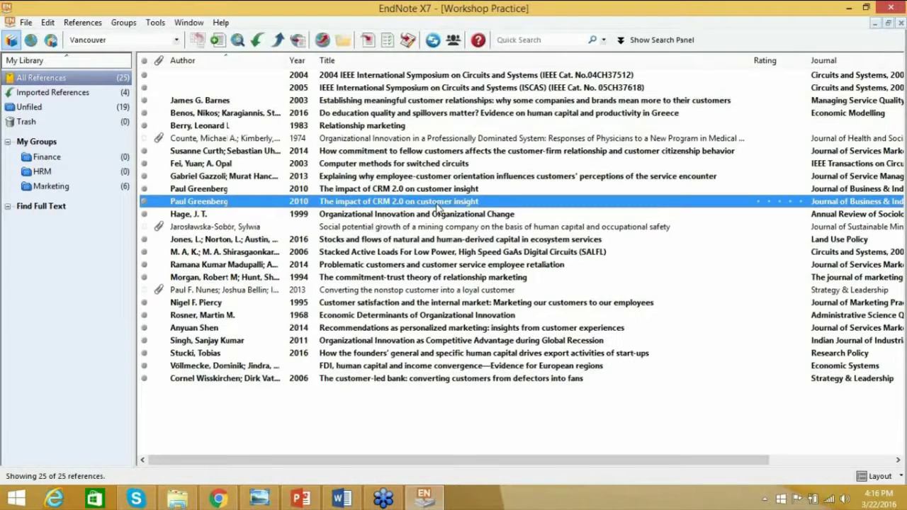
left_click(431, 176, "ctrl")
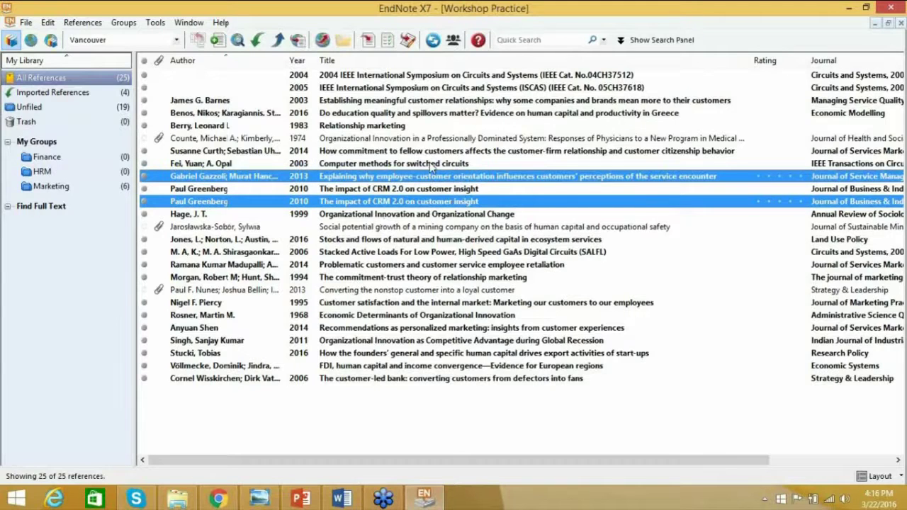
left_click(430, 164, "ctrl")
left_click(407, 226, "ctrl")
left_click(407, 239, "ctrl")
left_click_drag(459, 172, 42, 171)
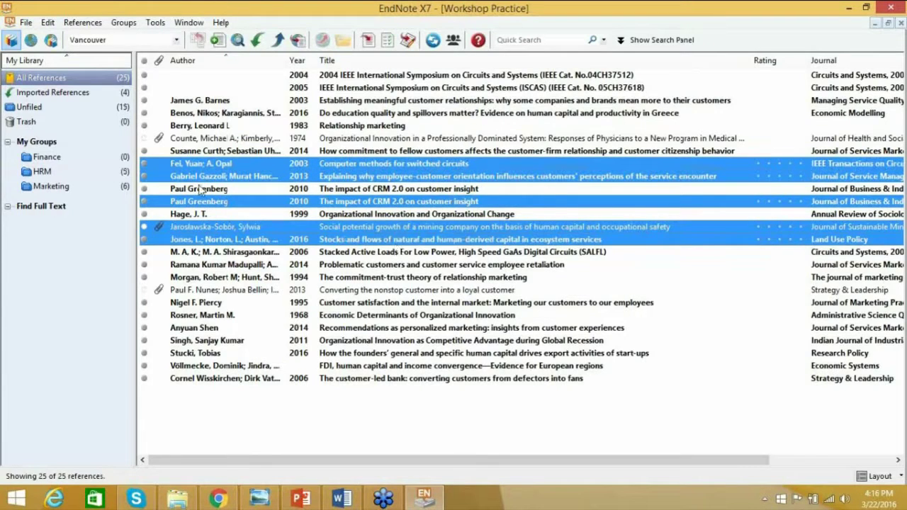
- Add the commitment-trust theory, upper CRM 2.0 duplicate, meaningful customer relationships, Professionally Dominated System and commitment to fellow customers references to the Finance group
left_click(398, 277)
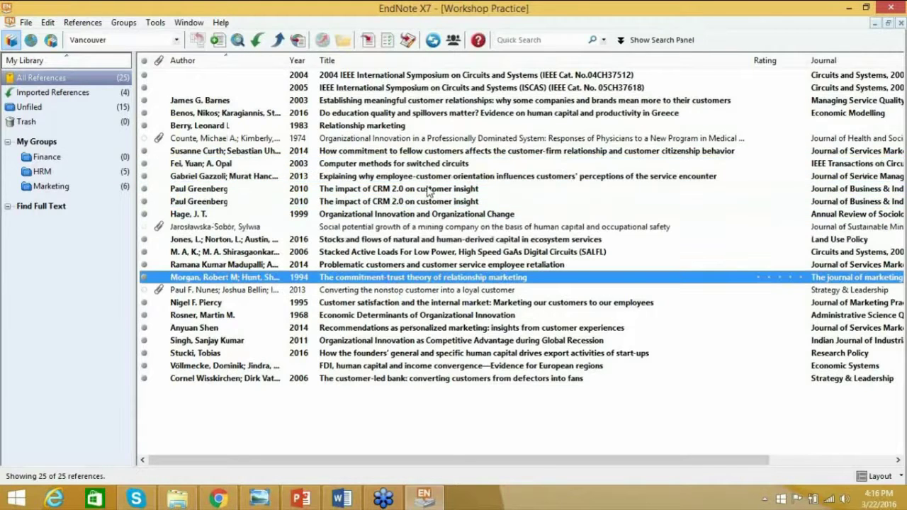
left_click(428, 189, "ctrl")
left_click(453, 100, "ctrl")
left_click(468, 138, "ctrl")
left_click(473, 152, "ctrl")
left_click_drag(550, 150, 47, 157)
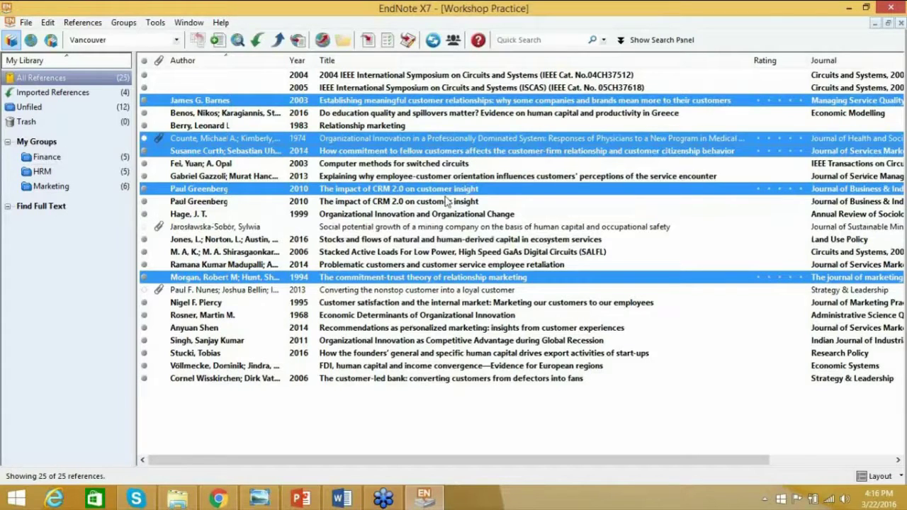
left_click(447, 202)
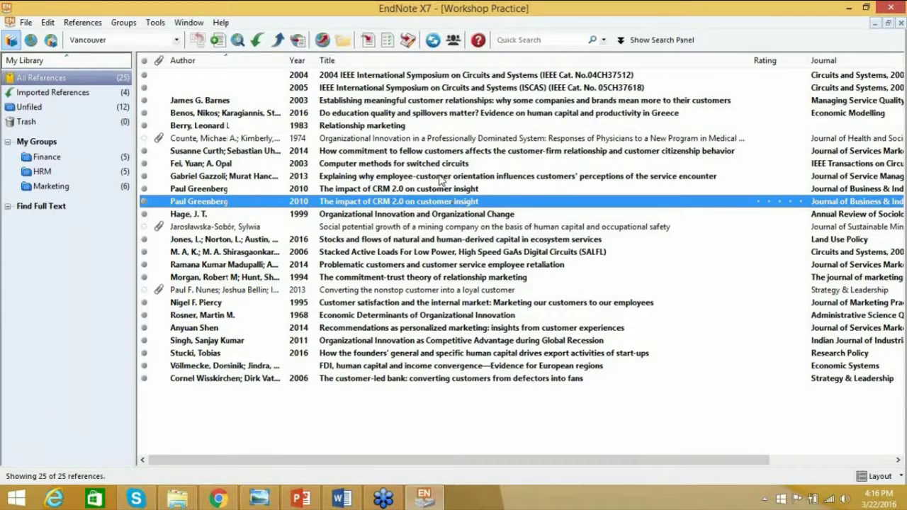
- Create a group set named Management Sciences
left_click(125, 23)
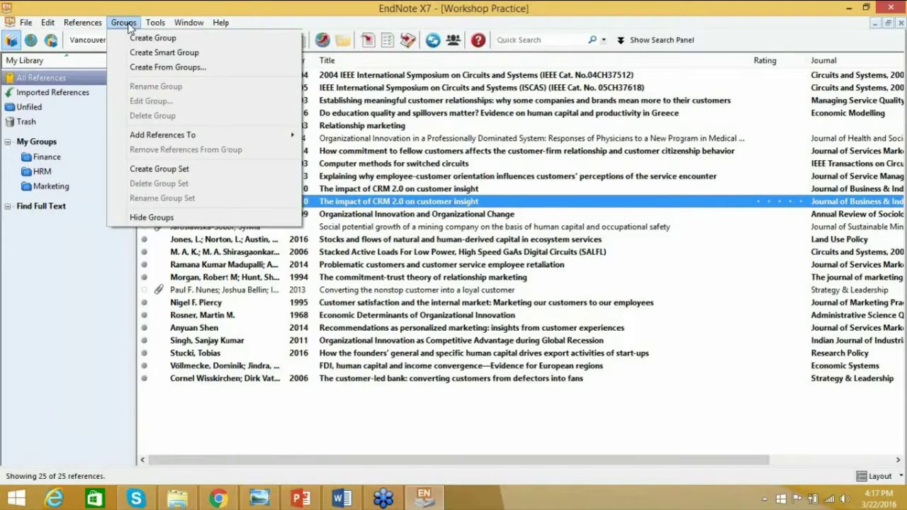
left_click(150, 170)
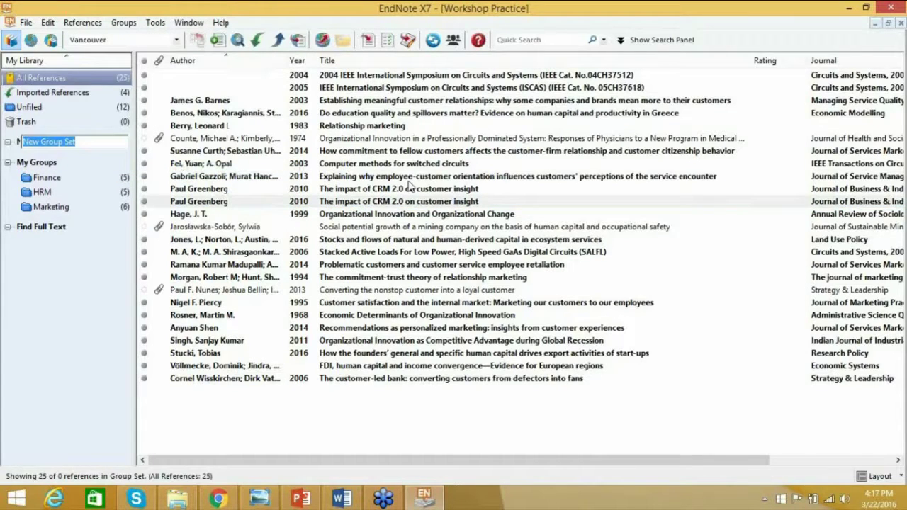
type("Mana")
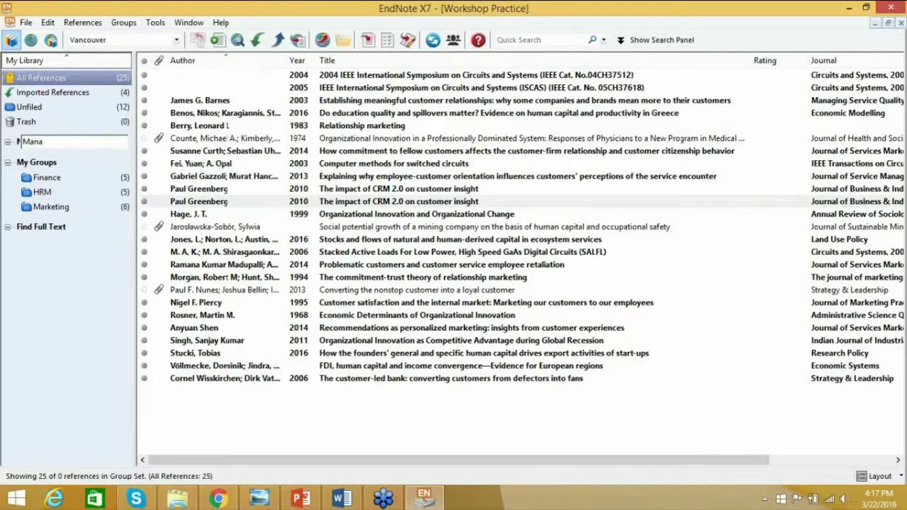
type("gement Sciences")
left_click(460, 216)
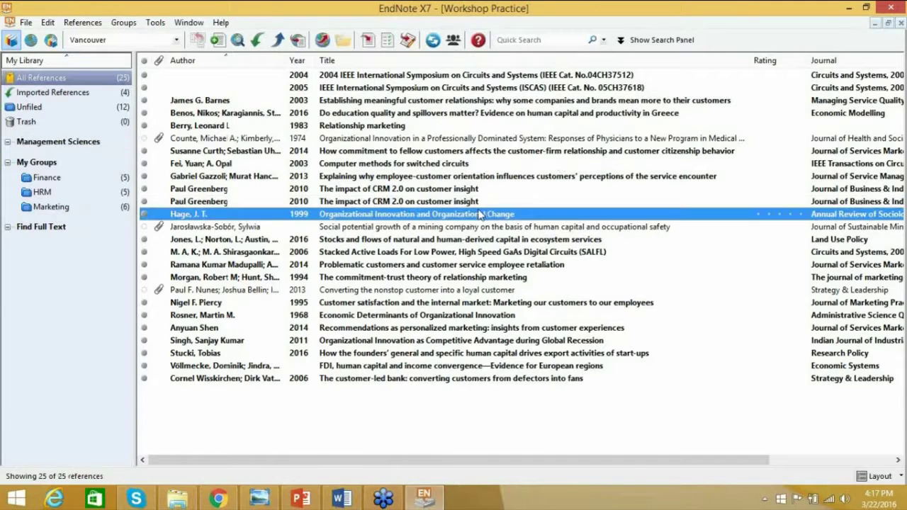
- Move the Finance, HRM and Marketing groups from My Groups into the Management Sciences group set and view the set's references
left_click(47, 178)
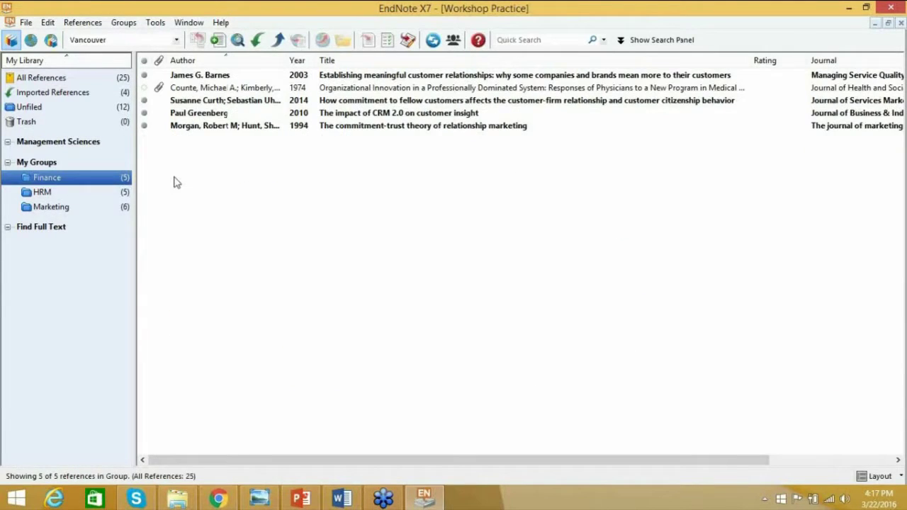
key("Down")
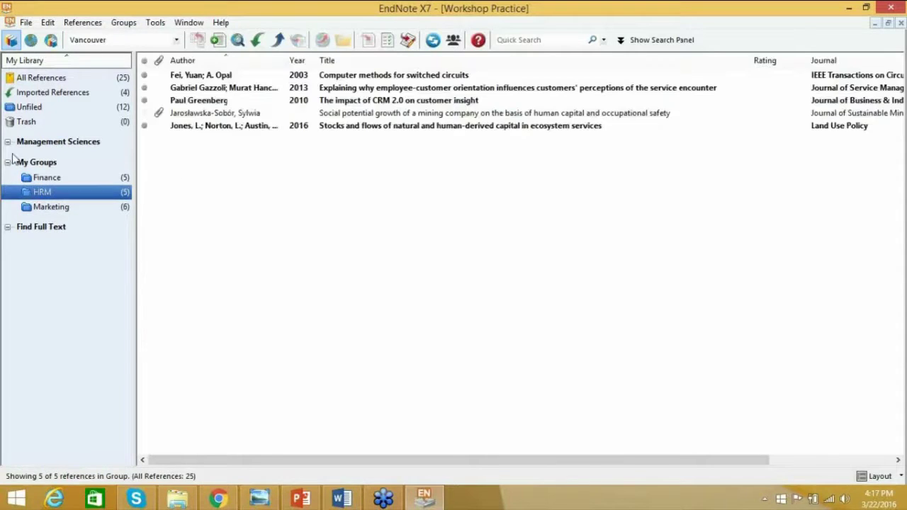
left_click(59, 179)
left_click_drag(66, 183, 66, 151)
left_click_drag(50, 196, 65, 143)
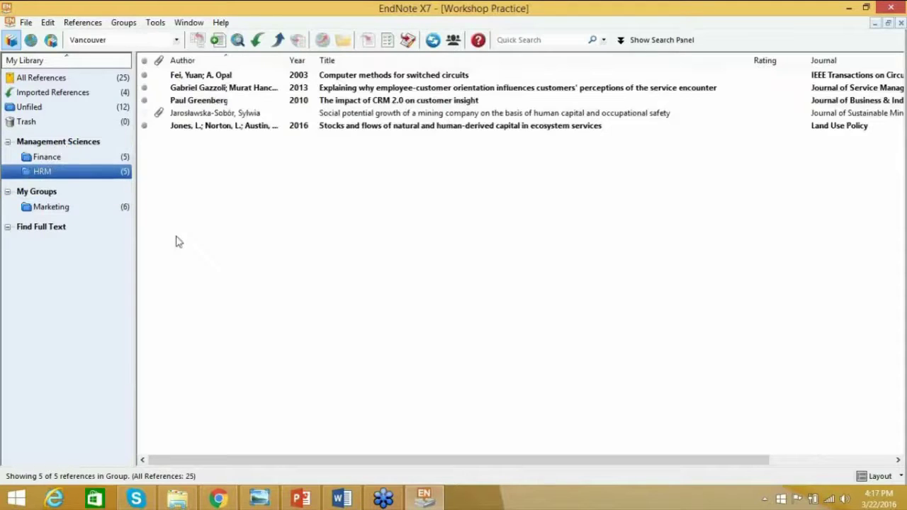
left_click_drag(59, 210, 65, 170)
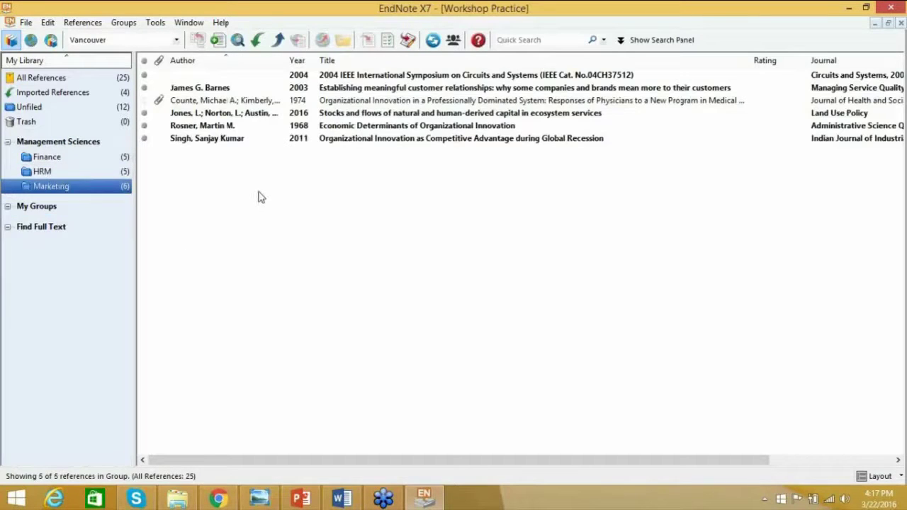
left_click(58, 210)
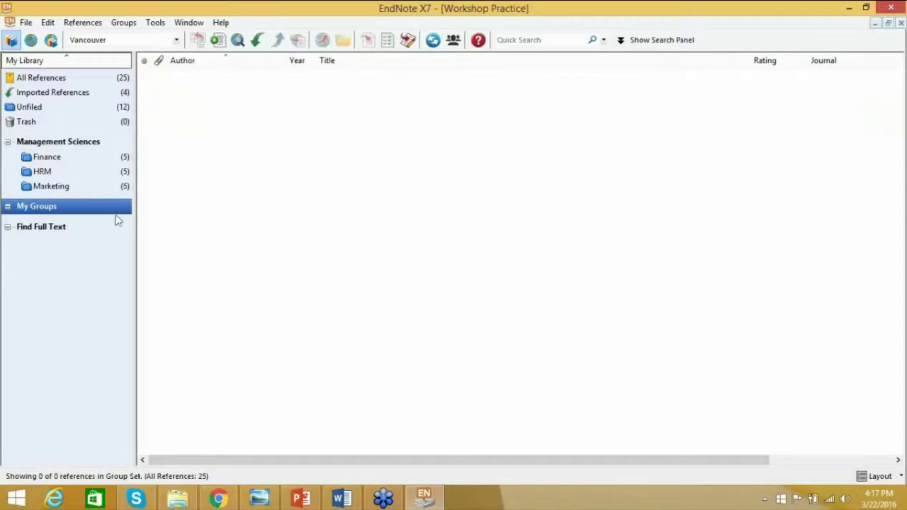
left_click(62, 145)
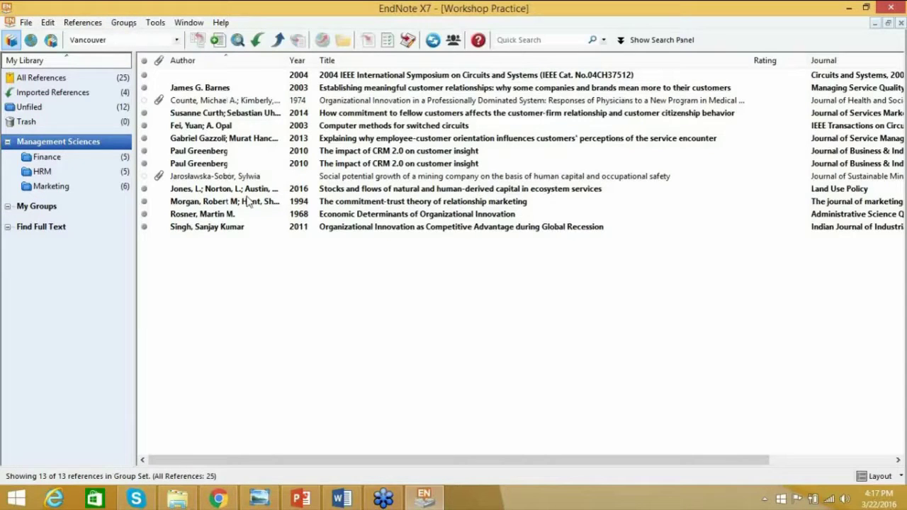
- Rename the Management Sciences group set to Engineering
left_click(115, 24)
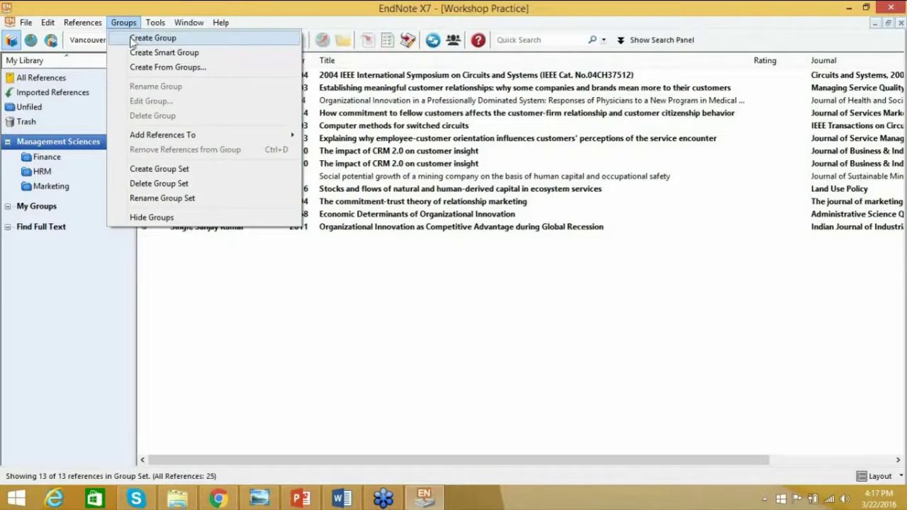
left_click(142, 199)
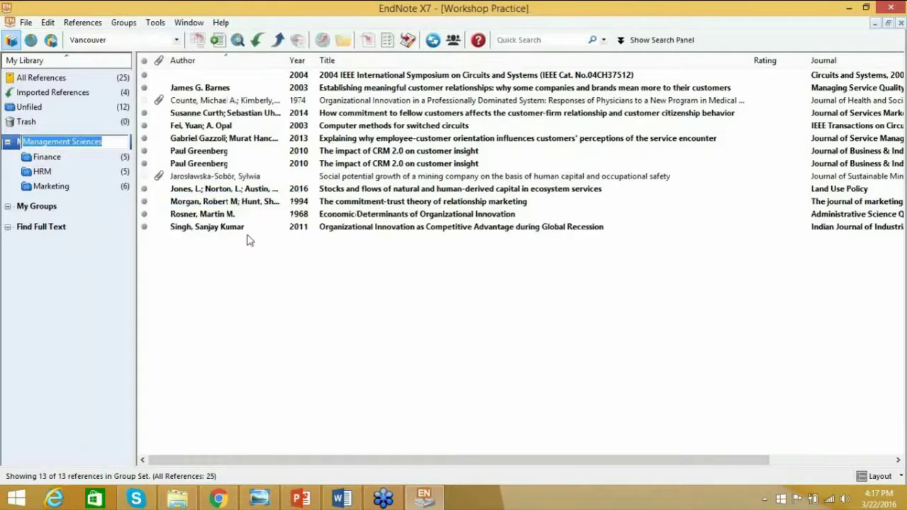
type("En")
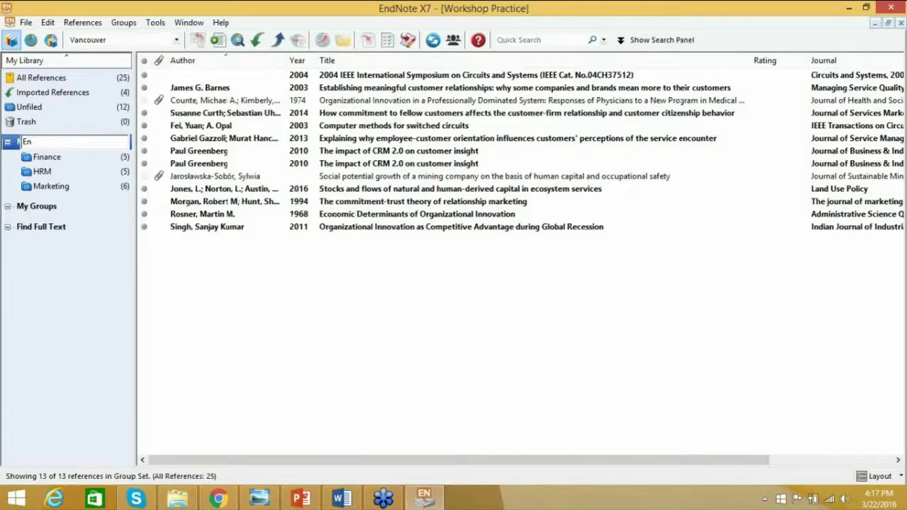
type("gineering")
key("BackSpace")
key("BackSpace")
key("BackSpace")
key("BackSpace")
key("BackSpace")
type("ering")
key("Return")
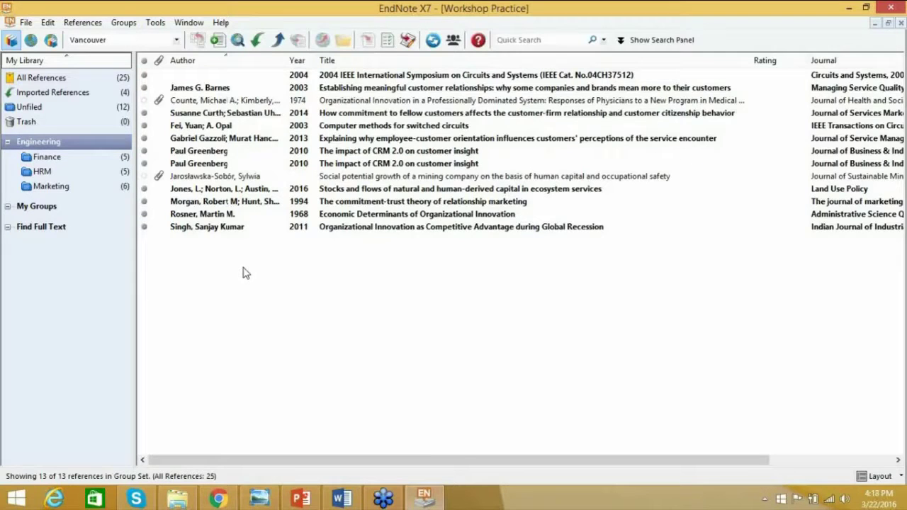
- Rename the group set containing the Finance, HRM and Marketing groups to Management
left_click(96, 149)
right_click(96, 150)
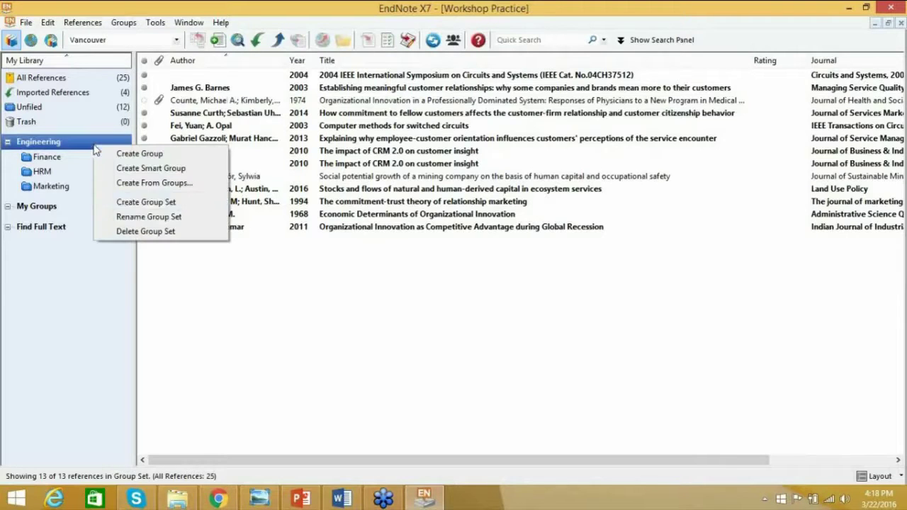
left_click(139, 218)
type("Mana")
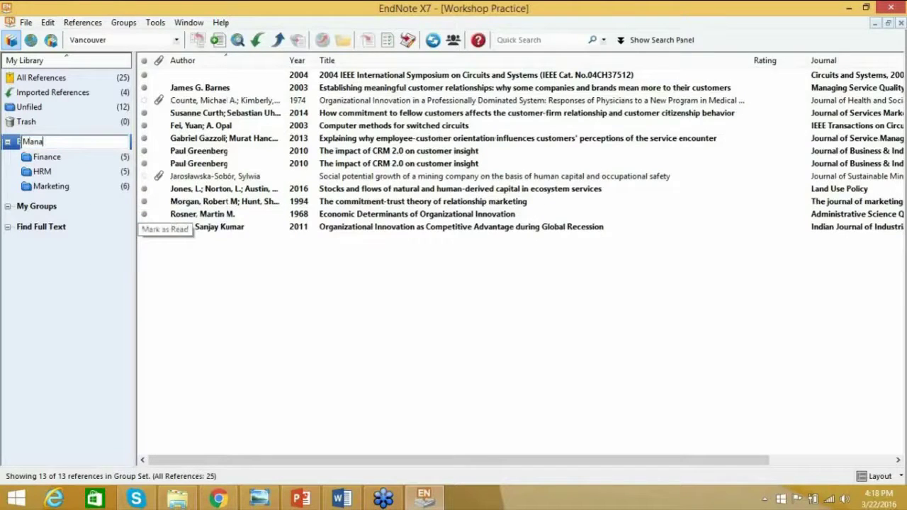
type("gement")
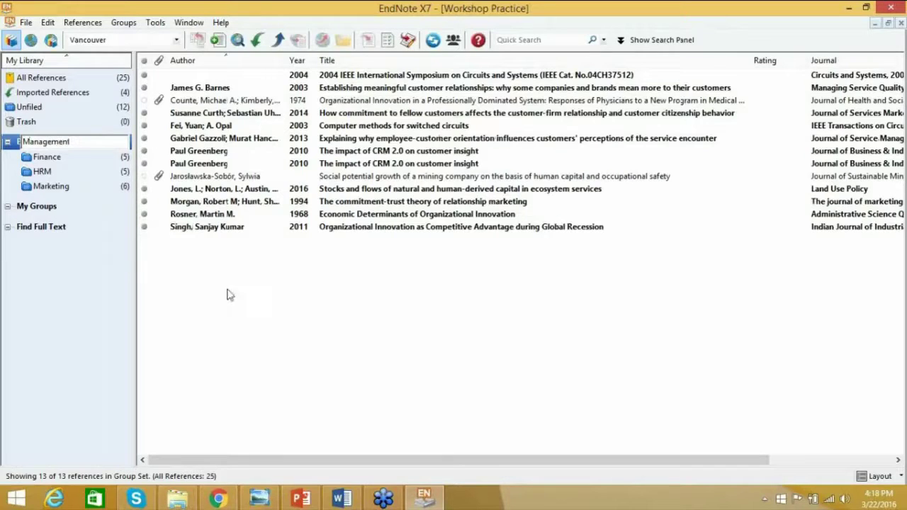
key("Return")
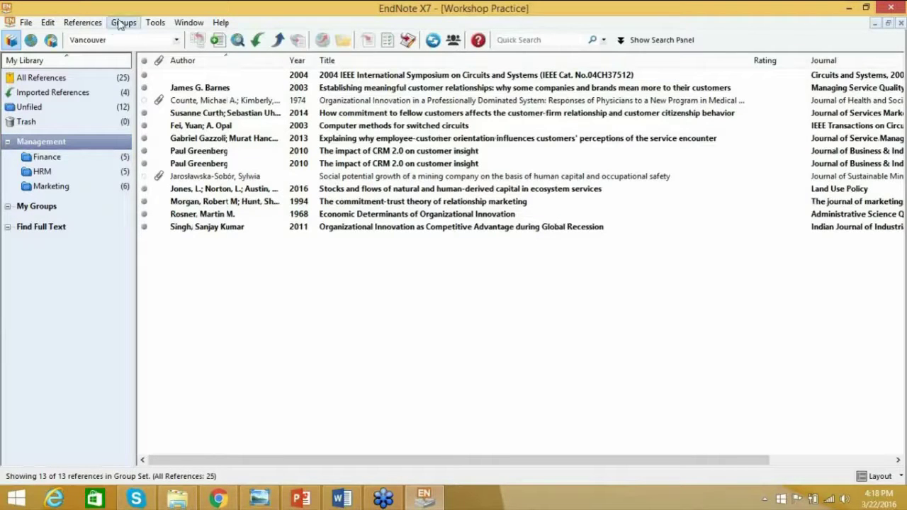
- Create a second group set named Engineering
left_click(122, 23)
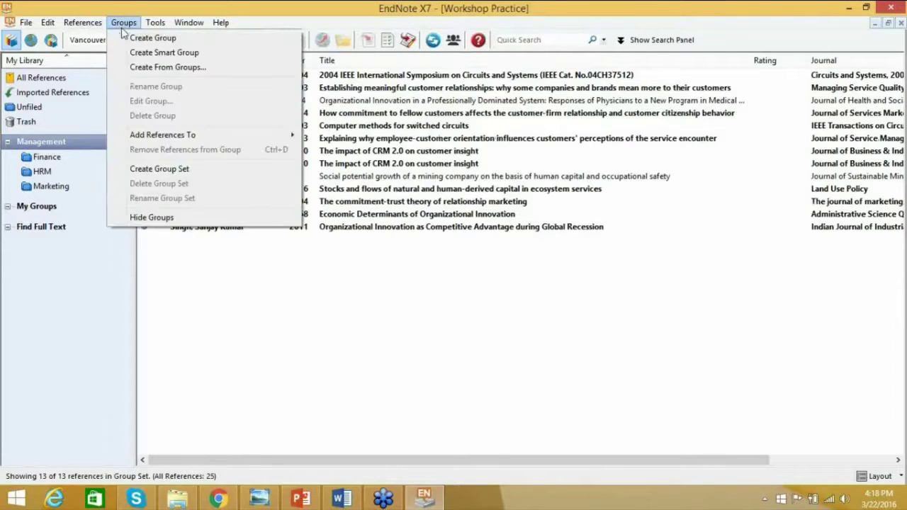
left_click(159, 169)
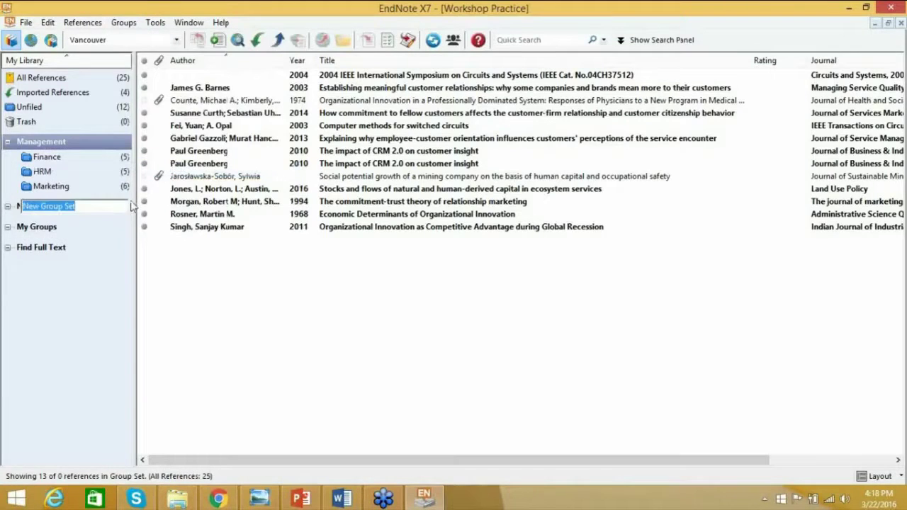
type("Engineering")
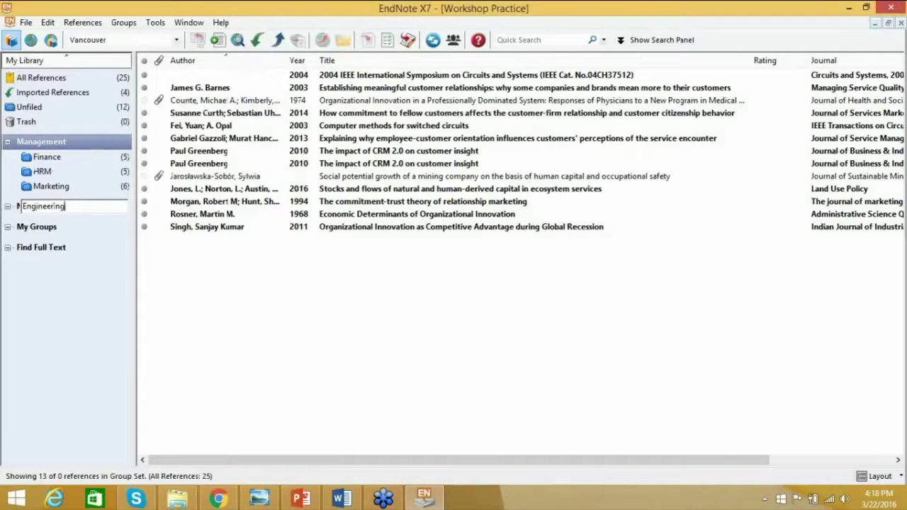
key("Return")
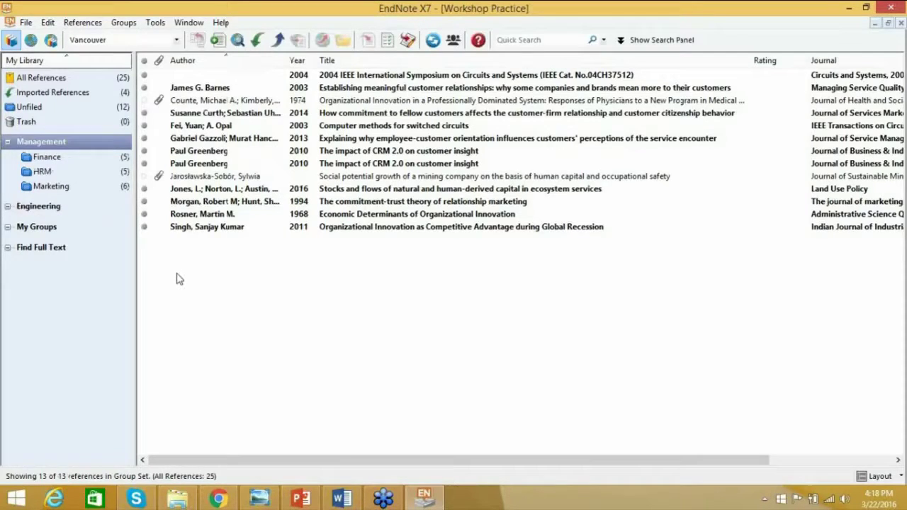
- Create a group named Civil in the Engineering group set
left_click(56, 210)
left_click(123, 23)
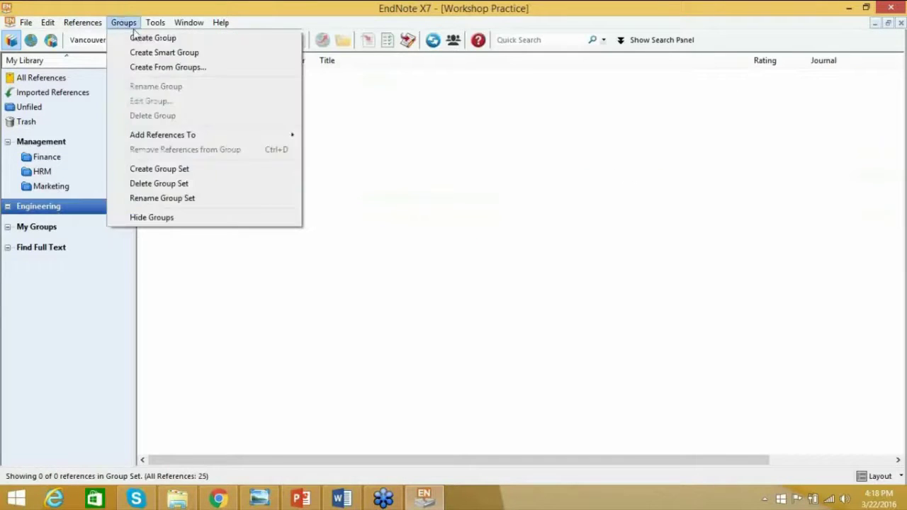
left_click(134, 37)
left_click(121, 23)
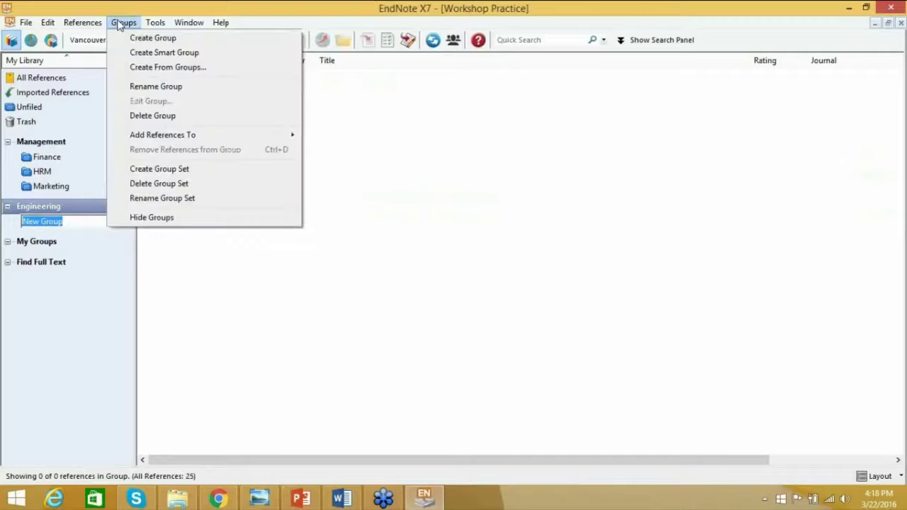
left_click(98, 221)
key("BackSpace")
key("BackSpace")
key("BackSpace")
key("BackSpace")
key("BackSpace")
key("BackSpace")
key("BackSpace")
key("BackSpace")
key("BackSpace")
type("Civil")
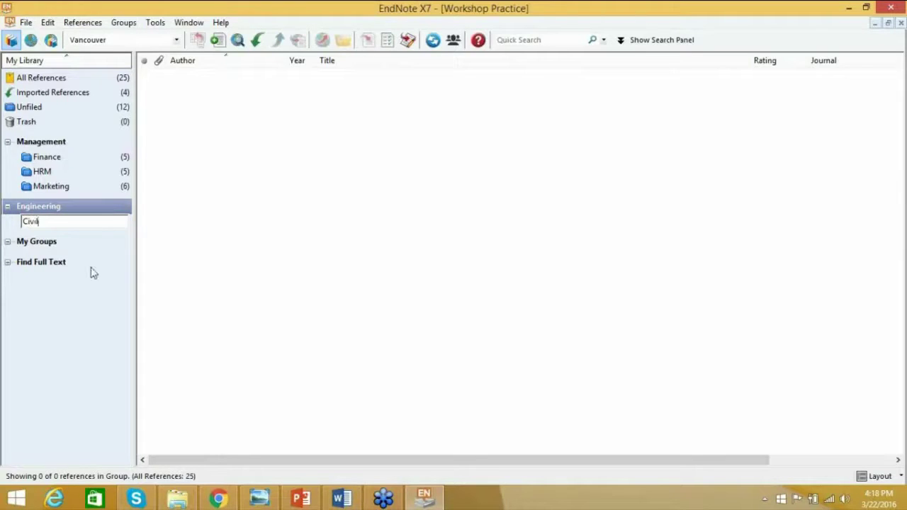
left_click(201, 259)
- Add a group named Mechnical to the Engineering group set
left_click(132, 24)
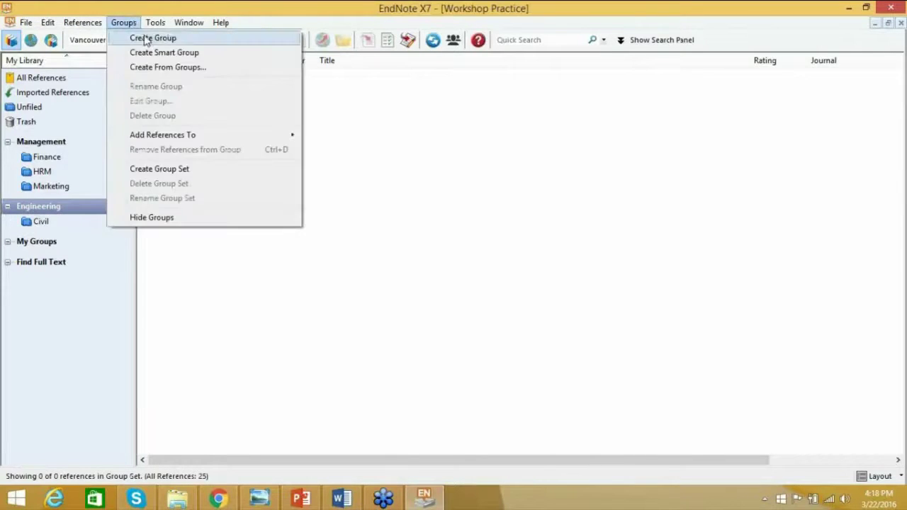
left_click(149, 37)
type("Me")
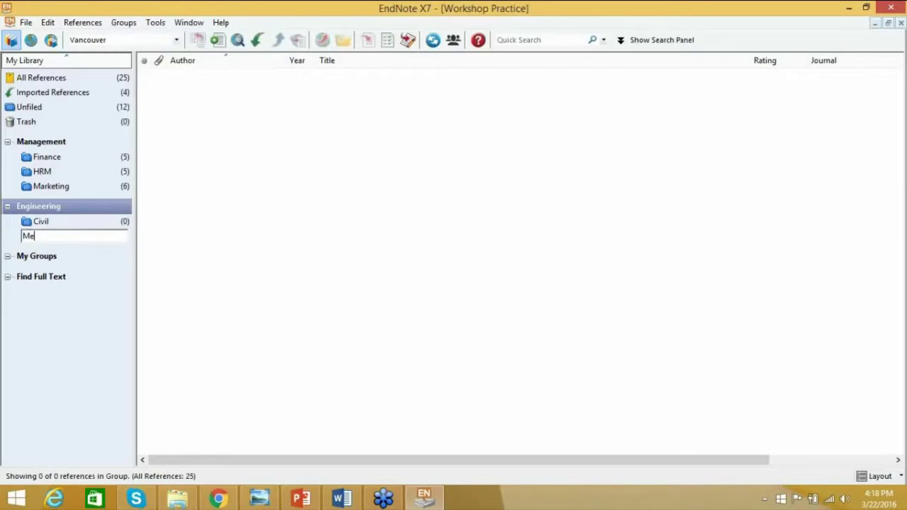
type("chnical")
left_click(160, 245)
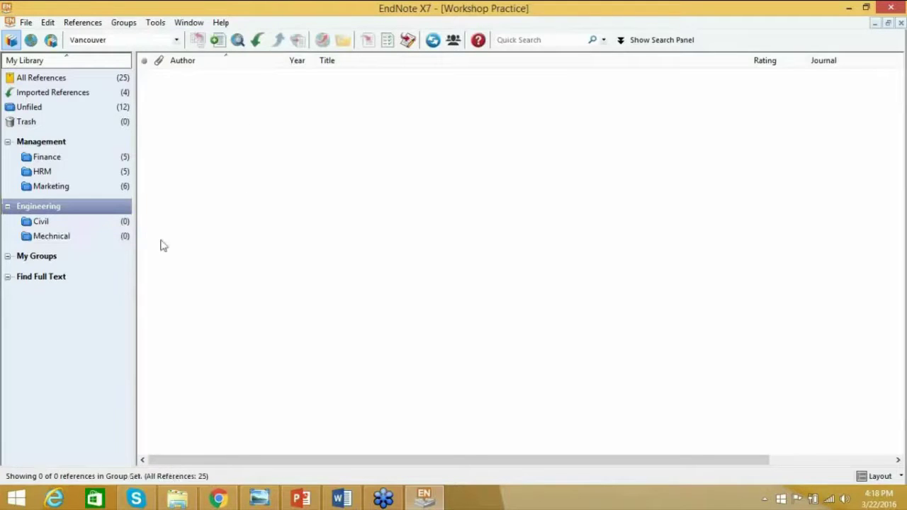
- Add a group named Electrical to the Engineering group set
left_click(131, 24)
left_click(153, 38)
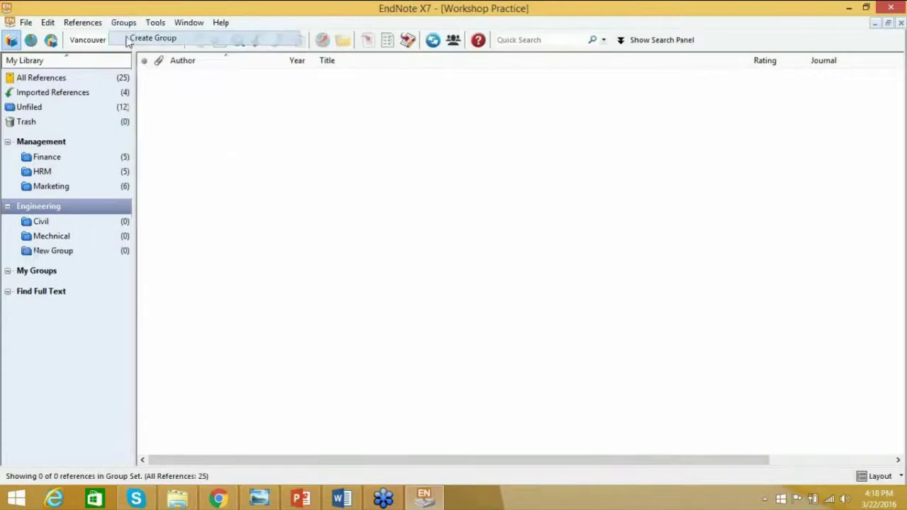
type("Electri")
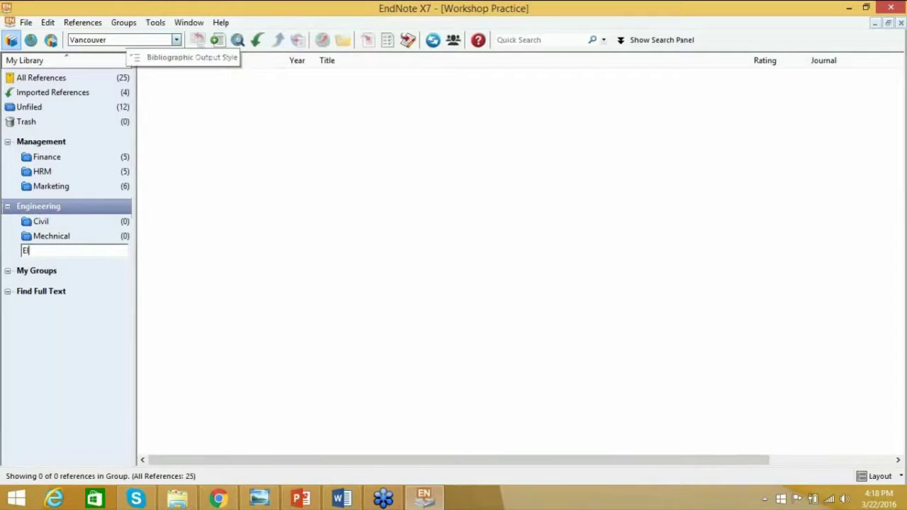
type("cal")
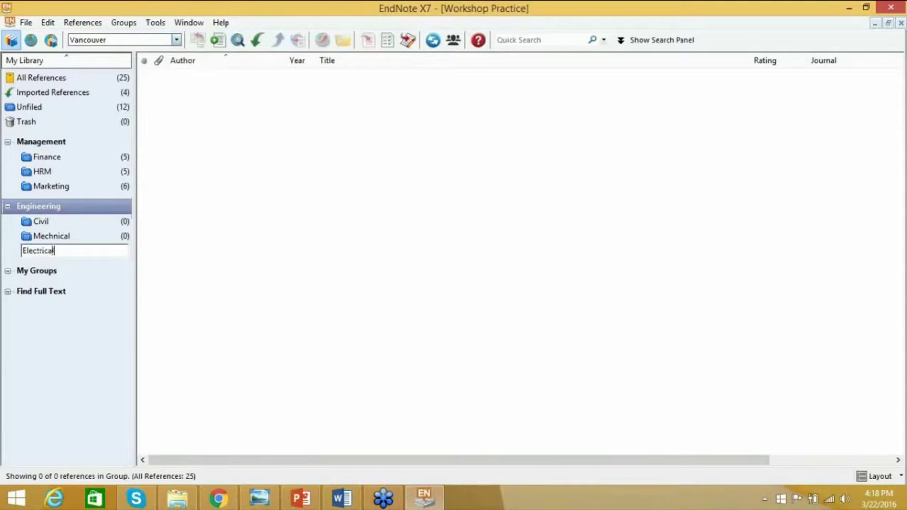
key("Return")
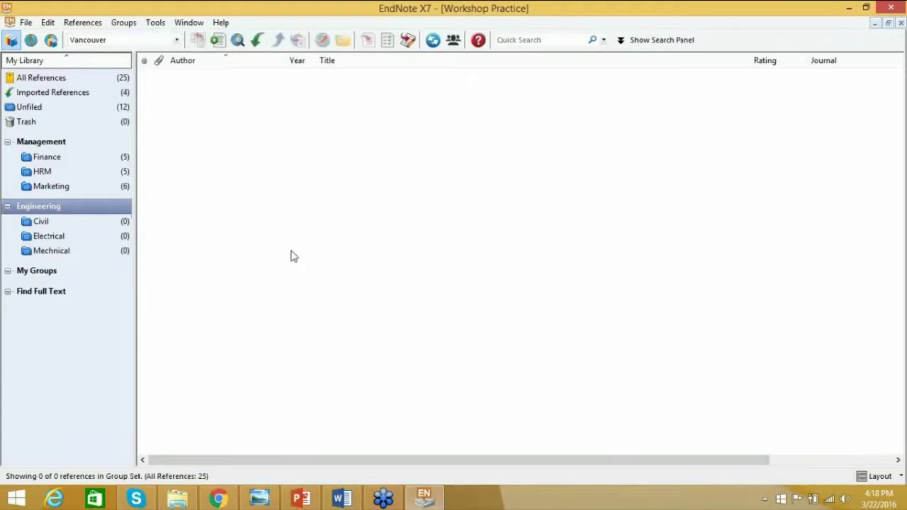
- From all references, add the Organizational Innovation and Organizational Change reference to the Civil group
left_click(29, 144)
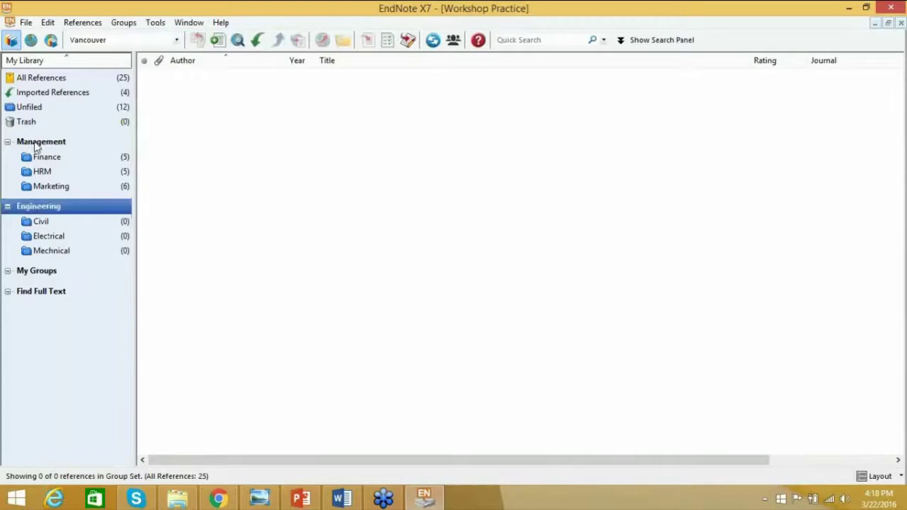
left_click(43, 81)
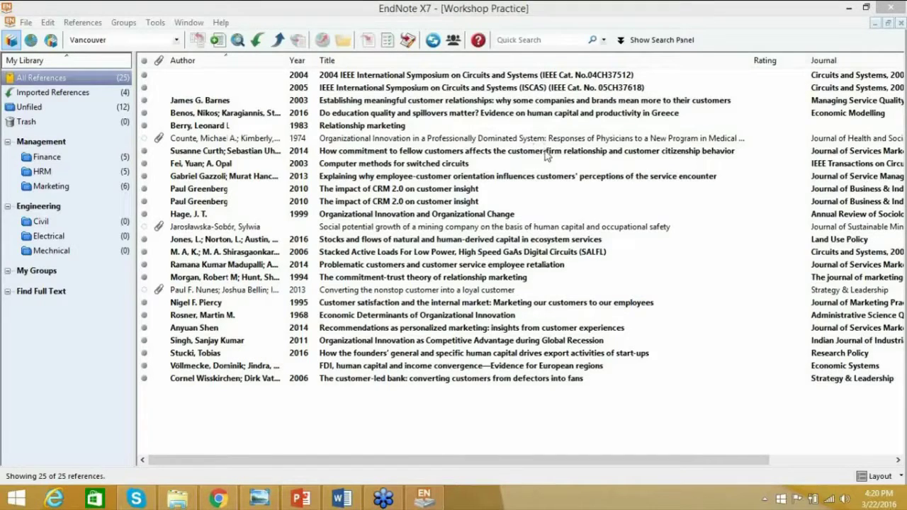
left_click(413, 218)
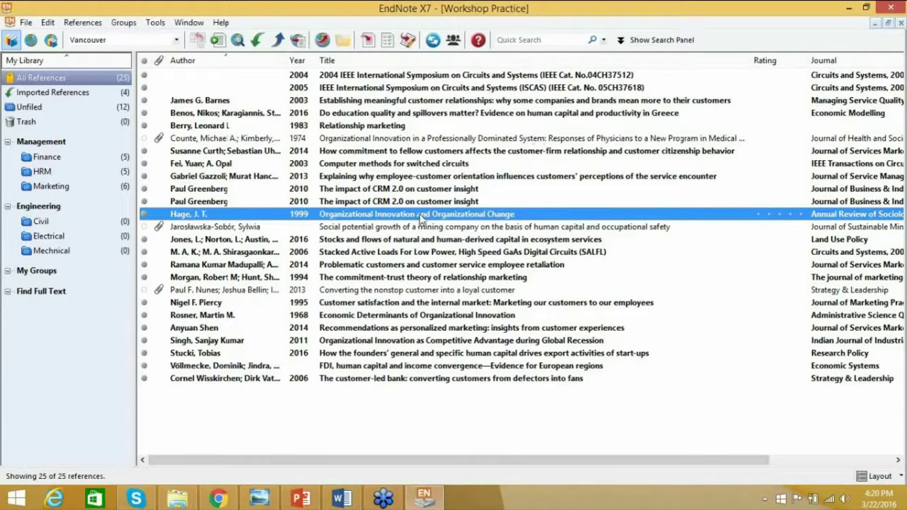
left_click_drag(225, 228, 122, 224)
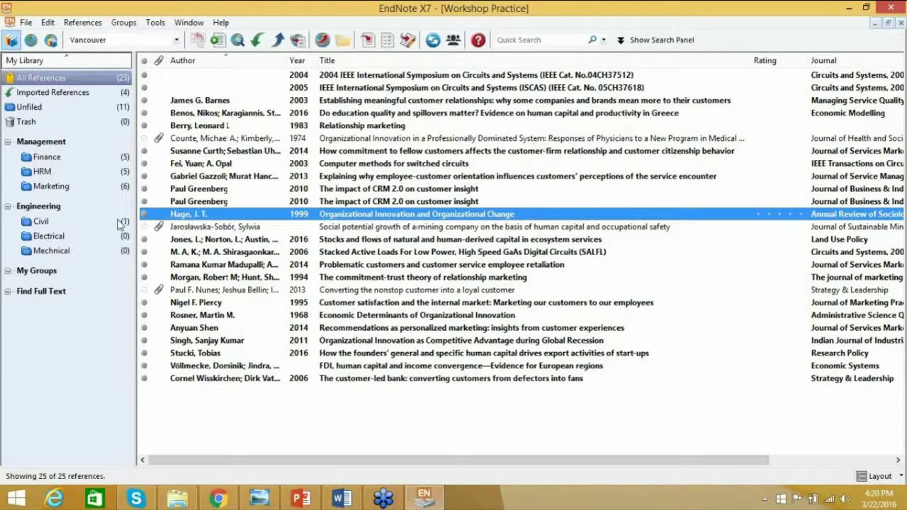
- Add the Problematic customers, Stacked Active Loads and Stocks and flows references to the Electrical group
left_click(386, 265)
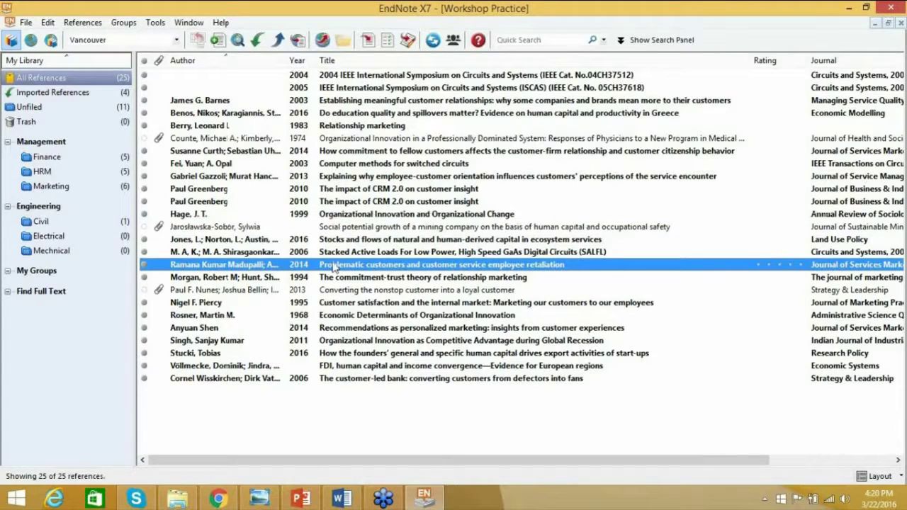
left_click(229, 253, "ctrl")
left_click(228, 240, "ctrl")
left_click_drag(496, 245, 125, 238)
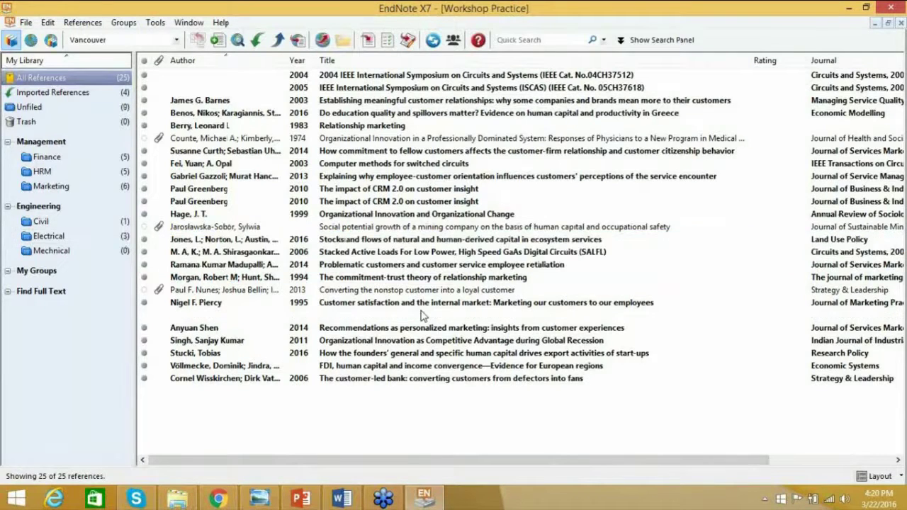
- Add the Relationship marketing reference to the Finance, Electrical and Mechnical groups
left_click(422, 315)
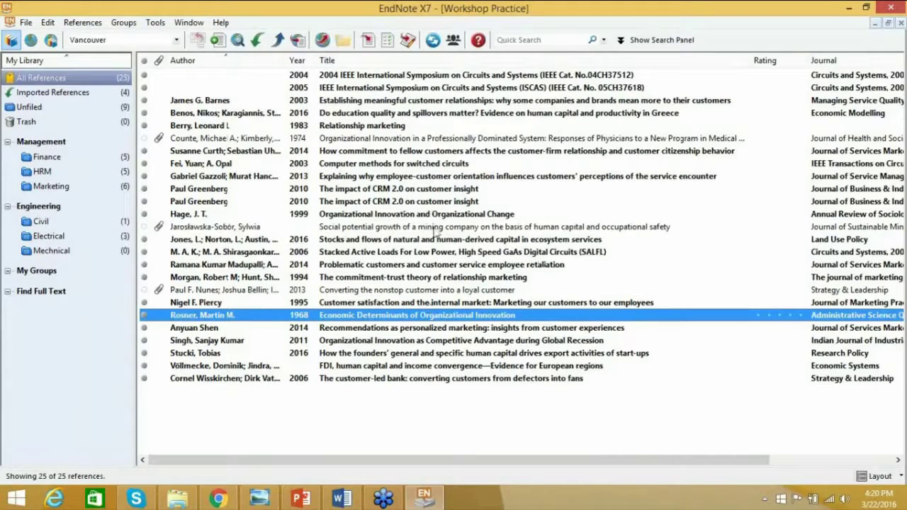
left_click(347, 128)
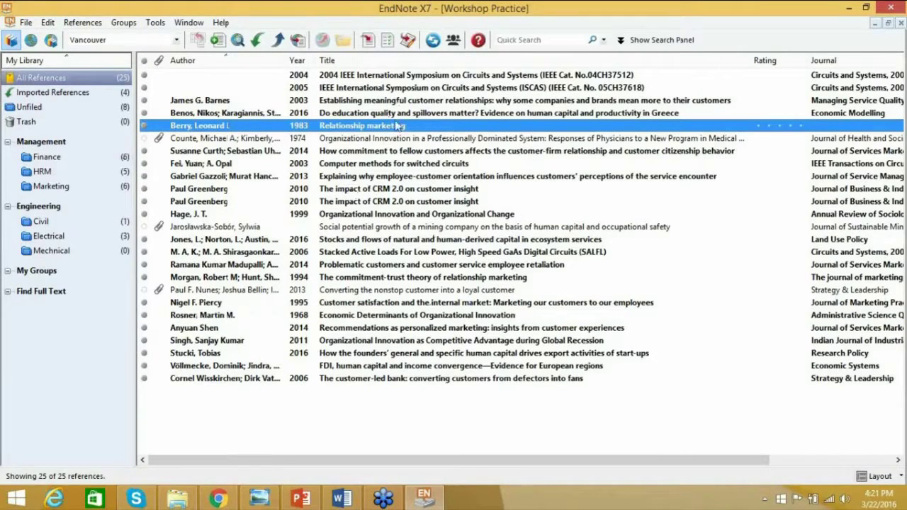
left_click_drag(397, 129, 125, 237)
left_click_drag(441, 129, 89, 254)
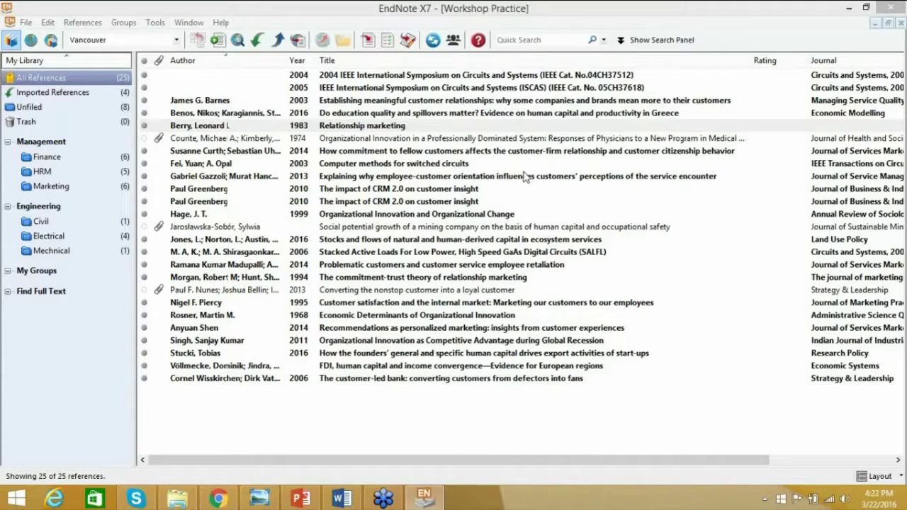
- Create a new group set named Medical in the library and select it
left_click(450, 214)
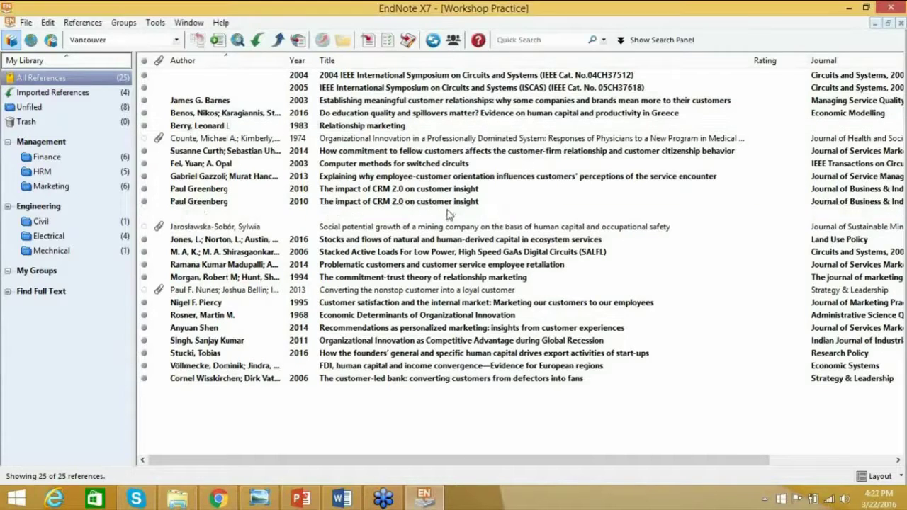
left_click(123, 23)
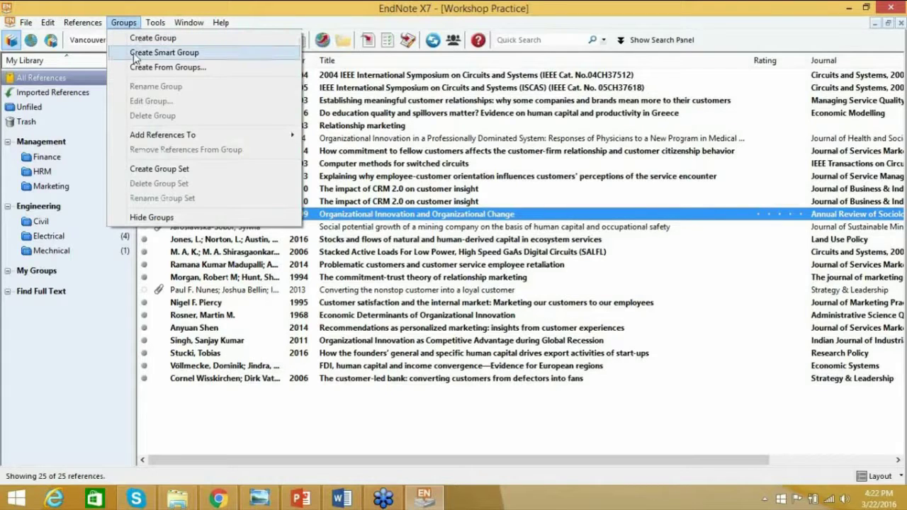
left_click(159, 170)
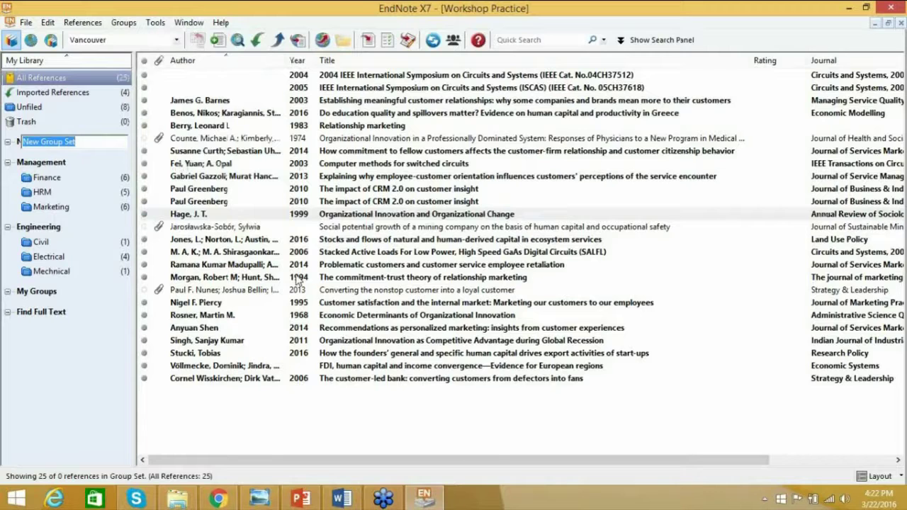
type("Me")
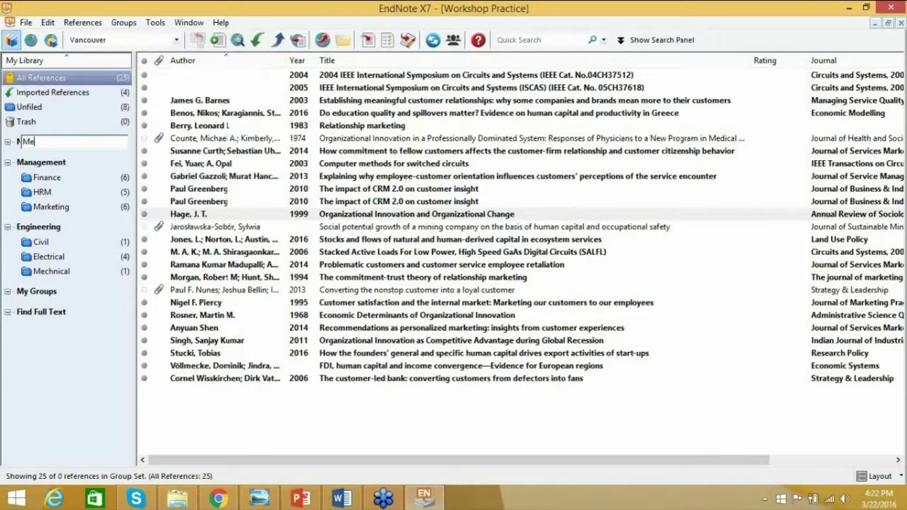
type("dical")
left_click(371, 214)
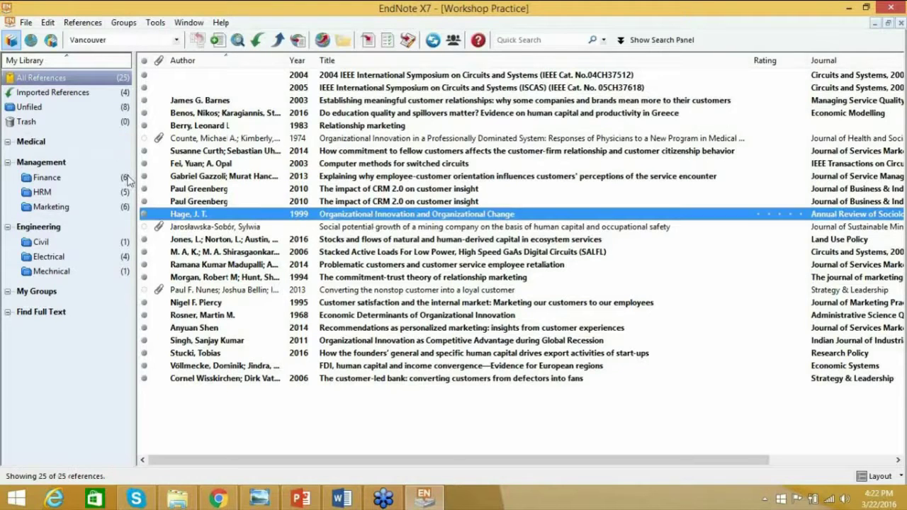
left_click(48, 142)
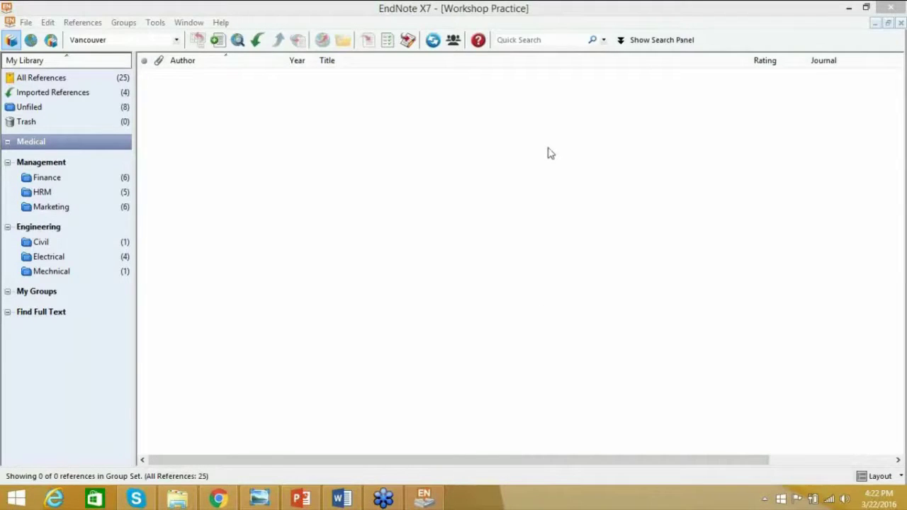
left_click(425, 498)
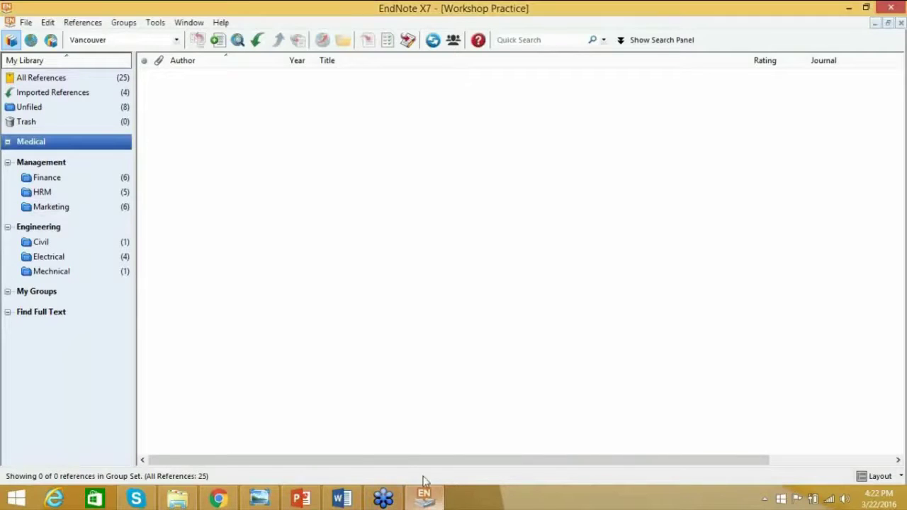
- Switch to the EndNote_Zeeshan presentation in PowerPoint and view the slides on importing files or folders and opening EndNote from Word
left_click(300, 498)
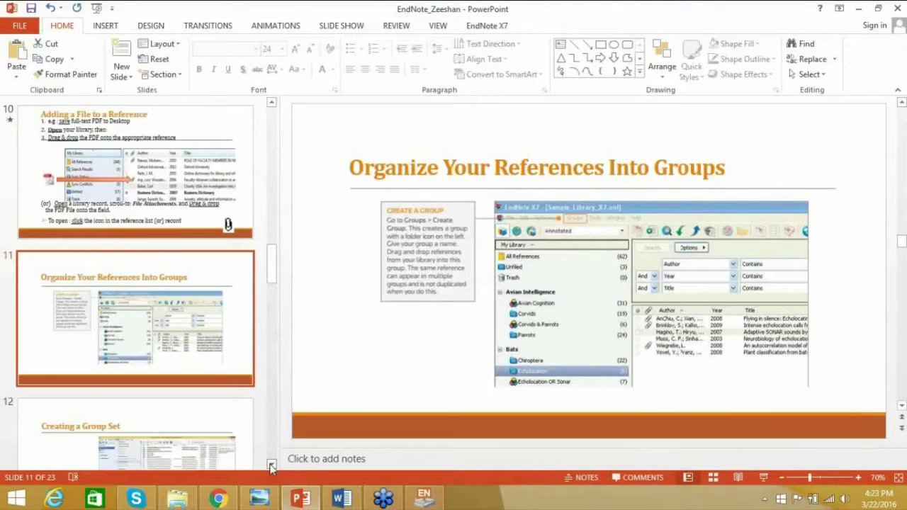
left_click(270, 465)
left_click(271, 465)
left_click(271, 465)
left_click(271, 465)
left_click(270, 465)
left_click(271, 466)
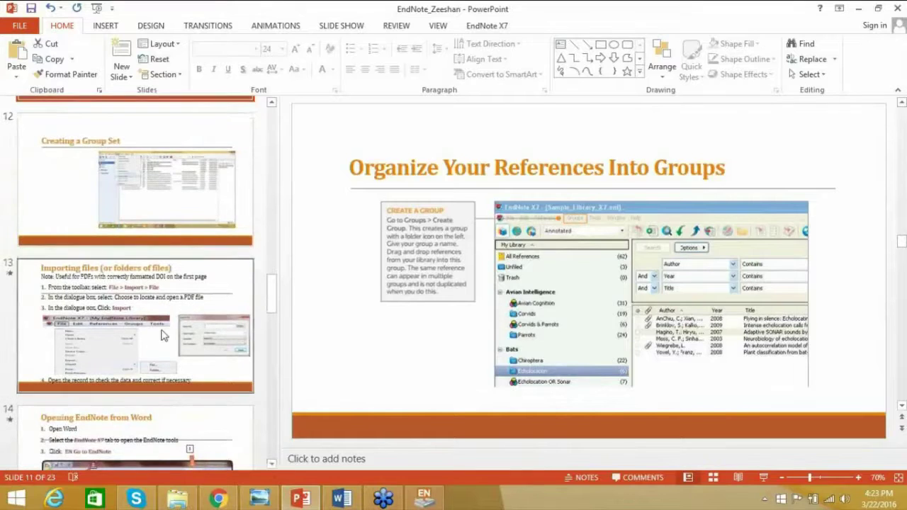
left_click(161, 335)
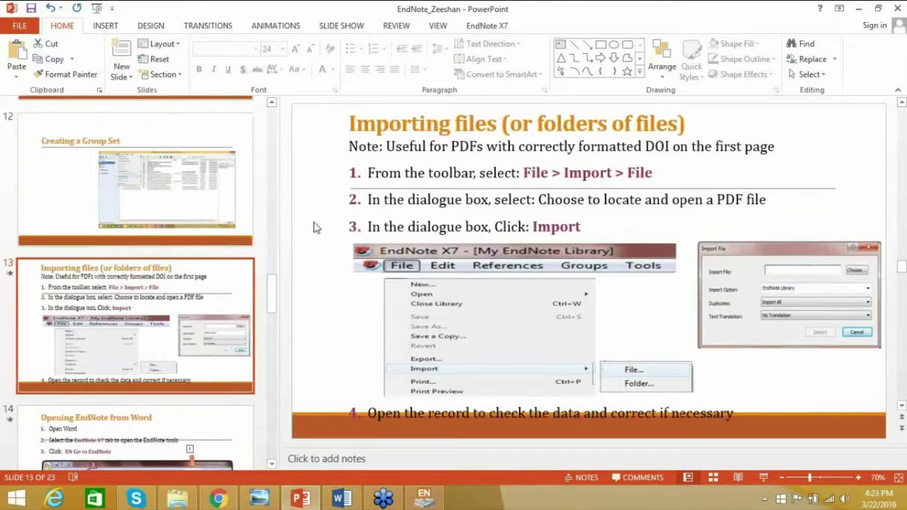
left_click(234, 443)
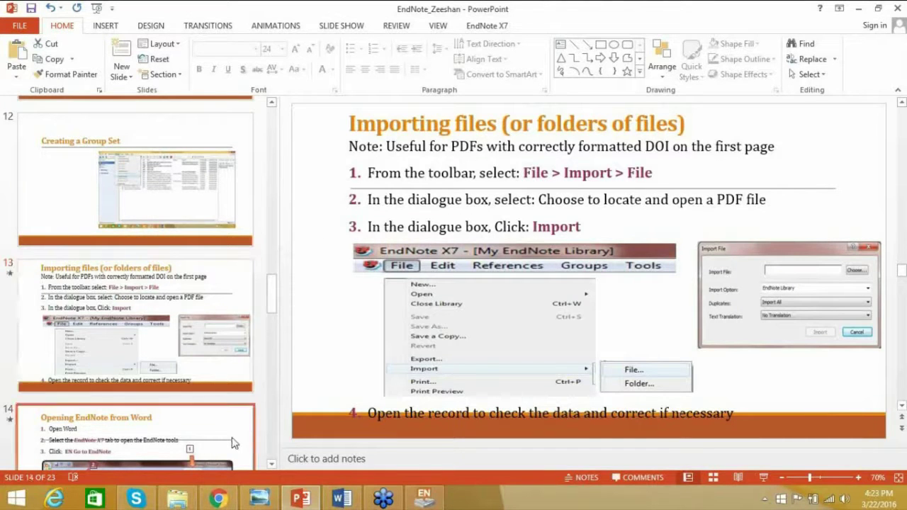
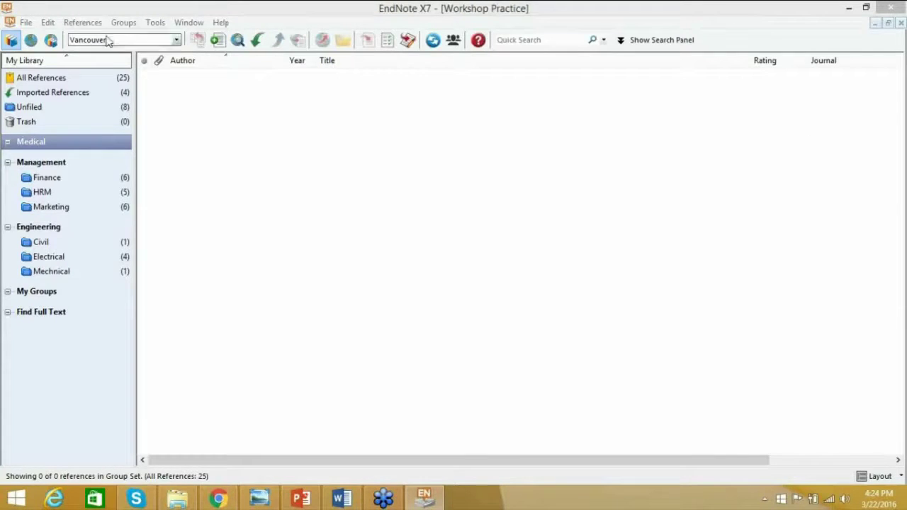
- Back in EndNote, start importing a single file and browse the Desktop folder for the file to import
left_click(26, 23)
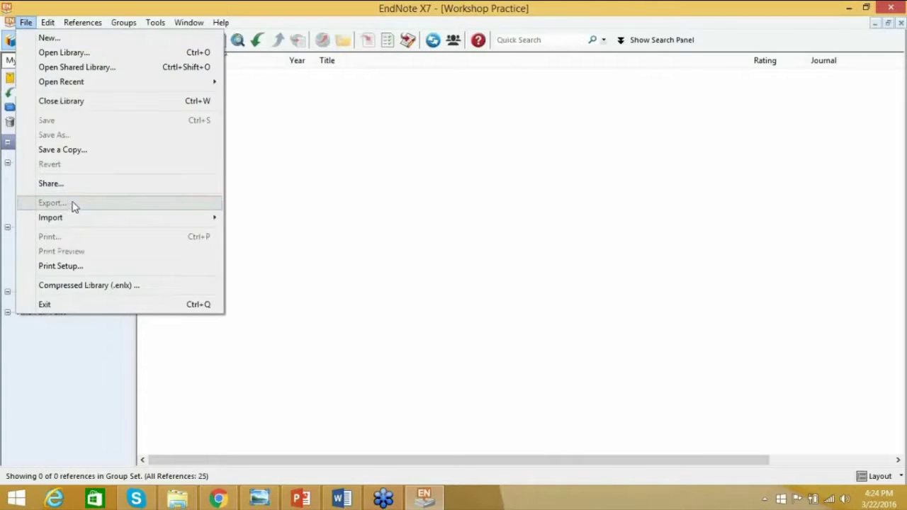
mouse_move(80, 221)
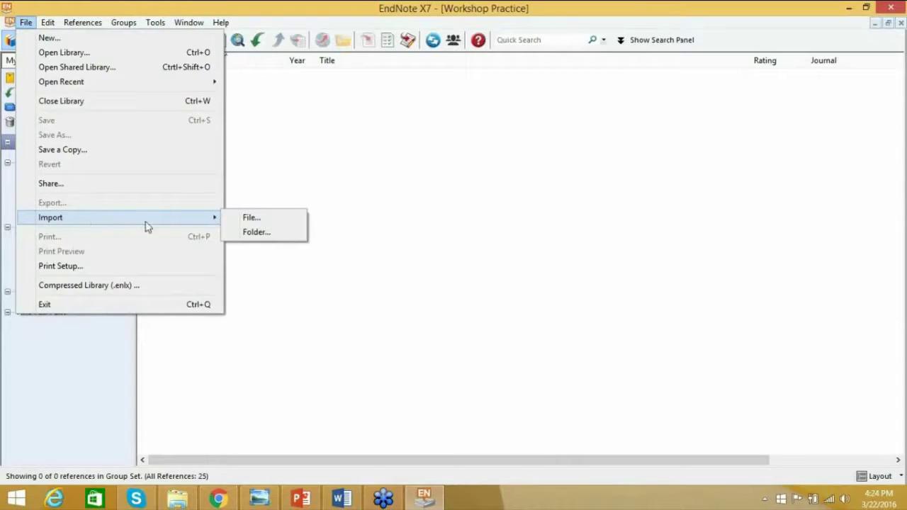
left_click(237, 222)
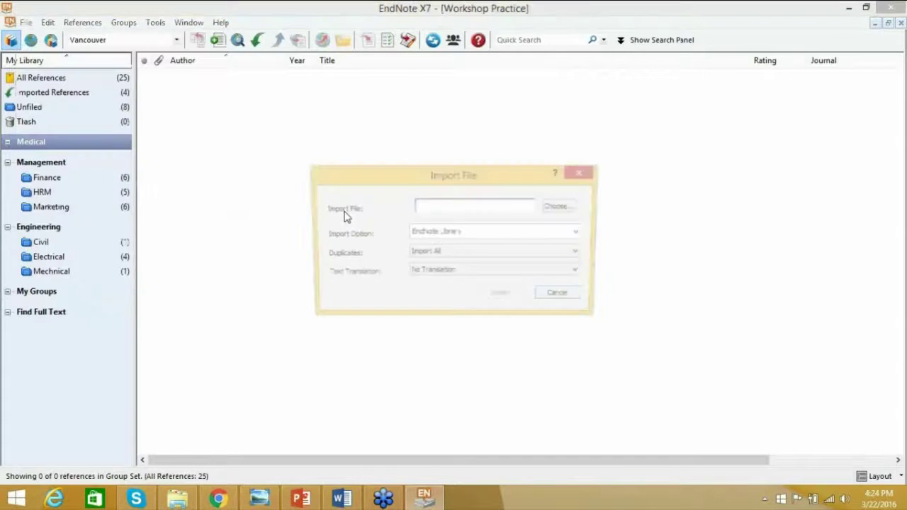
left_click(577, 208)
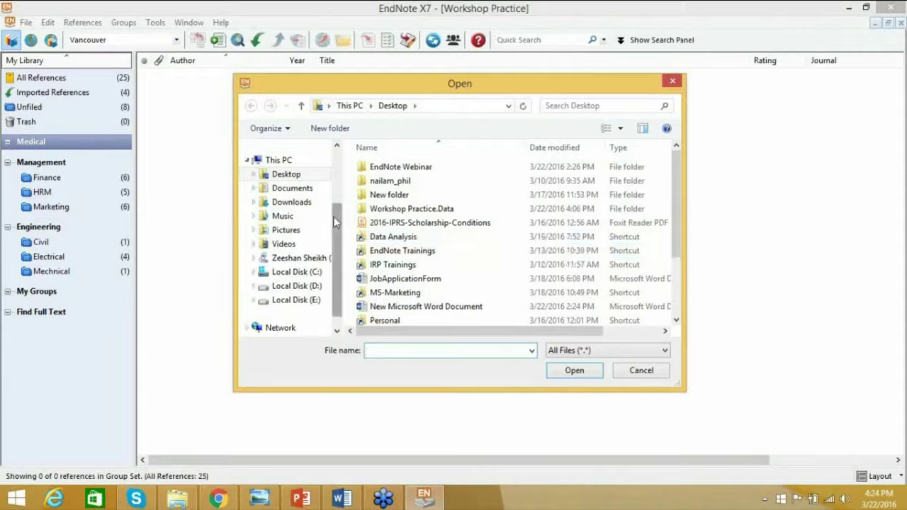
scroll(333, 195, "up", 1)
left_click_drag(678, 191, 684, 251)
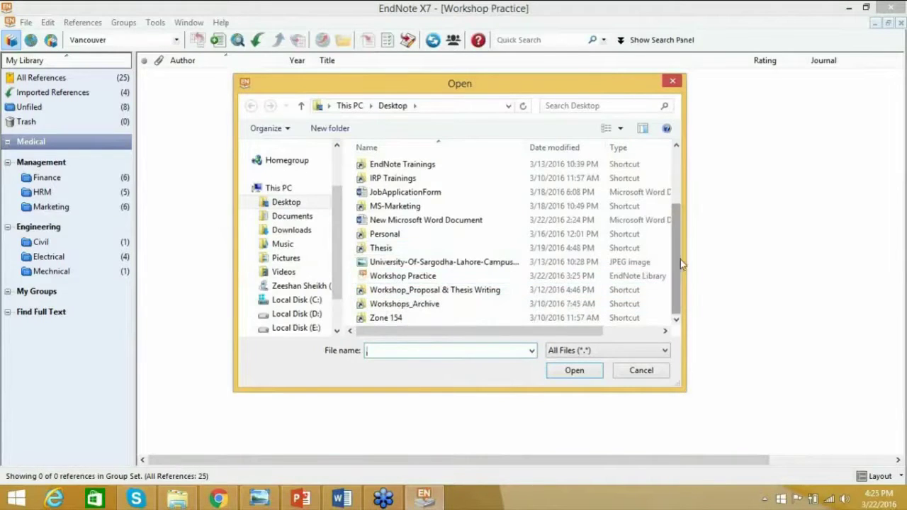
- Try to import Sample Article.pdf from the desktop's EndNote Webinar folder using the EndNote Library import option, and check All References
mouse_move(680, 262)
left_mouse_down()
mouse_move(684, 188)
mouse_move(683, 262)
left_mouse_up()
left_click(286, 202)
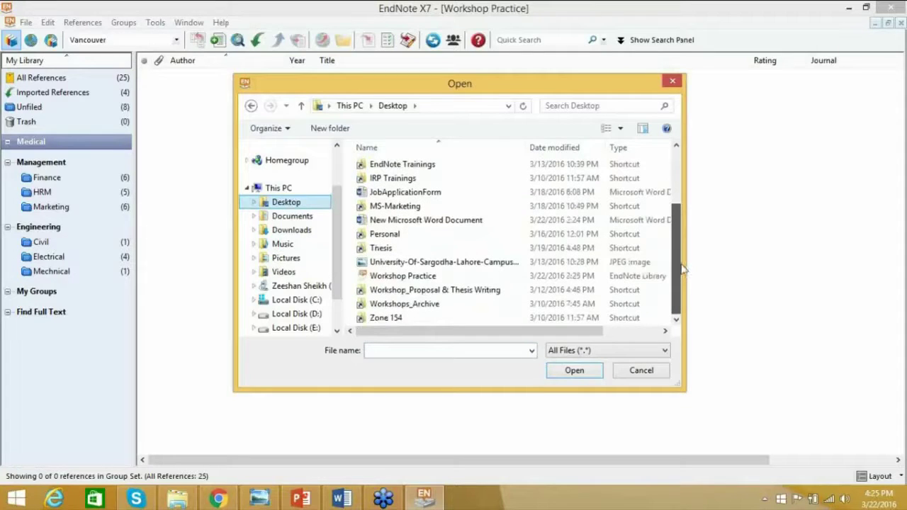
left_click_drag(684, 257, 680, 170)
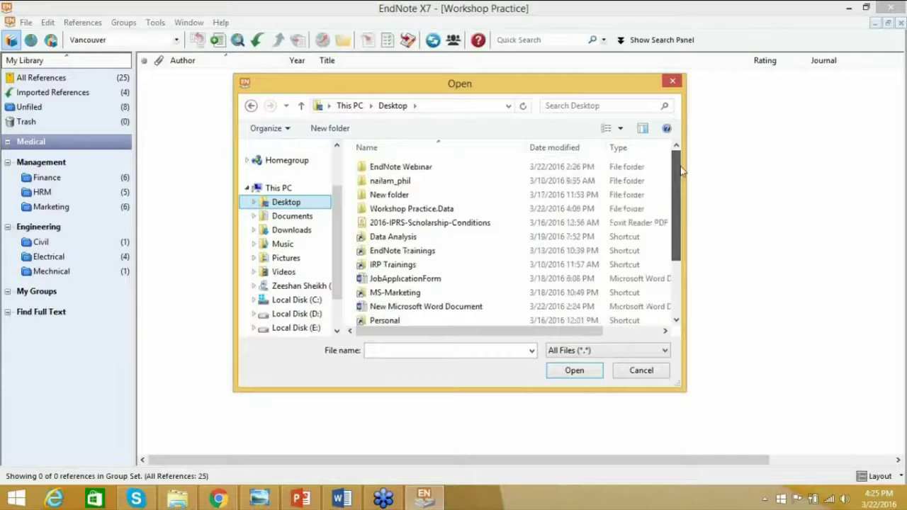
double_click(384, 170)
left_click(391, 215)
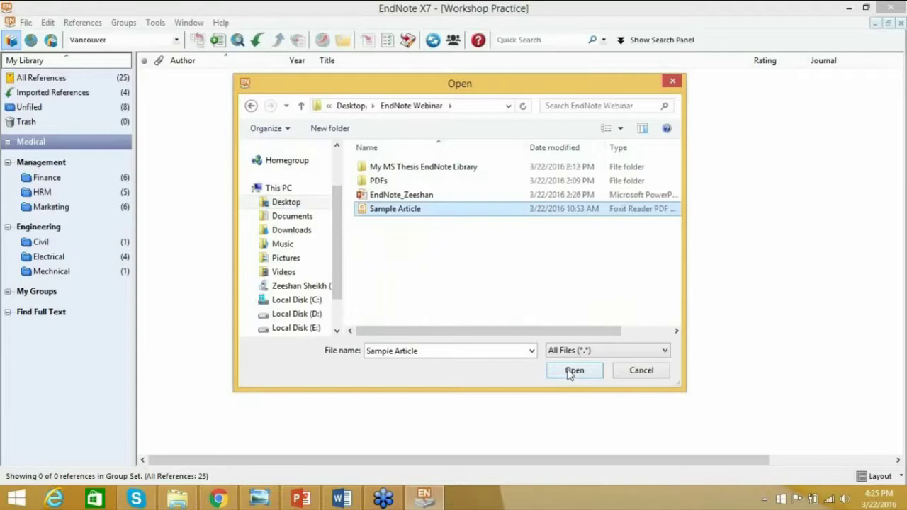
left_click(572, 374)
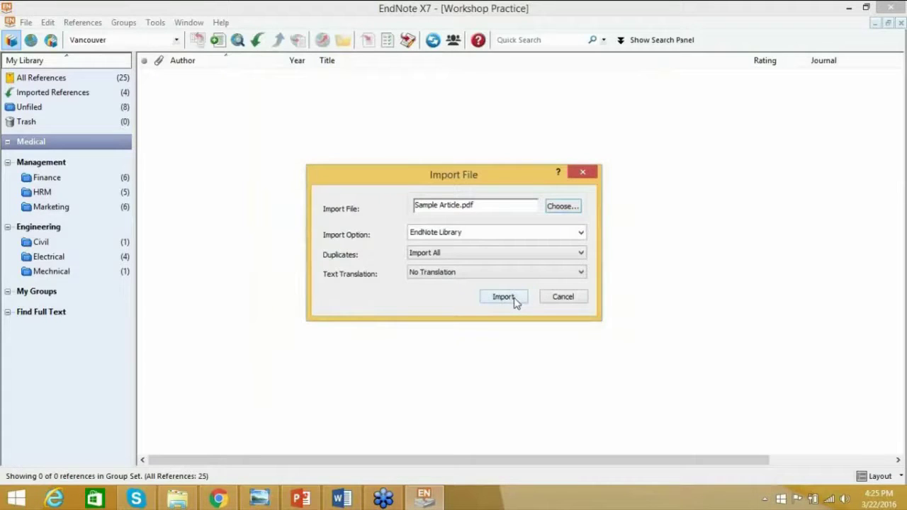
left_click(516, 302)
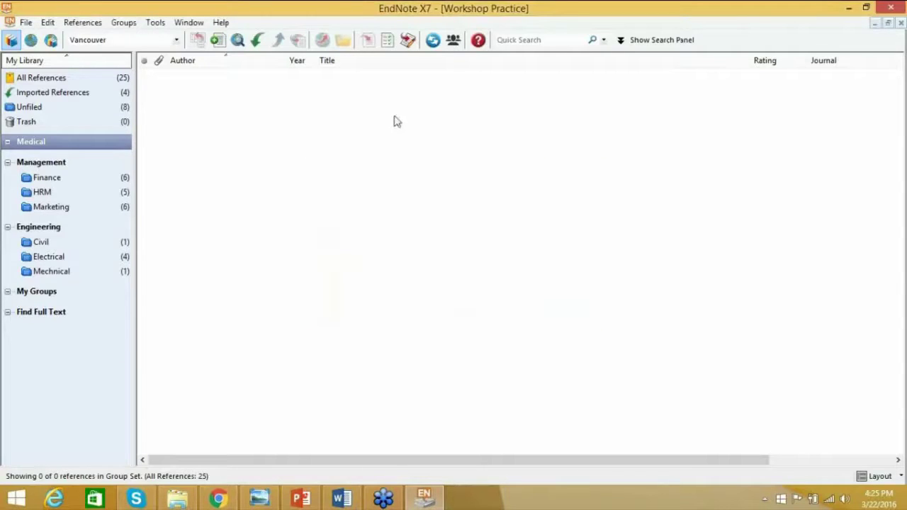
left_click(83, 78)
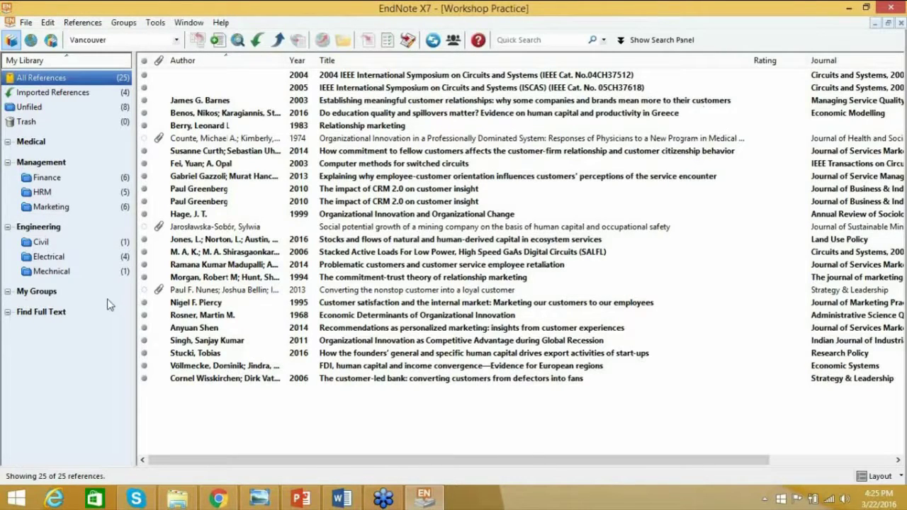
- Try to import the "An Ethical Basis for Relationship Marketing" PDF with the EndNote Library option, and sort the references by attachment
left_click(27, 26)
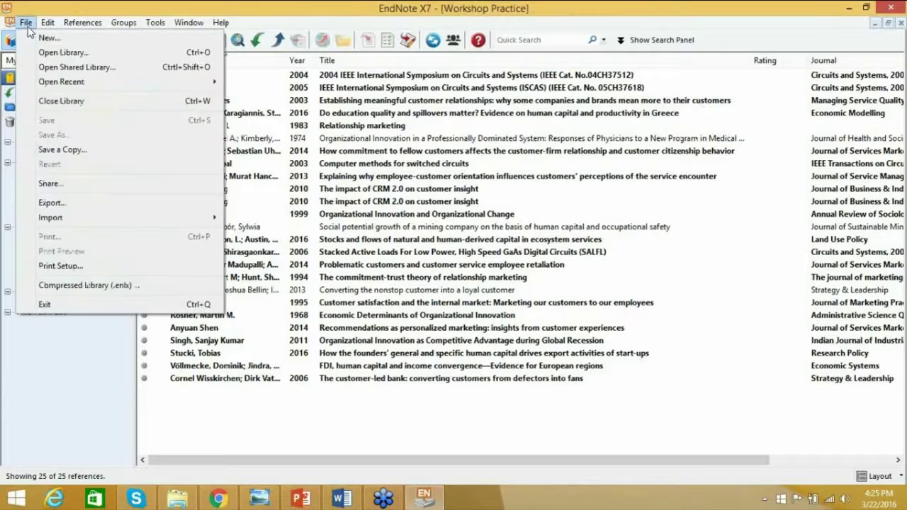
mouse_move(118, 222)
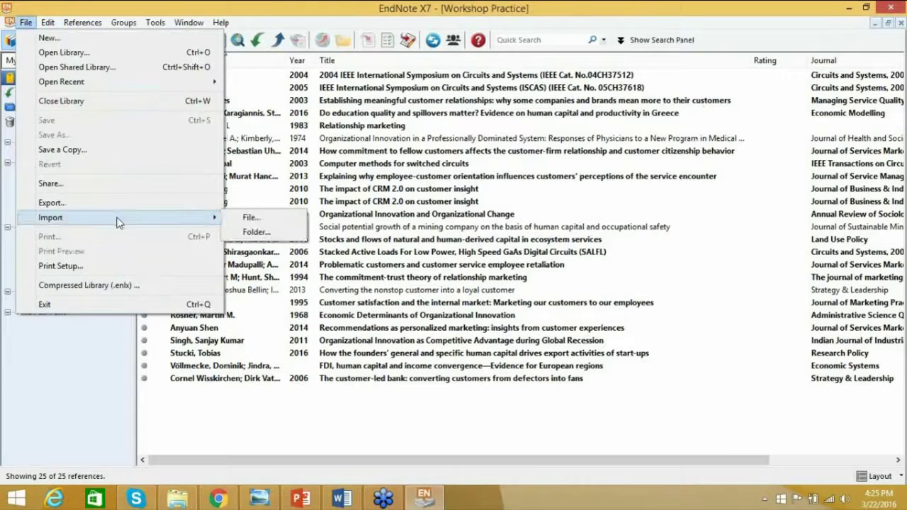
left_click(249, 219)
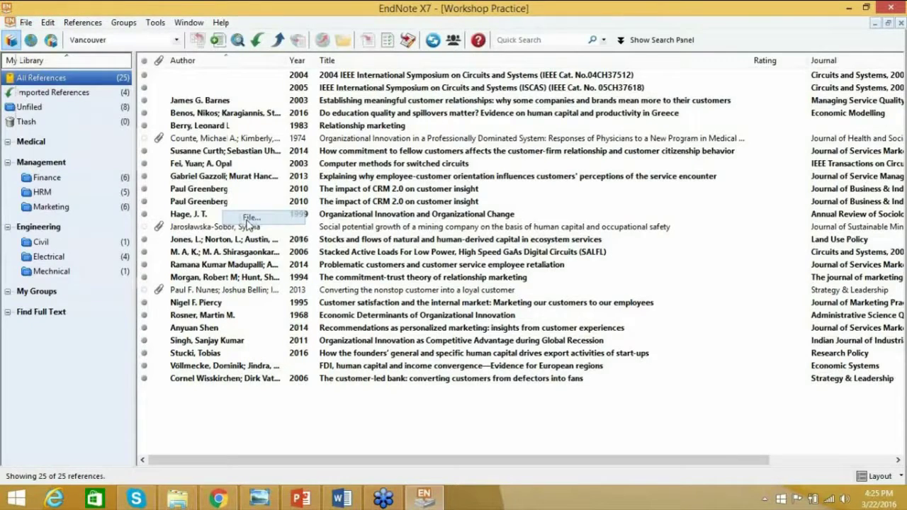
left_click(561, 148)
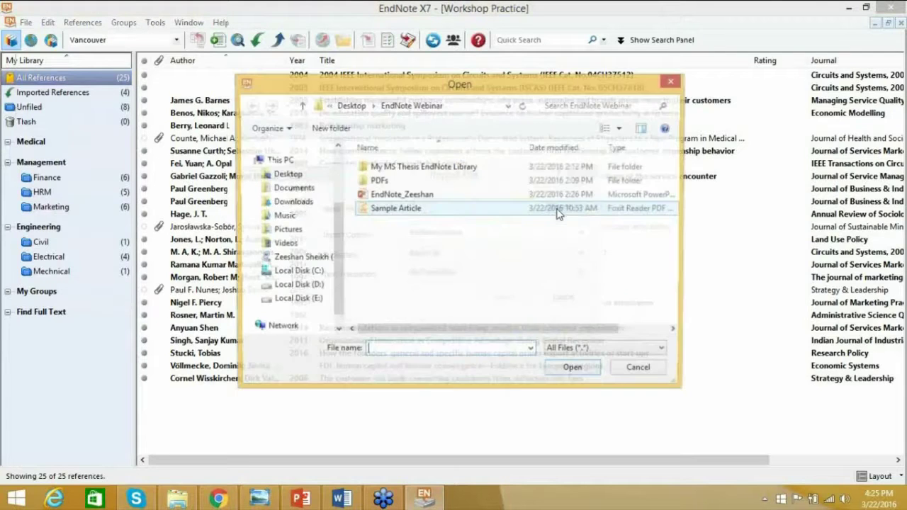
double_click(396, 181)
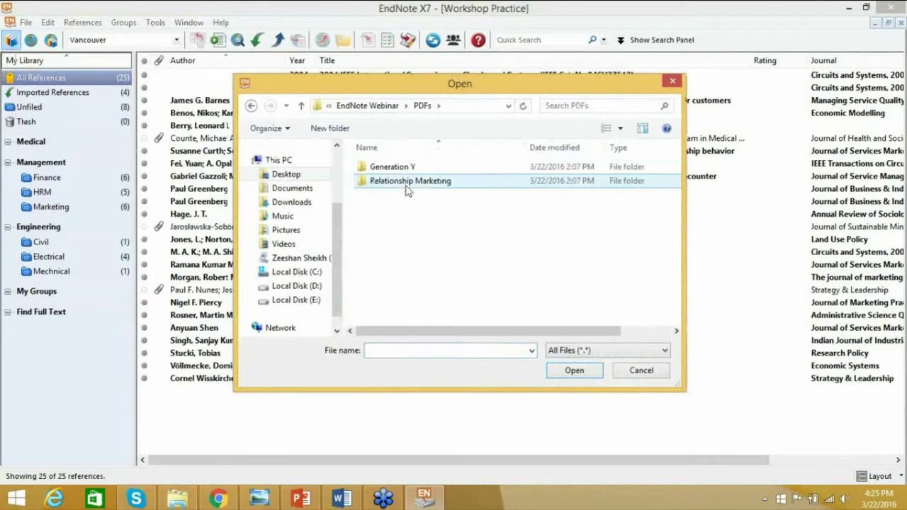
left_click(409, 185)
double_click(409, 185)
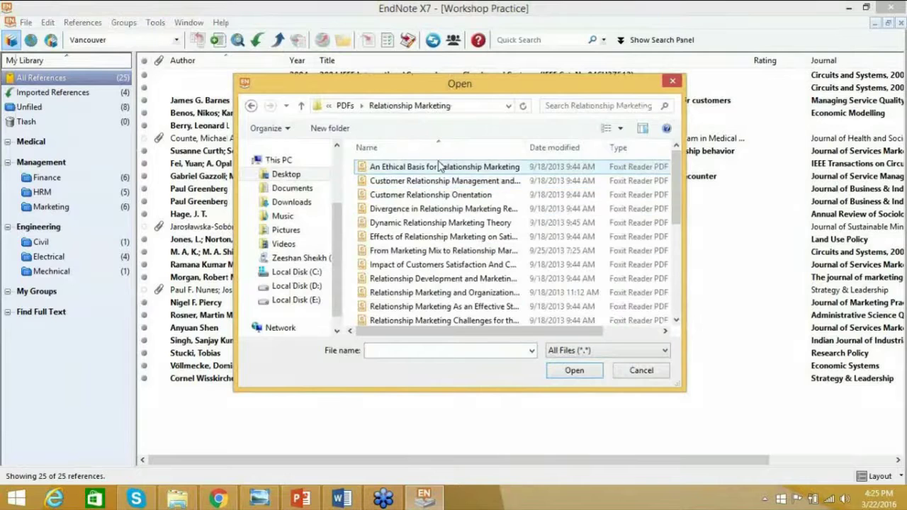
left_click(441, 167)
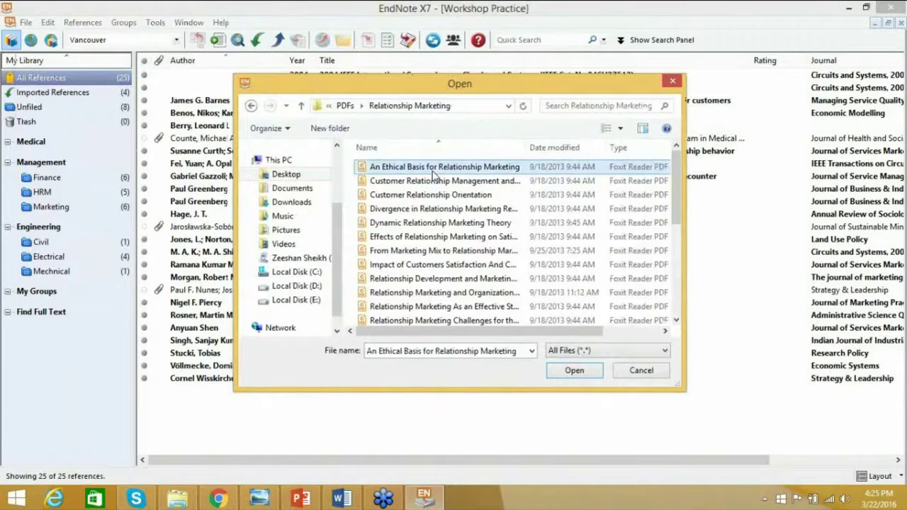
left_click(575, 371)
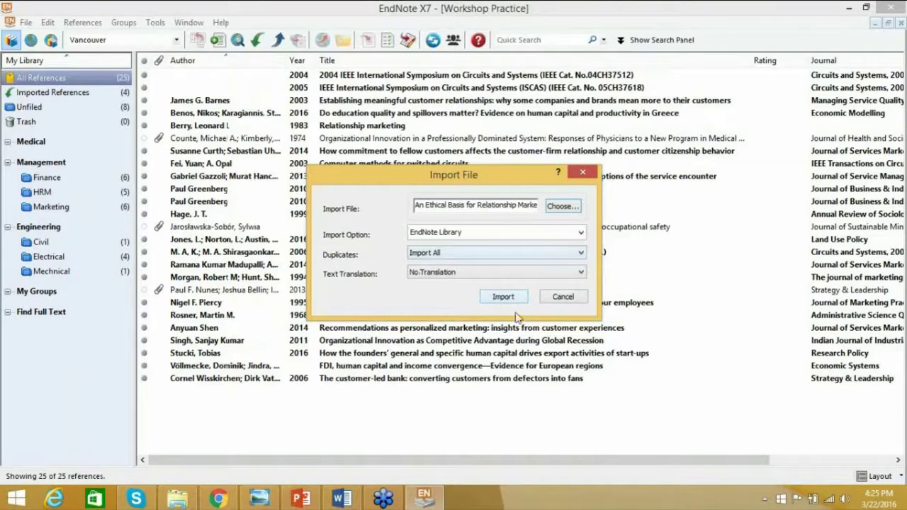
left_click(519, 301)
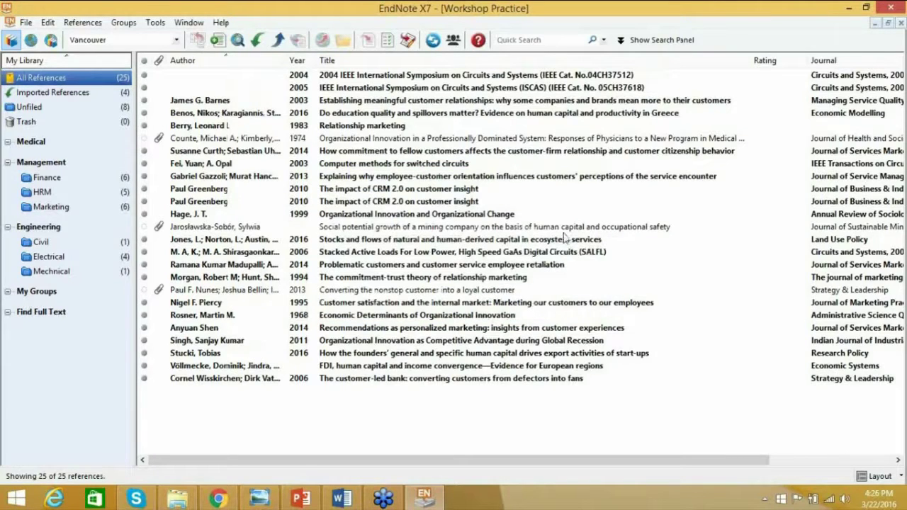
left_click(160, 63)
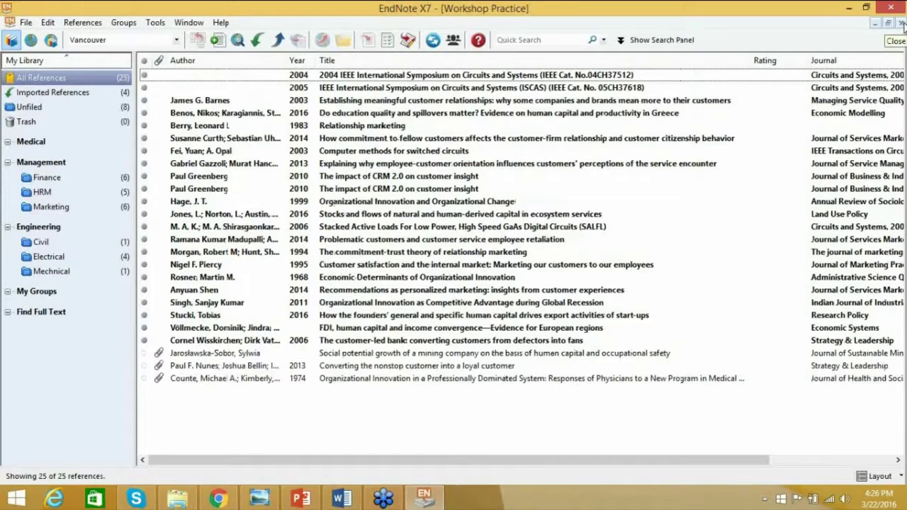
- Try to import the "Effects of Relationship Marketing on Satisfact…" PDF with the EndNote Library option, and check the Imported References group
left_click(24, 23)
mouse_move(162, 223)
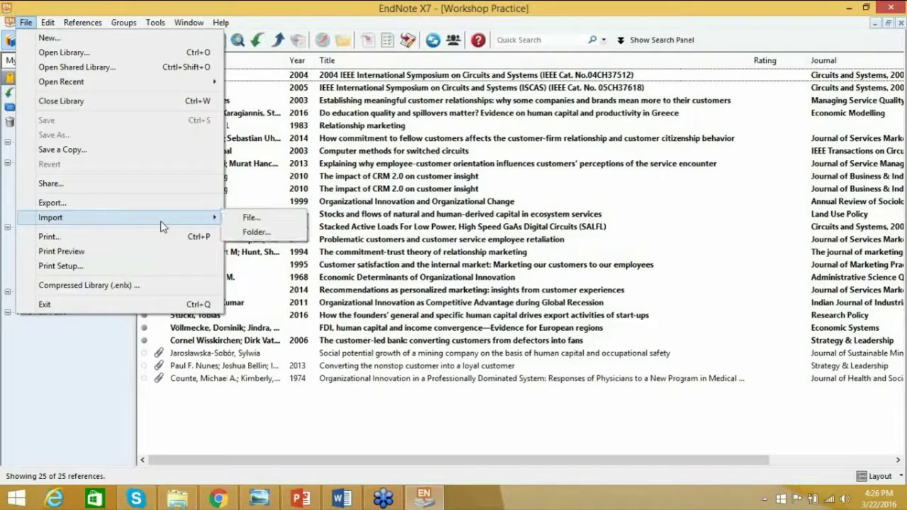
left_click(250, 217)
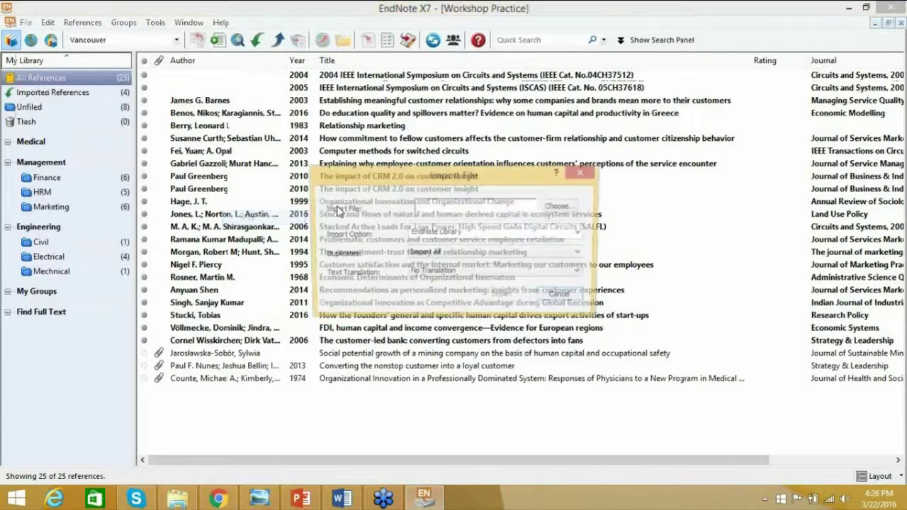
left_click(561, 207)
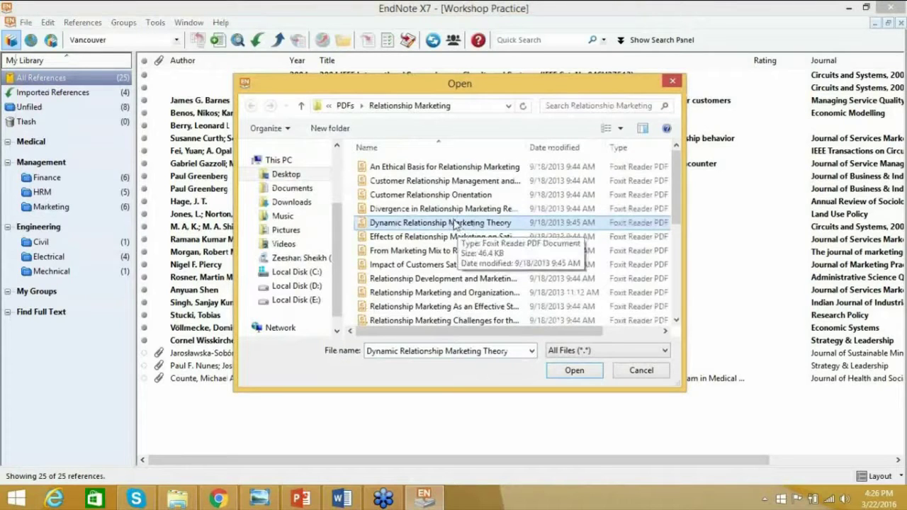
left_click(430, 240)
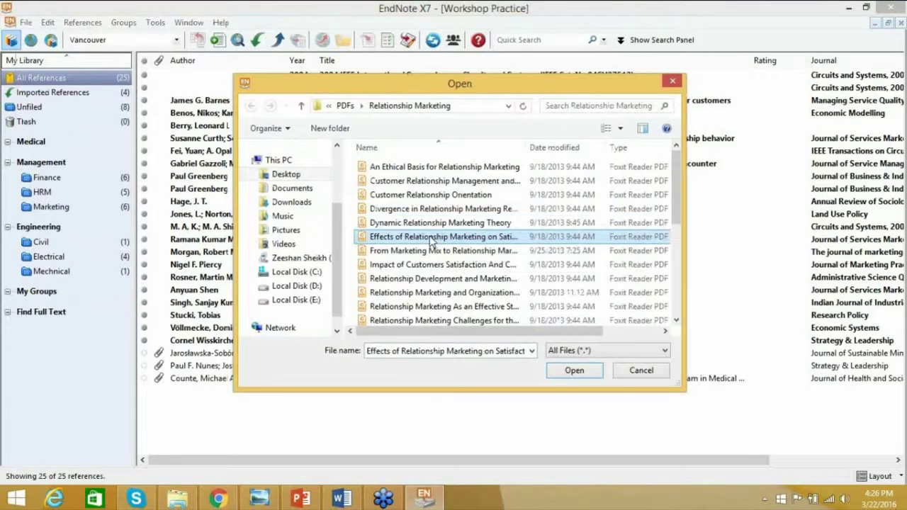
left_click(573, 370)
left_click(501, 303)
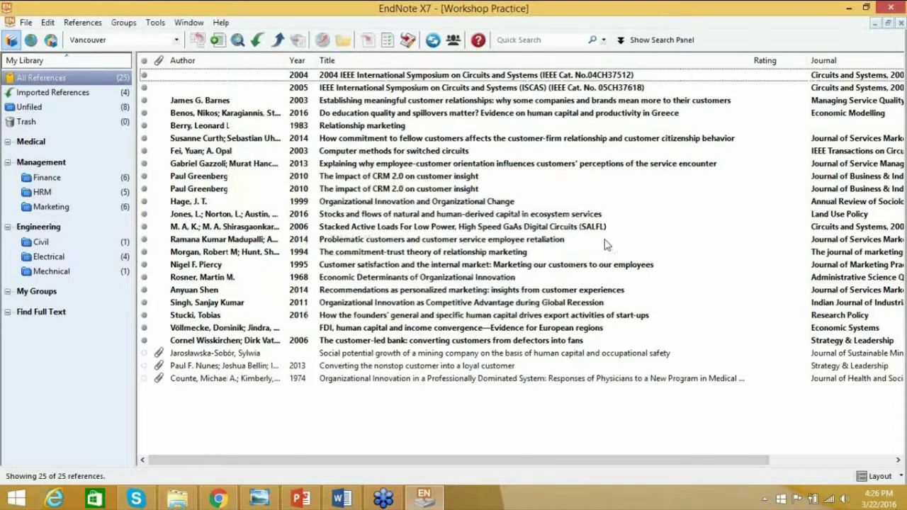
left_click(83, 94)
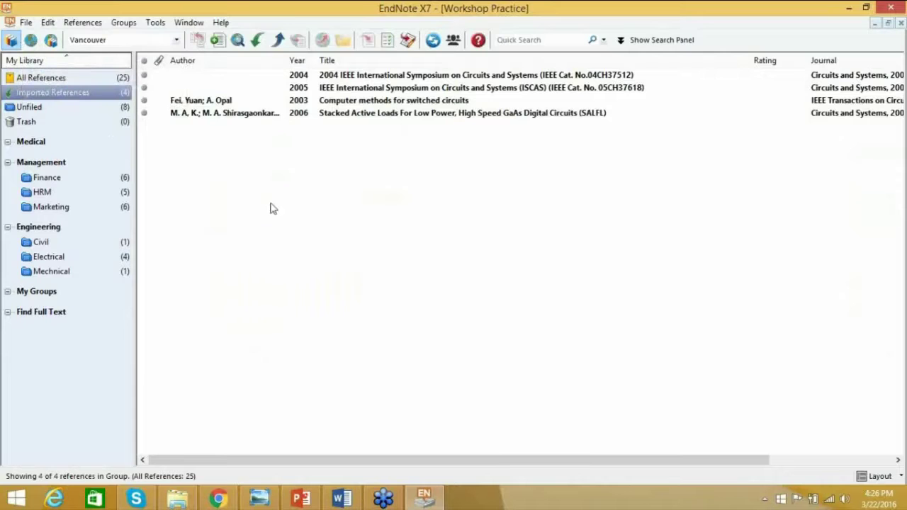
- Restart EndNote, discarding the online references, and reopen the Workshop Practice library from the desktop
left_click(900, 24)
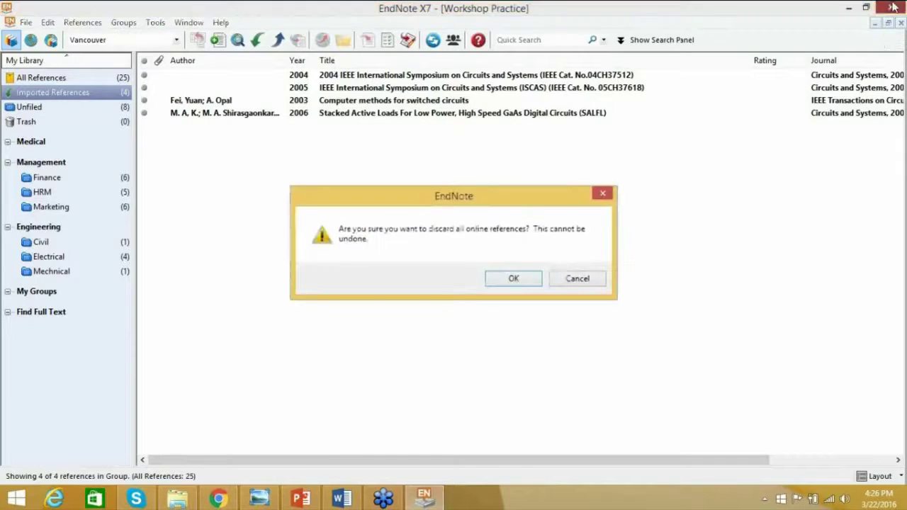
left_click(527, 277)
left_click(882, 9)
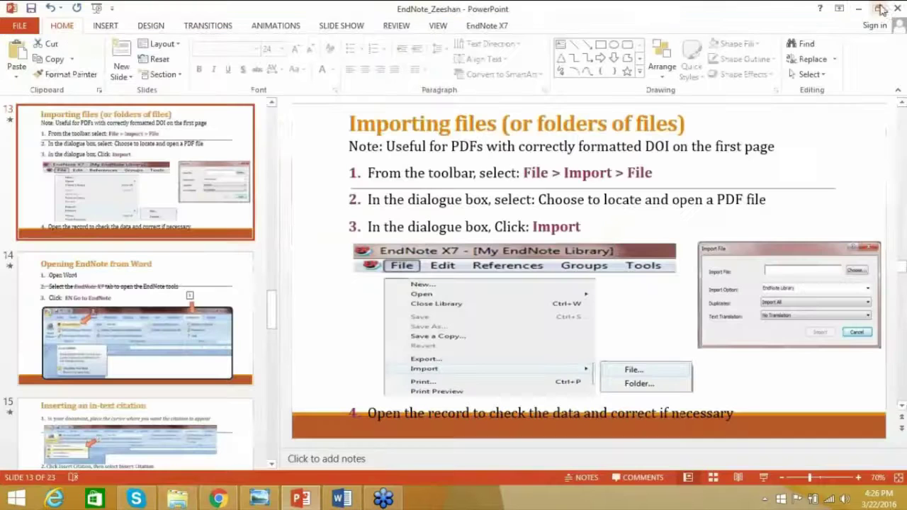
left_click(861, 9)
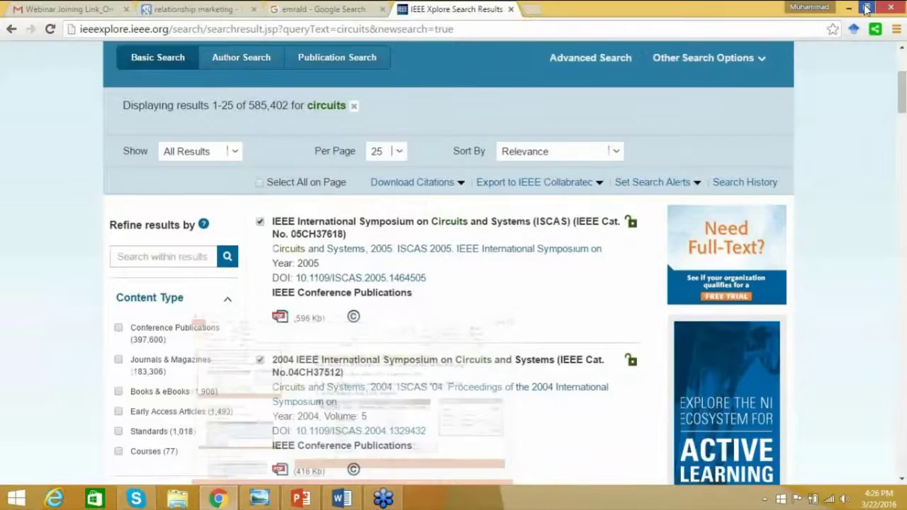
left_click(866, 8)
double_click(121, 228)
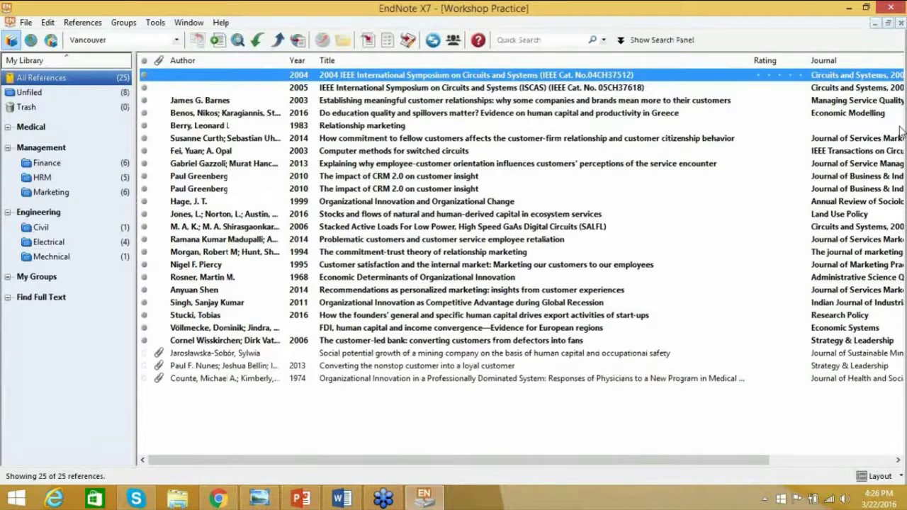
left_click(404, 151)
- Import the "From Marketing Mix to Relationship Marketing" PDF from the Relationship Marketing folder, with the import option set to PDF
left_click(26, 22)
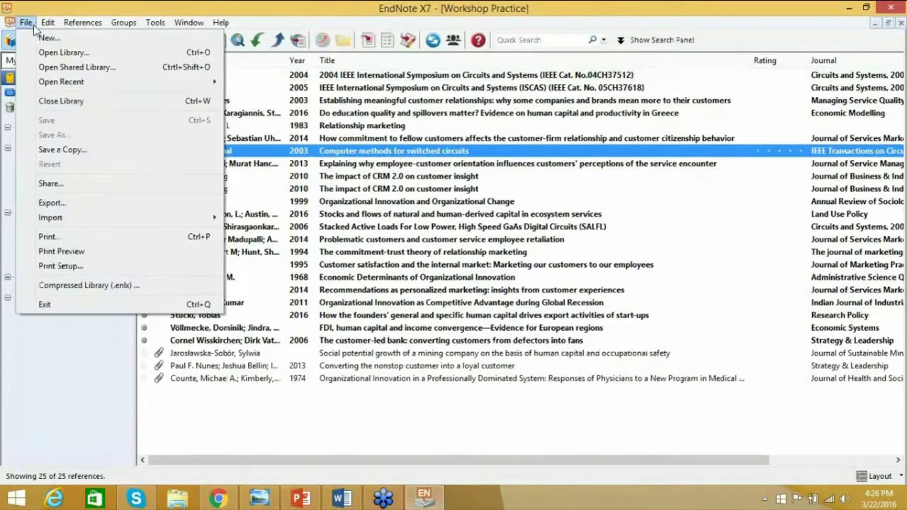
mouse_move(142, 220)
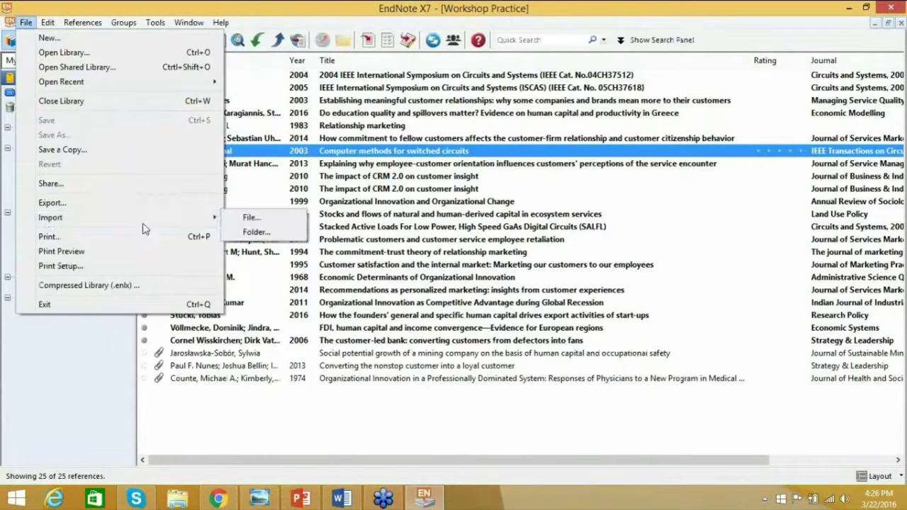
left_click(239, 218)
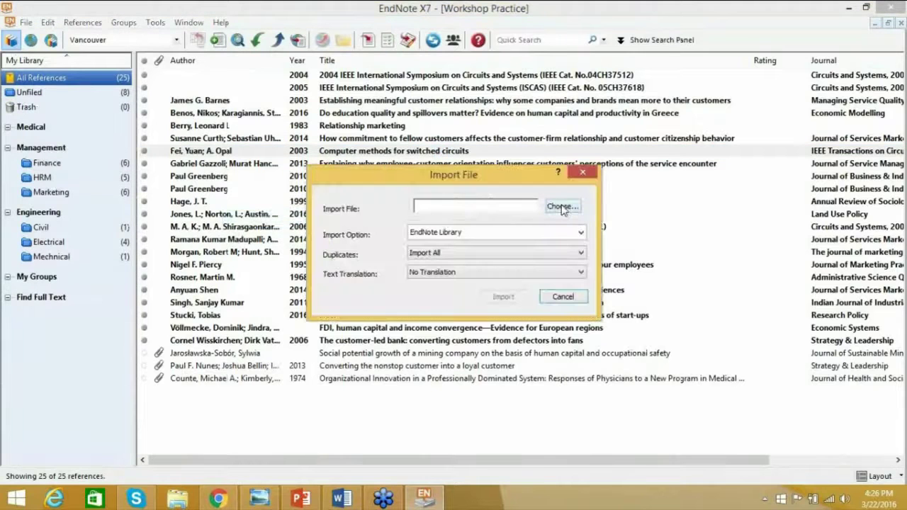
left_click(562, 207)
left_click(439, 250)
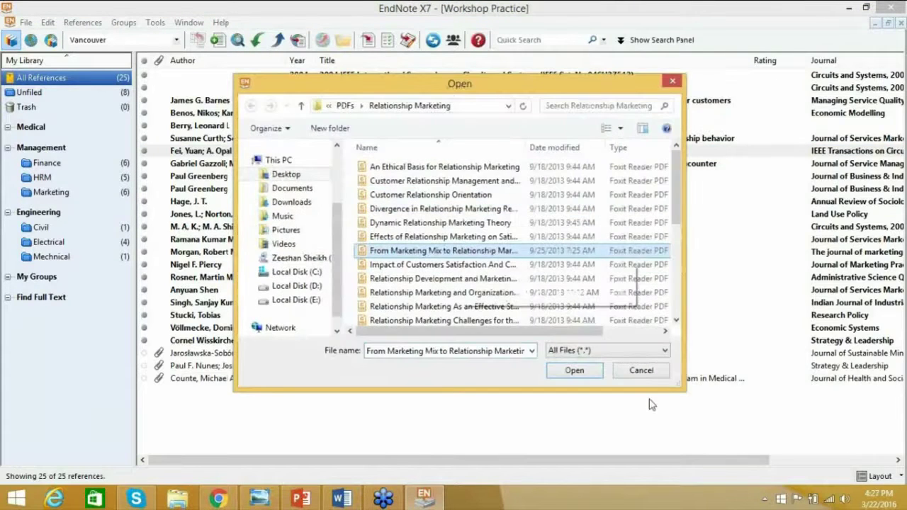
left_click(585, 376)
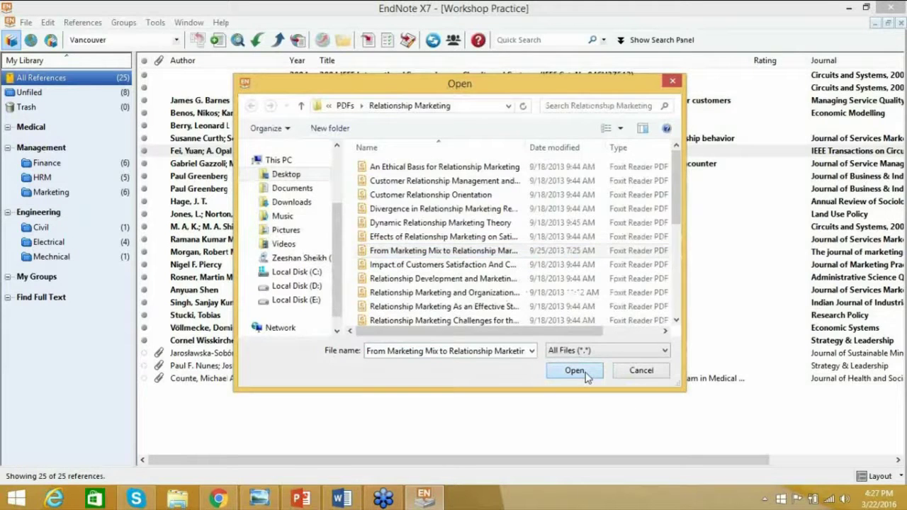
left_click(580, 233)
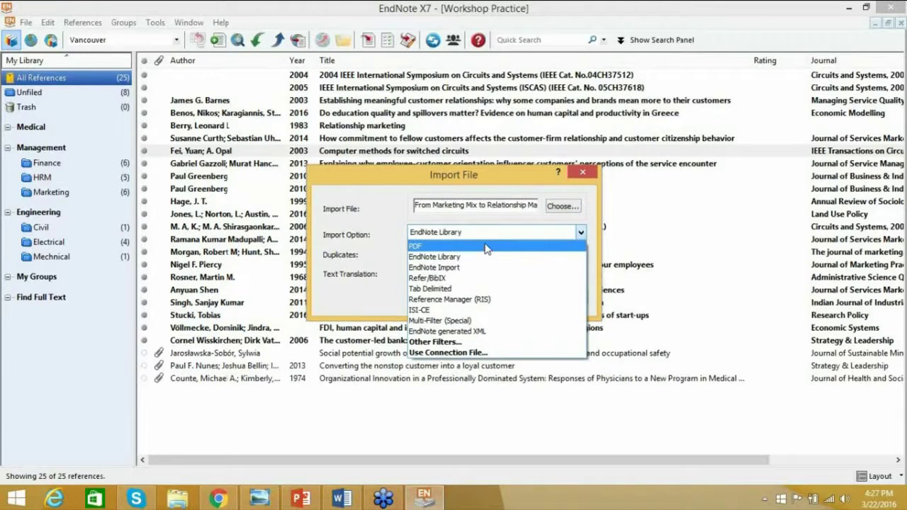
left_click(485, 247)
left_click(505, 298)
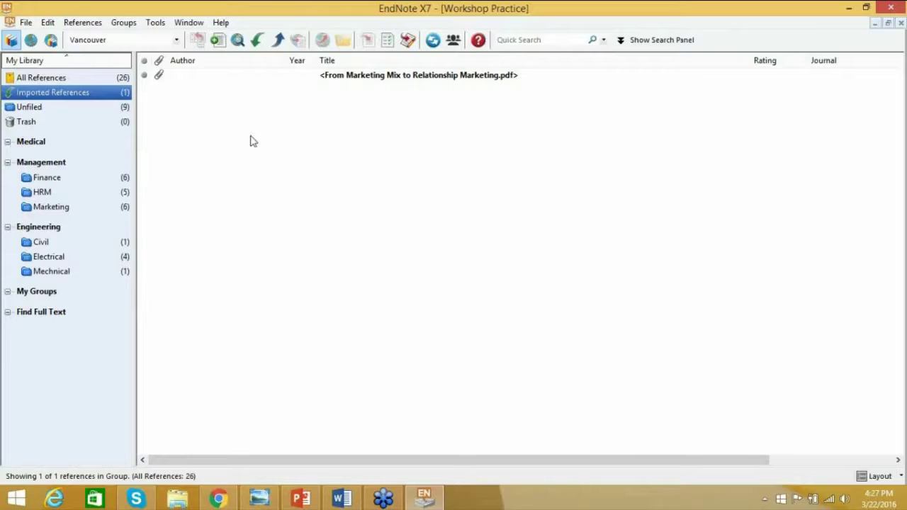
- Import the "An Ethical Basis for Relationship Marketing" PDF from the Relationship Marketing folder, with the import option set to PDF
left_click(27, 23)
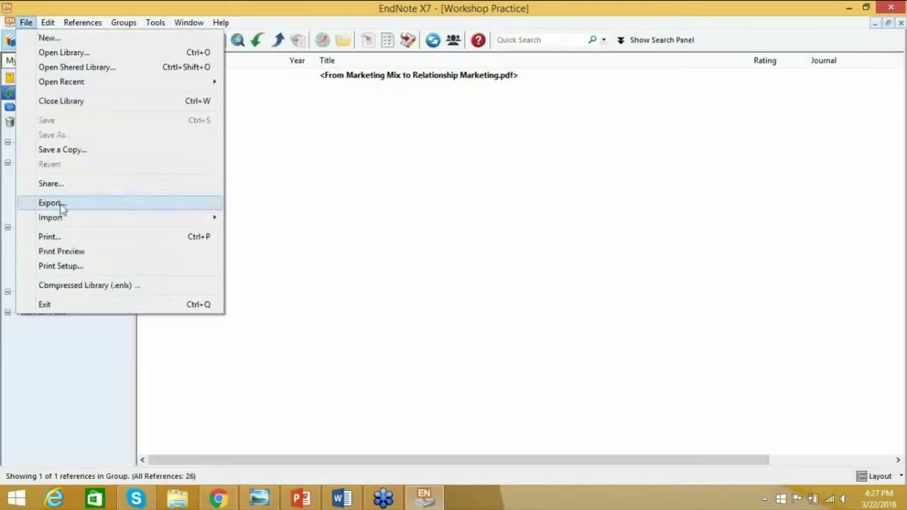
mouse_move(76, 221)
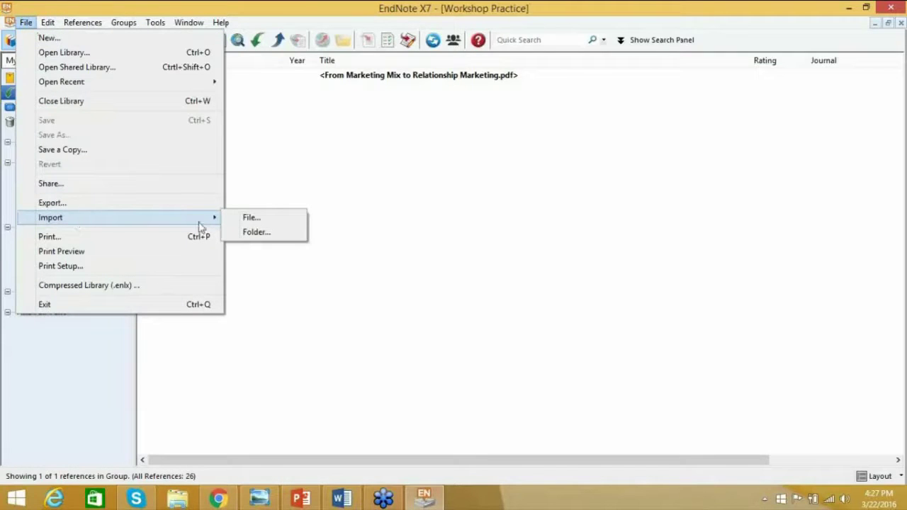
left_click(249, 219)
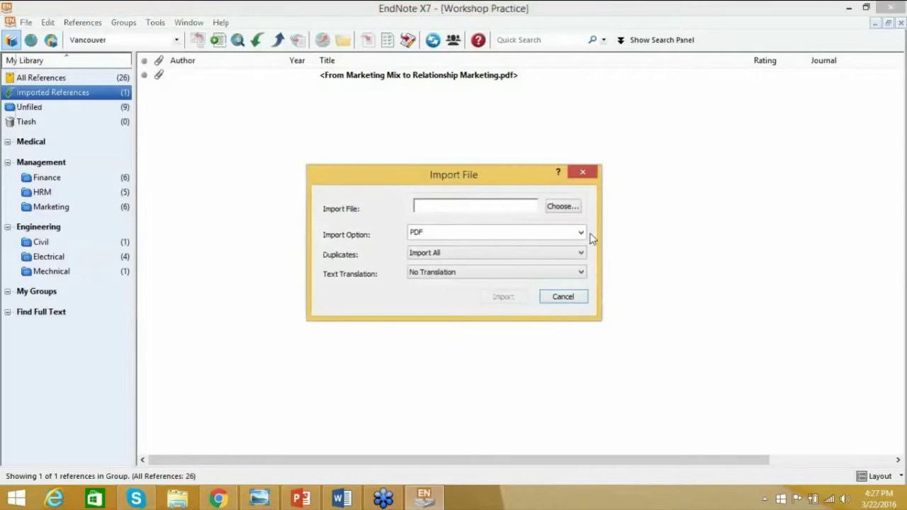
left_click(580, 233)
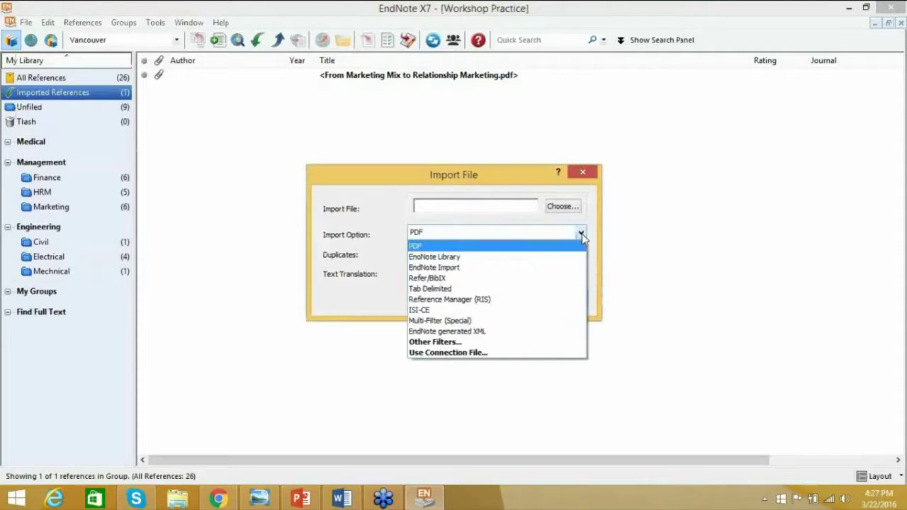
left_click(592, 218)
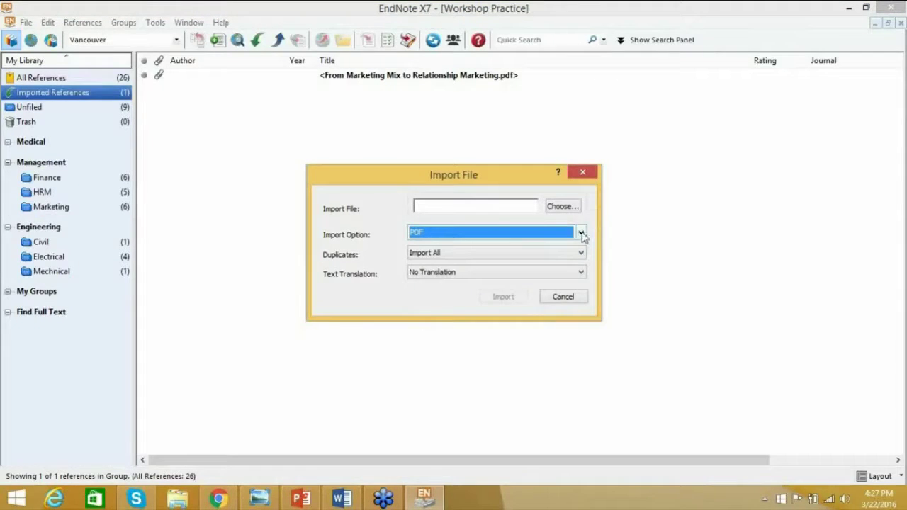
left_click(581, 233)
left_click(530, 248)
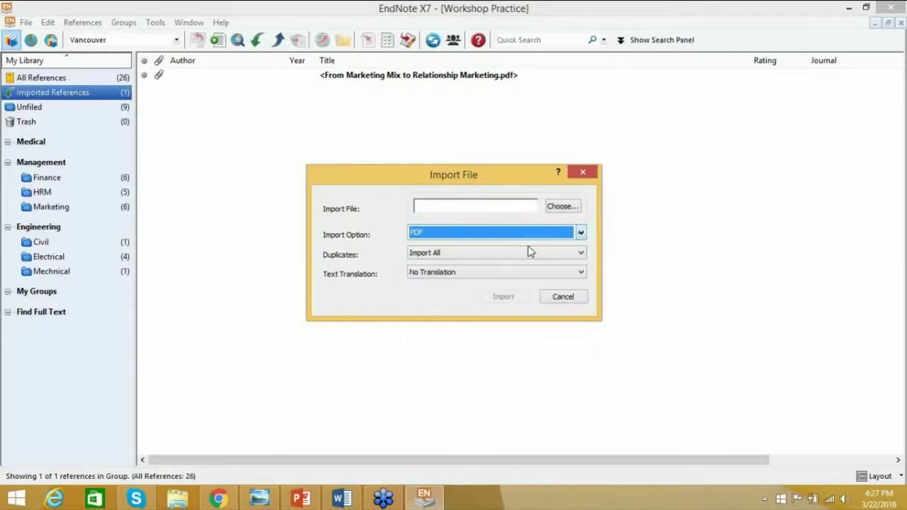
left_click(573, 208)
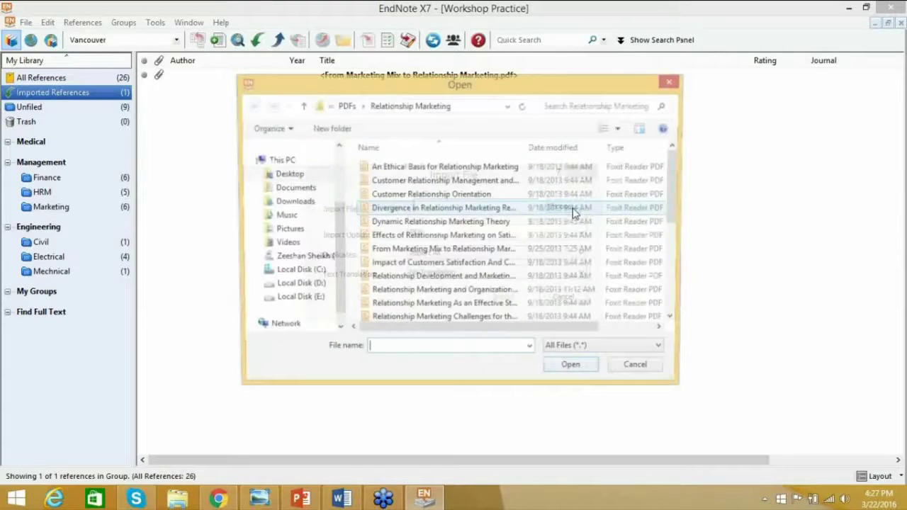
left_click(504, 167)
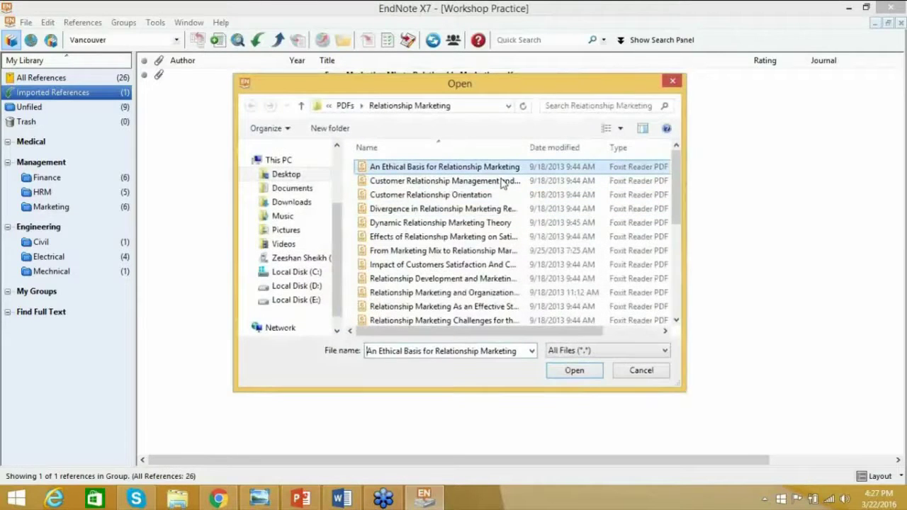
left_click(593, 374)
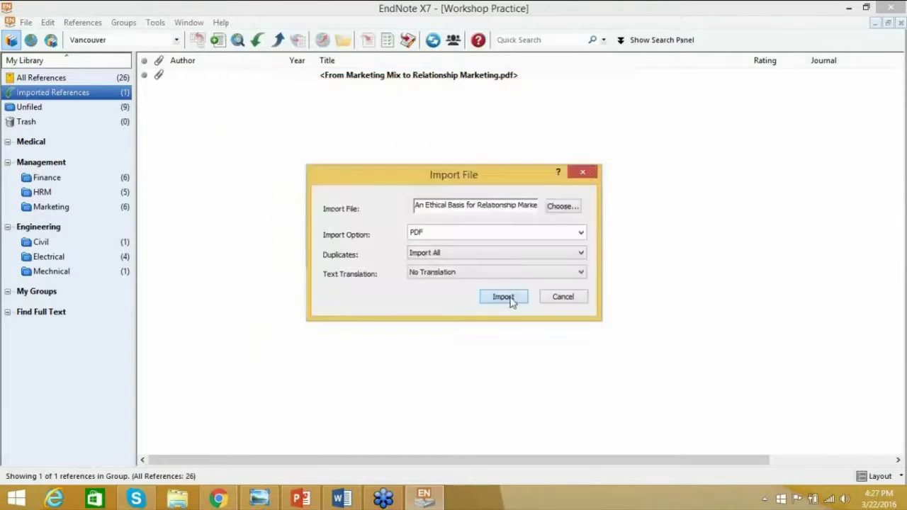
left_click(504, 296)
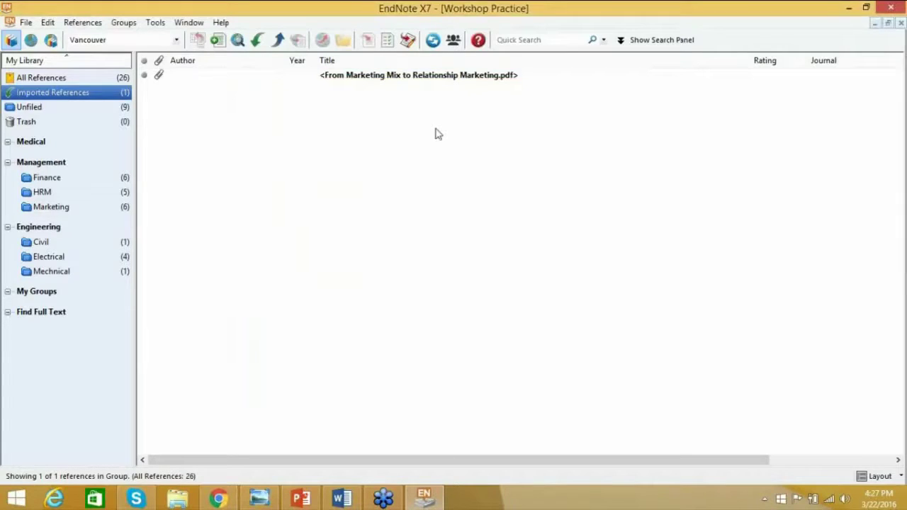
- Display all references in the library and sort them by file attachment
left_click(158, 79)
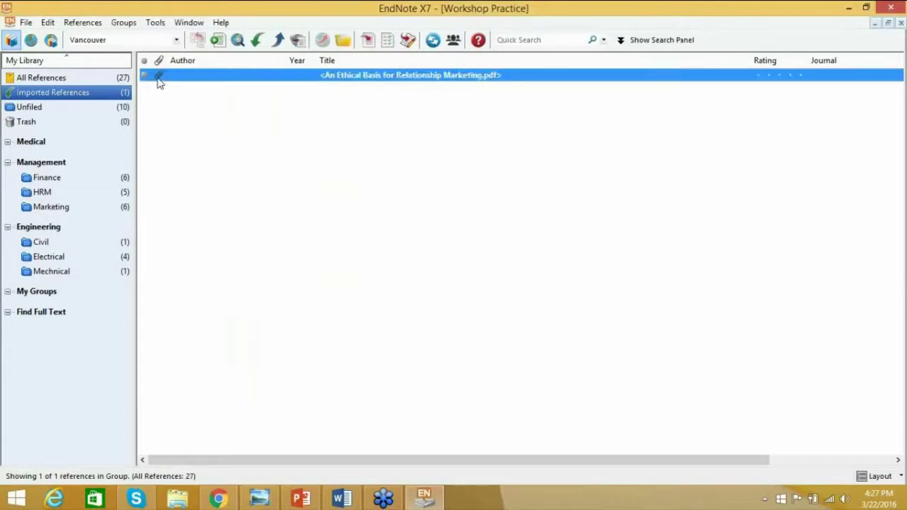
left_click(58, 79)
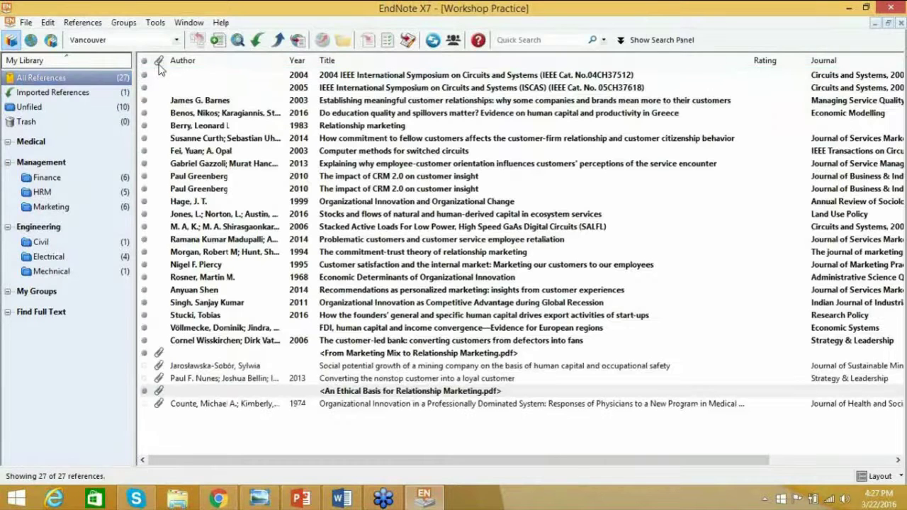
left_click(159, 61)
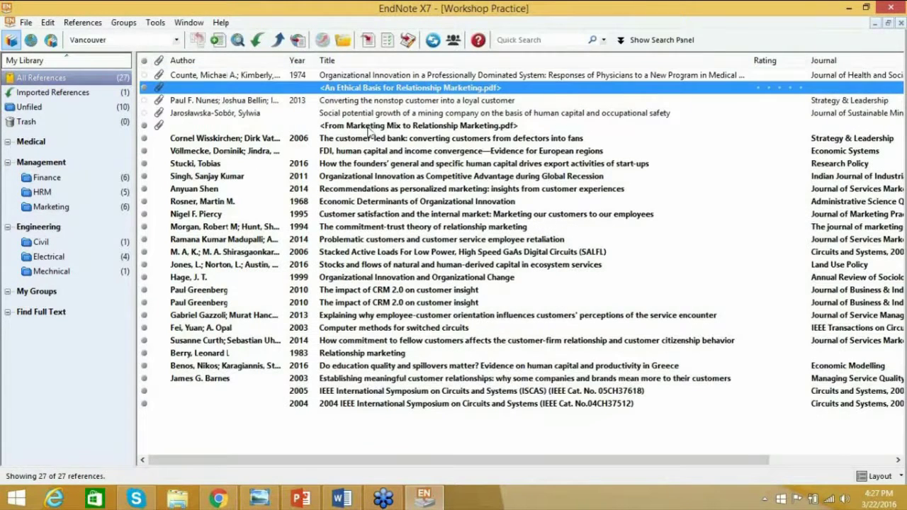
- Open the "From Marketing Mix to Relationship Marketing" reference and remove the angle brackets and .pdf extension from its title
left_click(368, 128)
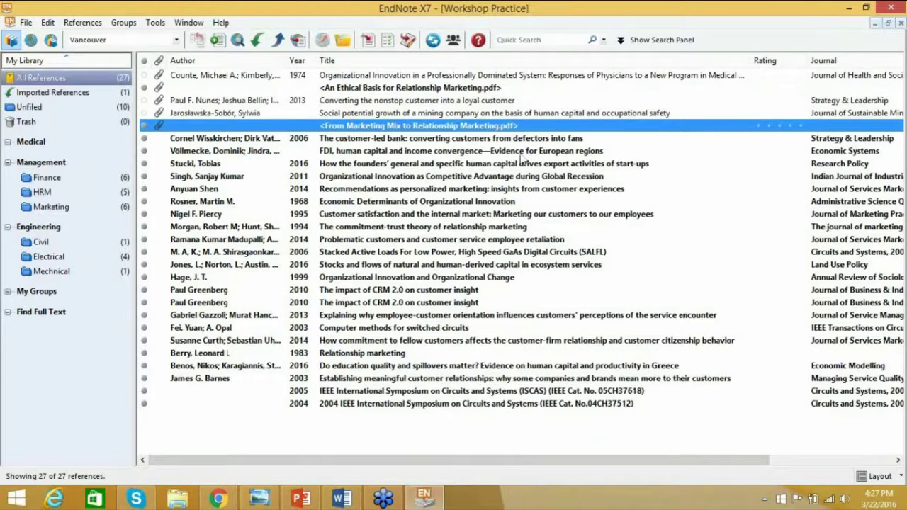
key("Return")
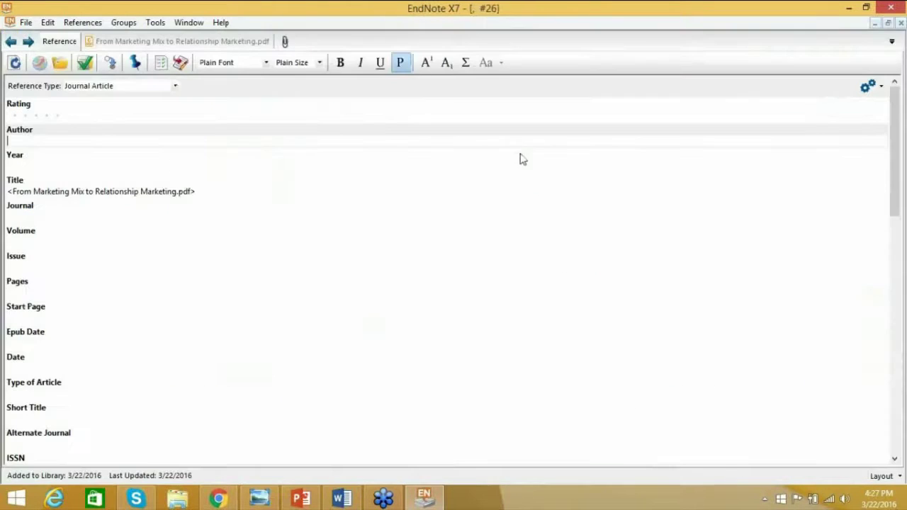
left_click(229, 191)
key("BackSpace")
key("BackSpace")
key("BackSpace")
key("BackSpace")
key("BackSpace")
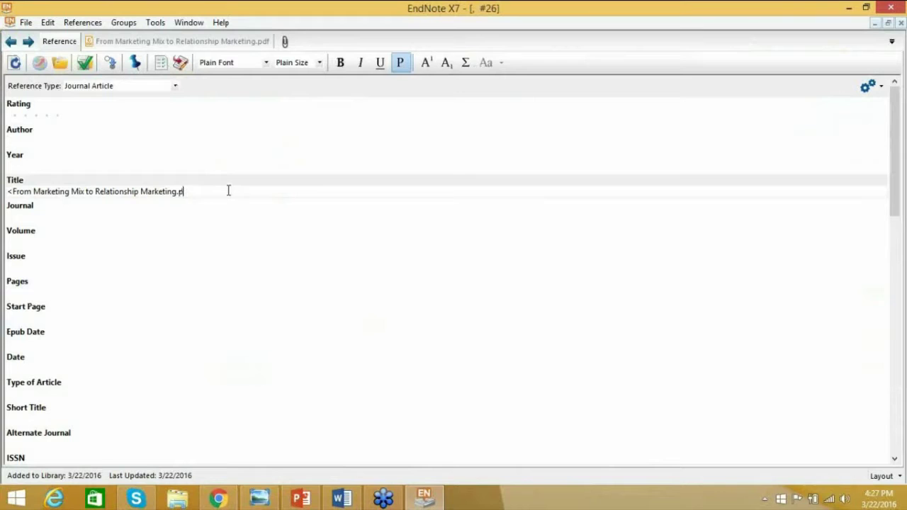
left_click(12, 191)
key("BackSpace")
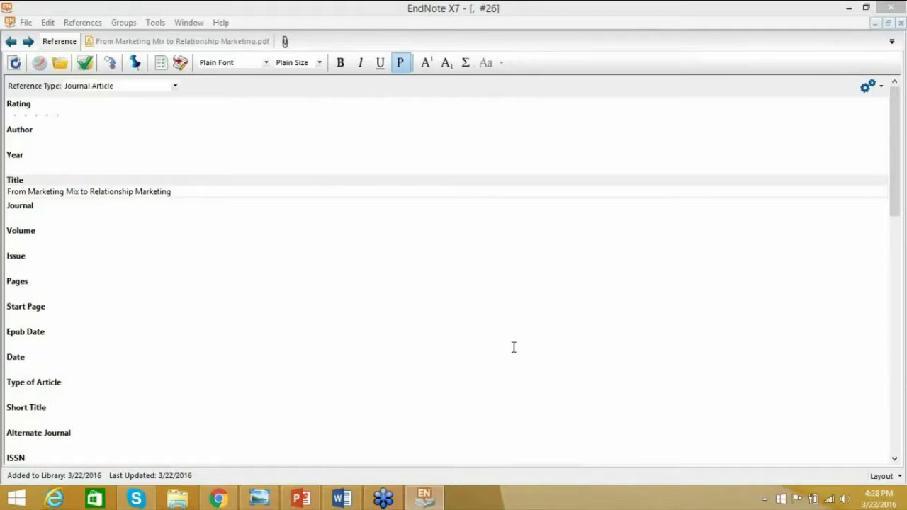
- Close the "From Marketing Mix to Relationship Marketing" reference, saving its changes
left_click(425, 500)
left_click(425, 500)
left_click(423, 500)
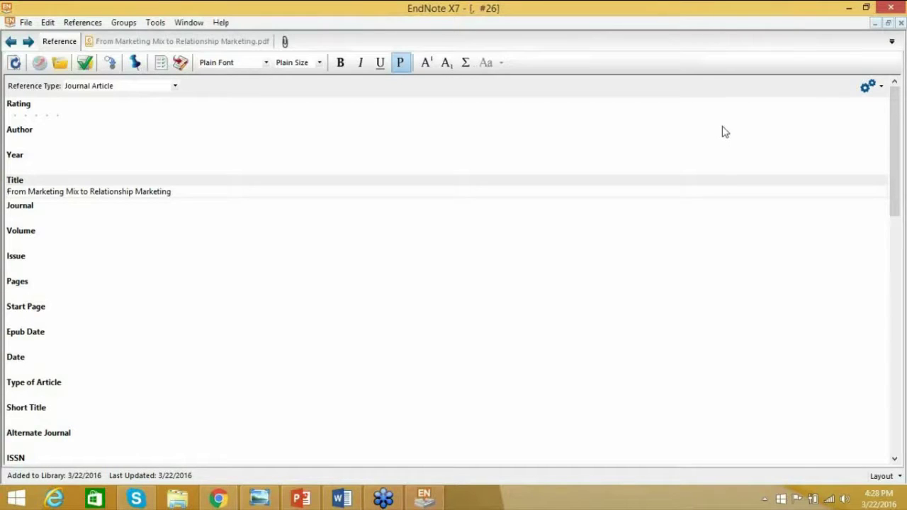
left_click(900, 27)
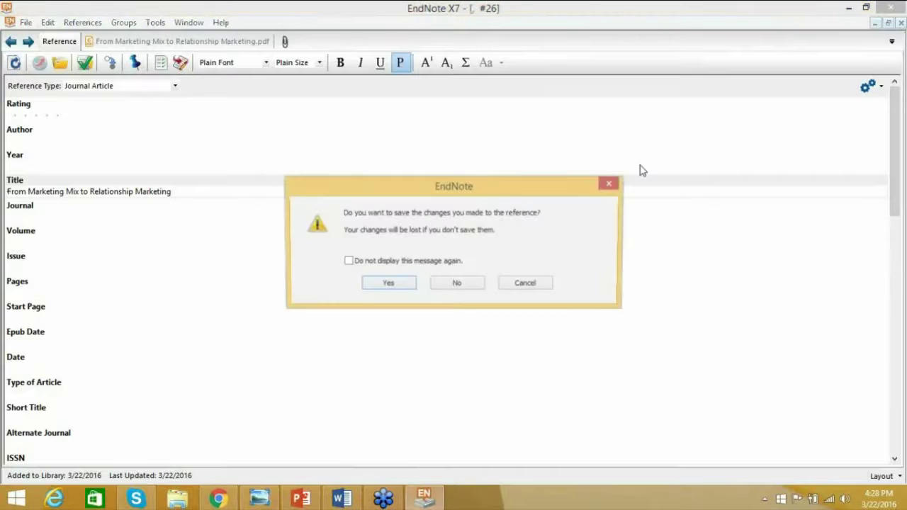
left_click(409, 285)
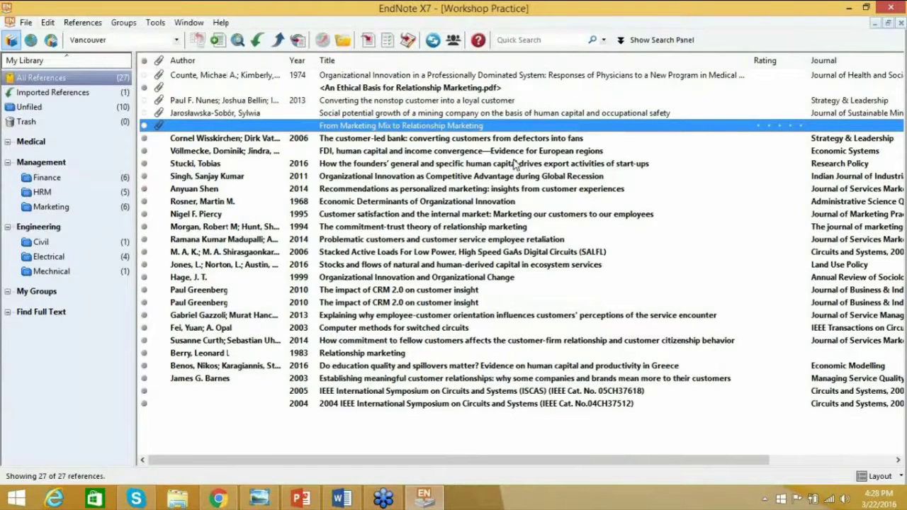
- Open the "An Ethical Basis for Relationship Marketing" reference and view the first page of its attached PDF
left_click(416, 88)
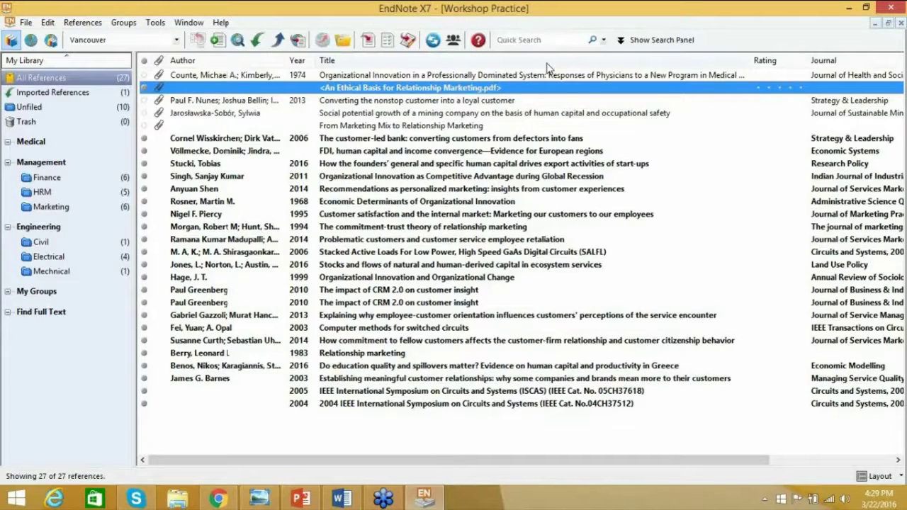
key("Return")
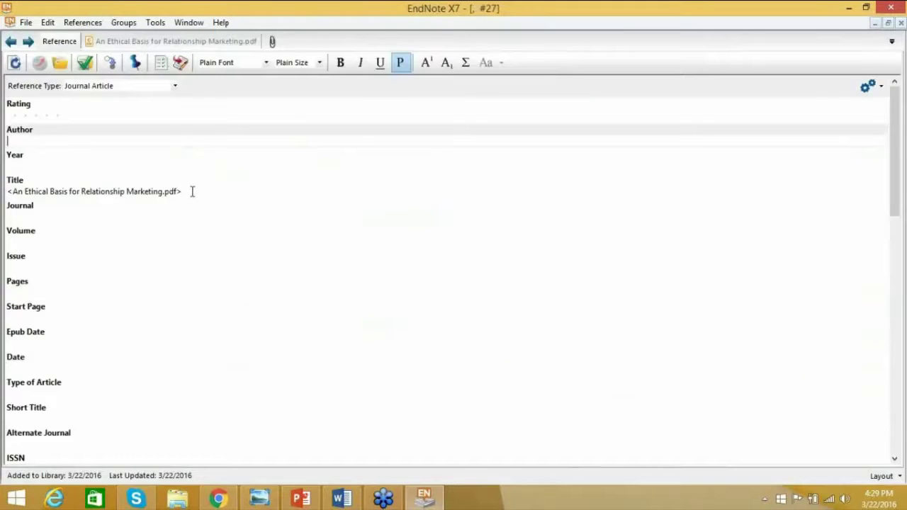
left_click(191, 191)
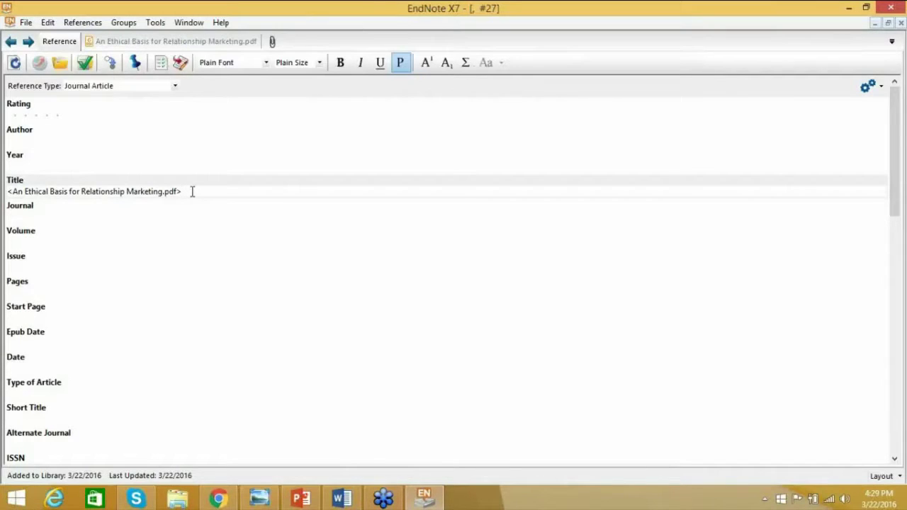
left_click(193, 44)
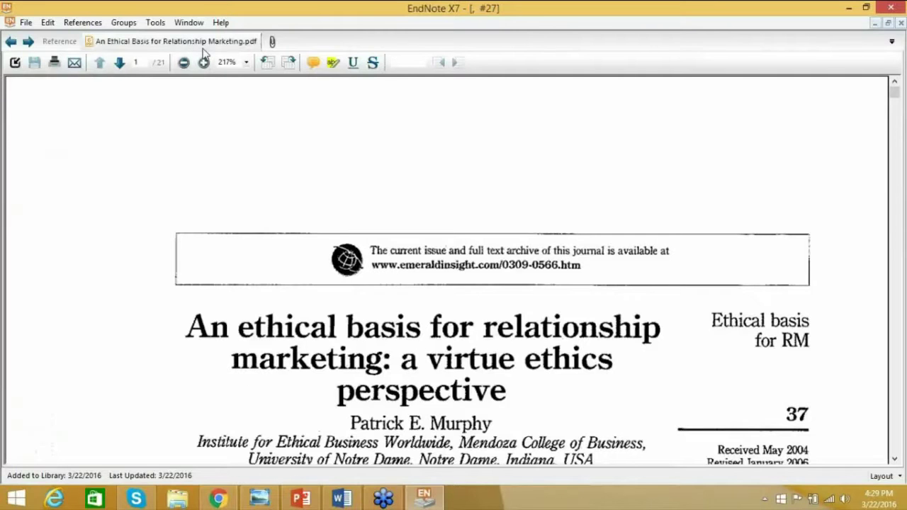
- Return to the reference's fields and shorten the title to "An Ethical Basis for Relationship Marketing", without angle brackets or file extension
left_click(48, 43)
left_click(222, 191)
key("BackSpace")
key("BackSpace")
key("BackSpace")
key("BackSpace")
key("BackSpace")
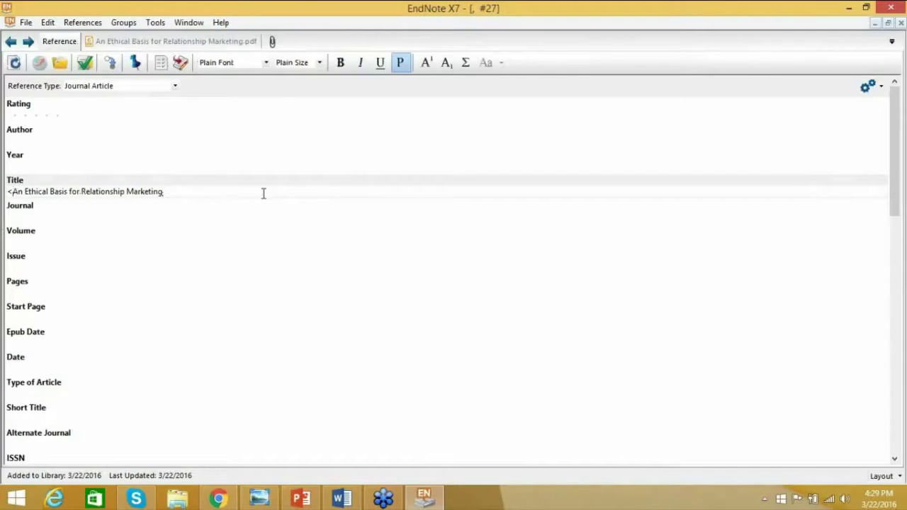
key("Home")
key("Delete")
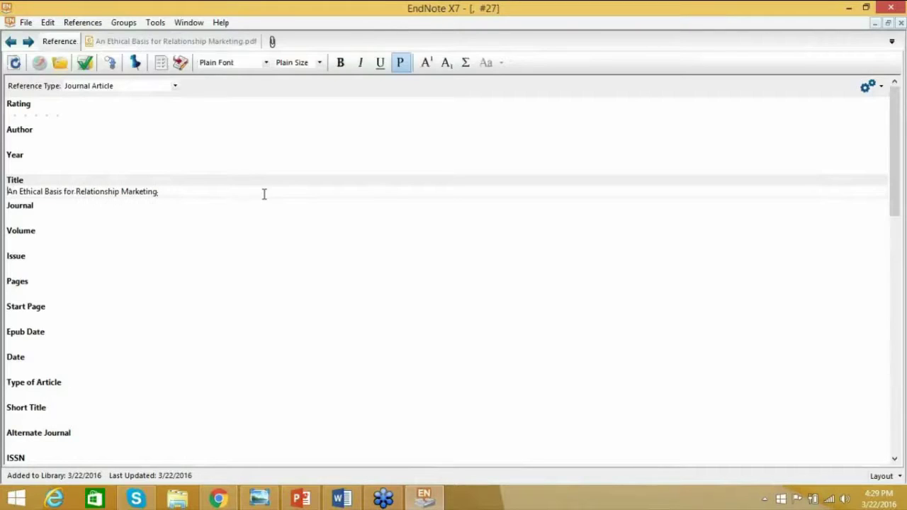
key("End")
- Examine the bibliographic fields of the reference, such as Year, Journal and Start Page, down towards Abstract
left_click(16, 68)
left_click(25, 168)
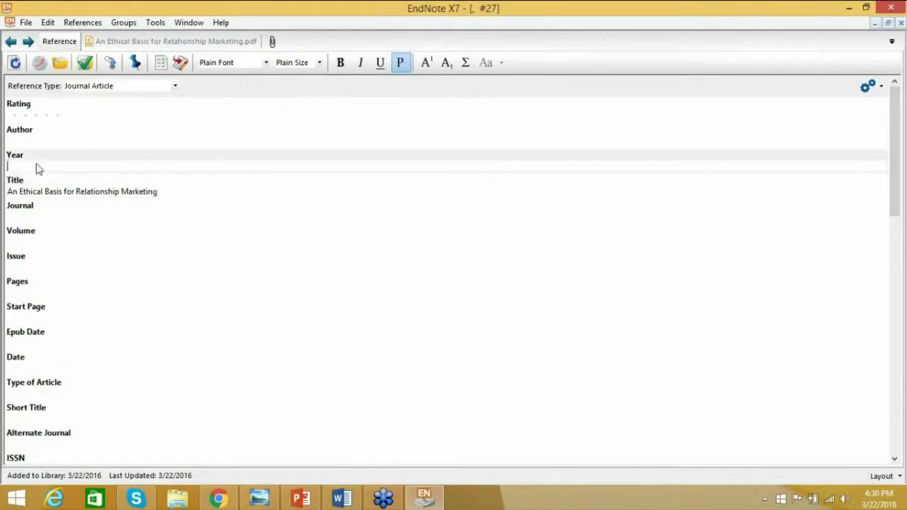
left_click(67, 149)
left_click(67, 163)
left_click(59, 214)
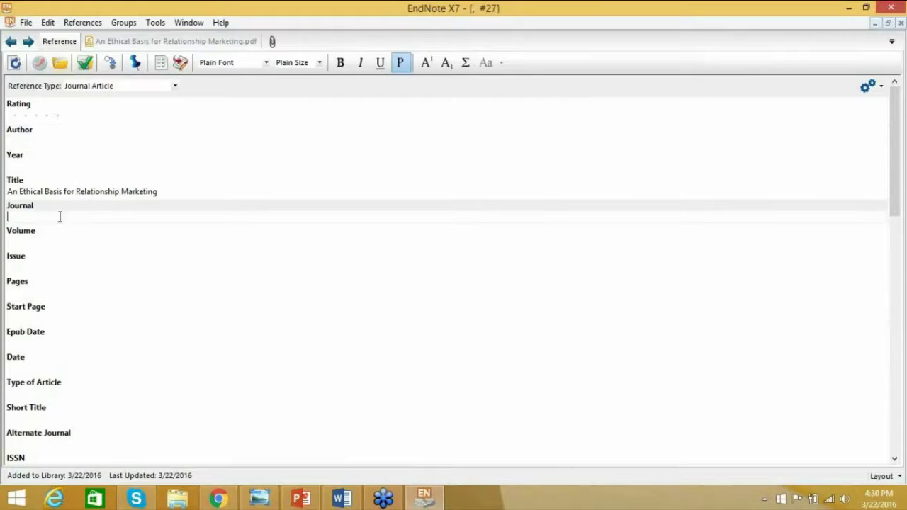
left_click(72, 312)
scroll(189, 291, "down", 15)
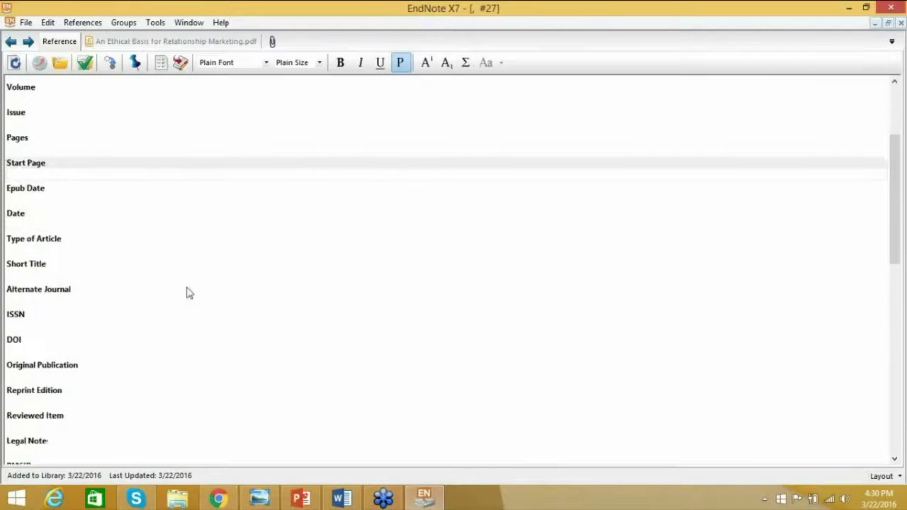
scroll(233, 294, "up", 15)
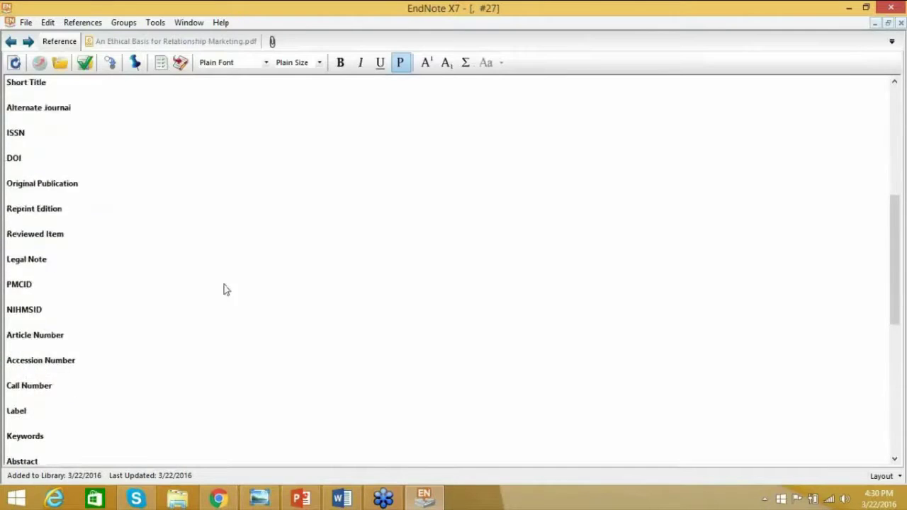
- Close the "An Ethical Basis for Relationship Marketing" reference with its changes saved, and reopen it from the library
left_click(901, 23)
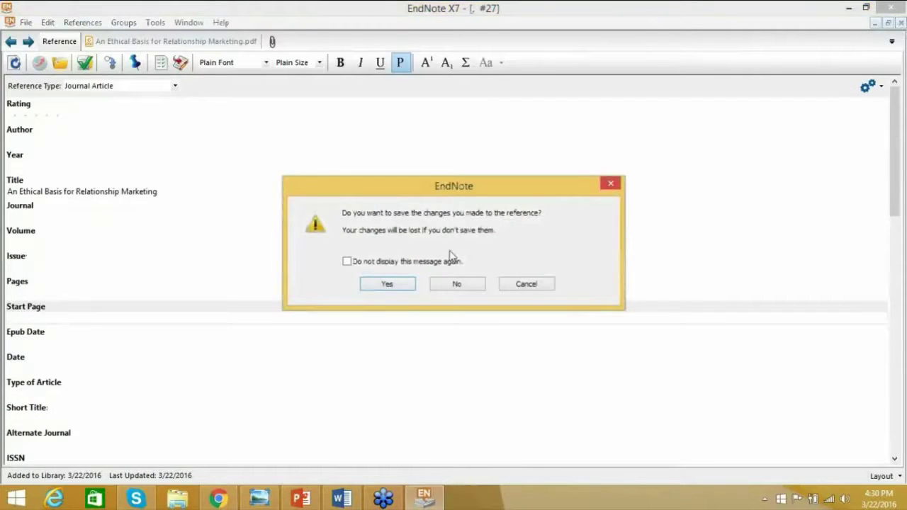
left_click(386, 284)
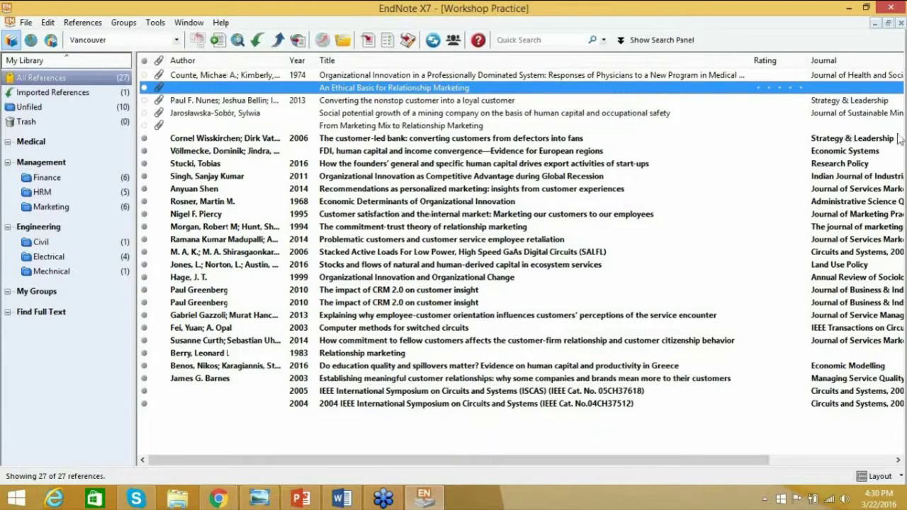
double_click(477, 97)
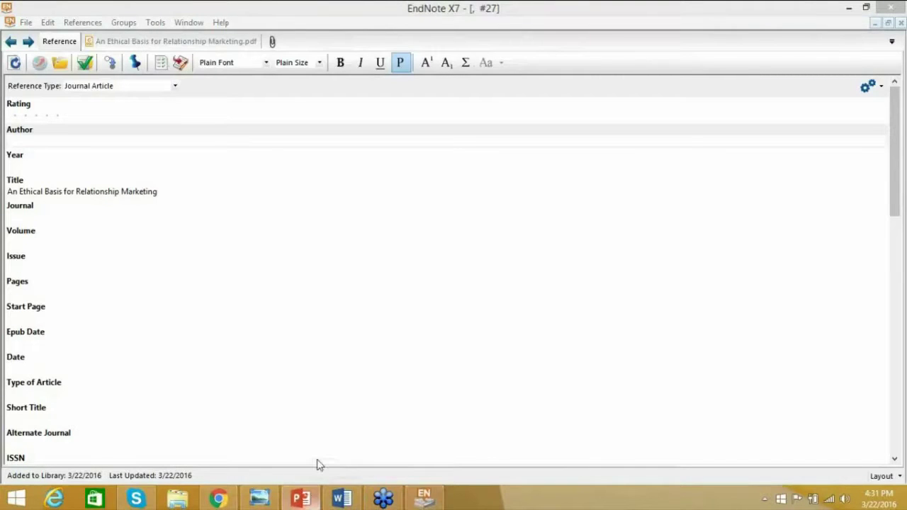
- Switch to the EndNote_Zeeshan presentation in PowerPoint and show slide 14, "Opening EndNote from Word"
key("alt+Tab")
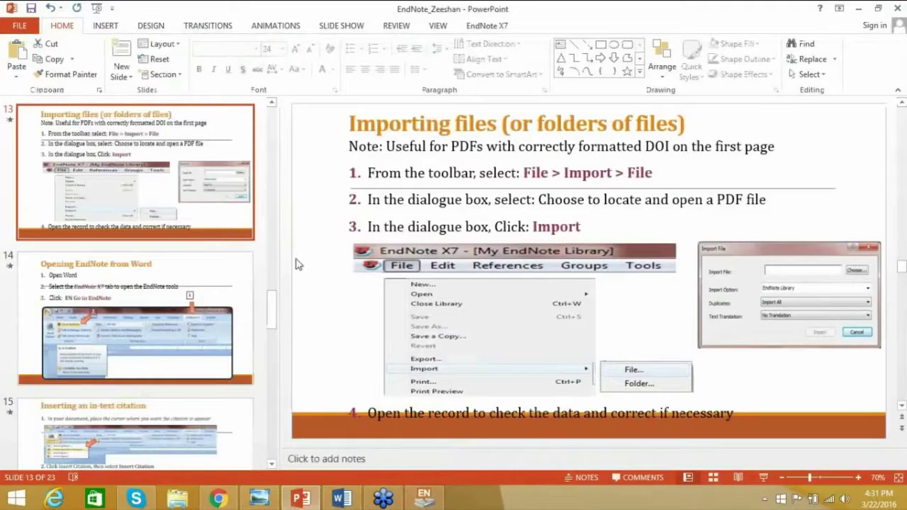
left_click(272, 464)
left_click(189, 271)
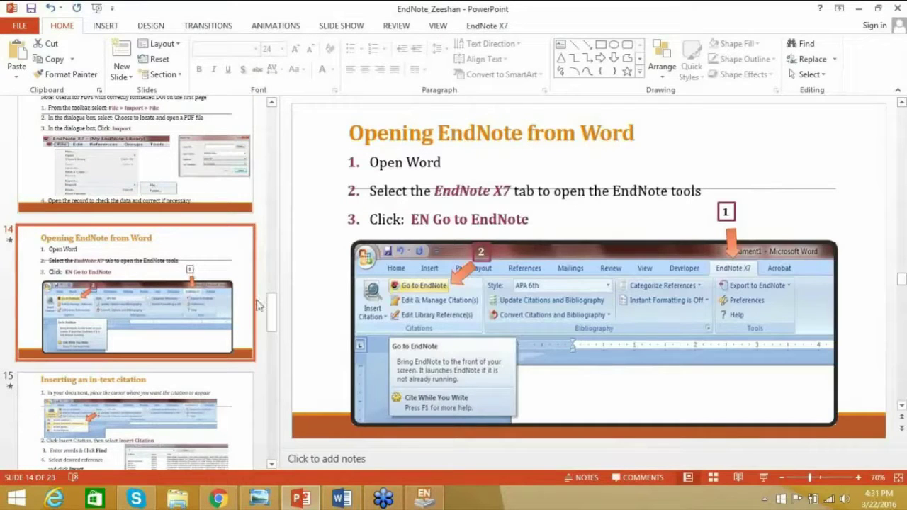
- Switch to the New Microsoft Word Document in Word and delete its existing citation and reference list, leaving the page empty
left_click(361, 499)
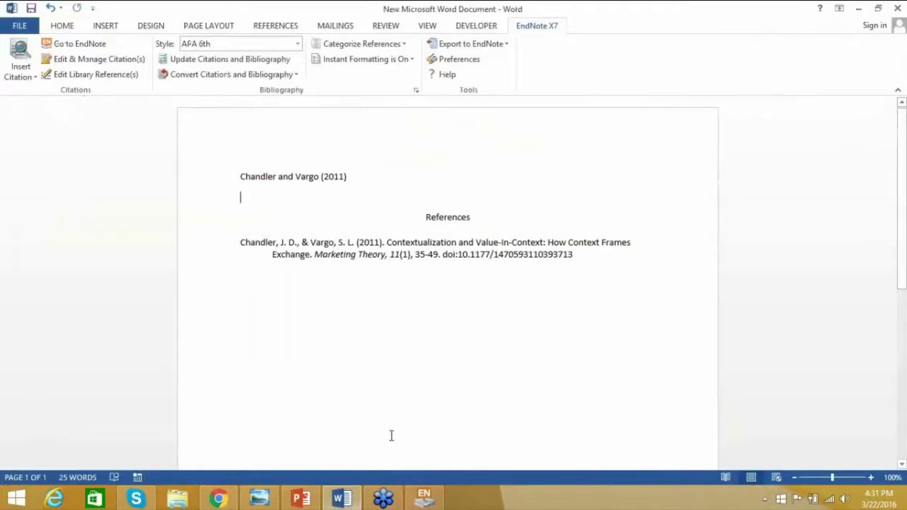
left_click(348, 500)
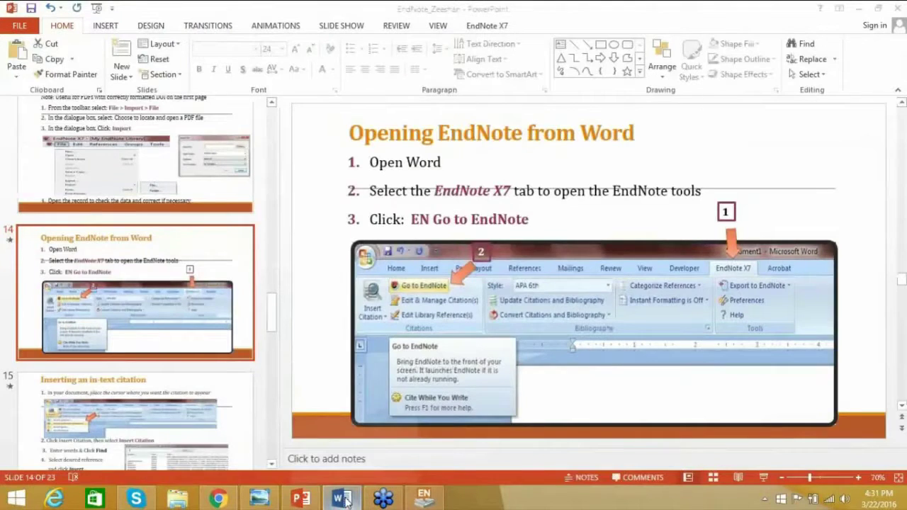
left_click(345, 500)
left_click_drag(577, 256, 232, 176)
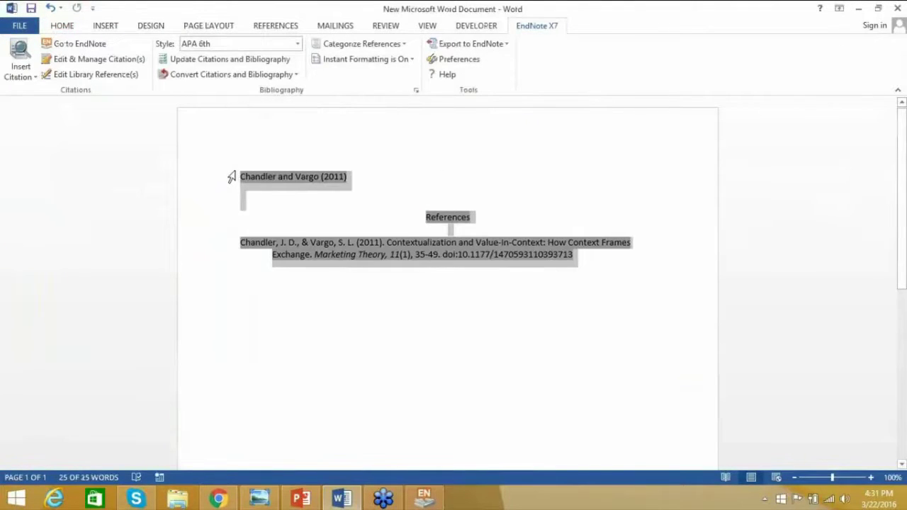
key("Delete")
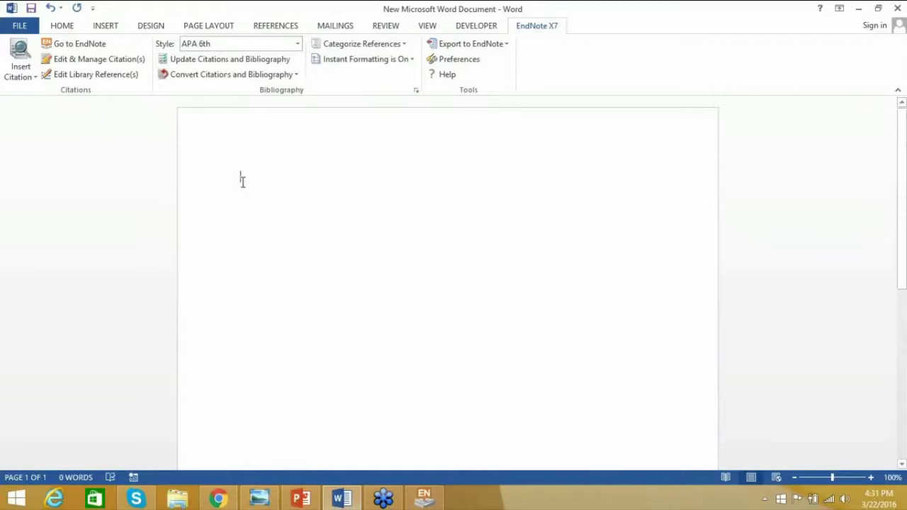
- Open the Customize Ribbon page of Word Options, examine the Main Tabs list for the EndNote X7 entry, and accept the dialog
left_click(62, 27)
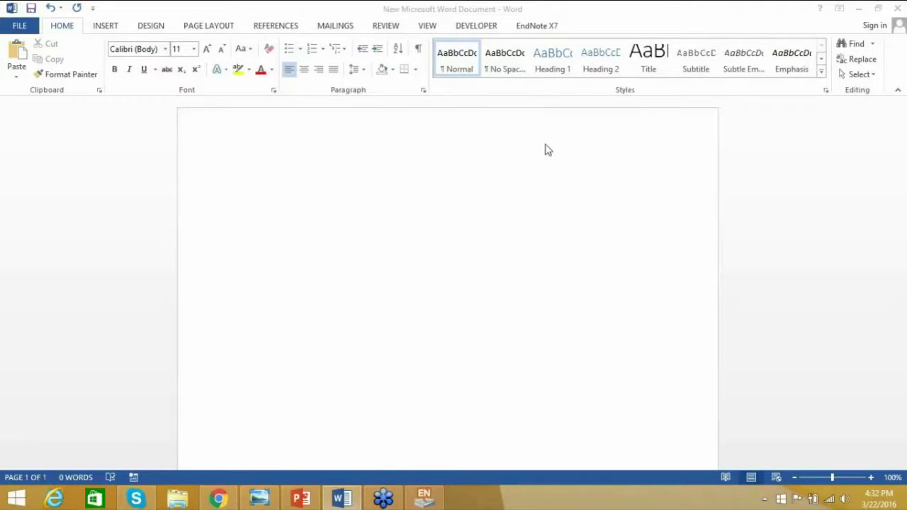
left_click(25, 28)
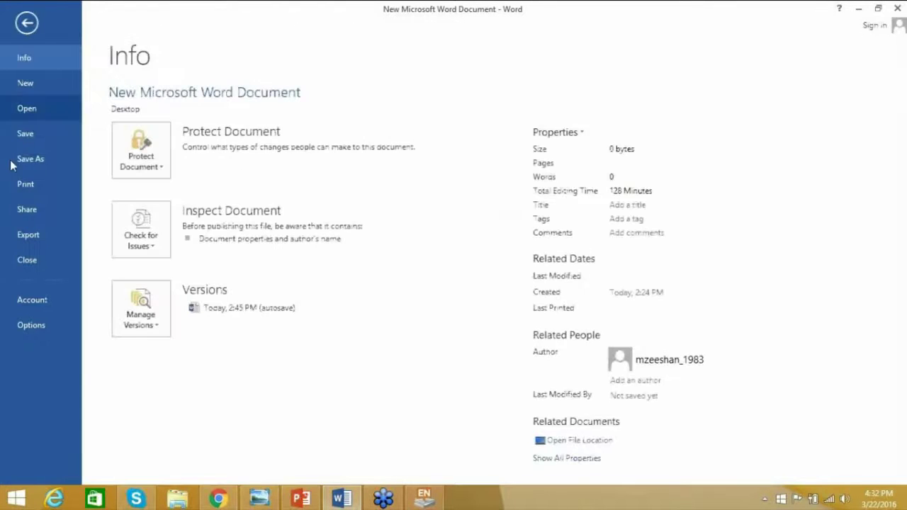
left_click(32, 325)
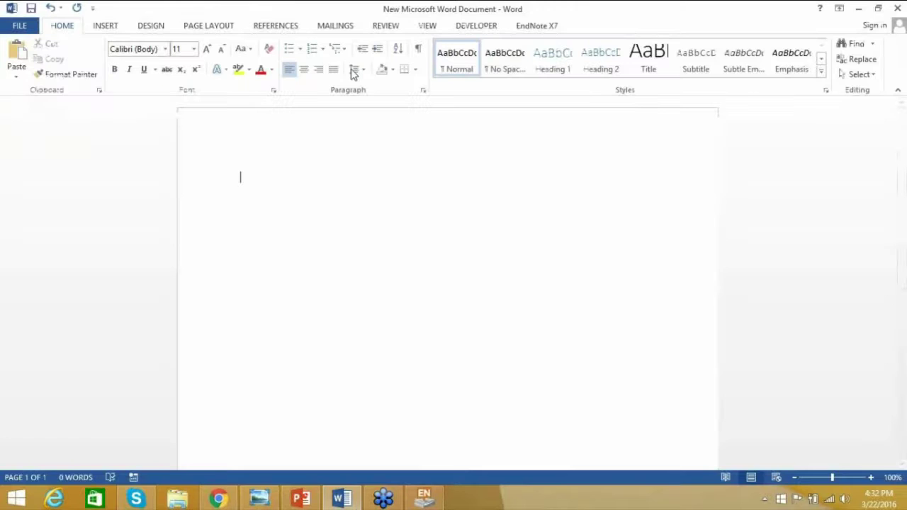
left_click_drag(518, 38, 432, 28)
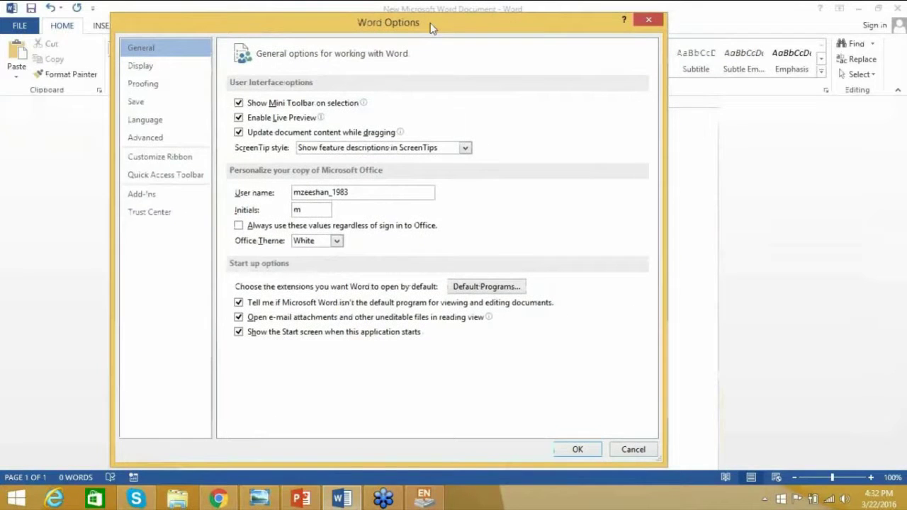
left_click(153, 162)
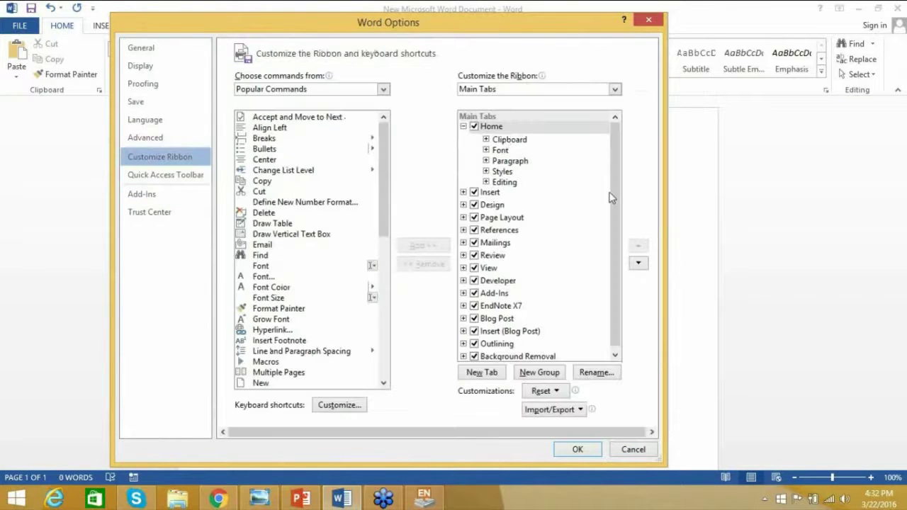
left_click_drag(614, 183, 619, 204)
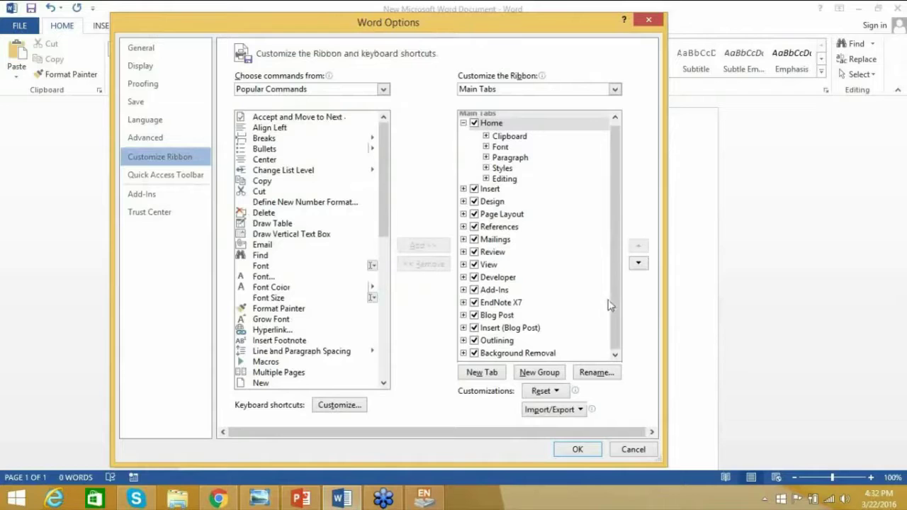
left_click_drag(613, 258, 623, 283)
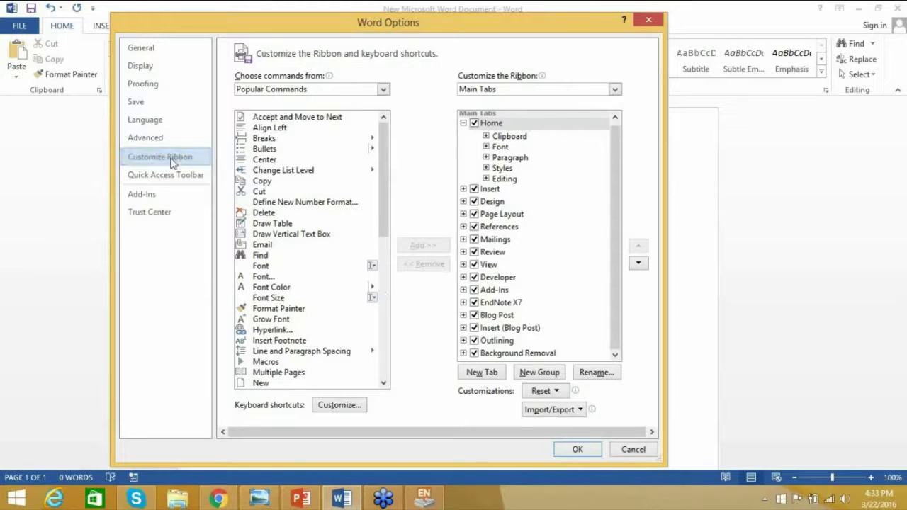
left_click(583, 451)
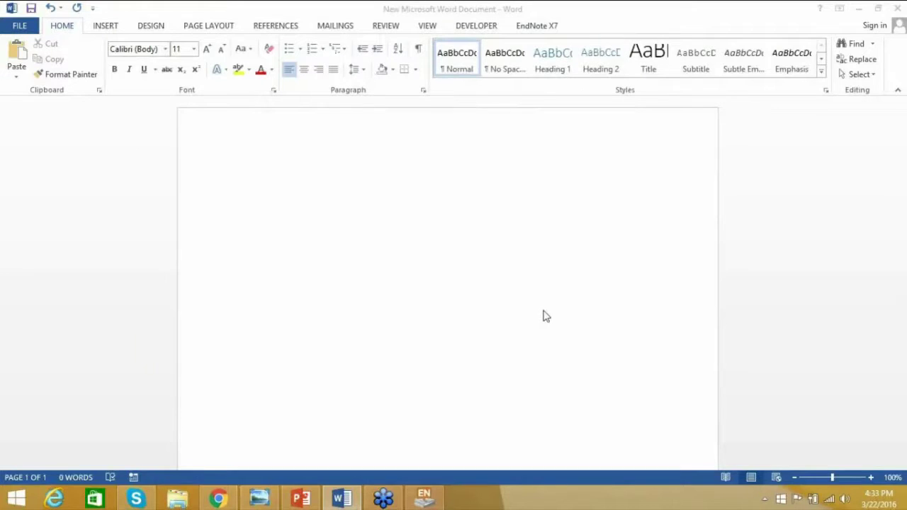
- Start the document with the word "Marketing" and read the opening pages of the PDF attached to "An Ethical Basis for Relationship Marketing" in EndNote
left_click(597, 287)
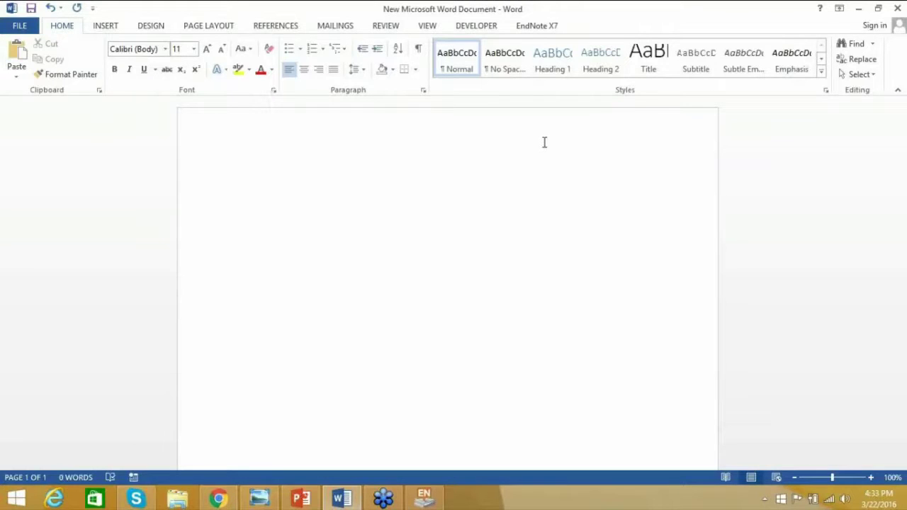
type("Marketing")
left_click(429, 485)
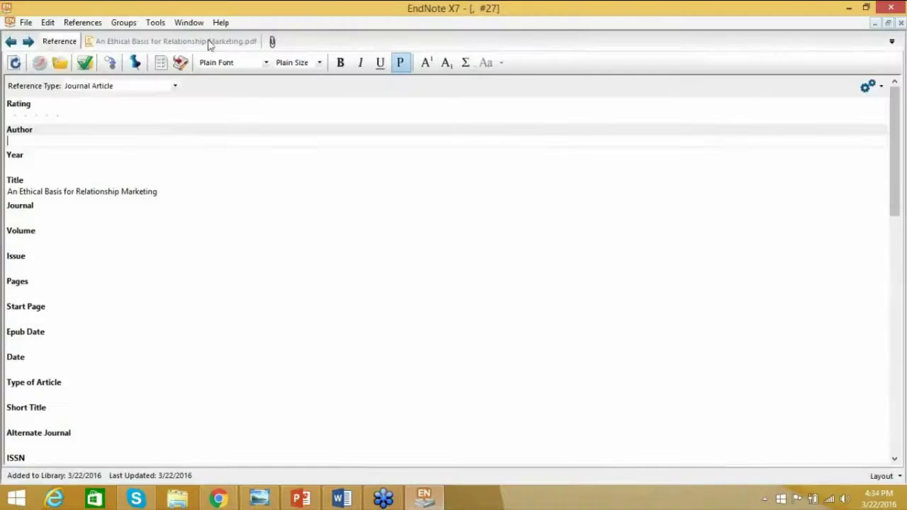
left_click(210, 42)
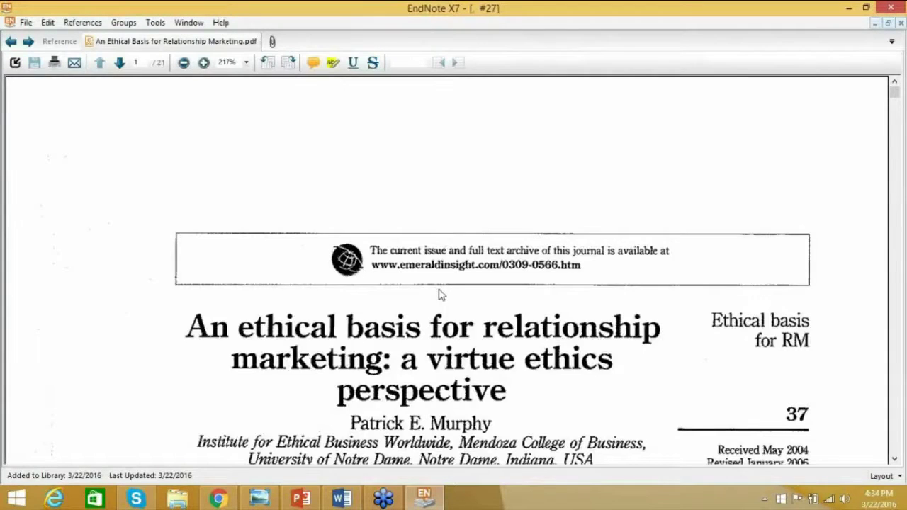
scroll(439, 294, "down", 3)
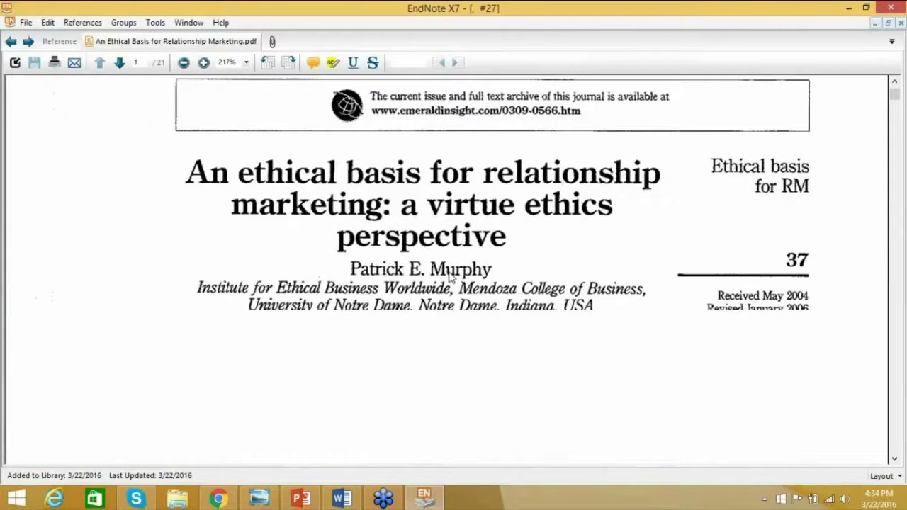
scroll(450, 277, "down", 5)
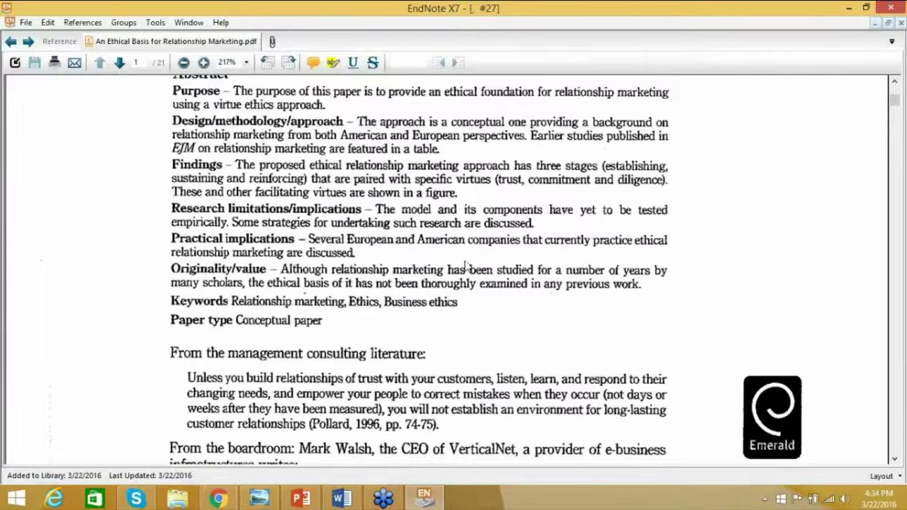
scroll(469, 264, "down", 5)
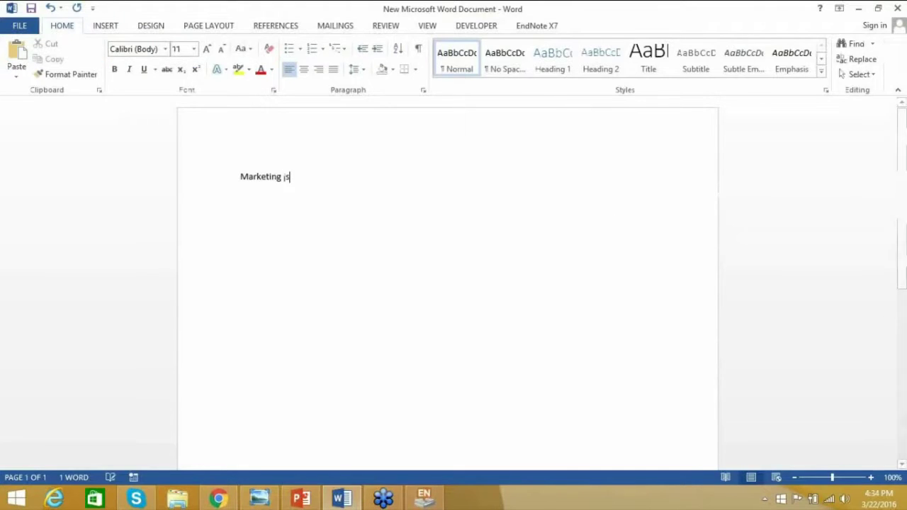
- Complete the sentence in the Word document so it reads "Marketing is the process of creating value for the customer"
type("the")
type("cess pf")
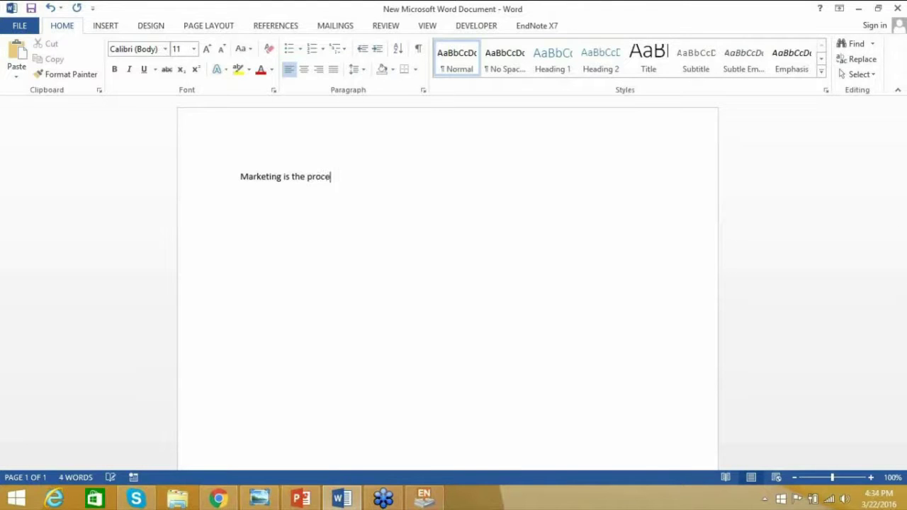
key("BackSpace")
key("BackSpace")
type("of creating v;aue")
key("BackSpace")
key("BackSpace")
key("BackSpace")
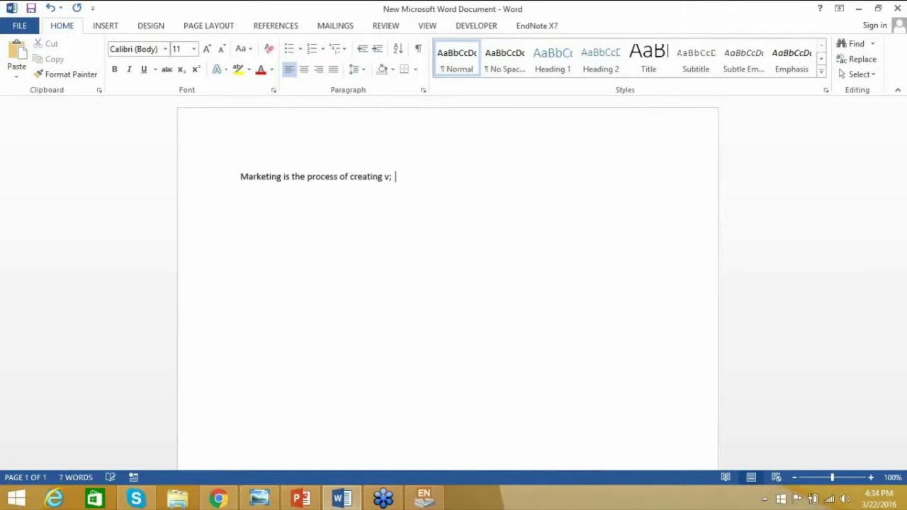
type("lue for te")
type("e customer")
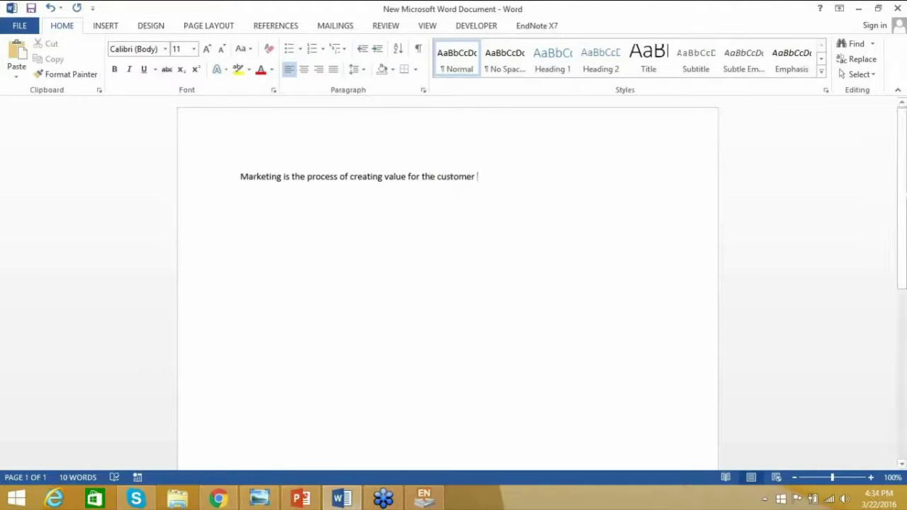
- Switch to EndNote, close the open reference, and select "An Ethical Basis for Relationship Marketing" in the Workshop Practice library
left_click(424, 498)
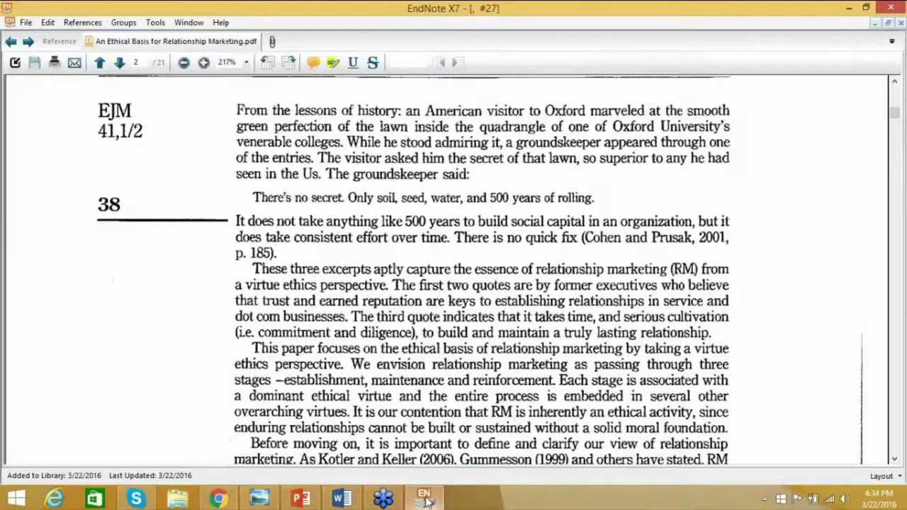
left_click(901, 24)
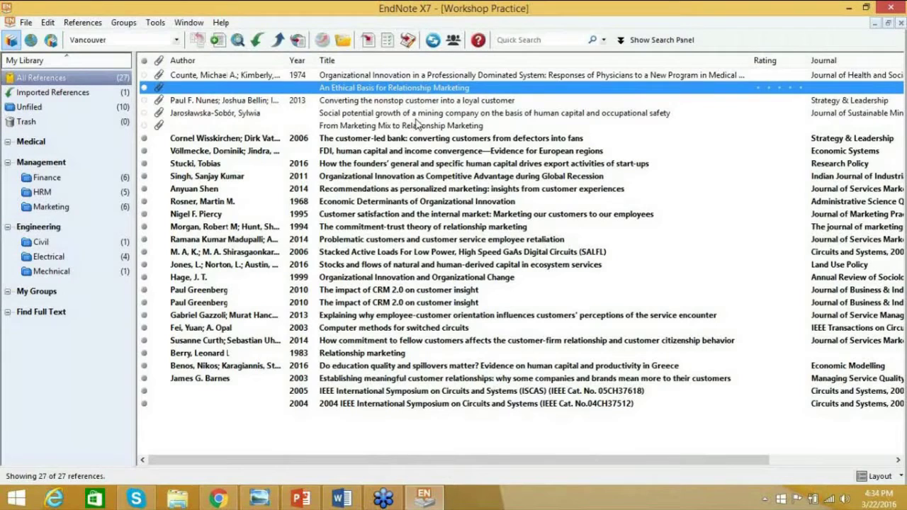
left_click(384, 163)
left_click(405, 87)
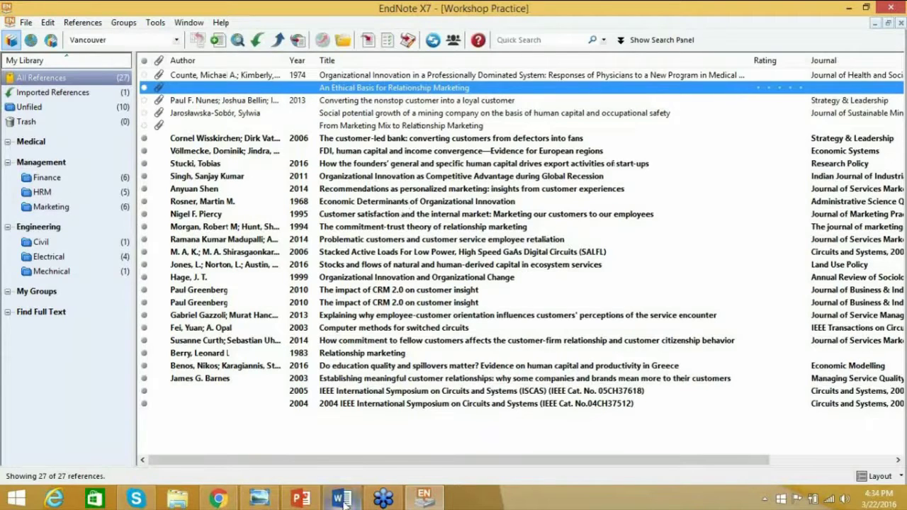
- Return to Word and insert the citation selected in EndNote at the end of the marketing sentence, after checking the selection in the library
mouse_move(344, 500)
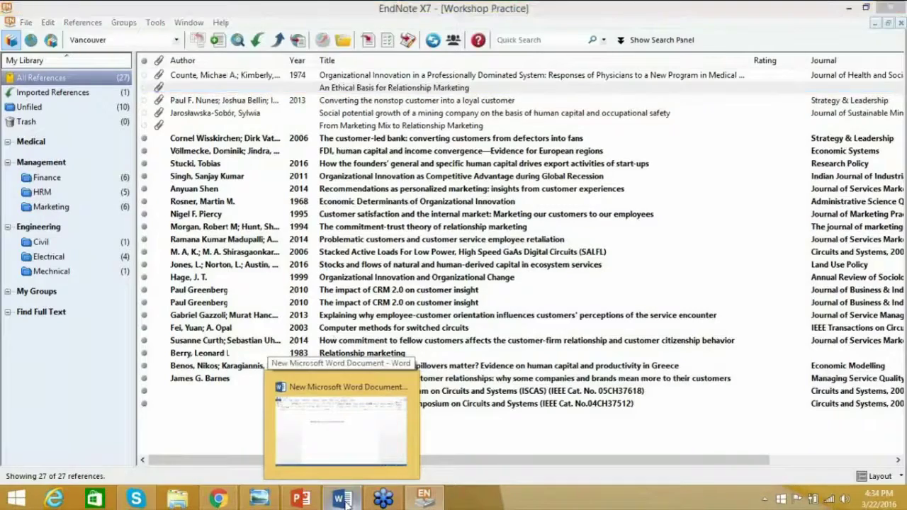
left_click(340, 387)
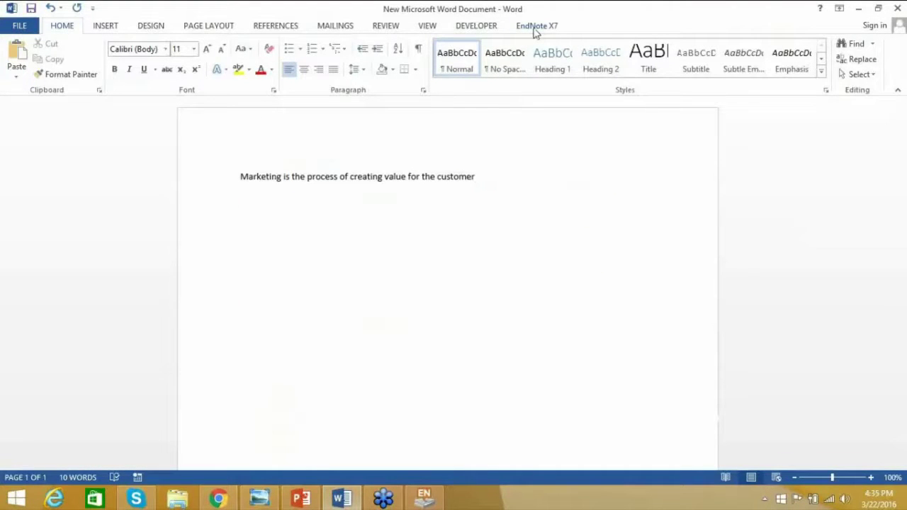
left_click(536, 28)
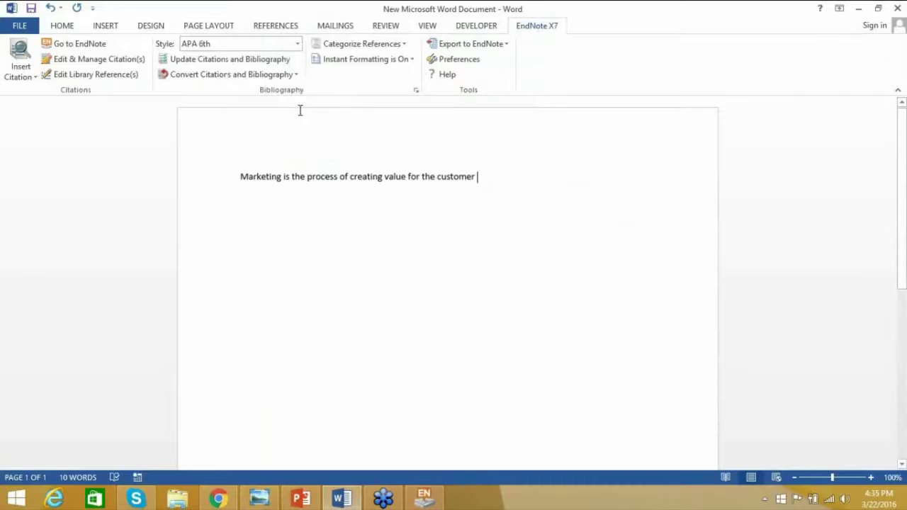
left_click(25, 79)
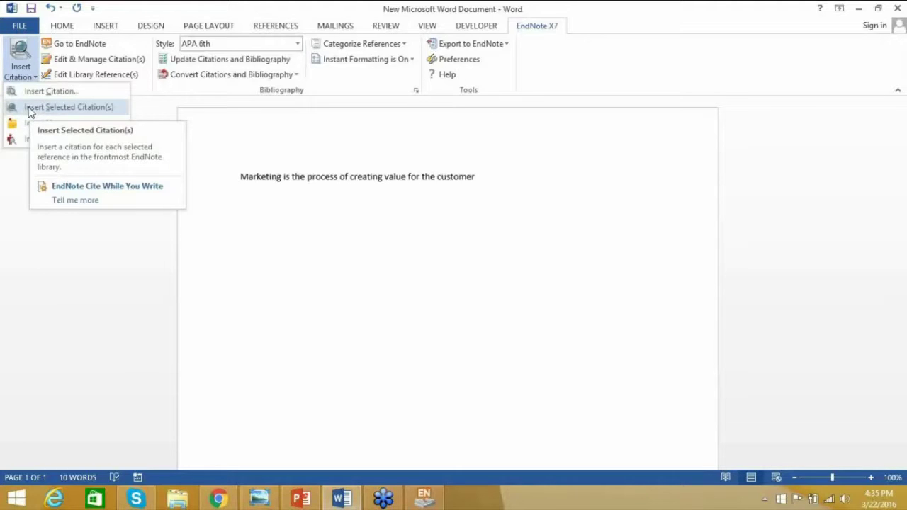
left_click(423, 496)
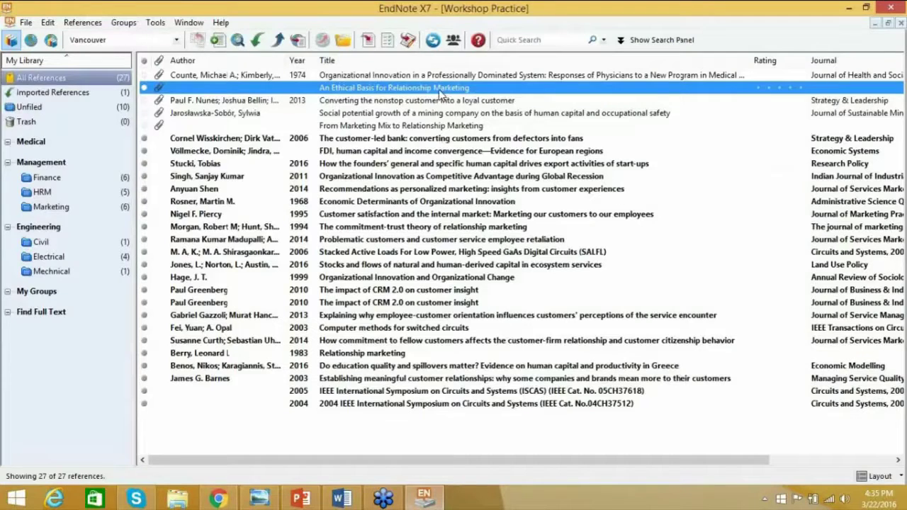
key("alt+Tab")
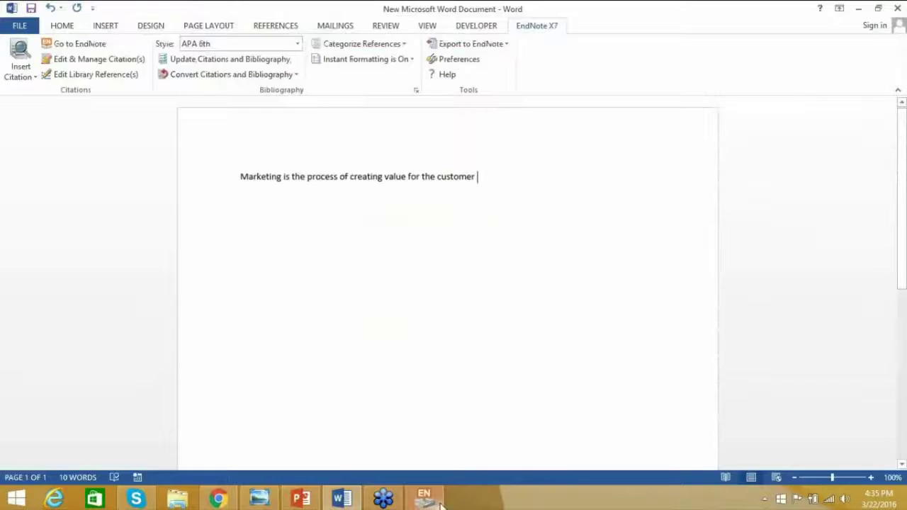
left_click(31, 77)
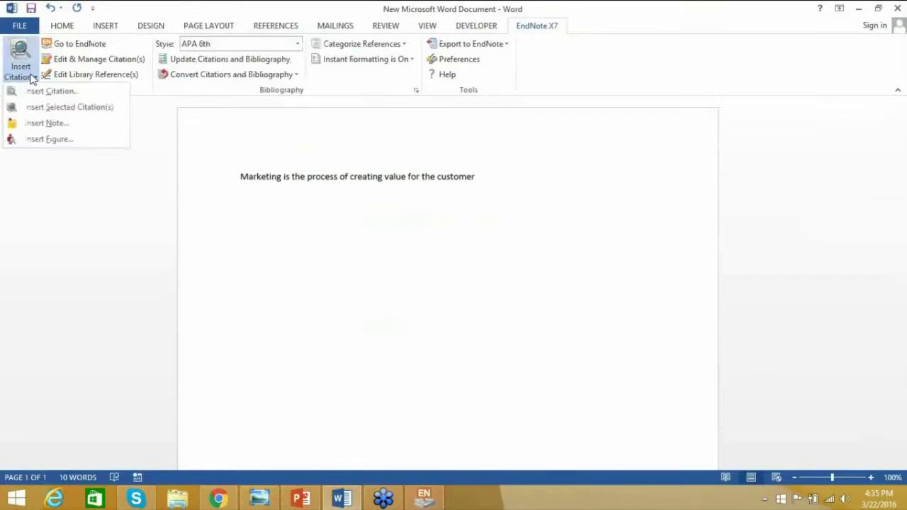
left_click(51, 107)
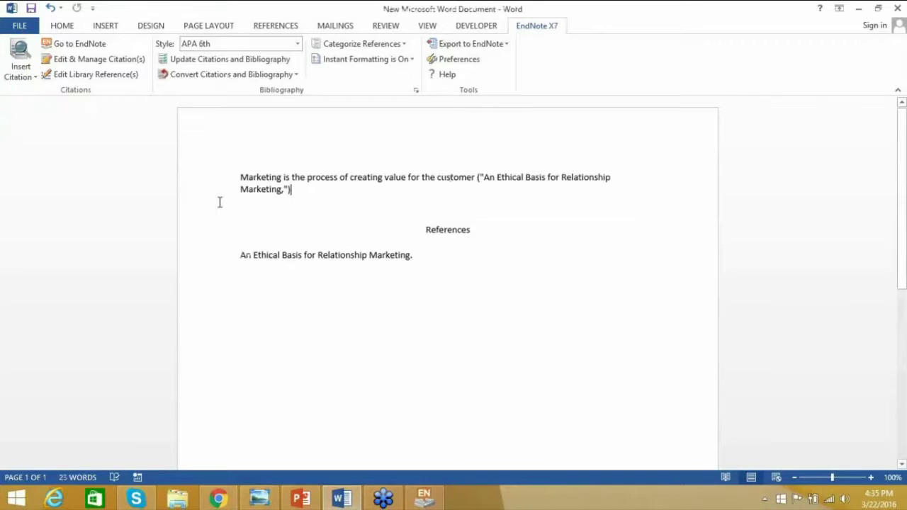
- Delete the inserted citation from the end of the sentence and switch back to the Workshop Practice library in EndNote
left_click(545, 178)
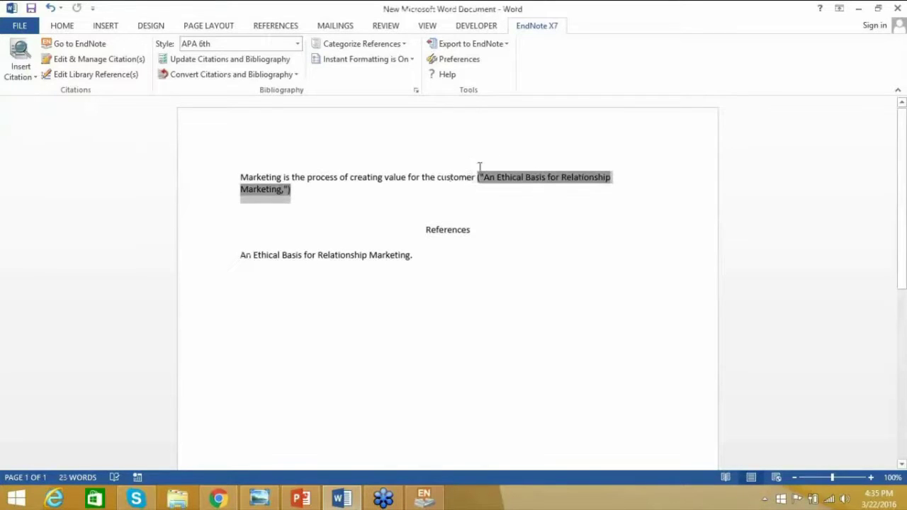
key("Delete")
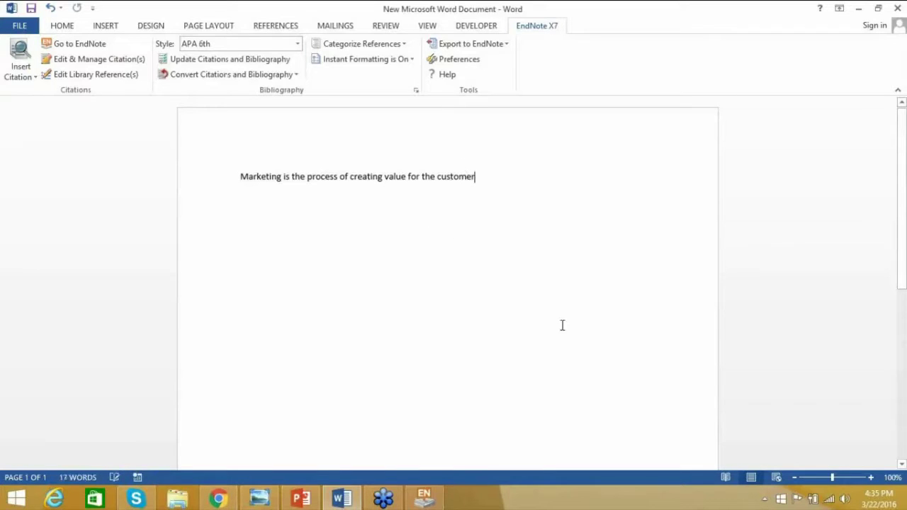
left_click(424, 499)
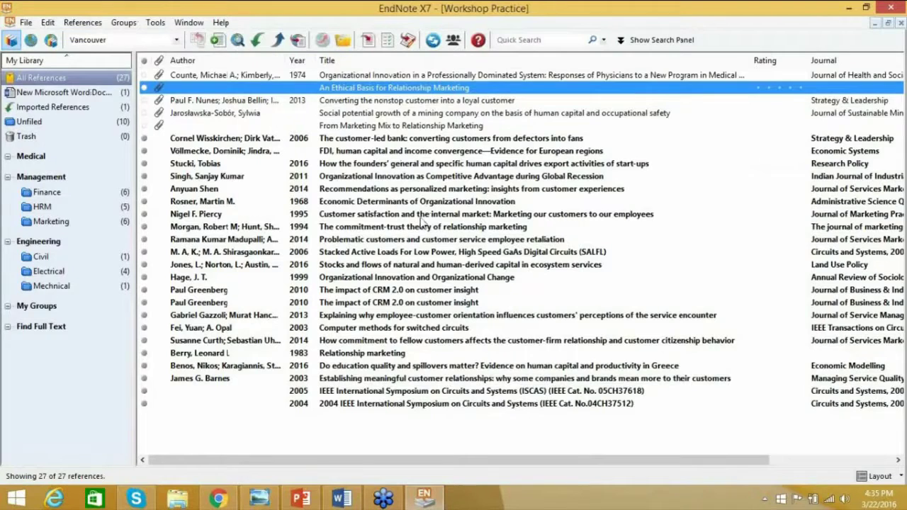
- Select "Customer satisfaction and the internal market" in EndNote and insert it as a citation at the end of the marketing sentence in Word
left_click(424, 215)
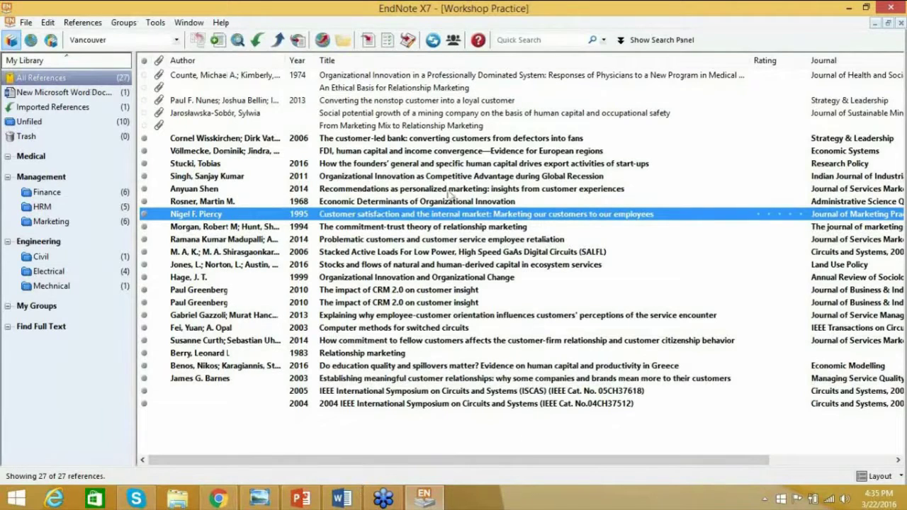
left_click(343, 500)
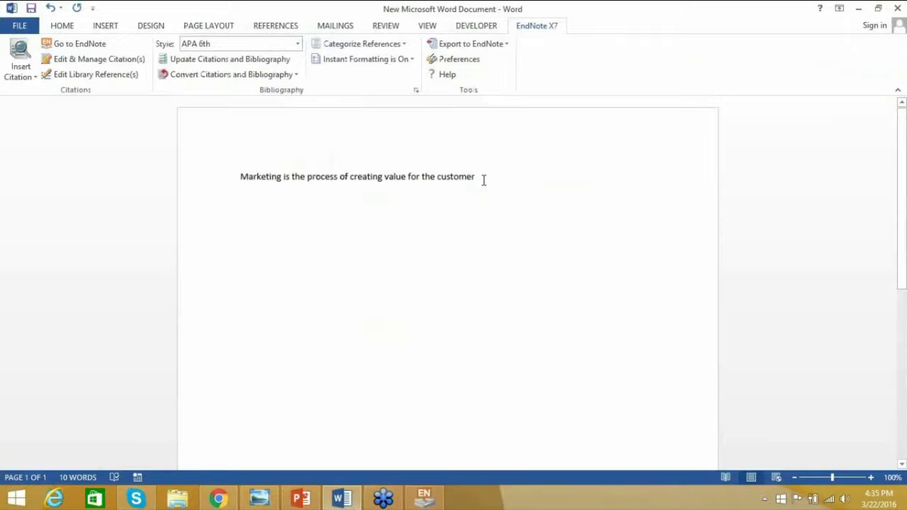
left_click(19, 75)
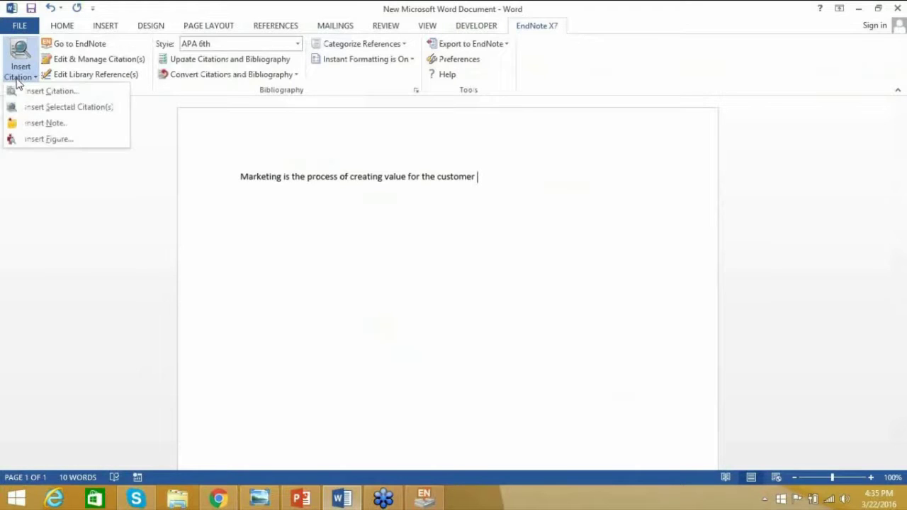
left_click(98, 117)
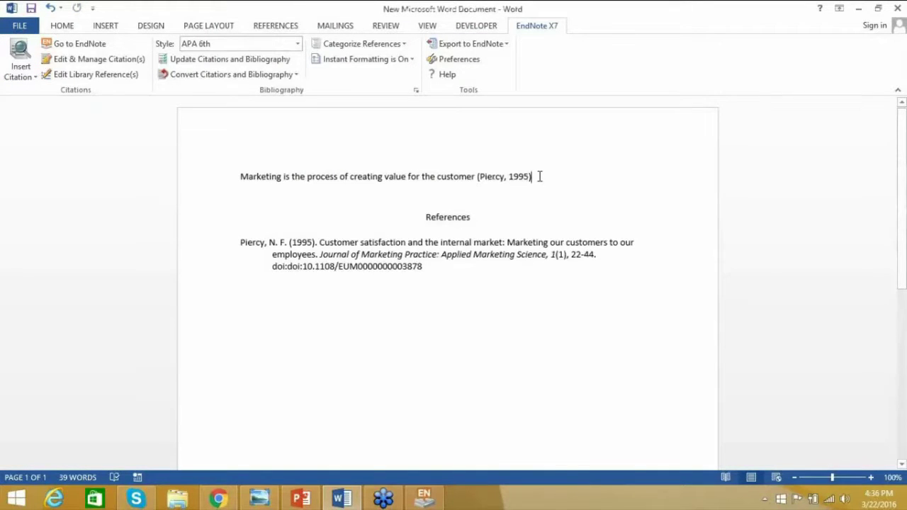
- Left-align the References heading above the reference entry in the Word document
left_click_drag(236, 238, 449, 280)
left_click_drag(423, 215, 474, 216)
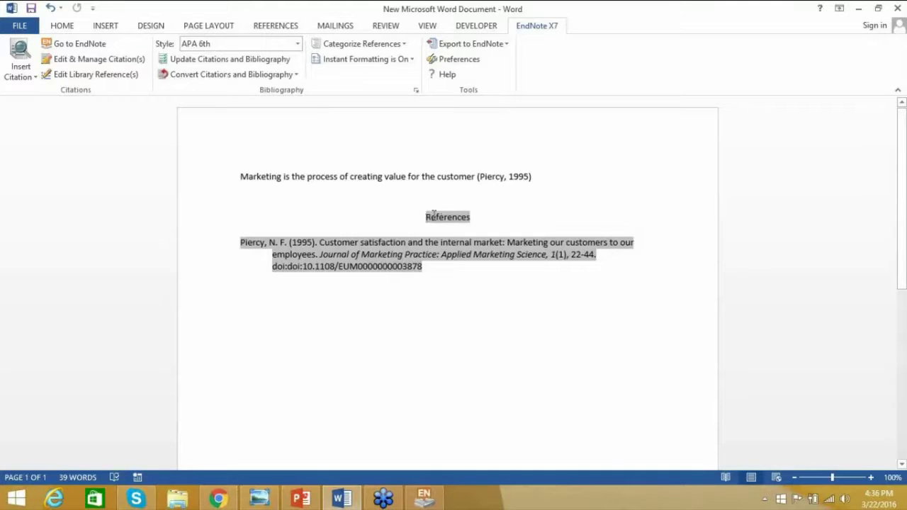
left_click(61, 25)
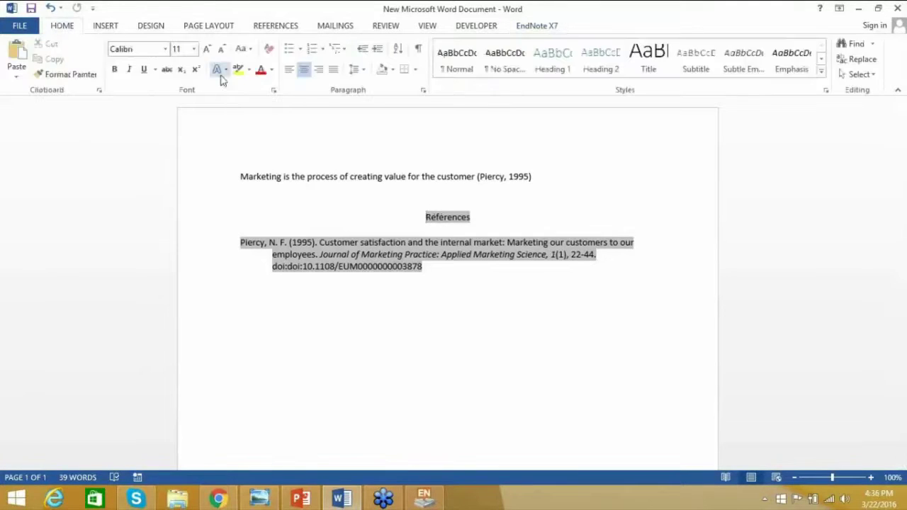
left_click(288, 70)
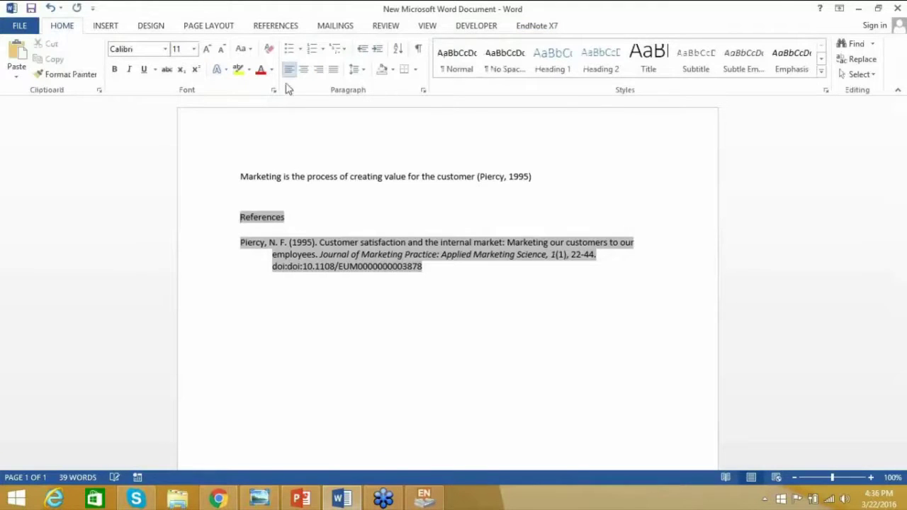
- Insert blank lines between the marketing sentence and the References heading to push the reference list onto the second page
left_click(346, 196)
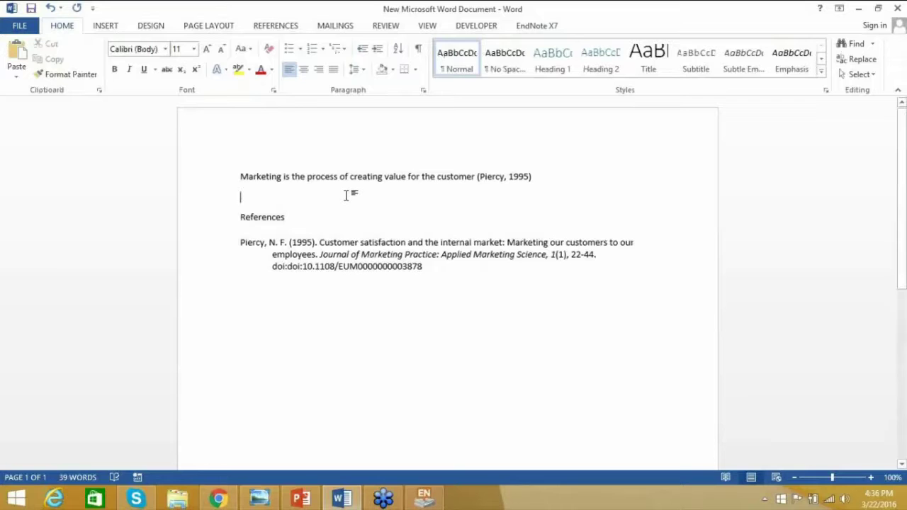
key("Return")
key("Return")
key("Return")
key("Return")
key("Return")
key("Return")
key("Return")
key("Return")
key("Return")
key("Return")
key("Return")
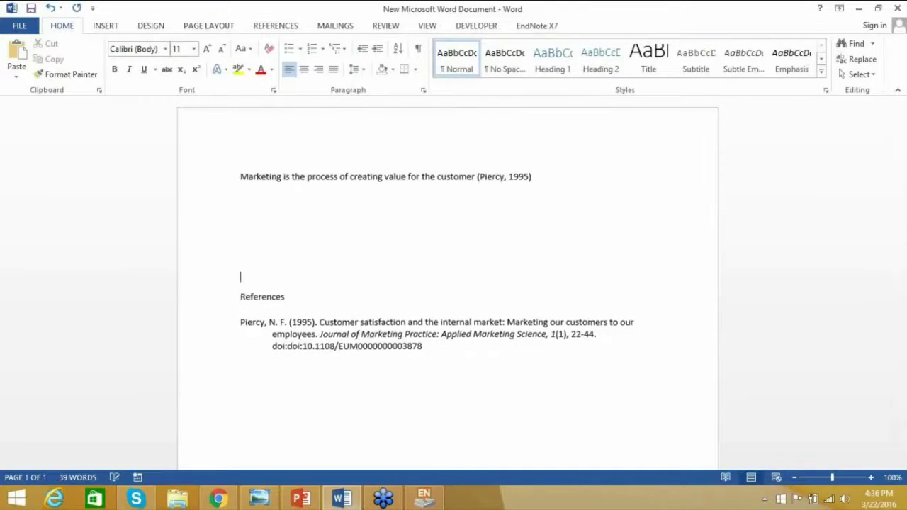
scroll(449, 197, "down", 5)
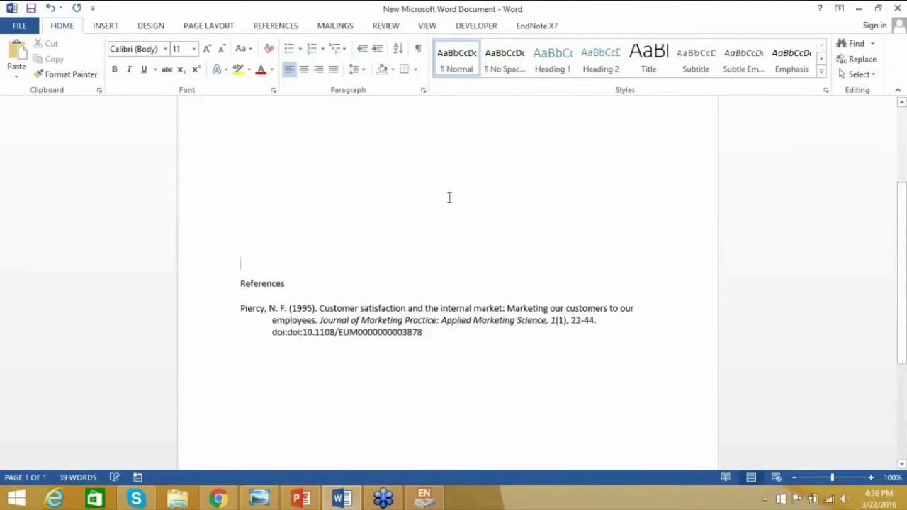
key("Return")
key("Return")
key("Return")
key("Return")
key("Return")
key("Return")
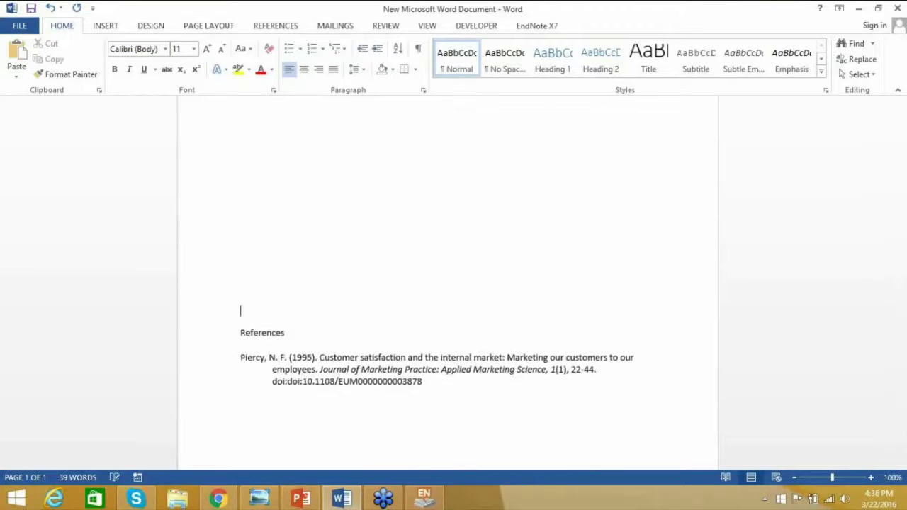
scroll(394, 217, "down", 3)
key("Return")
key("Return")
key("Return")
key("Return")
key("Return")
key("Return")
key("Return")
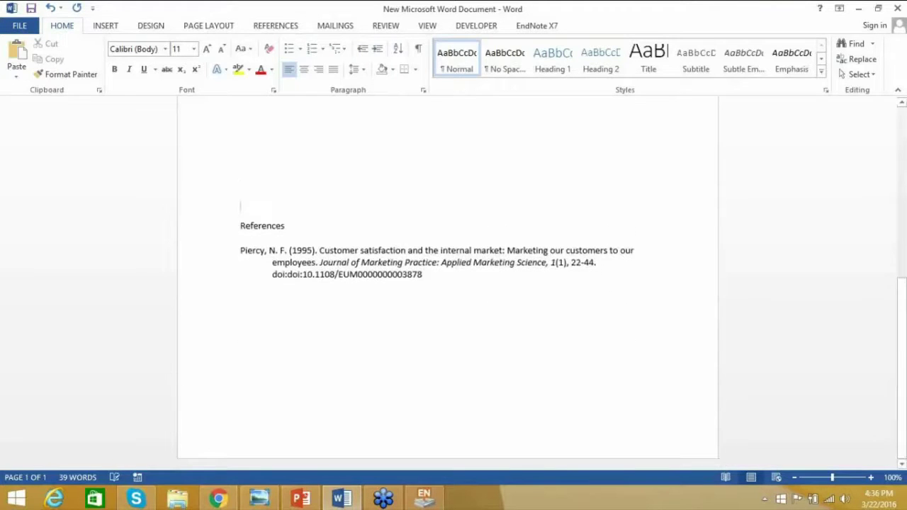
scroll(427, 223, "down", 2)
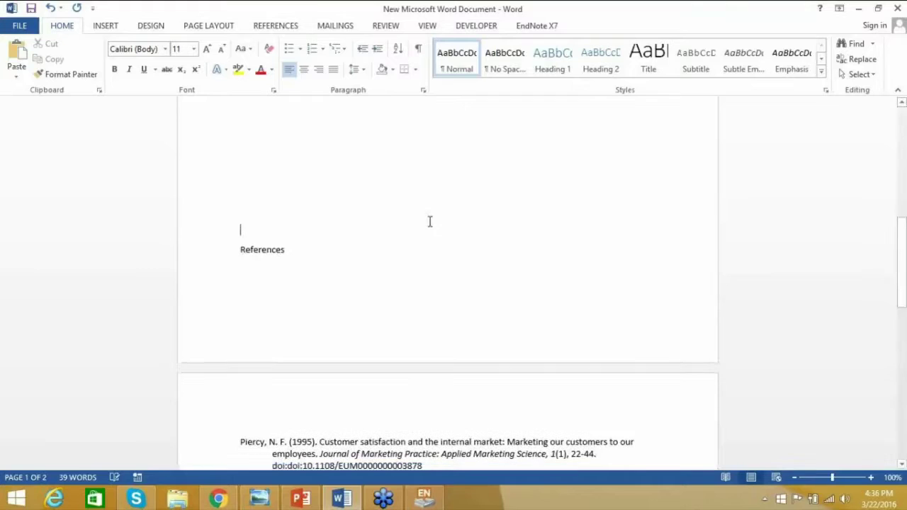
key("Return")
key("Return")
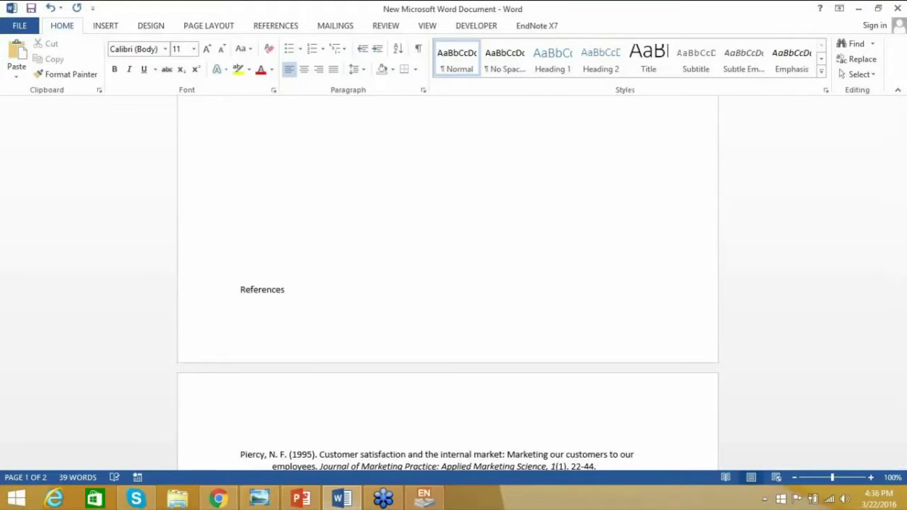
key("Return")
- Add a filler text line below the marketing sentence and cite EndNote's "How the founders' general and specific human capital drives export activities of start-ups" after it
scroll(429, 208, "up", 10)
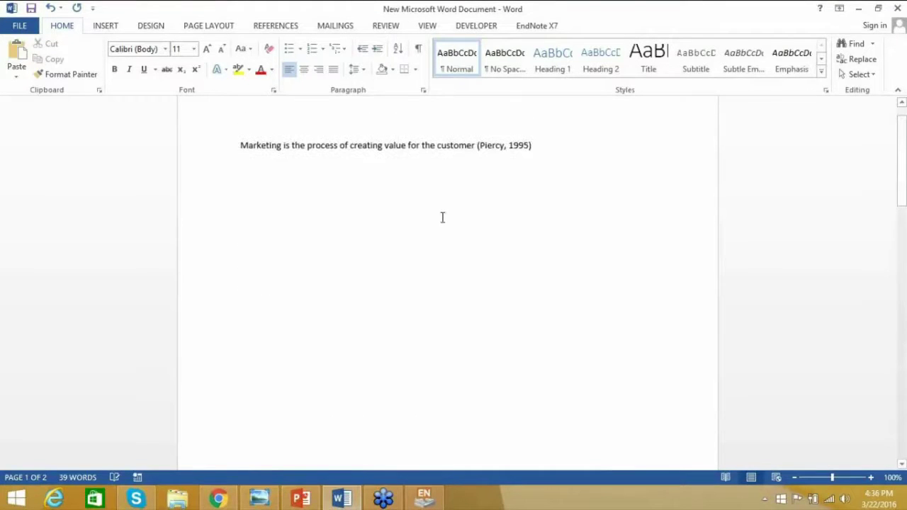
type("iiiijjjjjjjjjjjjfklsdjflkdkfk")
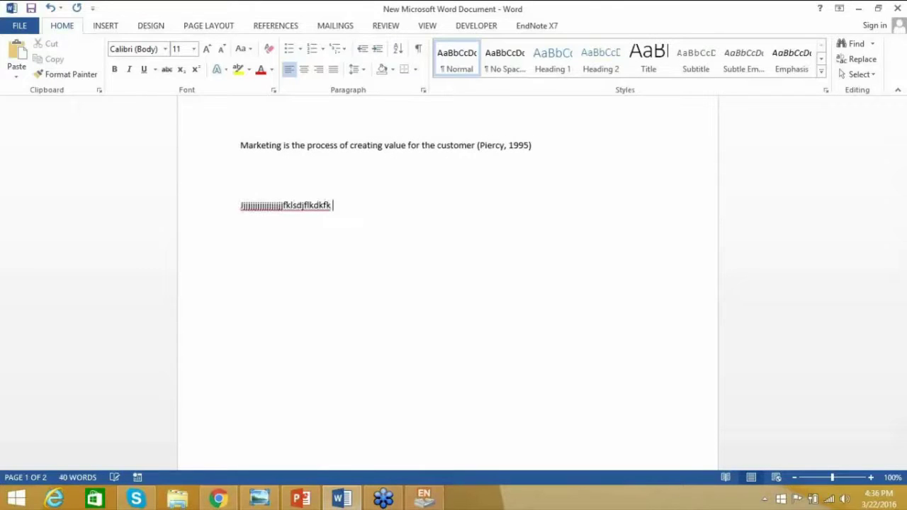
left_click(424, 498)
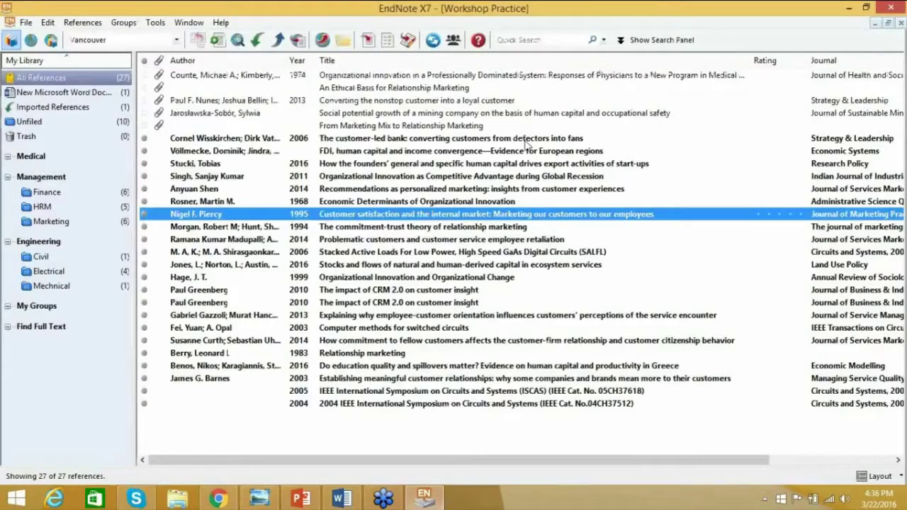
left_click(503, 164)
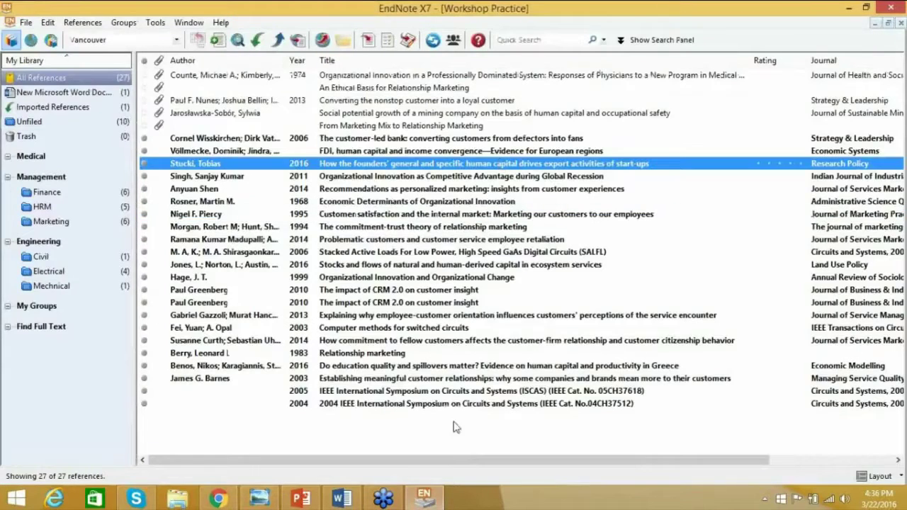
left_click(425, 500)
left_click(532, 26)
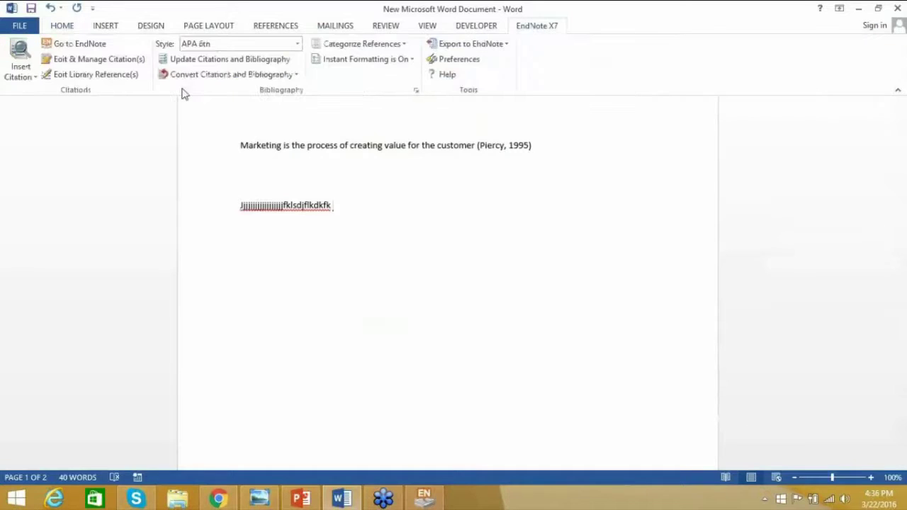
left_click(29, 76)
left_click(39, 105)
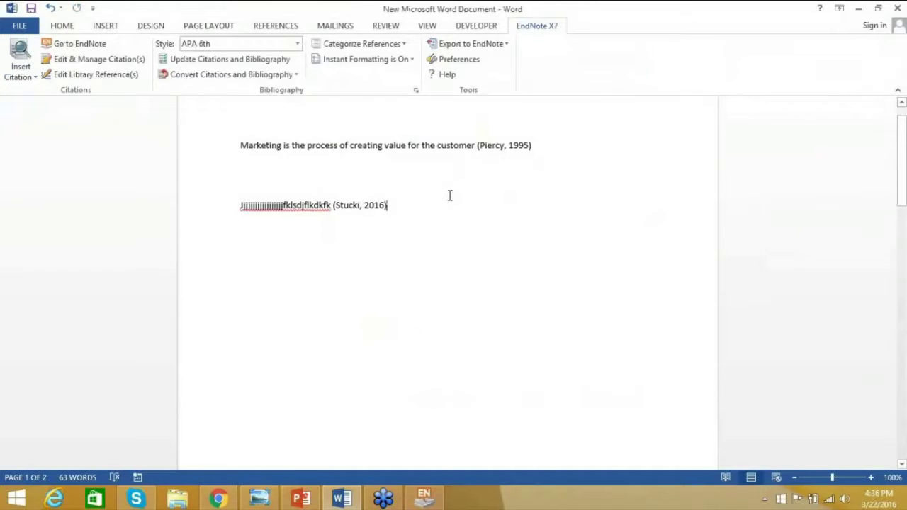
- Examine the citation after the filler line and the References list on the second page
left_click(382, 206)
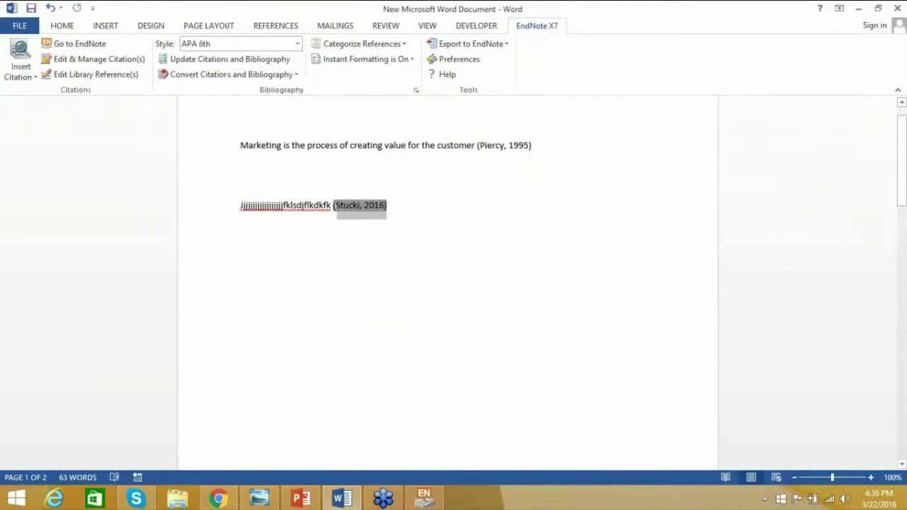
left_click(541, 249)
scroll(527, 250, "down", 5)
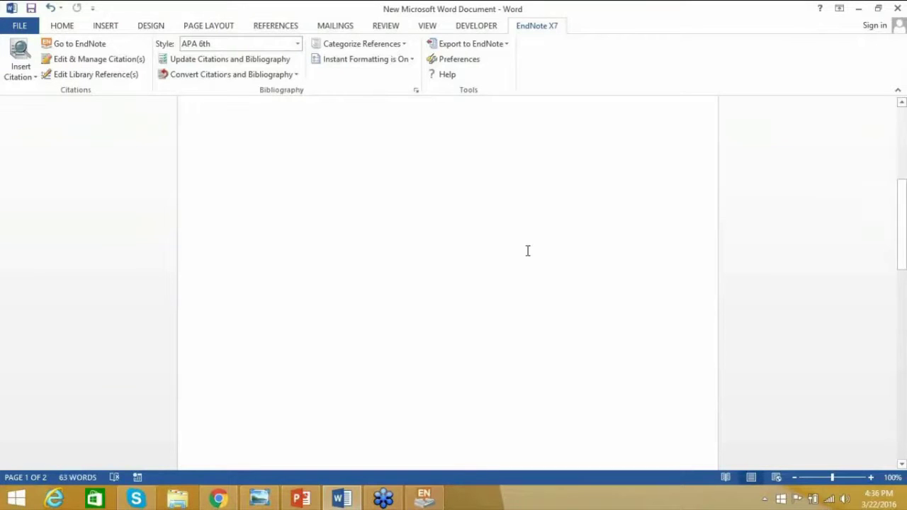
scroll(527, 251, "down", 10)
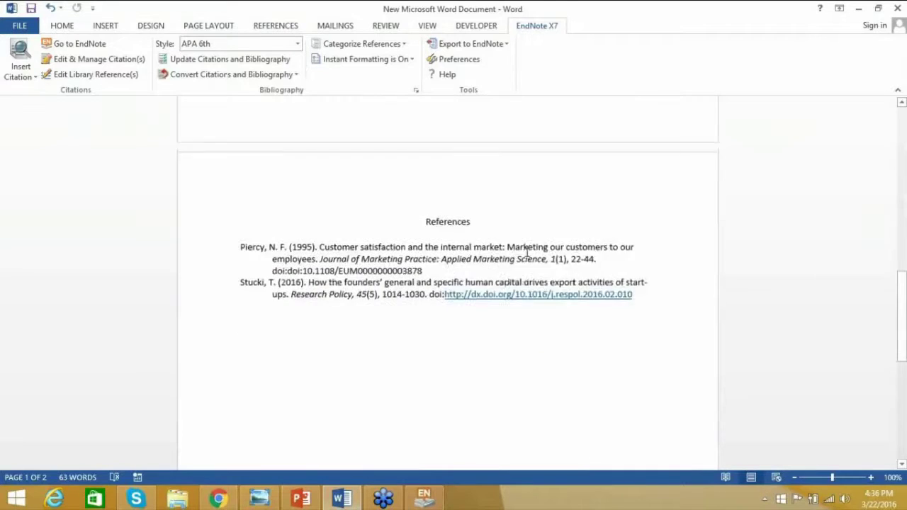
left_click(245, 140)
left_click(642, 250)
scroll(649, 251, "up", 3)
scroll(642, 208, "up", 10)
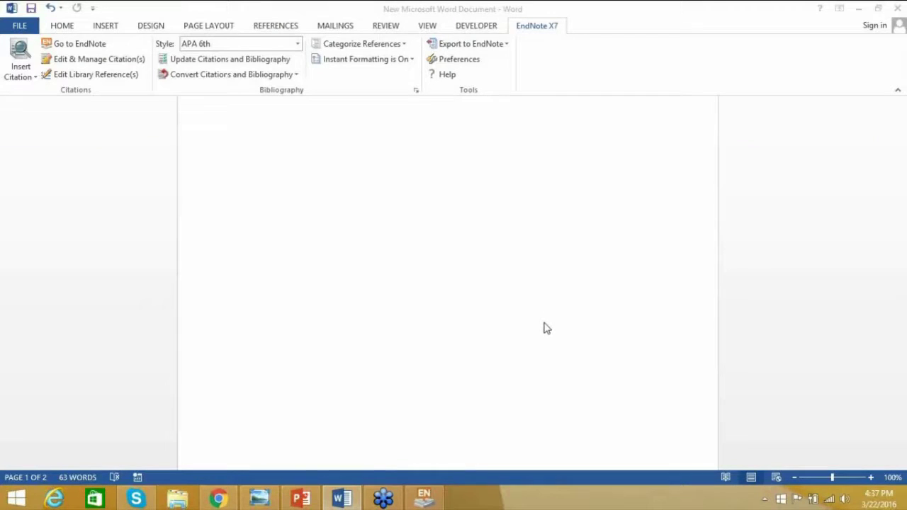
- In EndNote, multi-select "The customer-led bank", "Organizational Innovation as Competitive Advantage", "Problematic customers", "Organizational Innovation and Organizational Change" and "Computer methods for switched circuits"
left_click(425, 498)
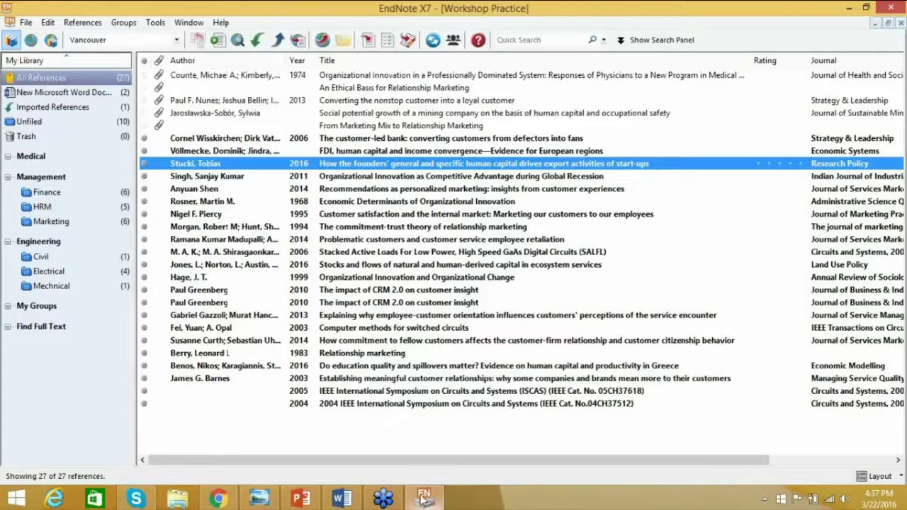
left_click(344, 499)
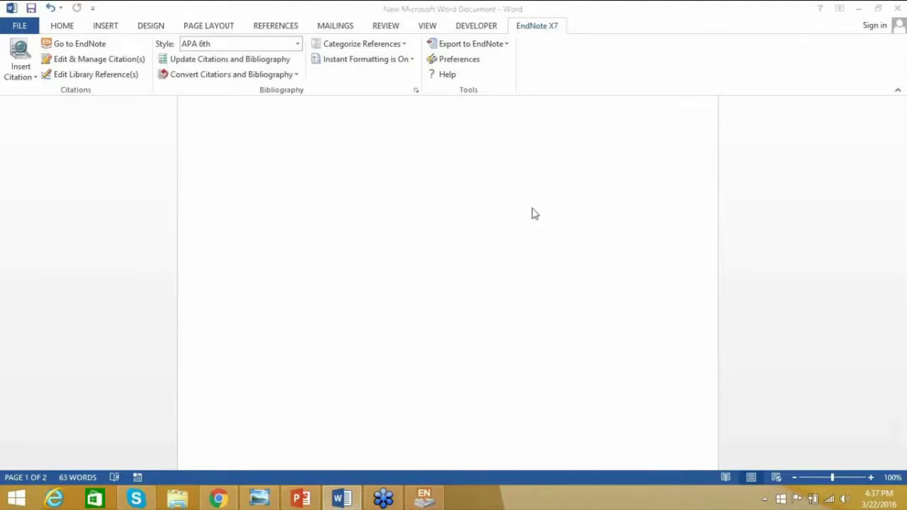
left_click(423, 498)
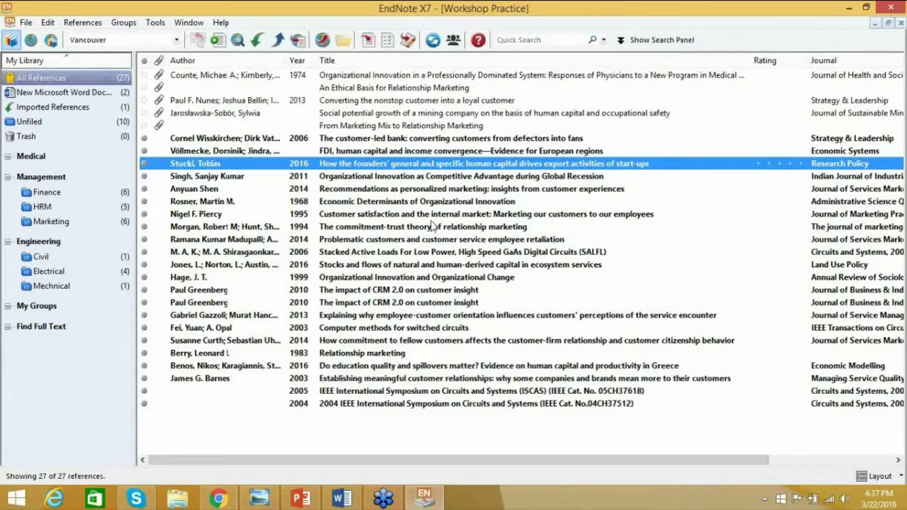
left_click(438, 226)
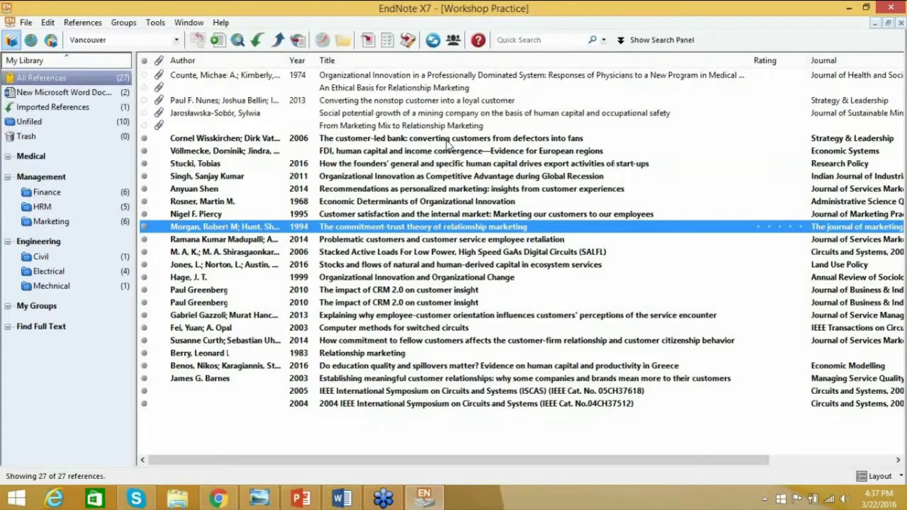
left_click(448, 139)
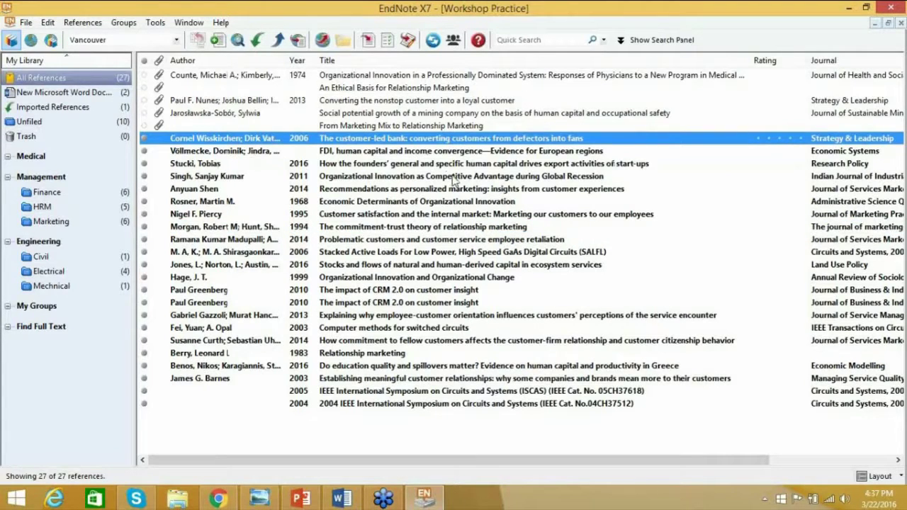
left_click(454, 178, "ctrl")
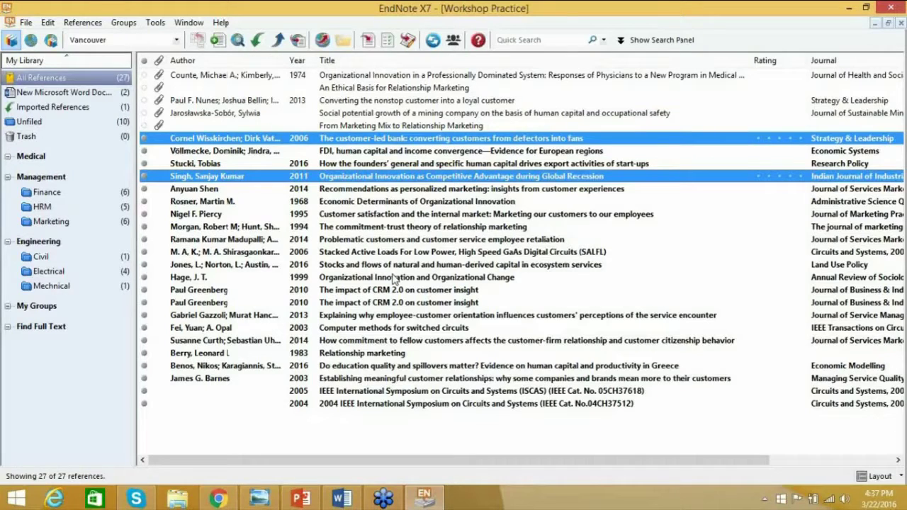
left_click(395, 278, "ctrl")
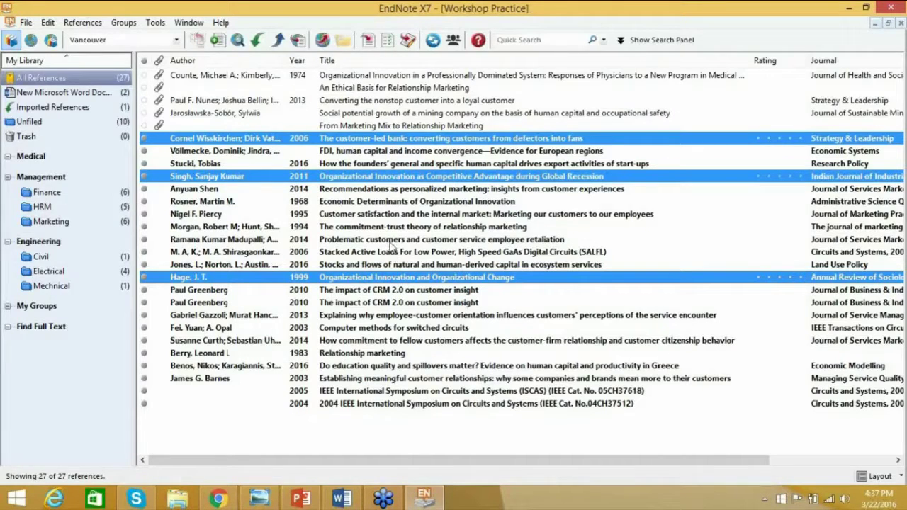
left_click(398, 240, "ctrl")
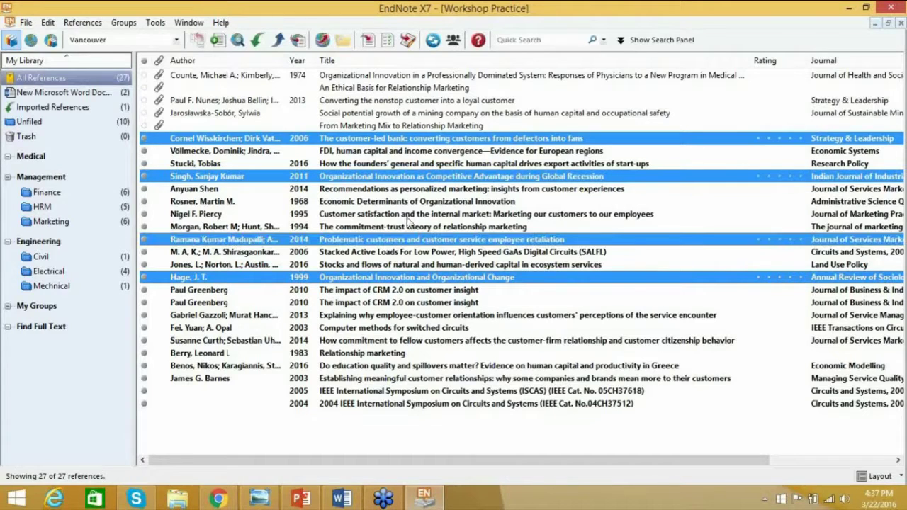
left_click(400, 328, "ctrl")
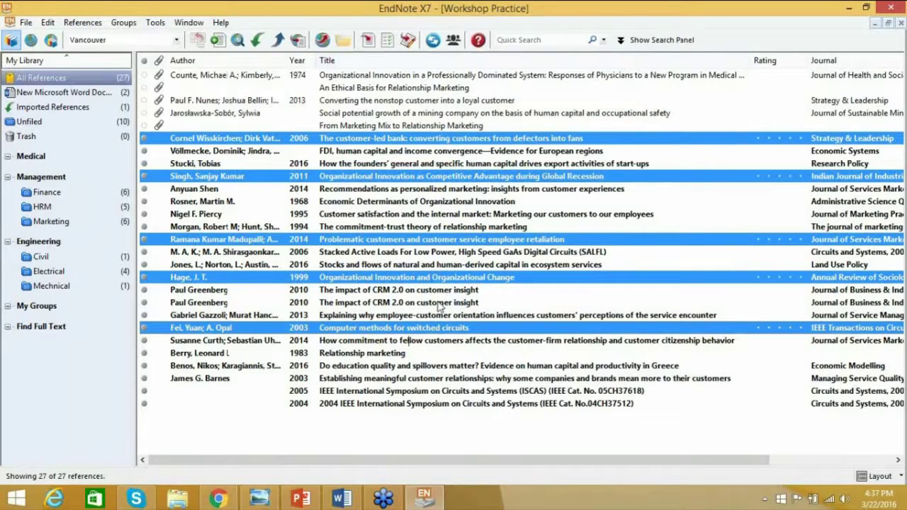
- In Word, write the filler text "Jjjjjj" and insert the five selected EndNote references as one grouped citation after it
left_click(342, 500)
type("jjjjjj")
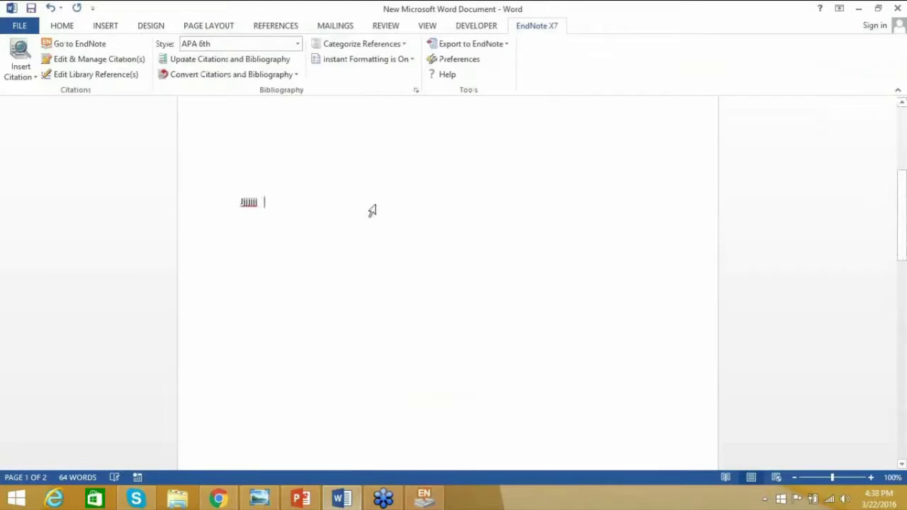
left_click(36, 76)
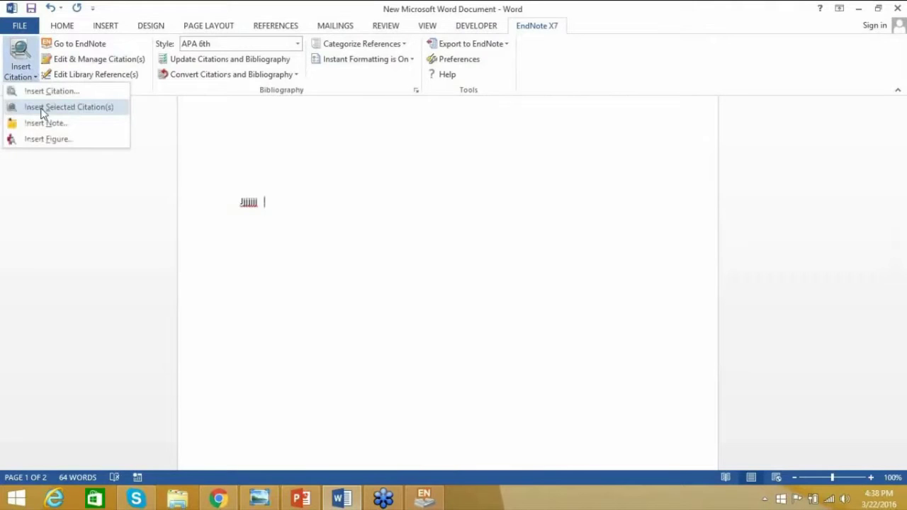
left_click(41, 107)
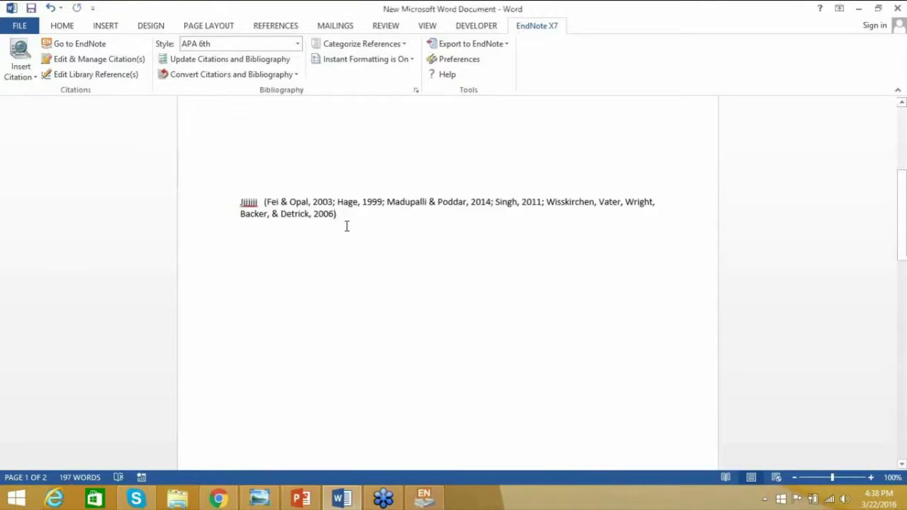
left_click(273, 205)
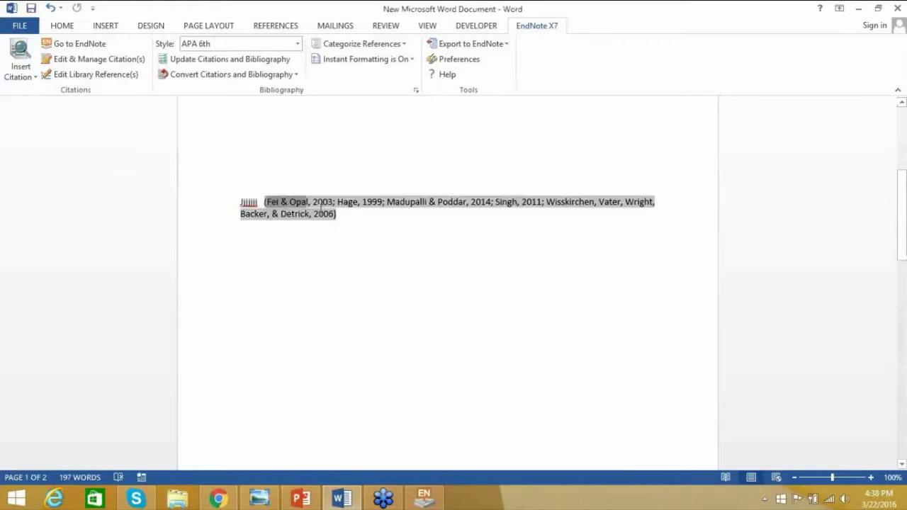
left_click(347, 223)
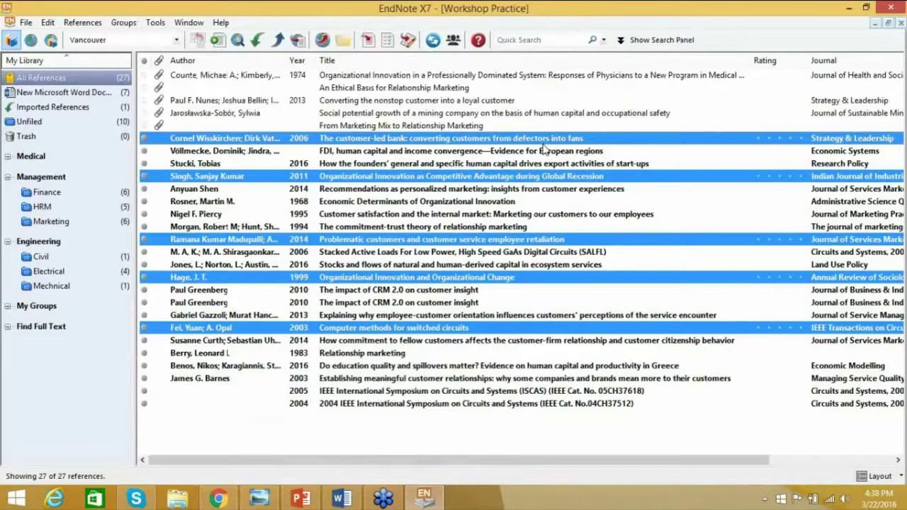
left_click(342, 500)
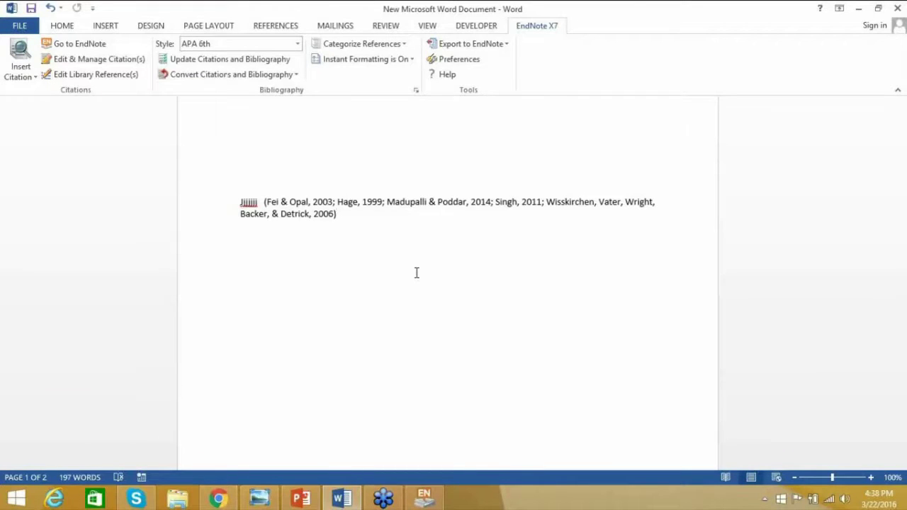
- Two lines below the grouped citation, write a plain-text attribution naming two authors with the year 2004 and "have postulated"
key("Return")
key("Return")
type("Varog and Lush")
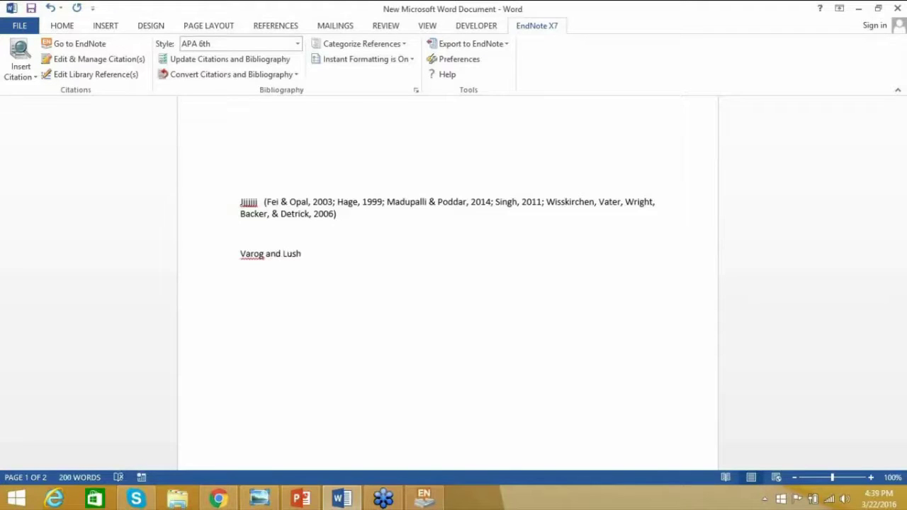
type(" (2004) have postulated")
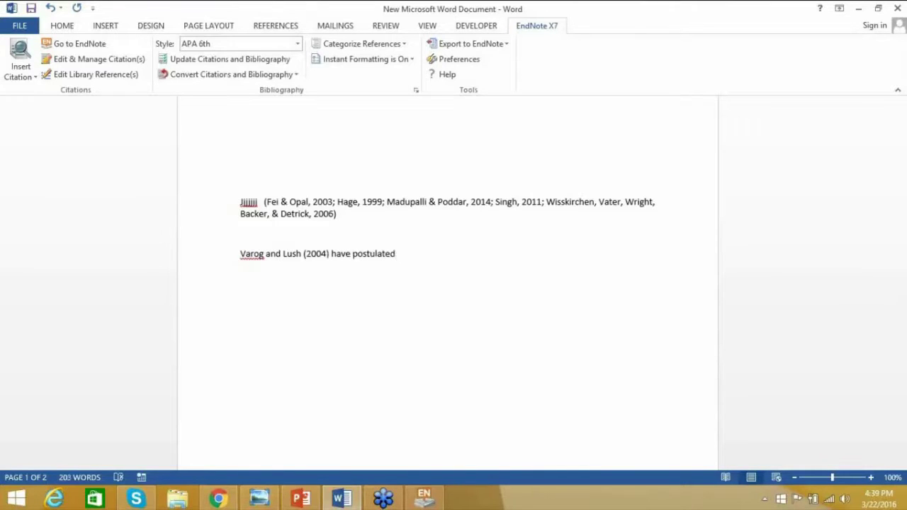
left_click(331, 255)
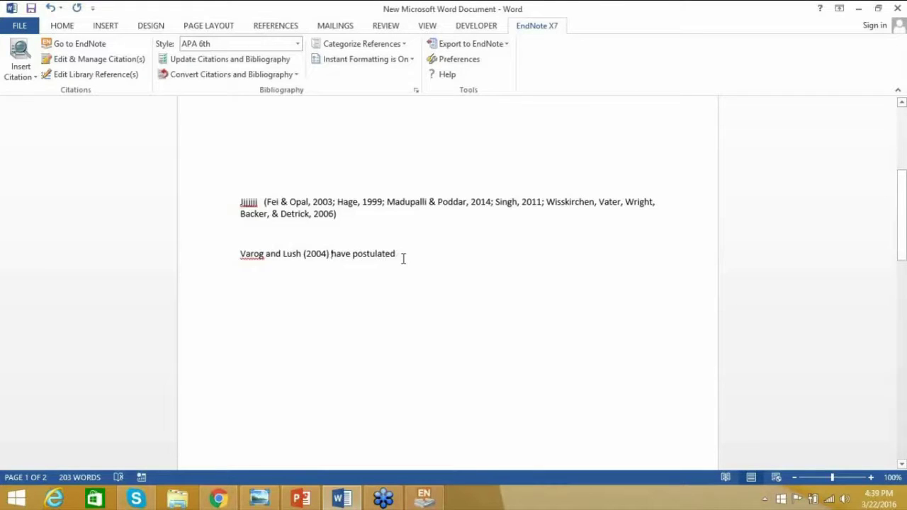
- Delete the filler text before the grouped citation and the plain-text "have postulated" attribution below it
scroll(402, 258, "up", 2)
scroll(402, 258, "down", 2)
left_click_drag(260, 203, 239, 202)
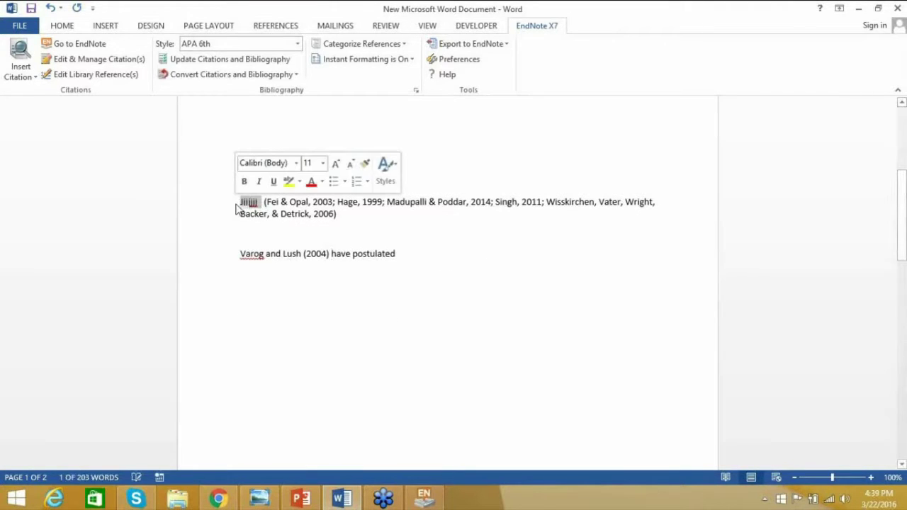
key("Delete")
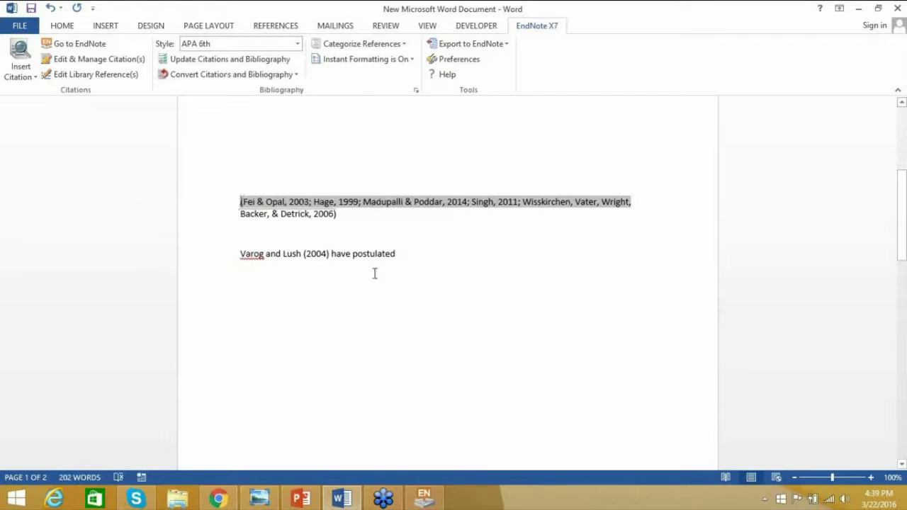
left_click_drag(420, 258, 140, 257)
key("Delete")
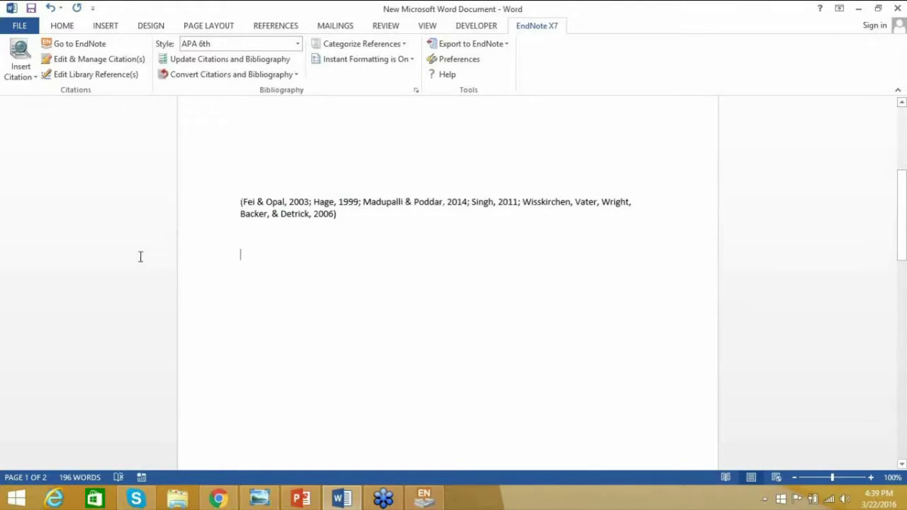
- Cite EndNote's "Stocks and flows of natural and human-derived capital in ecosystem services" on the empty line below the grouped citation in Word
left_click(437, 500)
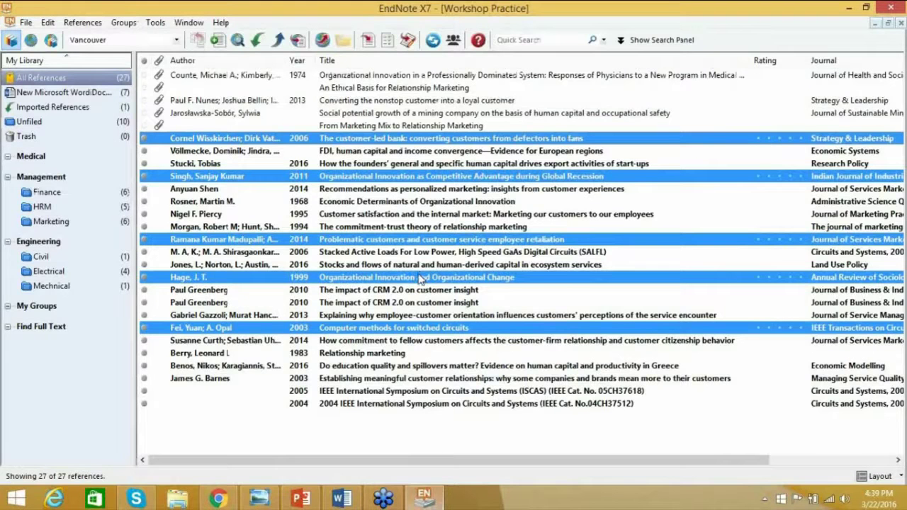
left_click(417, 276)
left_click(417, 265)
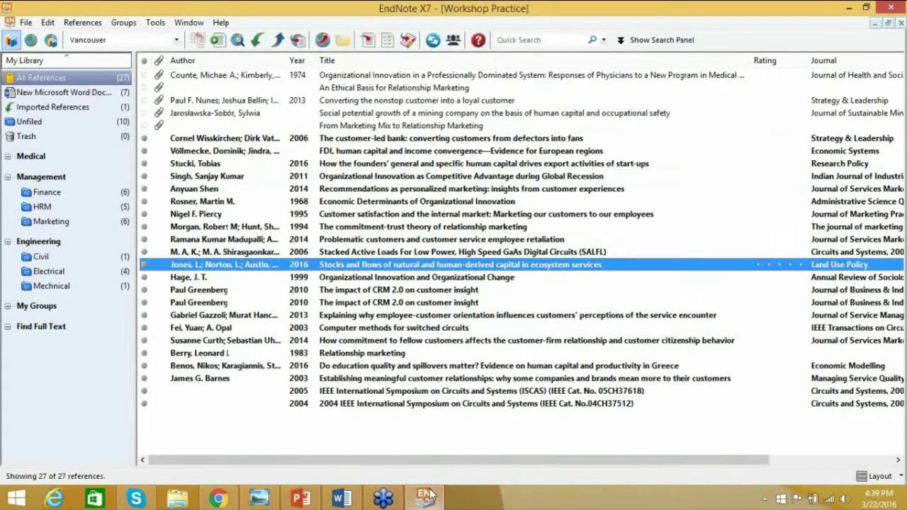
left_click(433, 493)
left_click(21, 73)
left_click(48, 108)
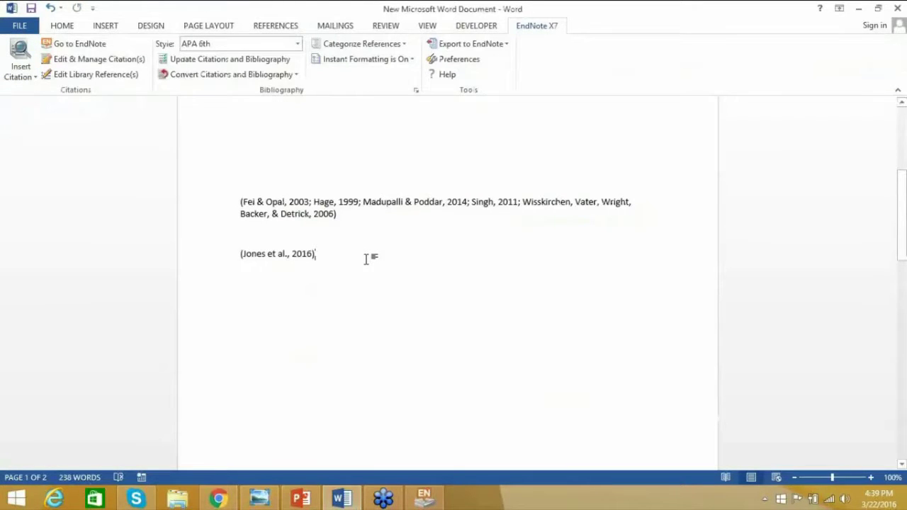
- Continue the sentence after the 2016 citation with "has postulated that" and a row of dots, and change "has" to "have"
type("has pos")
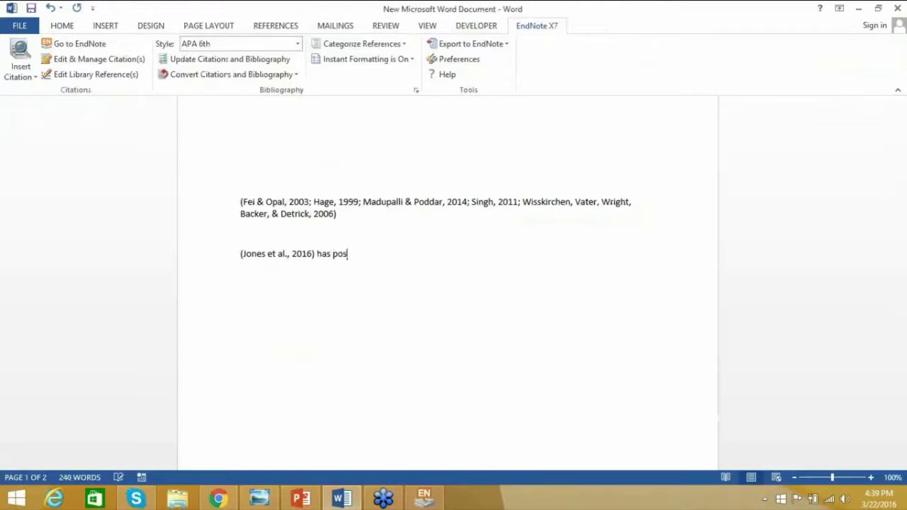
type("tulated that ................................")
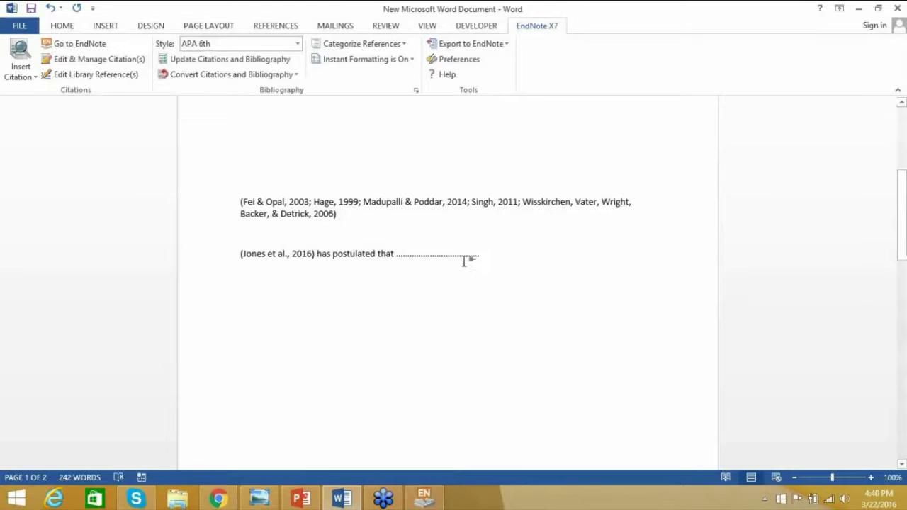
left_click_drag(469, 257, 259, 252)
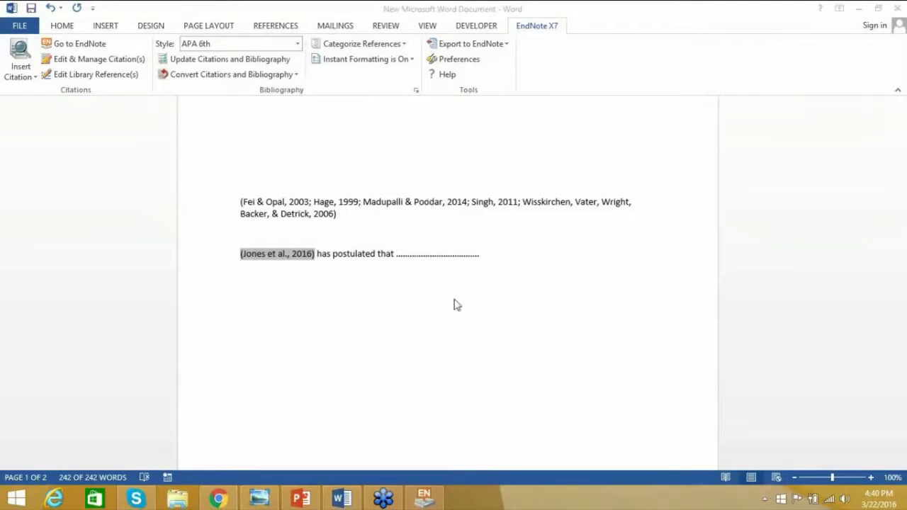
left_click(323, 254)
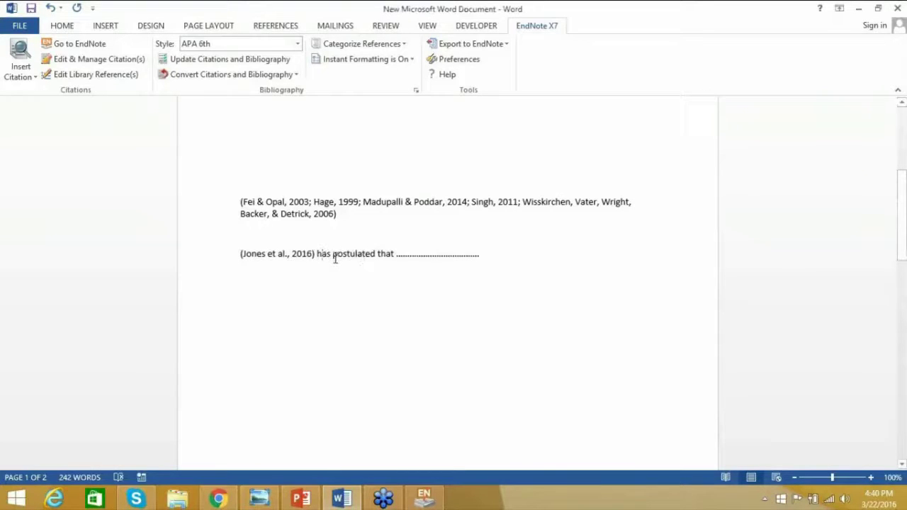
key("Delete")
key("Delete")
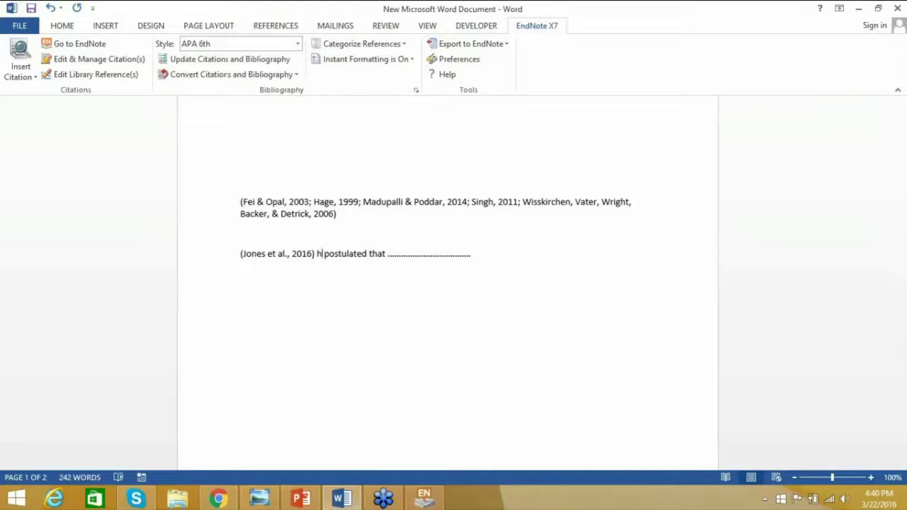
type("ave")
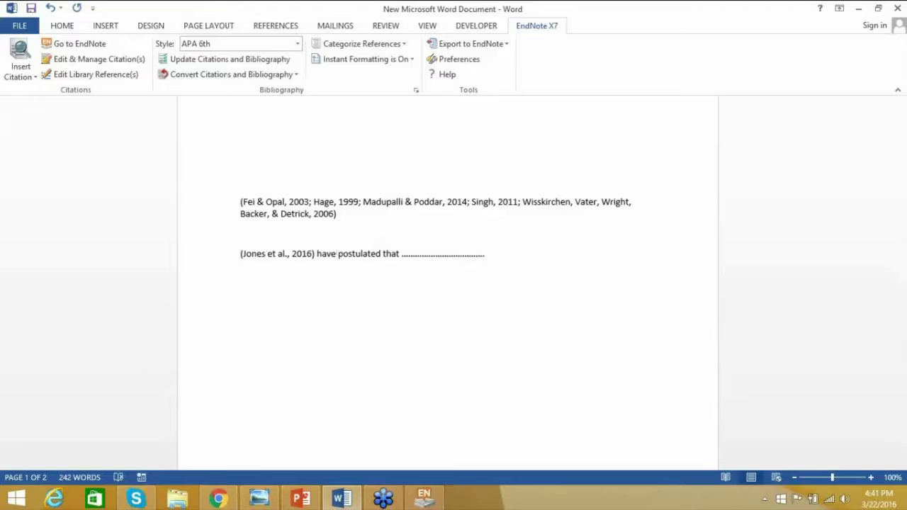
key("Up")
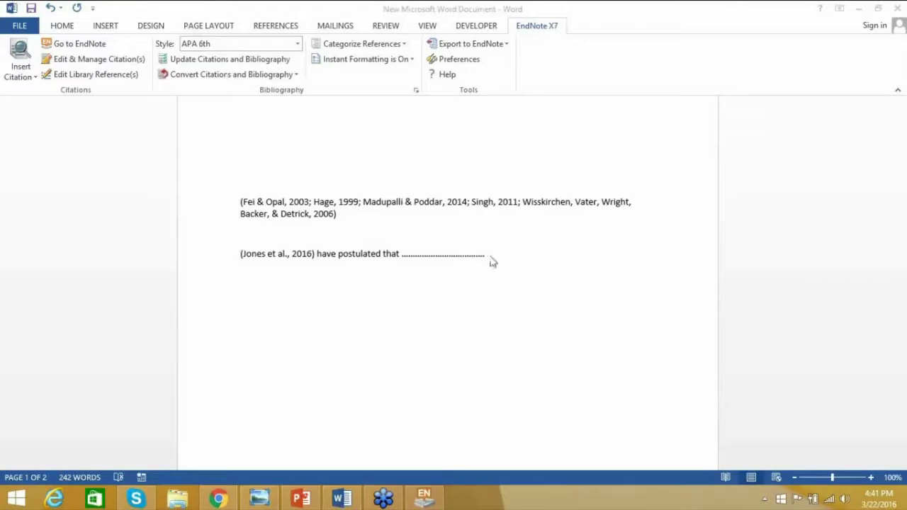
- Try to delete the opening parenthesis of the 2016 citation directly in the text
left_click_drag(240, 255, 486, 257)
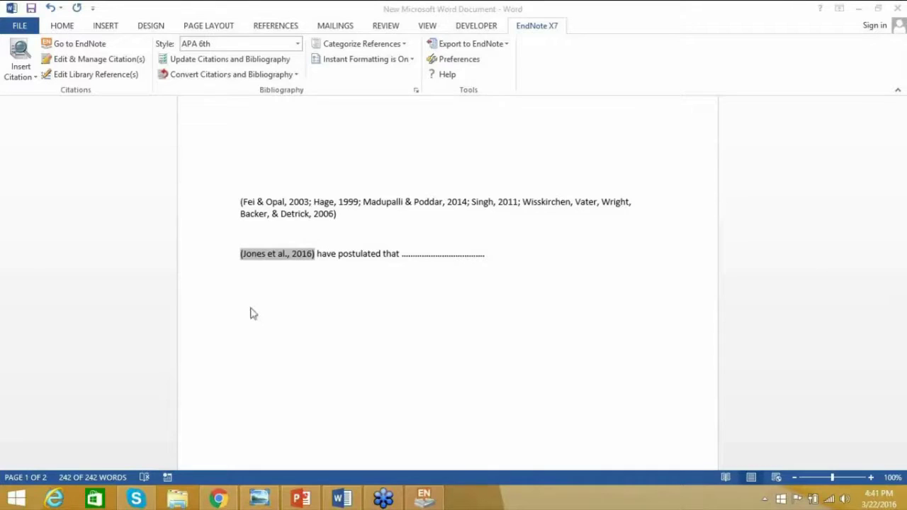
left_click(256, 256)
left_click(245, 257)
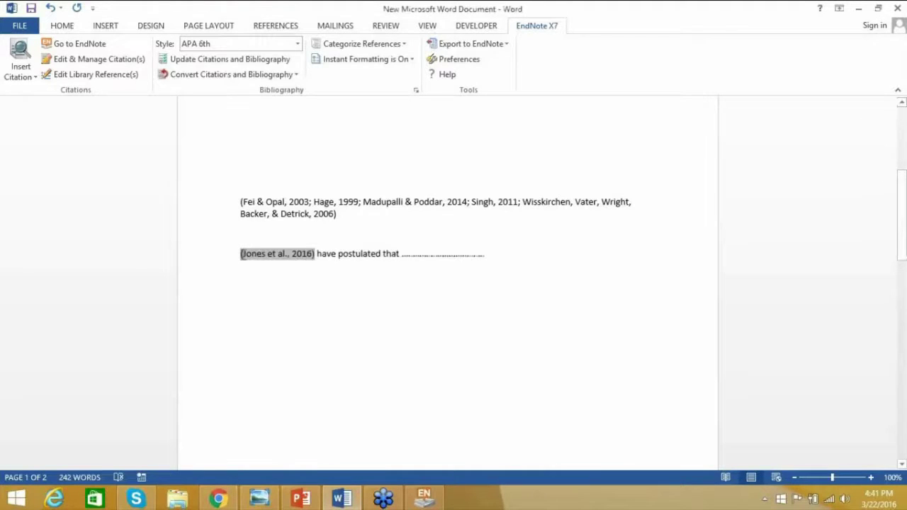
left_click(240, 254)
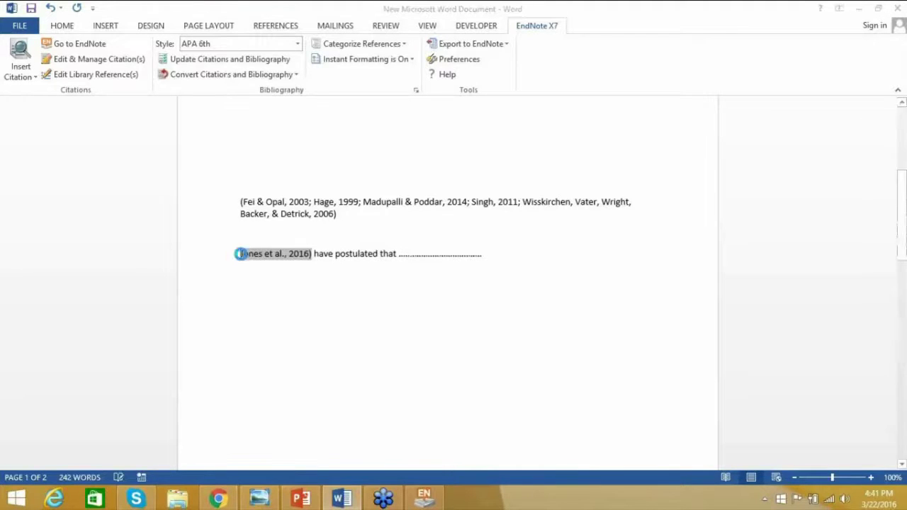
left_click(304, 277)
left_click(315, 254)
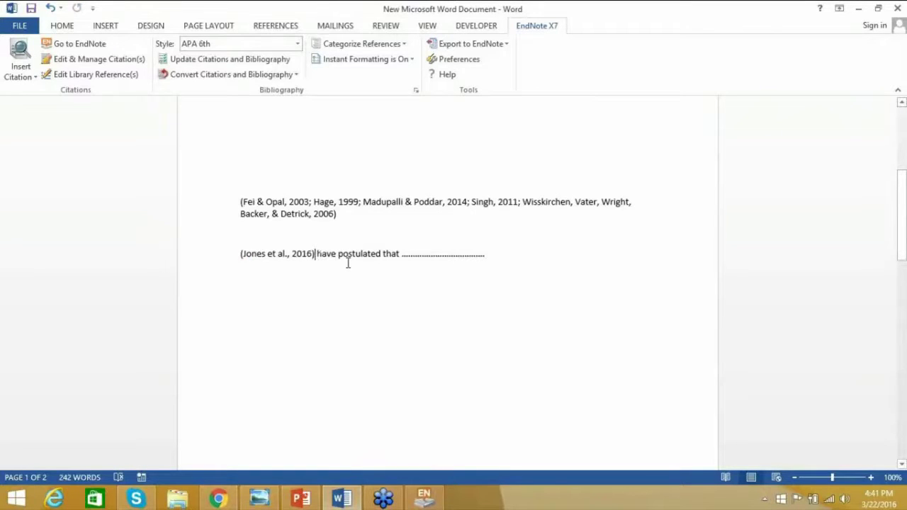
- Delete the 2016 citation before "have postulated that" and insert the reference selected in EndNote there again
key("BackSpace")
key("BackSpace")
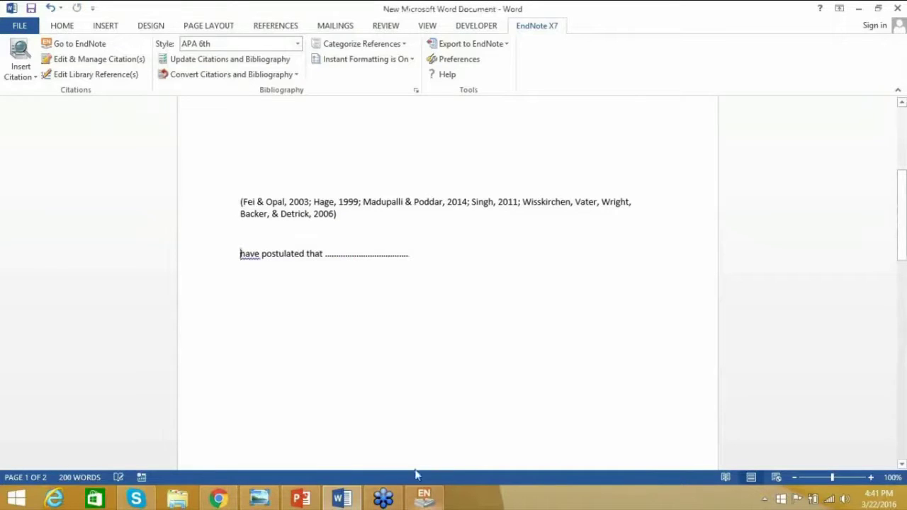
left_click(437, 500)
left_click(437, 500)
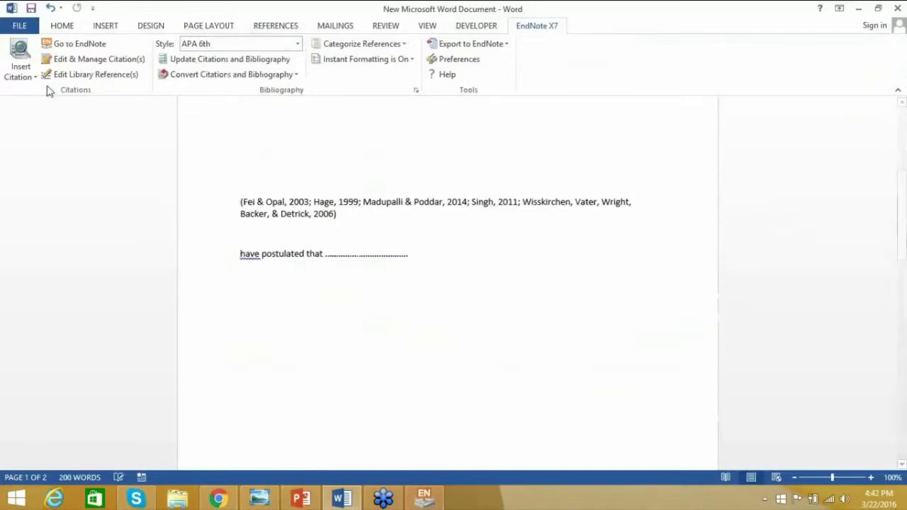
left_click(31, 77)
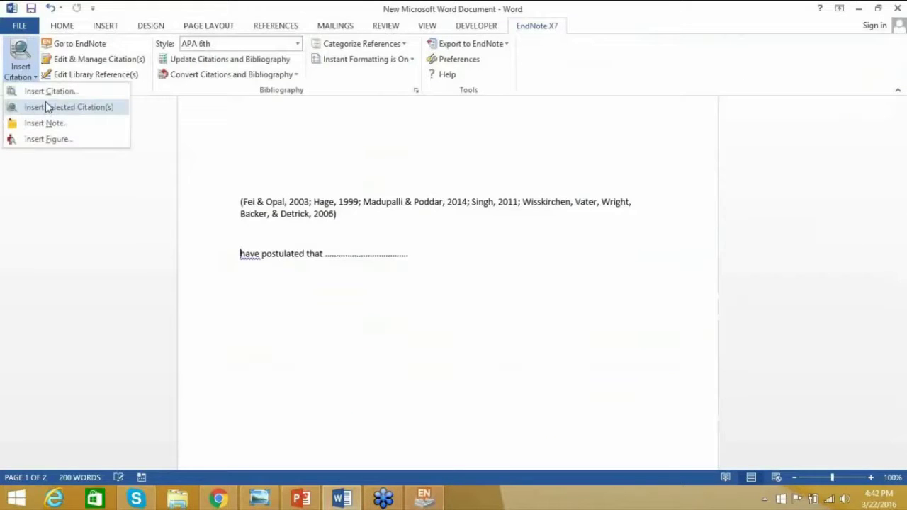
left_click(46, 106)
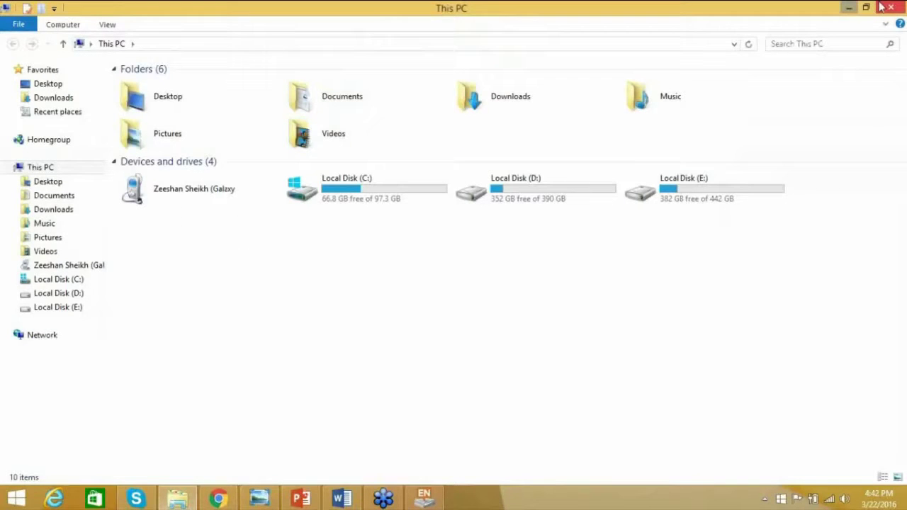
- Open Sample Article.pdf from the desktop's EndNote Webinar folder in Foxit Reader and enable editing, accepting the loss of PDF/A compliance
left_click(882, 7)
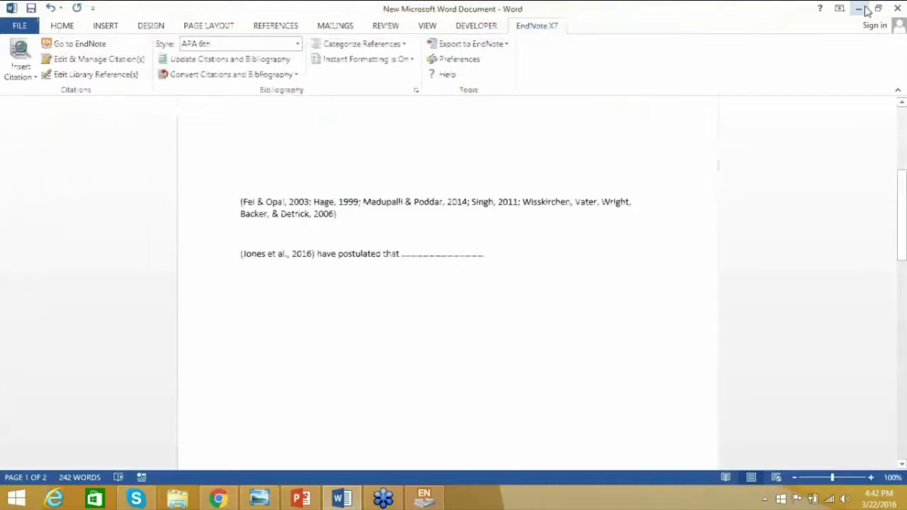
left_click(864, 10)
left_click(860, 9)
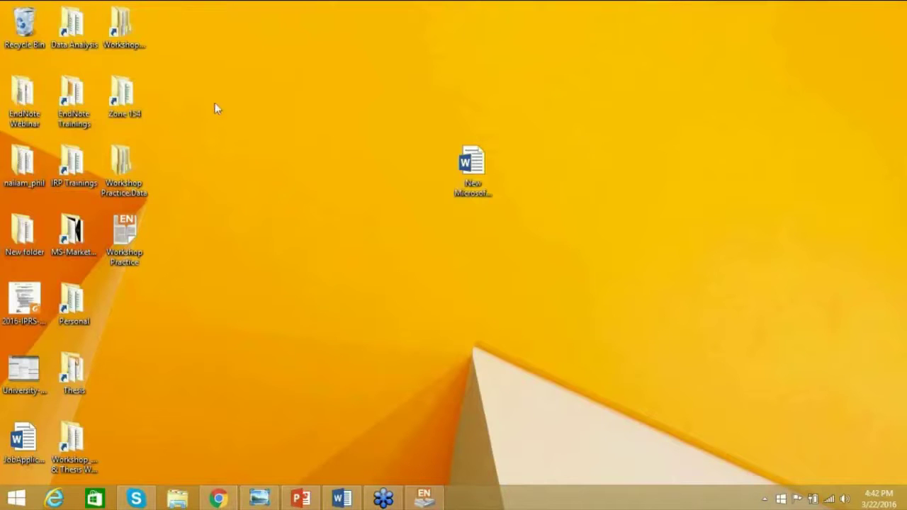
double_click(22, 108)
double_click(168, 125)
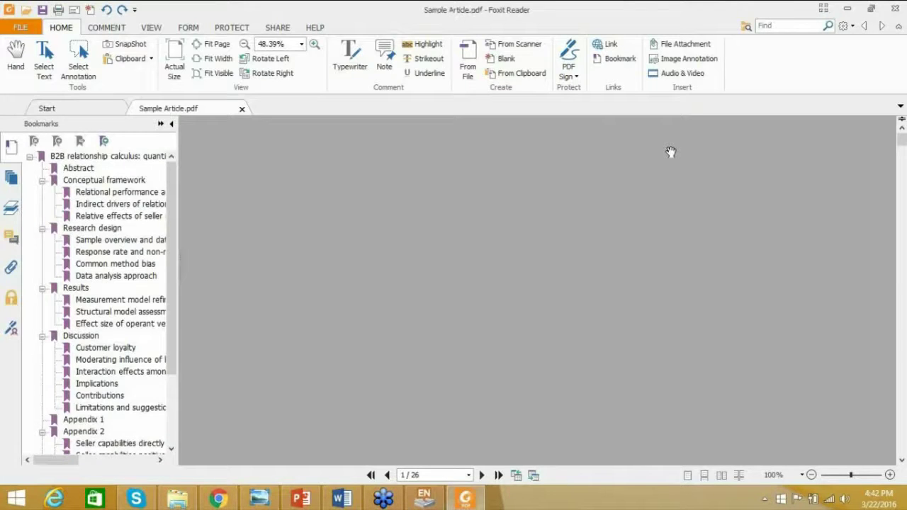
left_click(878, 129)
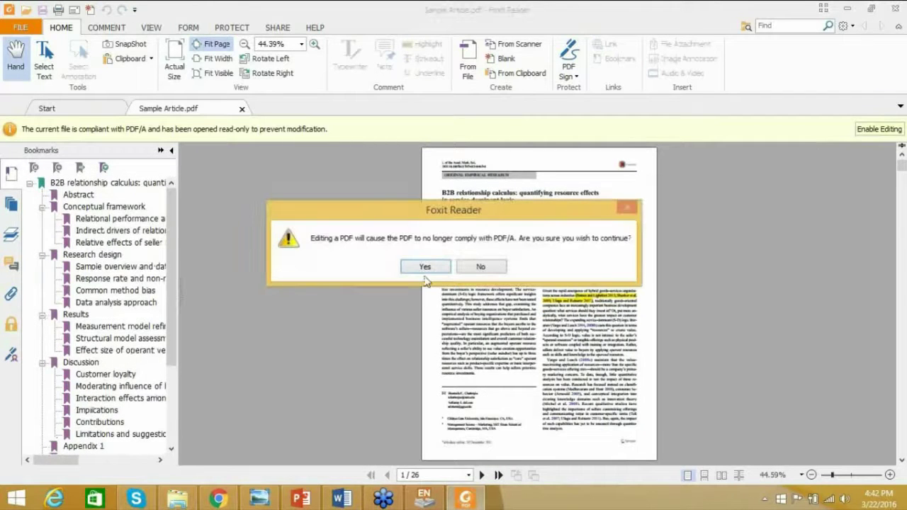
left_click(425, 266)
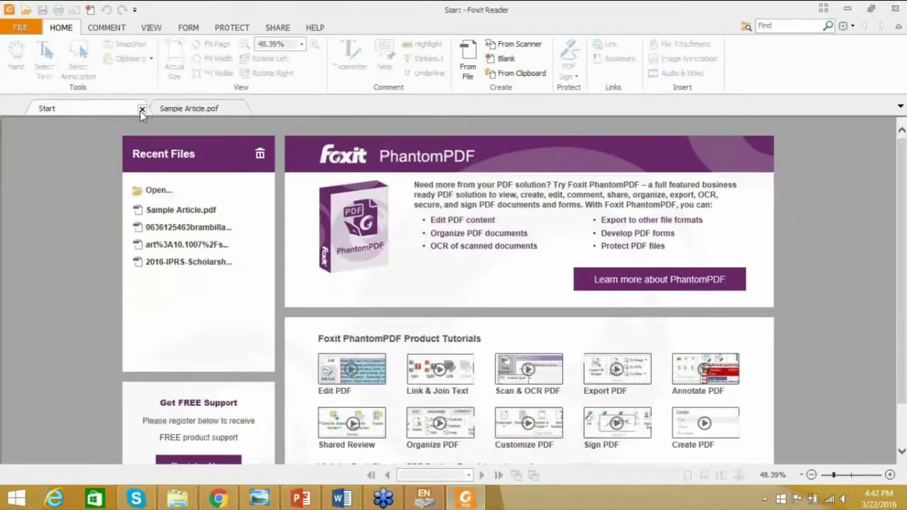
- Close the Start page and hide the bookmarks pane, leaving the first page of Sample Article.pdf at a readable size
left_click(141, 110)
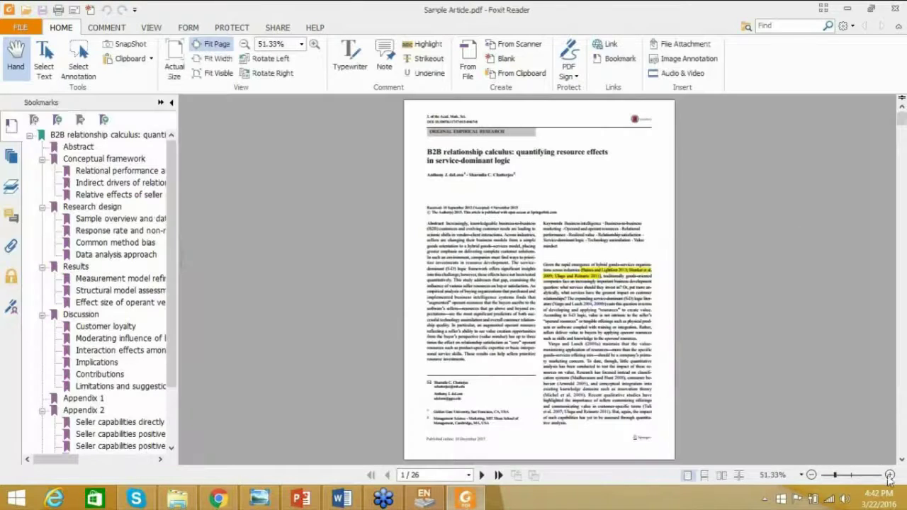
left_click(889, 475)
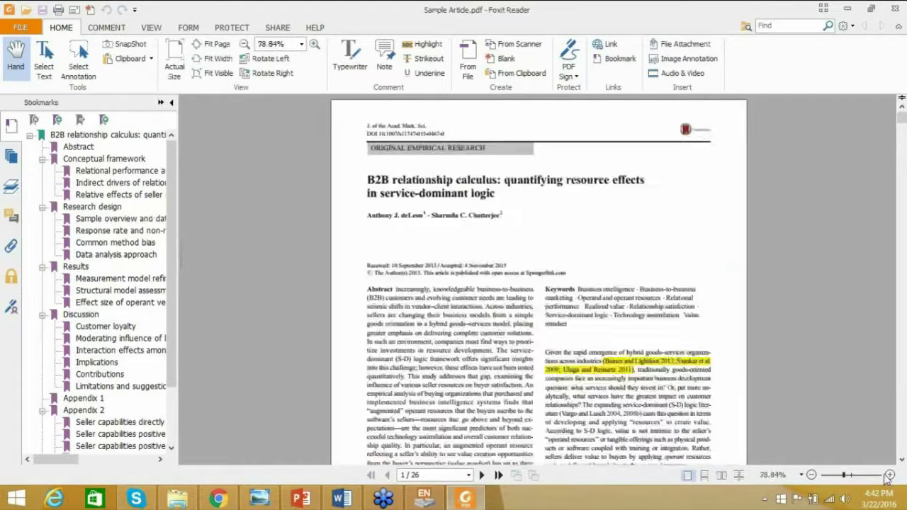
left_click(881, 475)
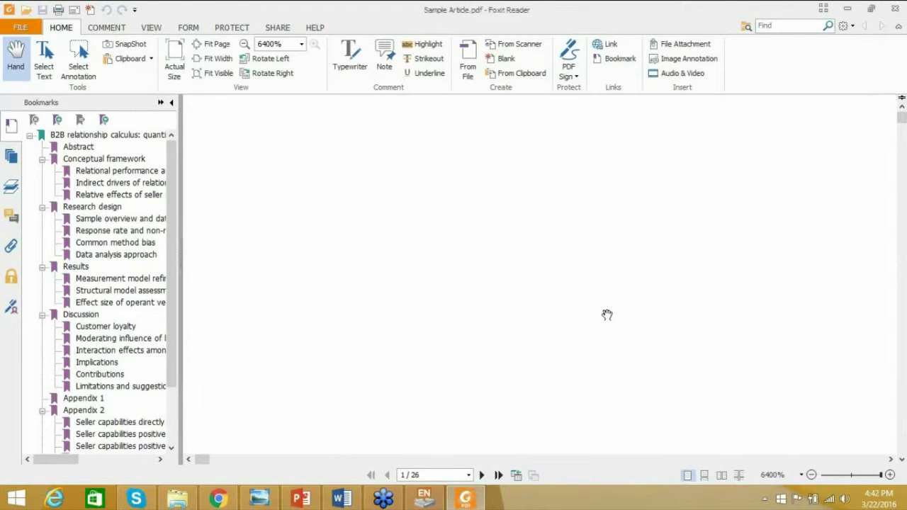
left_click(170, 103)
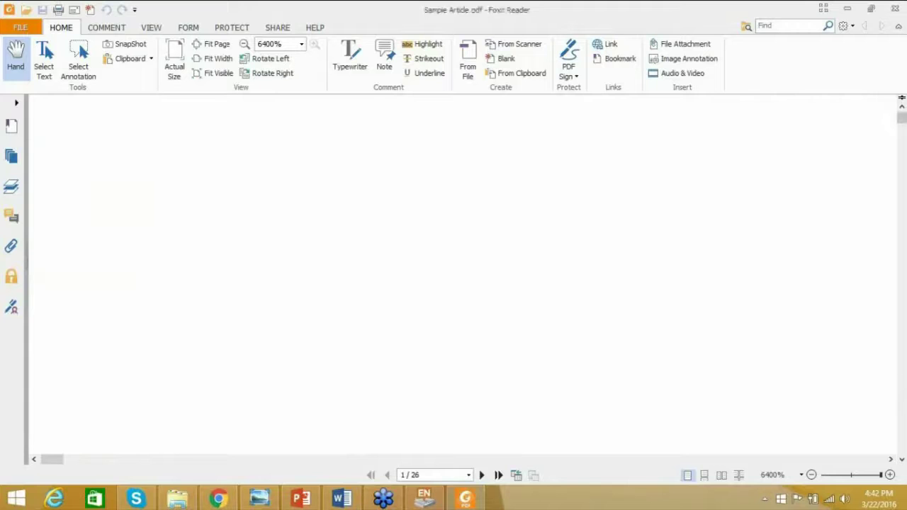
left_click(811, 474)
left_click(811, 474)
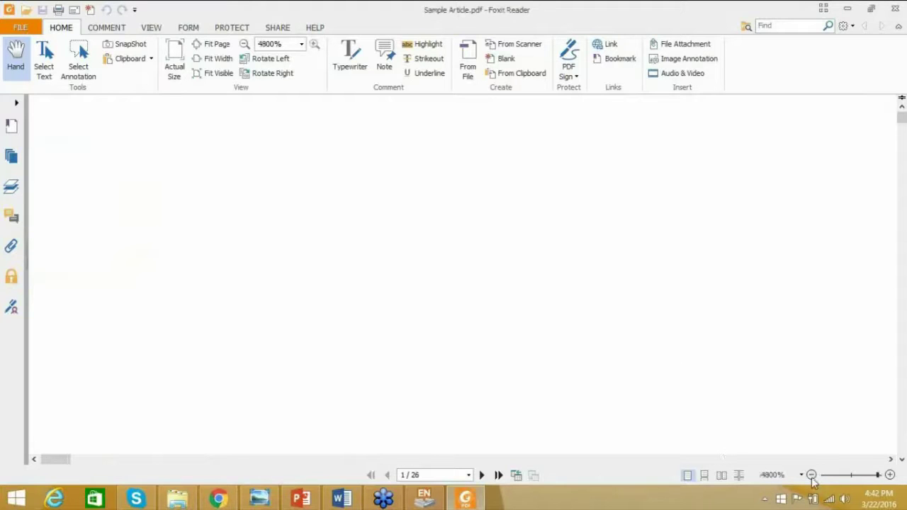
left_click(811, 475)
left_click(811, 475)
left_click(811, 475)
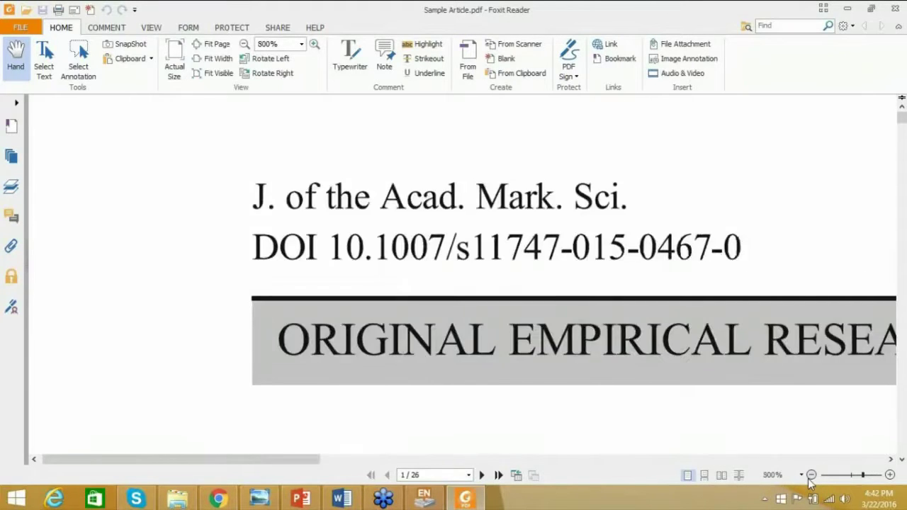
left_click(811, 475)
left_click(811, 474)
left_click(811, 475)
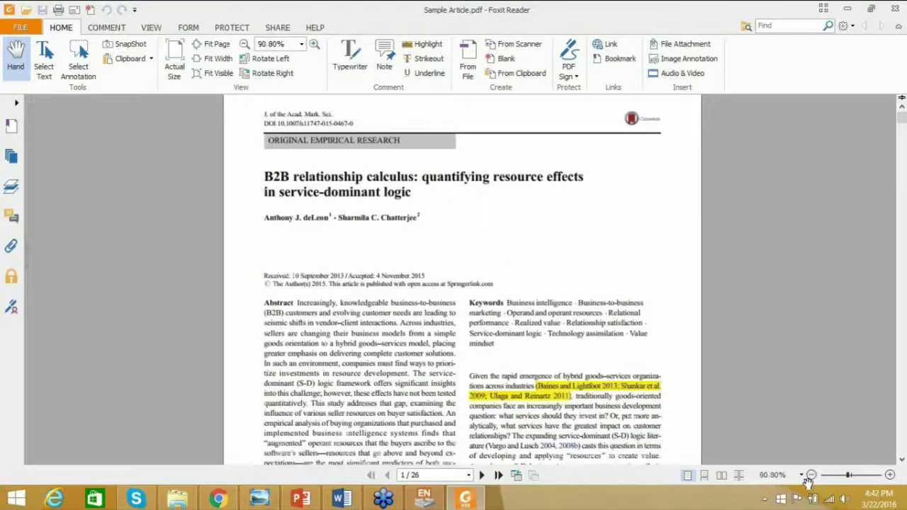
- Examine the highlighted in-text citations on pages 1 to 3 of the sample article, comparing grouped citations with ones worked into a sentence
scroll(571, 345, "down", 3)
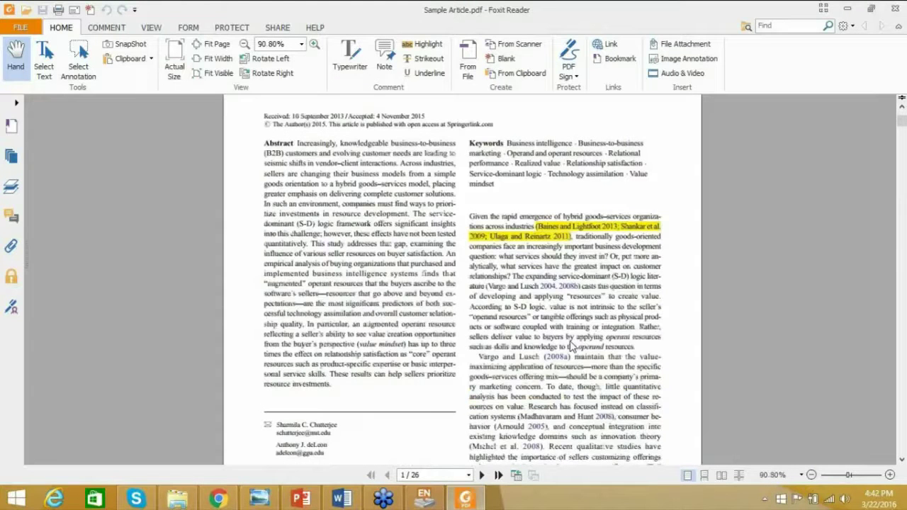
left_click(891, 475)
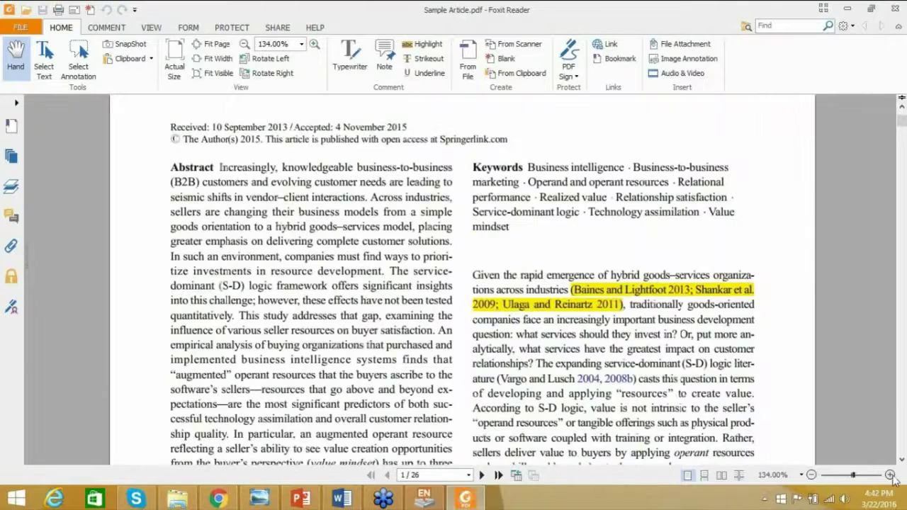
left_click(890, 475)
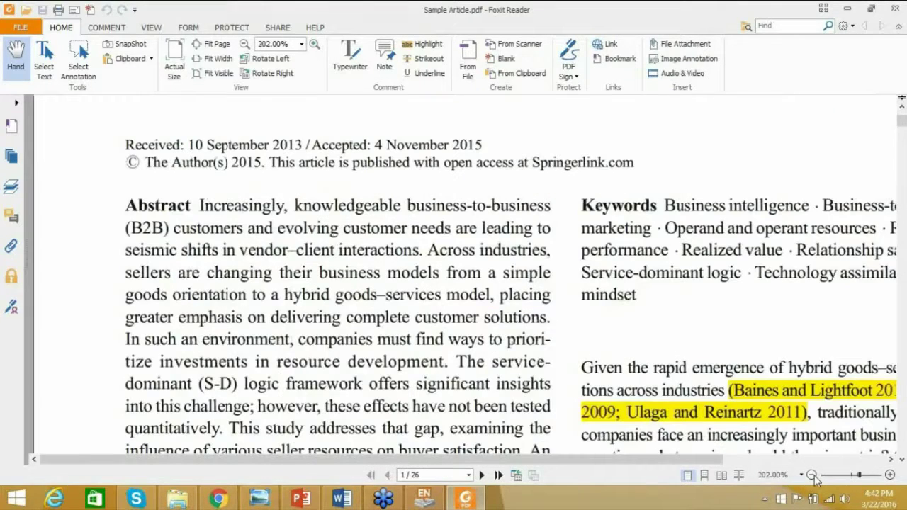
left_click(811, 475)
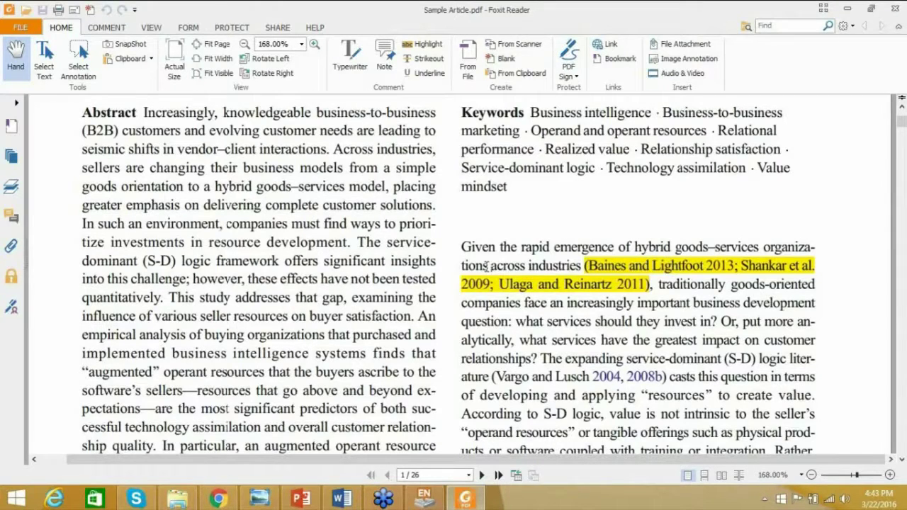
scroll(486, 265, "down", 1)
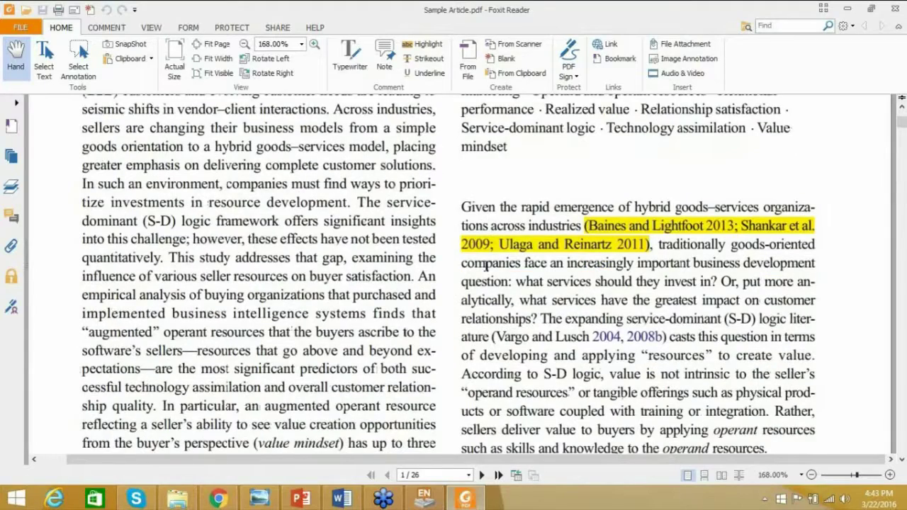
scroll(486, 266, "down", 8)
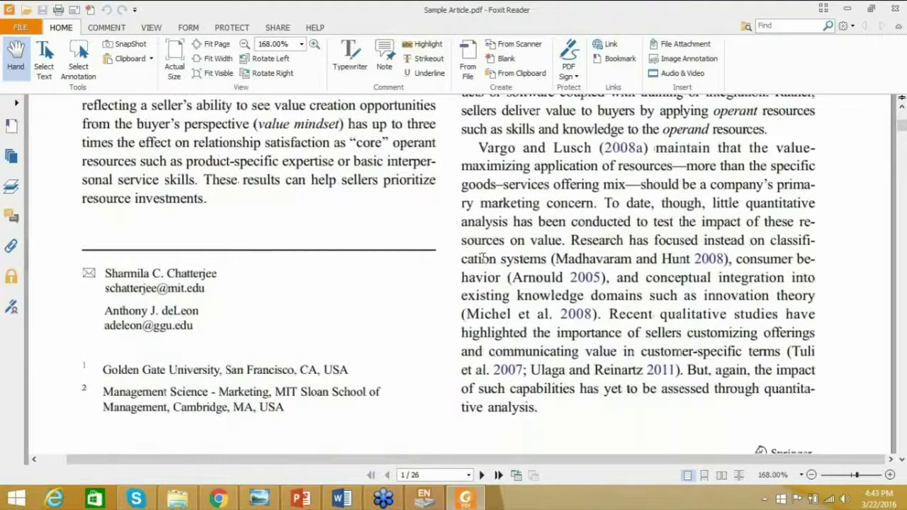
scroll(483, 258, "down", 8)
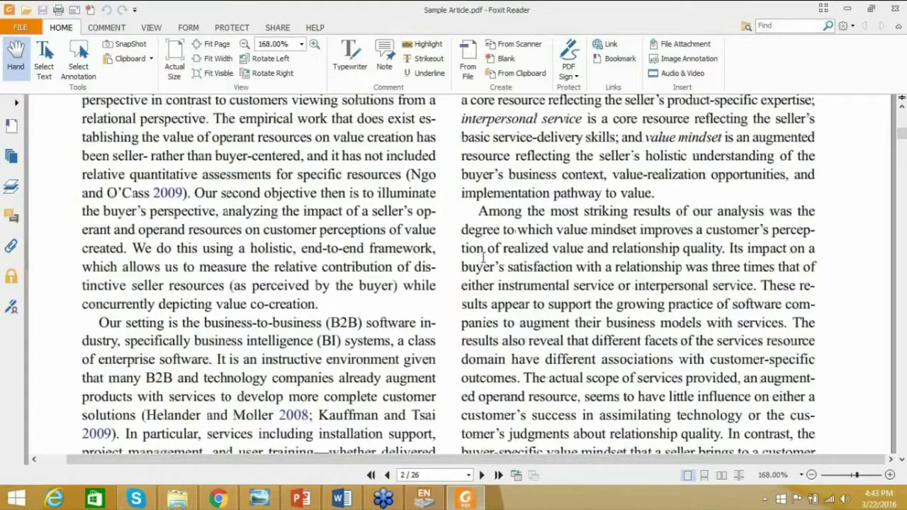
scroll(484, 256, "down", 7)
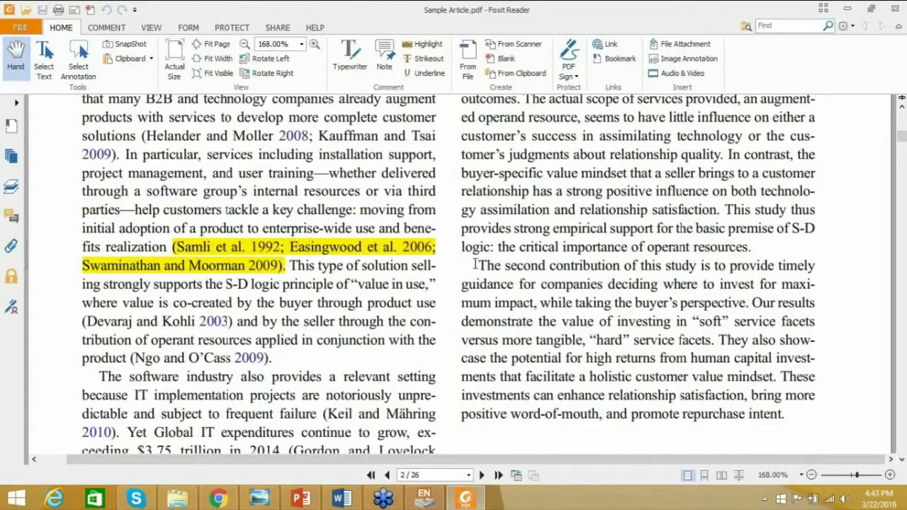
scroll(475, 264, "down", 1)
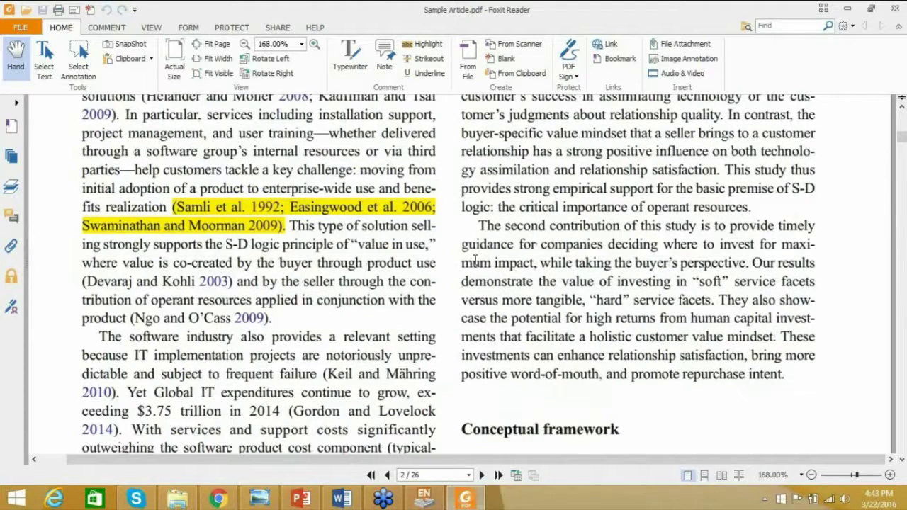
scroll(474, 260, "down", 10)
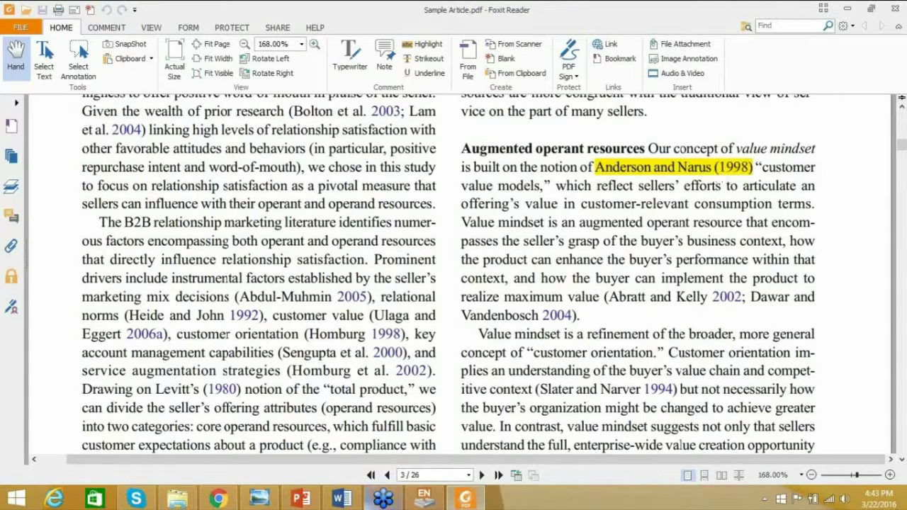
- Switch to Word and set the formatting of the 2016 citation before "have postulated that" to "Display as: Author (Year)"
left_click(344, 498)
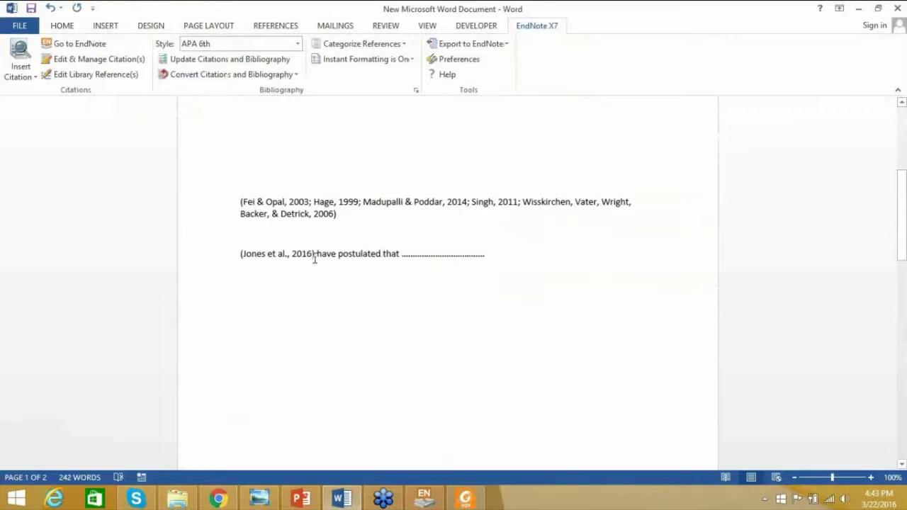
double_click(314, 257)
left_click(333, 267)
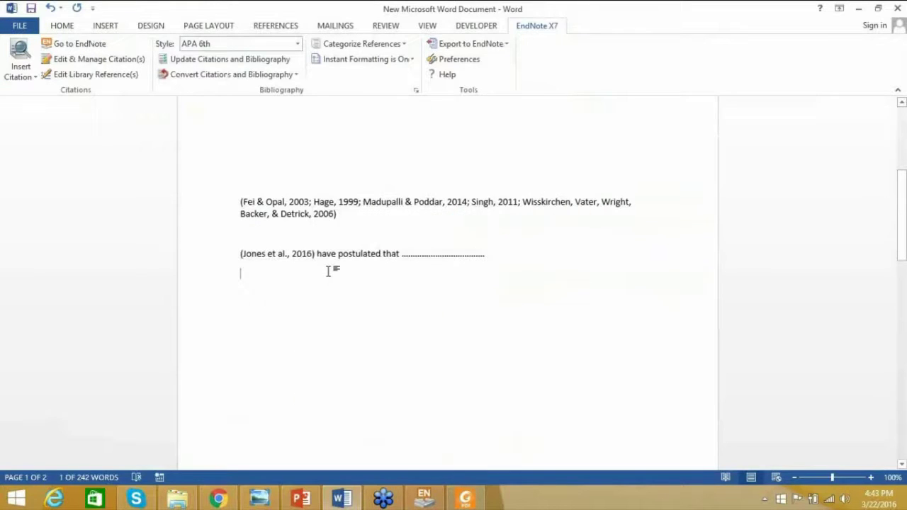
left_click(237, 256)
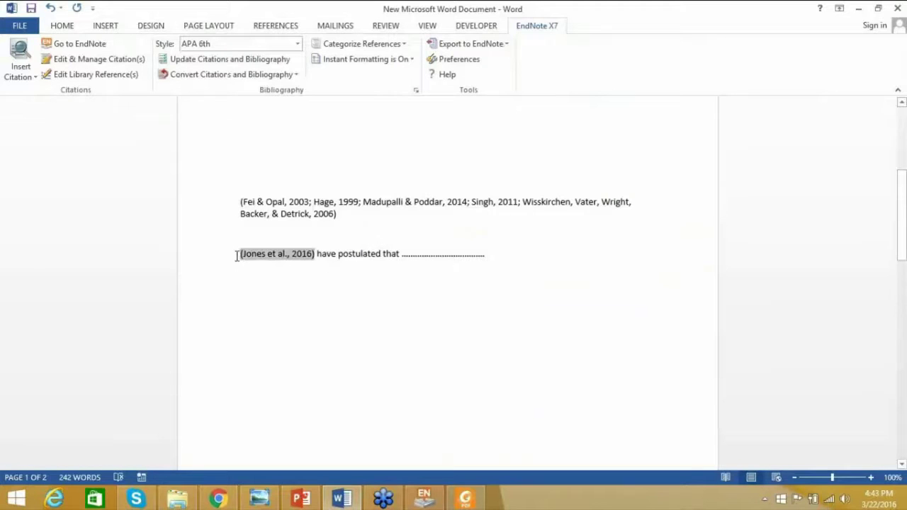
left_click_drag(238, 256, 316, 258)
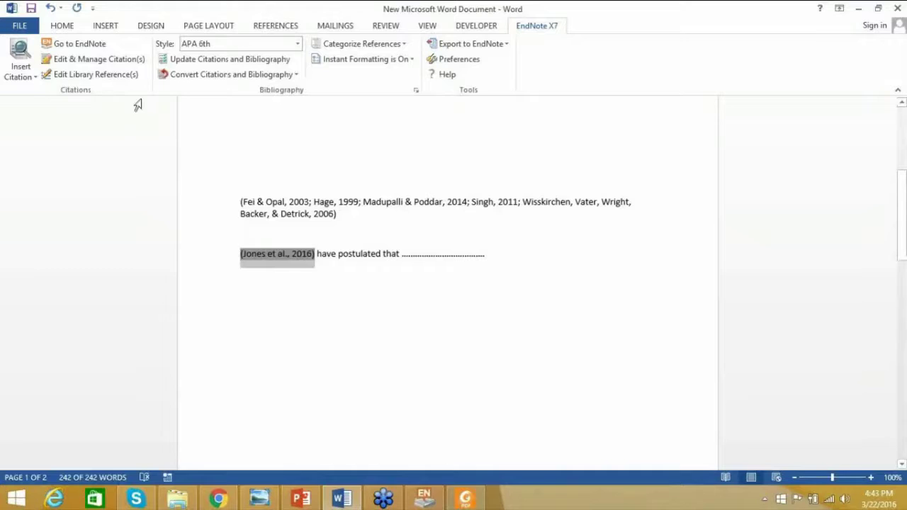
left_click(111, 63)
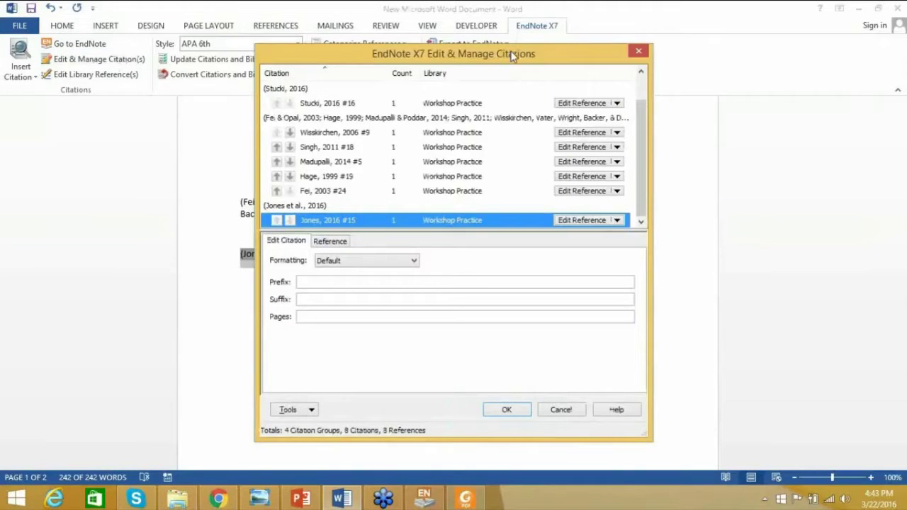
left_click_drag(513, 56, 451, 48)
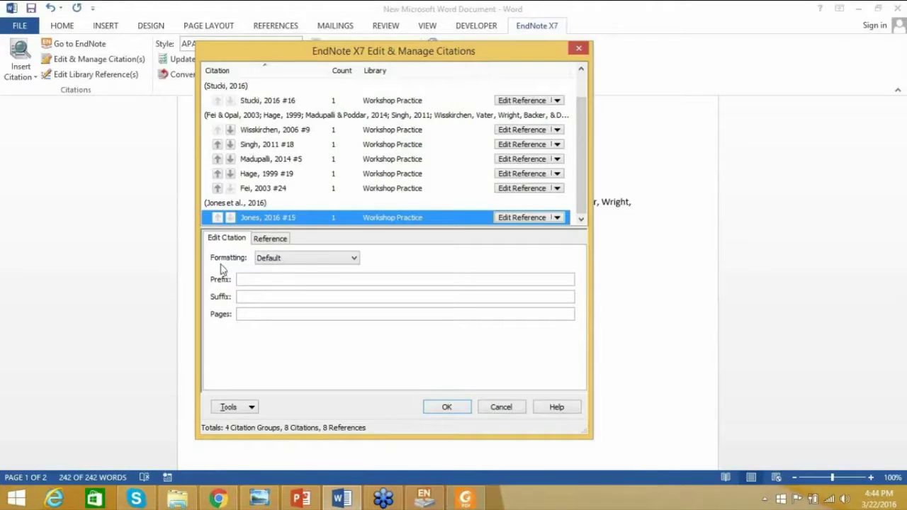
left_click(348, 261)
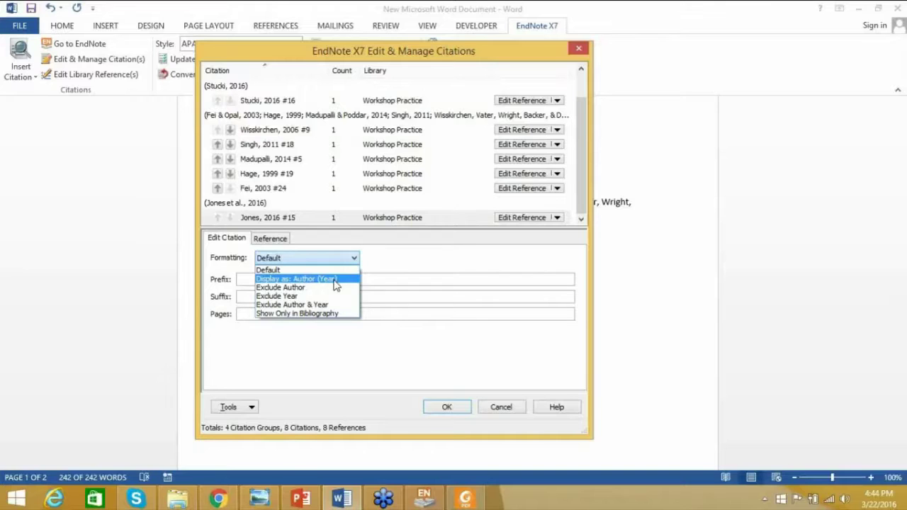
left_click(336, 281)
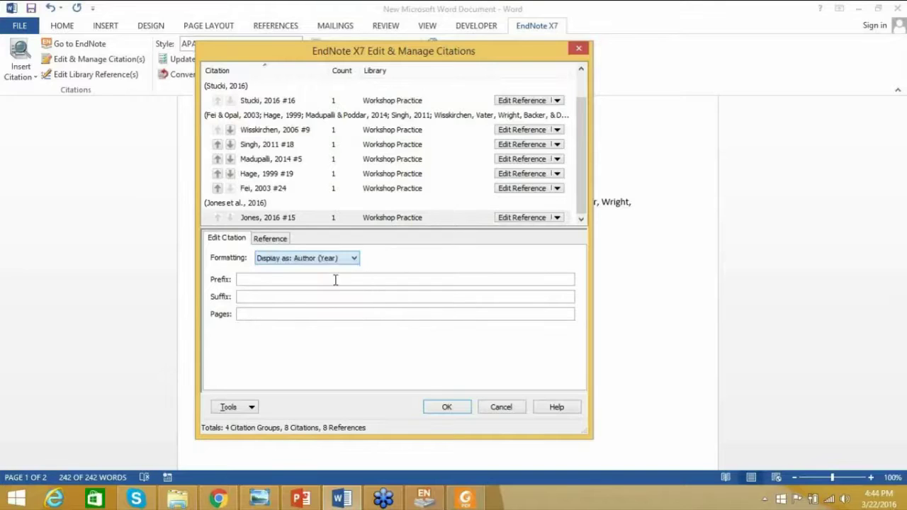
left_click(456, 411)
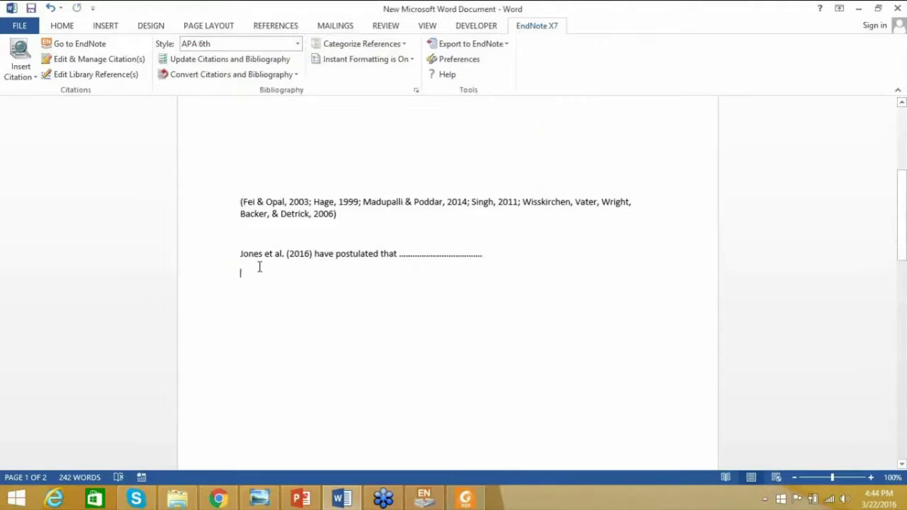
left_click(312, 253)
left_click(549, 270)
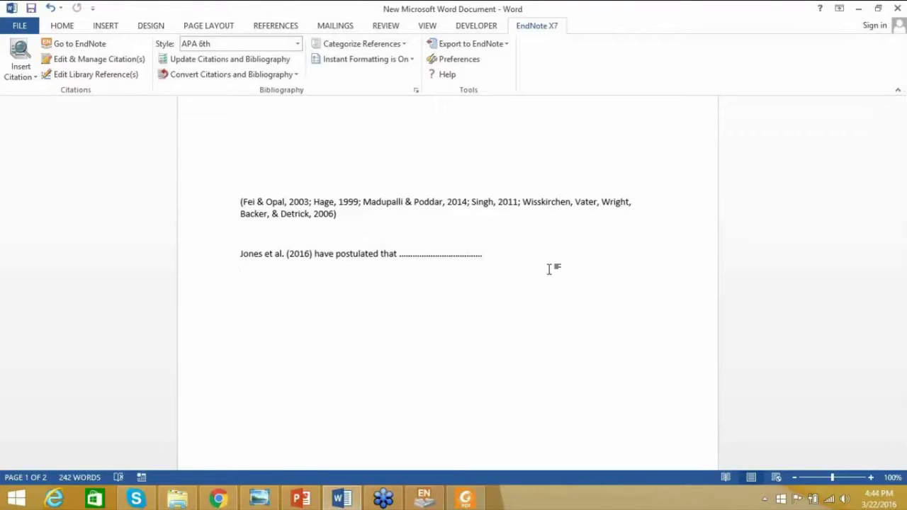
- Check the reference title in EndNote, return to Word, and search the library for "stock and flows" to insert a citation below the "have postulated that" sentence
left_click(426, 497)
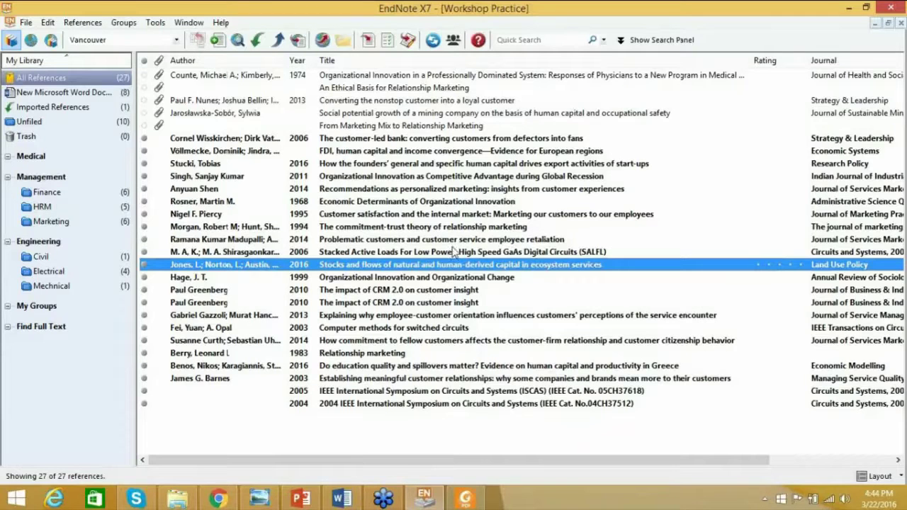
left_click(343, 500)
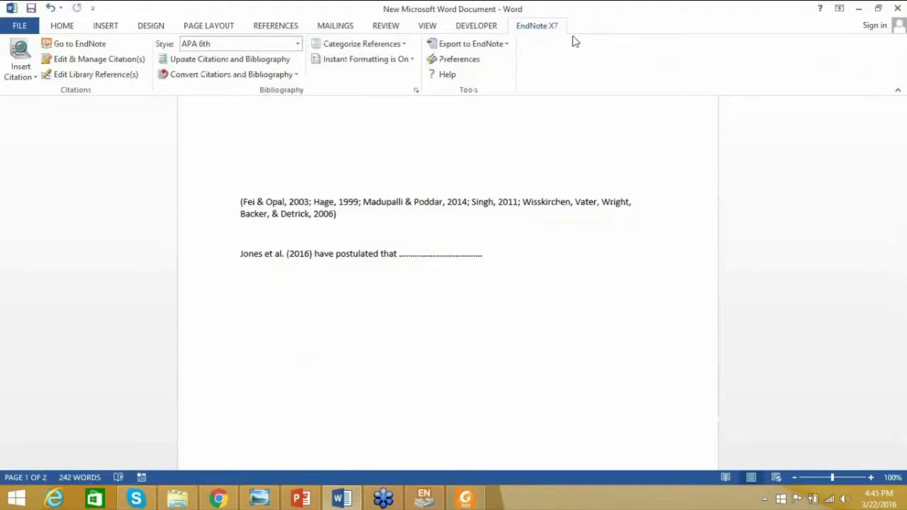
left_click(21, 77)
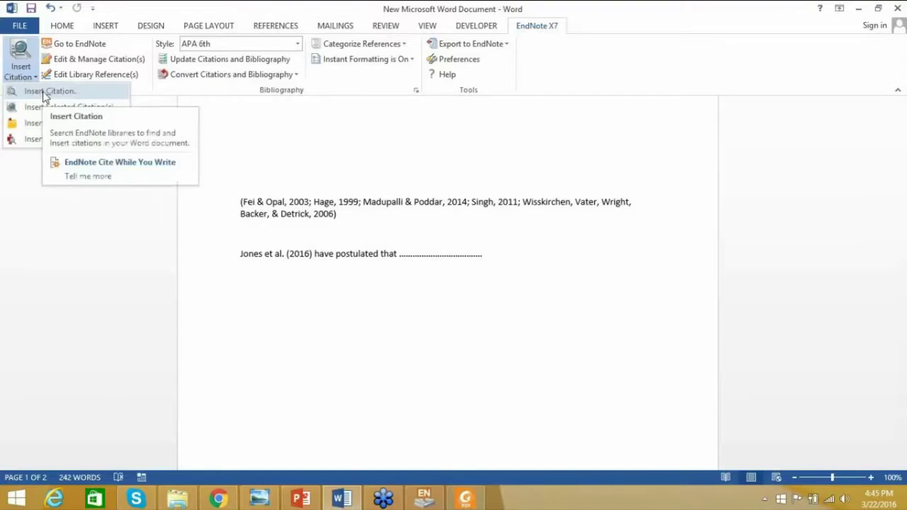
left_click(44, 92)
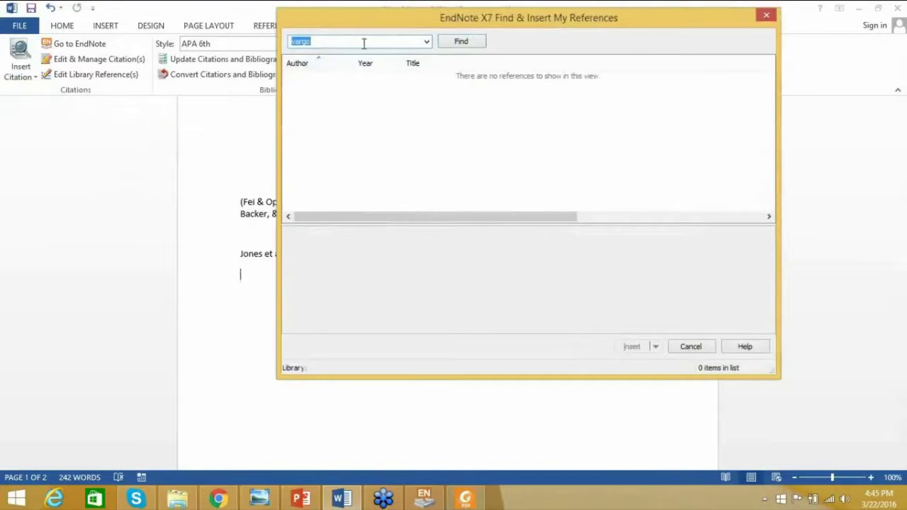
left_click(437, 501)
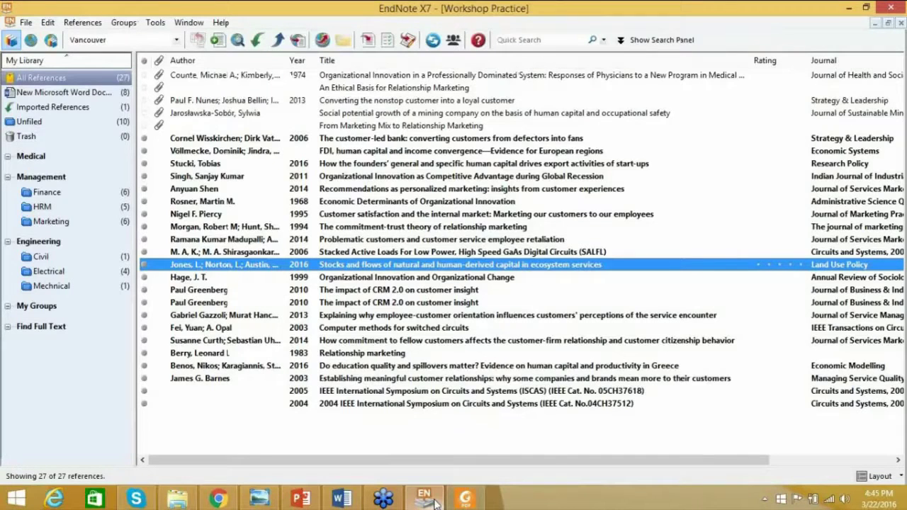
left_click(436, 502)
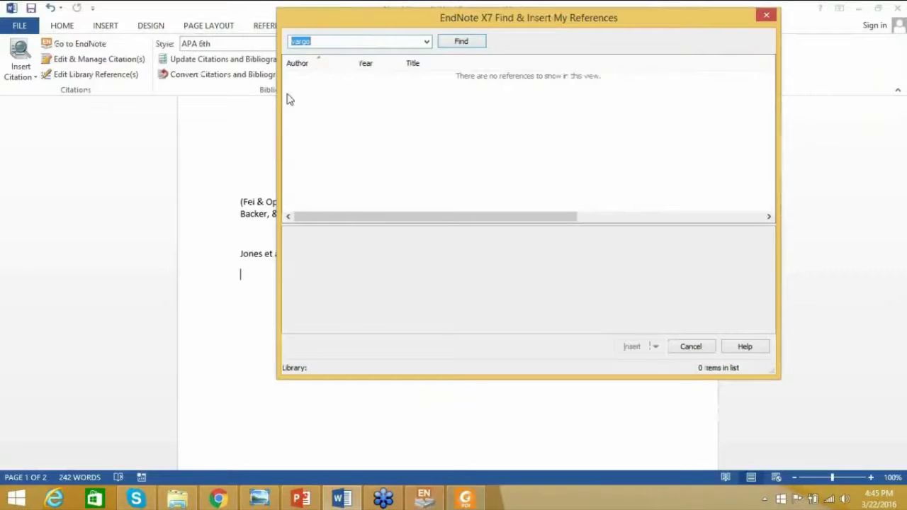
type("stock and flows")
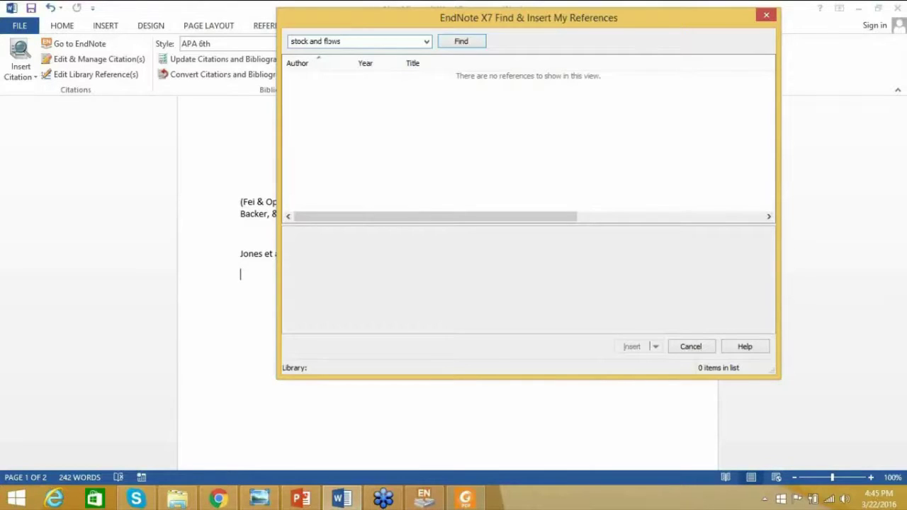
left_click(482, 42)
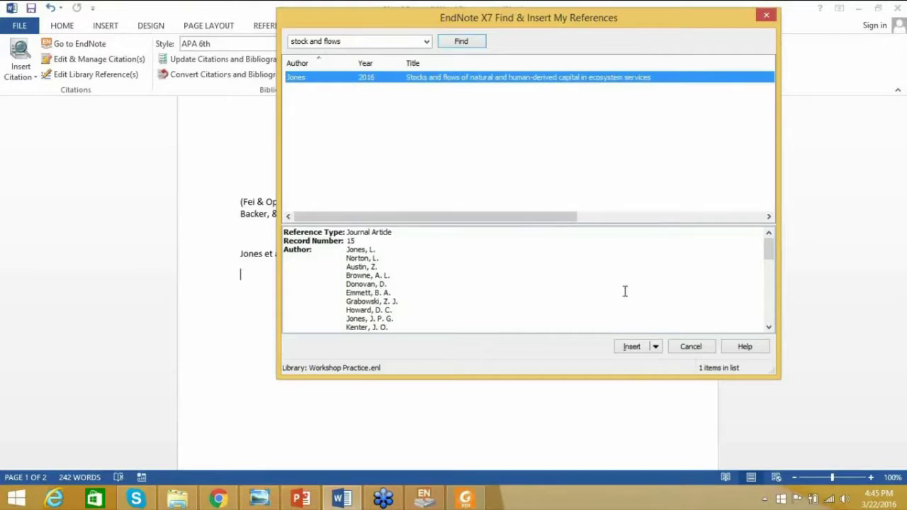
- Insert the found 2016 "Stocks and flows" reference displayed as Author (Year) and continue the sentence with "Have asserted" and a dotted line
left_click(655, 347)
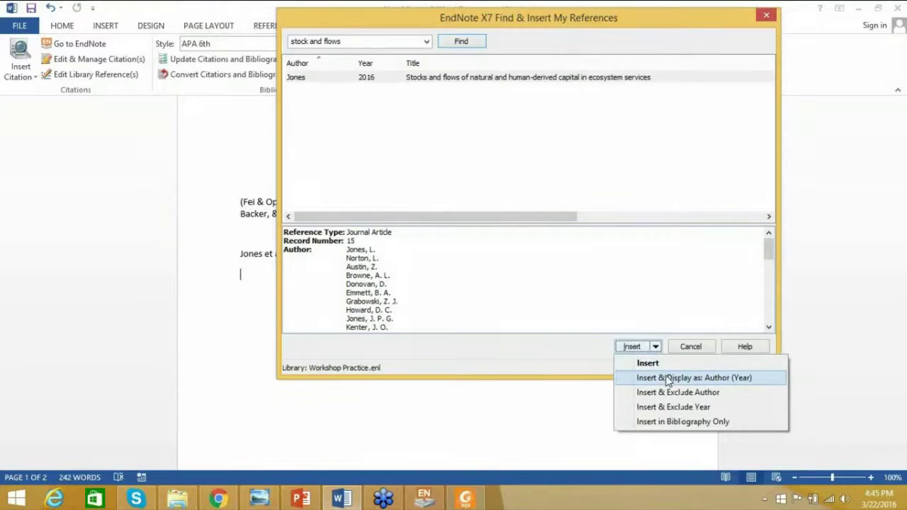
left_click(668, 378)
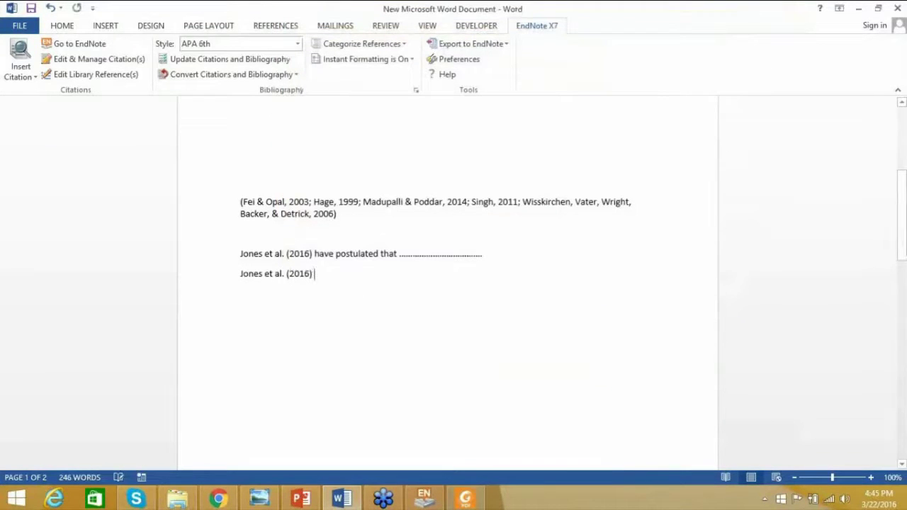
type("Have")
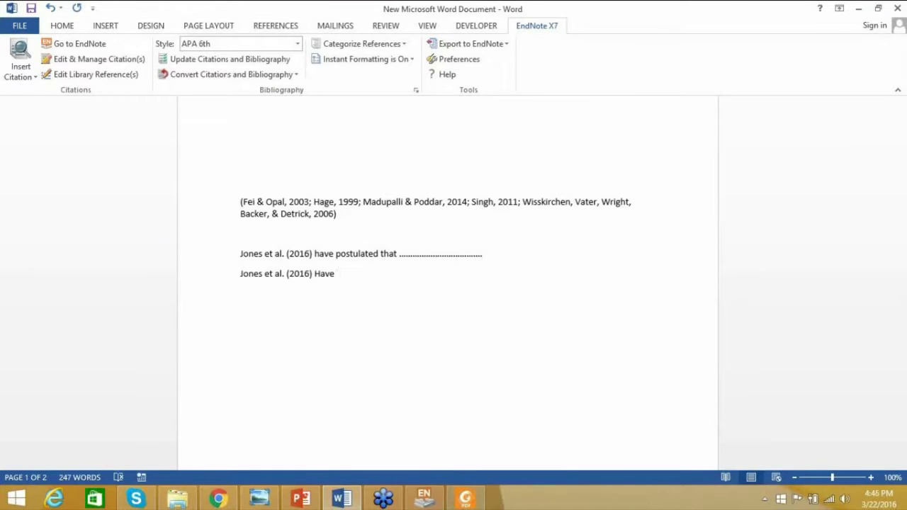
type("asserted..................")
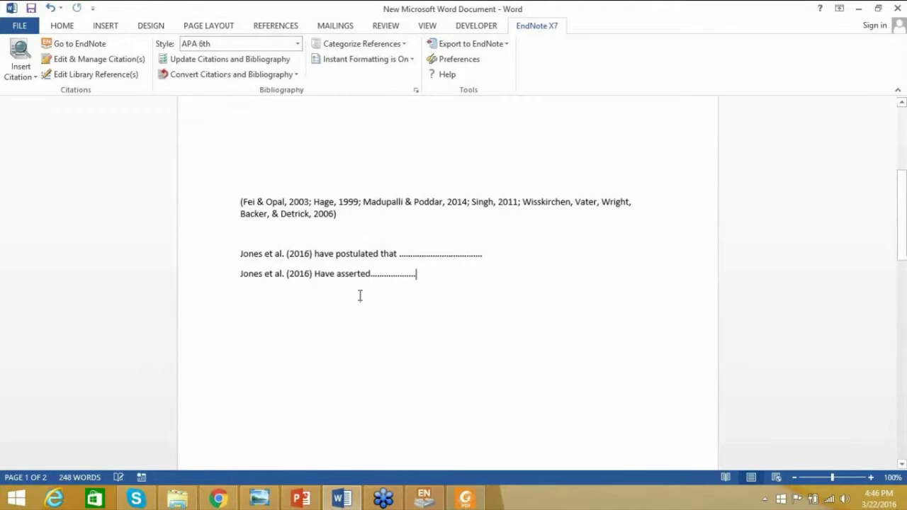
- Review the APA 6th reference list on page 2 and return to the beginning of the document
scroll(397, 294, "down", 3)
scroll(467, 287, "down", 13)
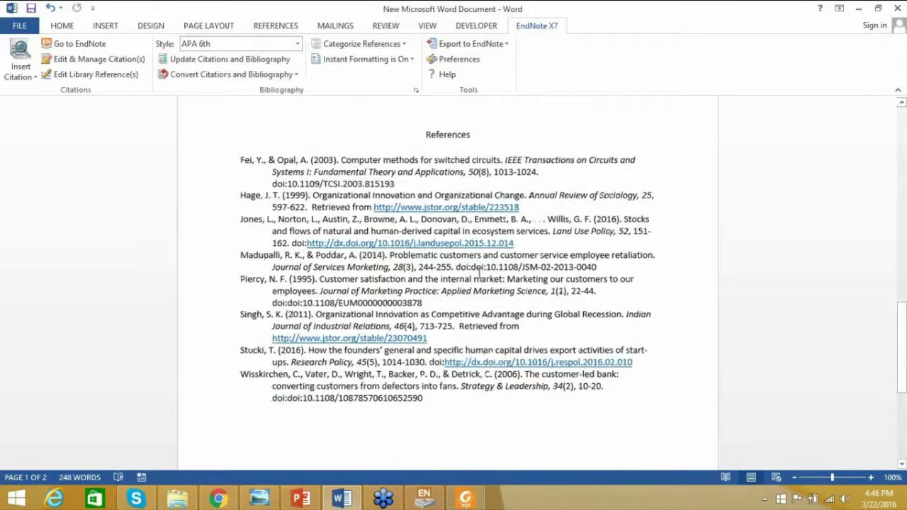
scroll(478, 279, "up", 3)
left_click_drag(234, 162, 551, 421)
scroll(688, 177, "up", 15)
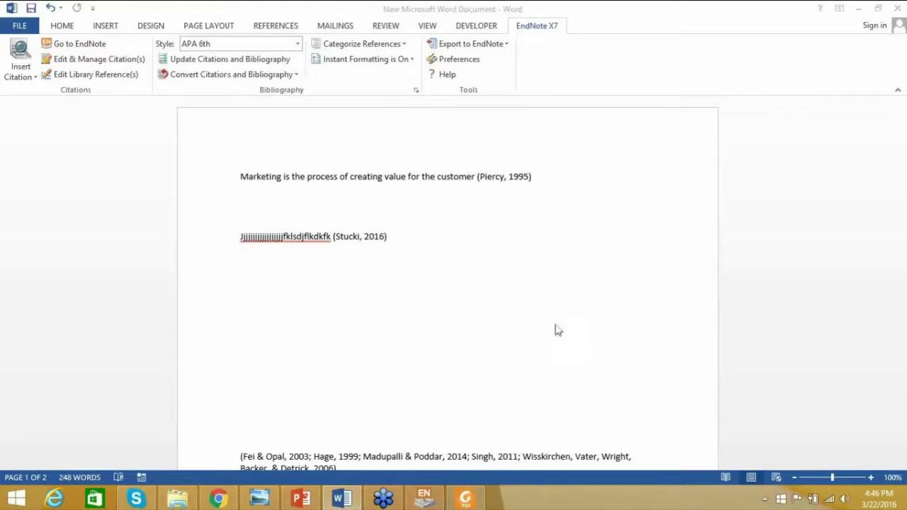
- Switch to the EndNote_Zeeshan presentation in PowerPoint and review slides 15 to 17 on in-text citations, bibliography and changing bibliographic styles
left_click(297, 500)
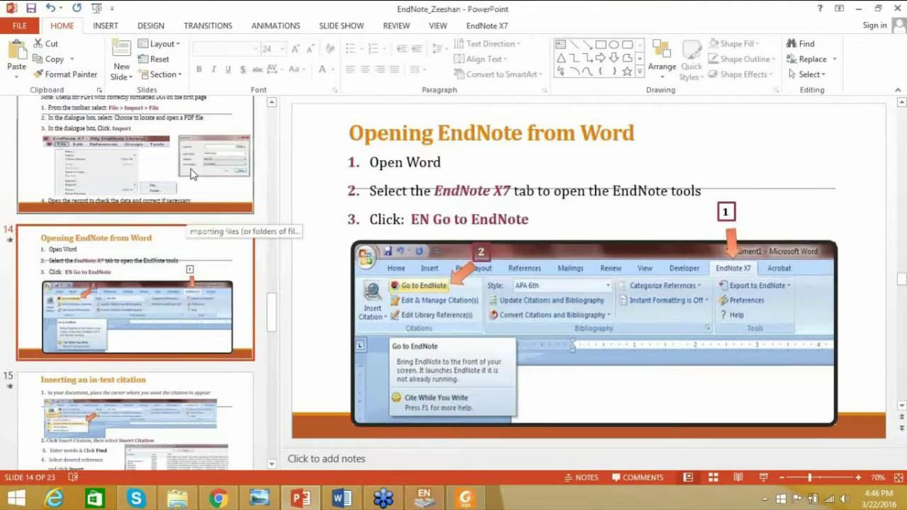
left_click(188, 172)
scroll(300, 239, "down", 1)
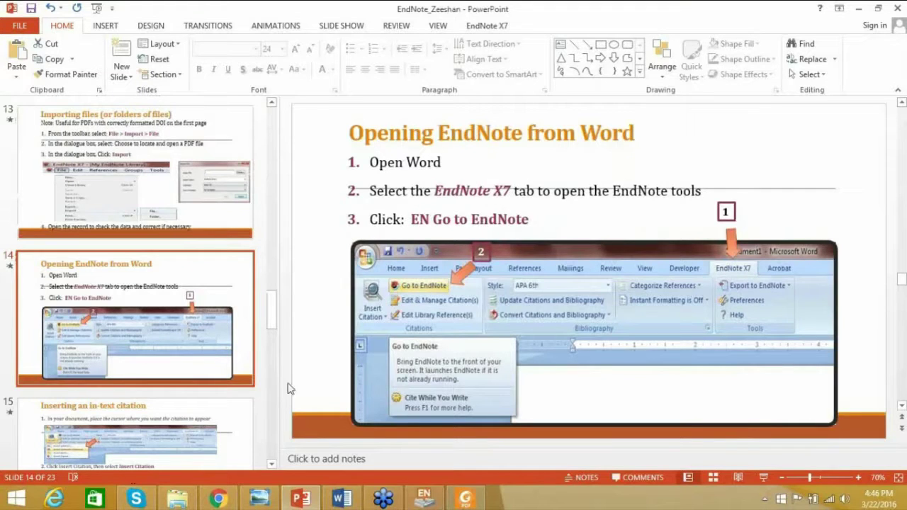
left_click(211, 441)
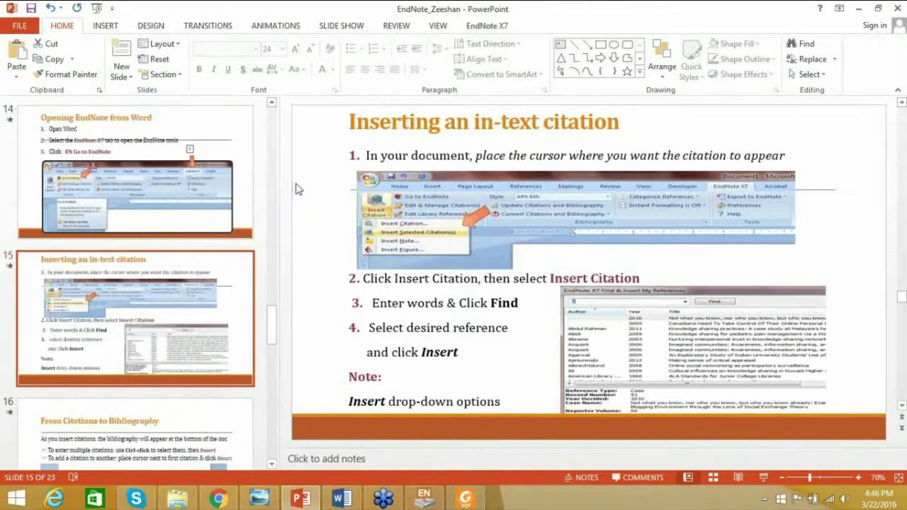
left_click(211, 448)
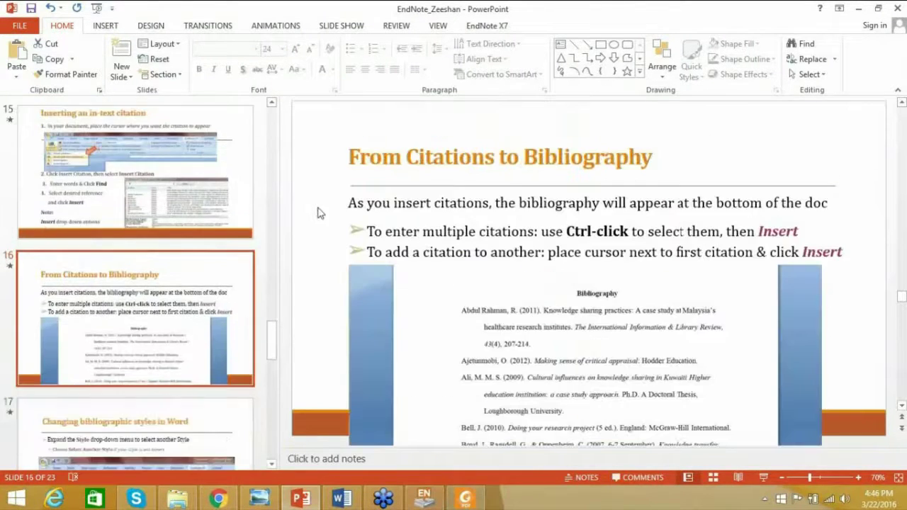
left_click(209, 422)
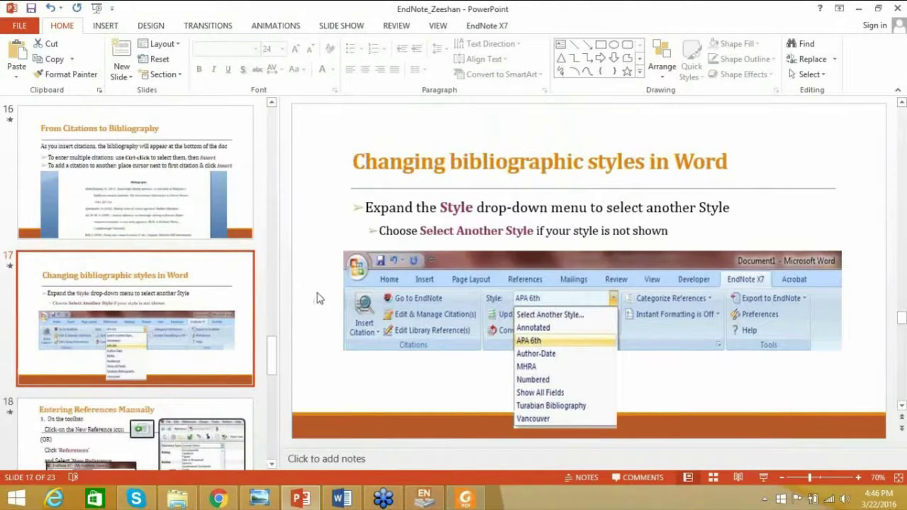
- Switch back to Word and examine the in-text citations on page 1 and the matching reference list on page 2
left_click(347, 497)
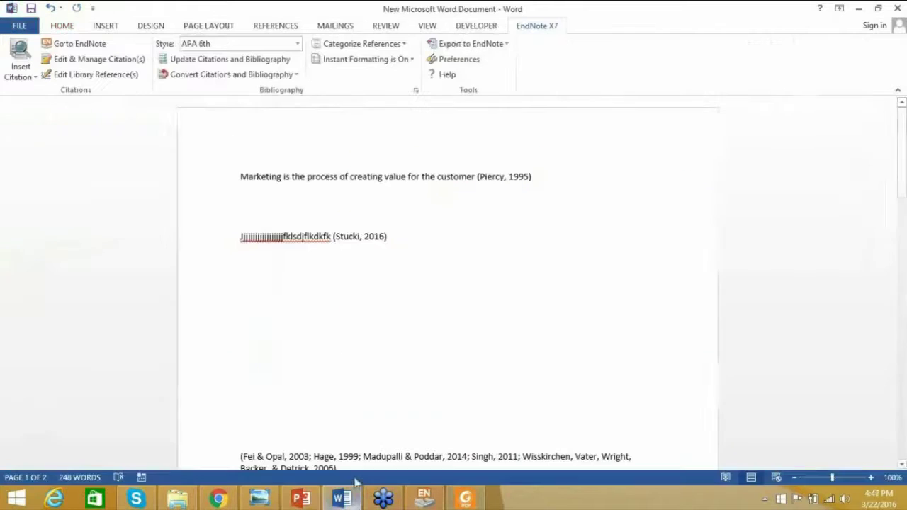
left_click(539, 281)
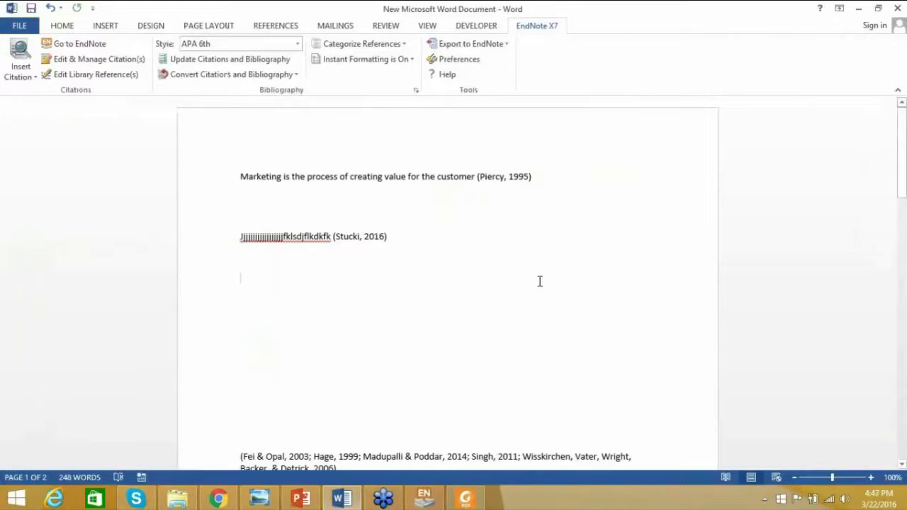
scroll(539, 281, "down", 4)
scroll(541, 280, "up", 4)
scroll(515, 265, "down", 4)
scroll(516, 289, "up", 4)
scroll(522, 273, "down", 10)
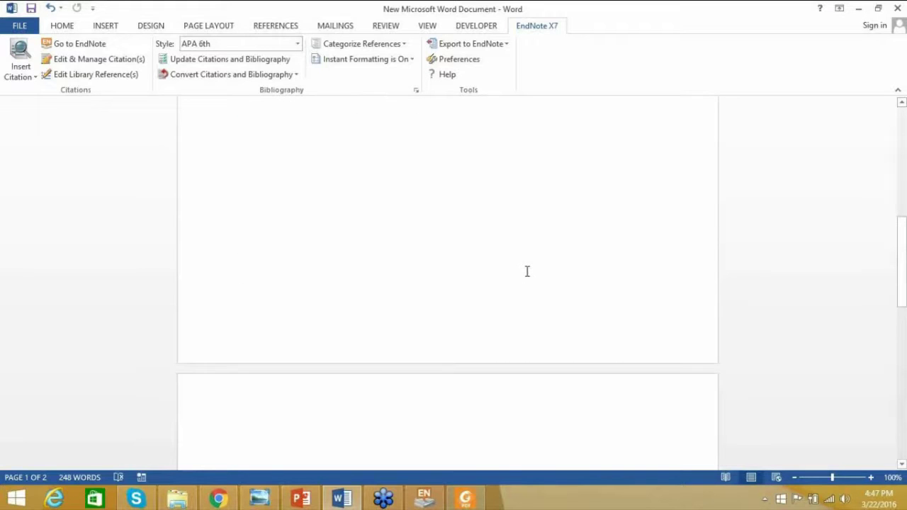
scroll(528, 271, "down", 4)
scroll(529, 271, "down", 3)
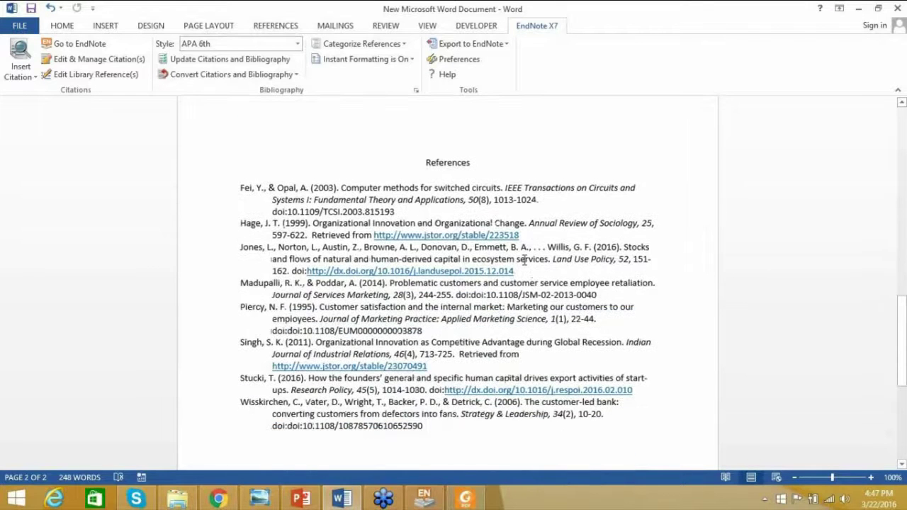
- Left-align the References heading above the bibliography
left_click(425, 132)
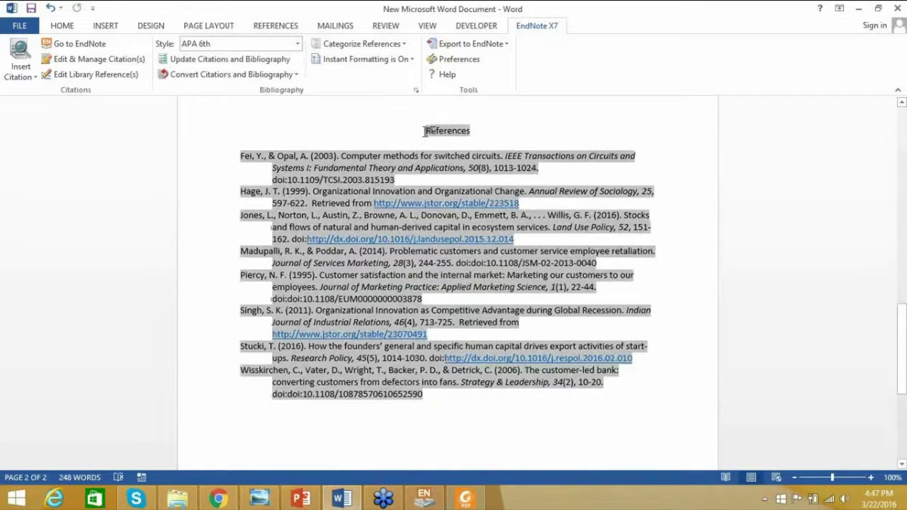
left_click(57, 29)
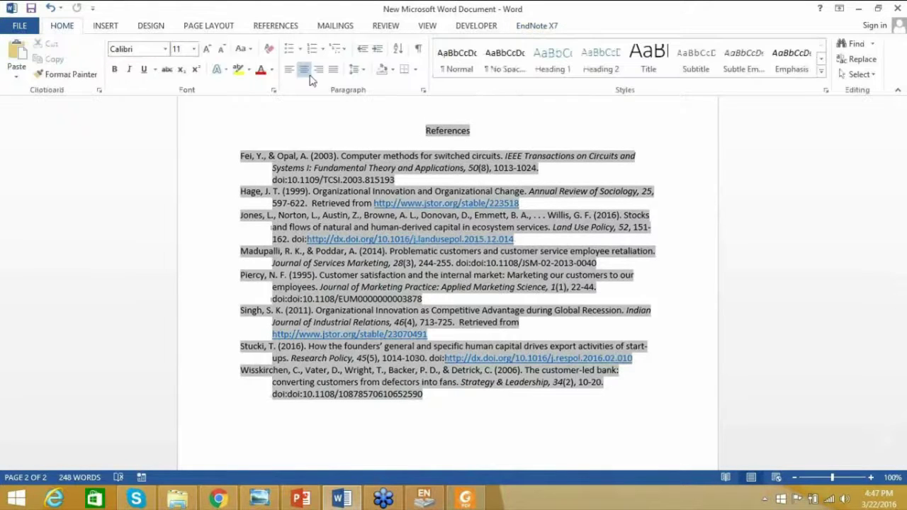
left_click(289, 69)
left_click(330, 115)
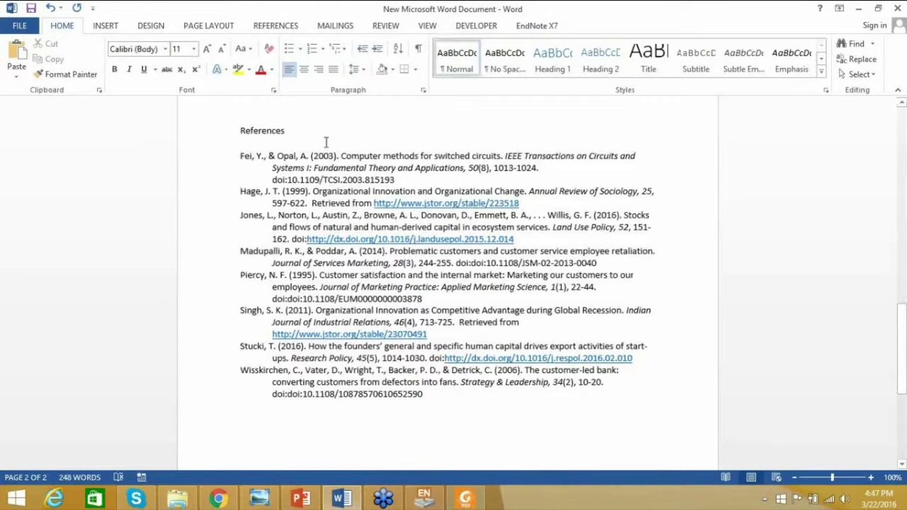
key("ctrl+shift+End")
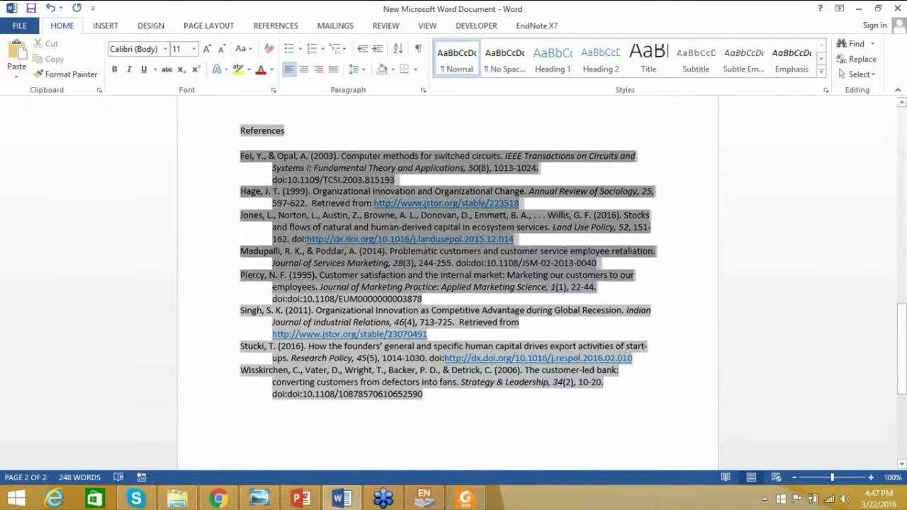
left_click(466, 115)
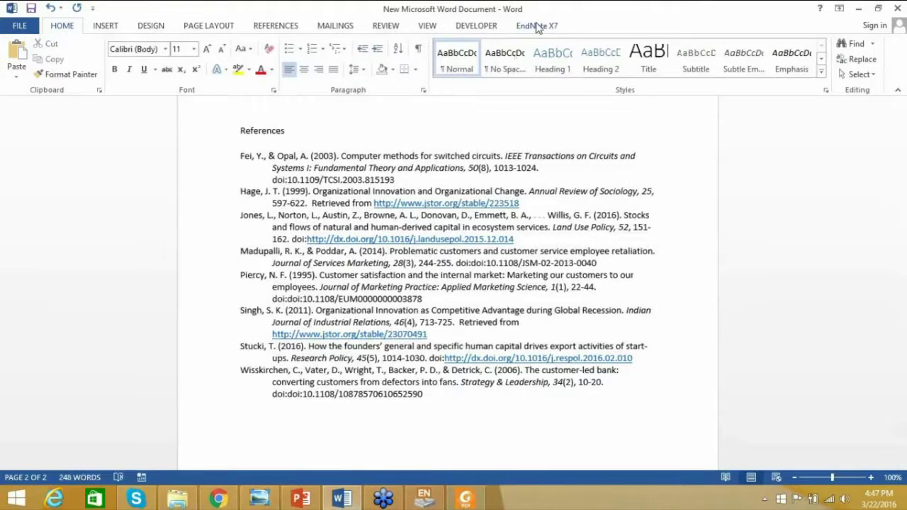
- Change the document's EndNote bibliographic style to Vancouver
left_click(536, 26)
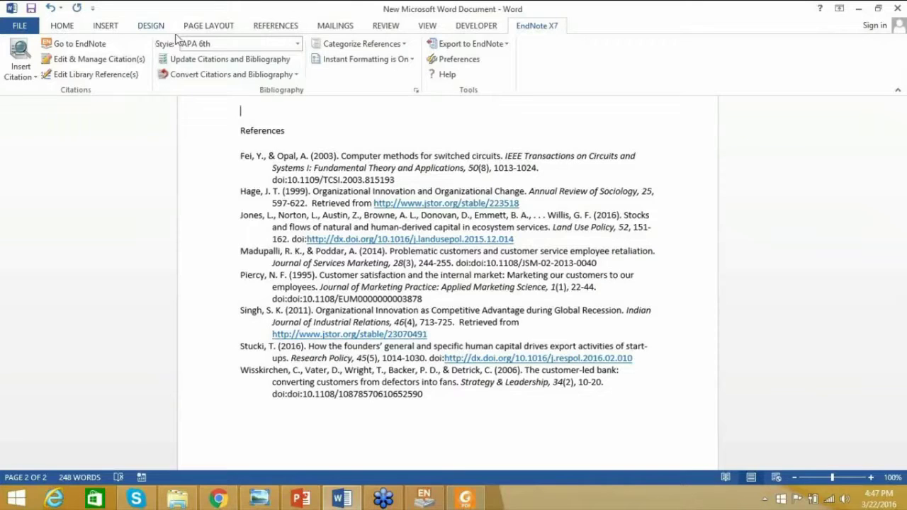
left_click(299, 45)
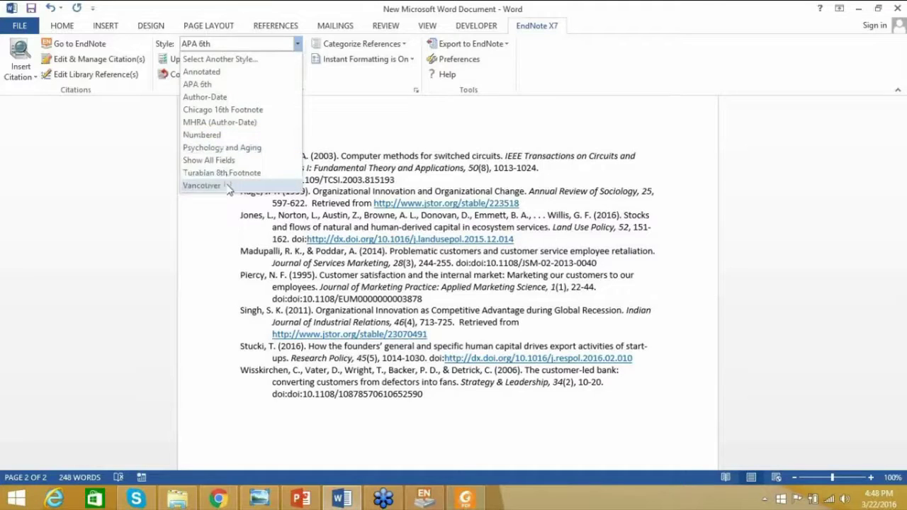
left_click(202, 186)
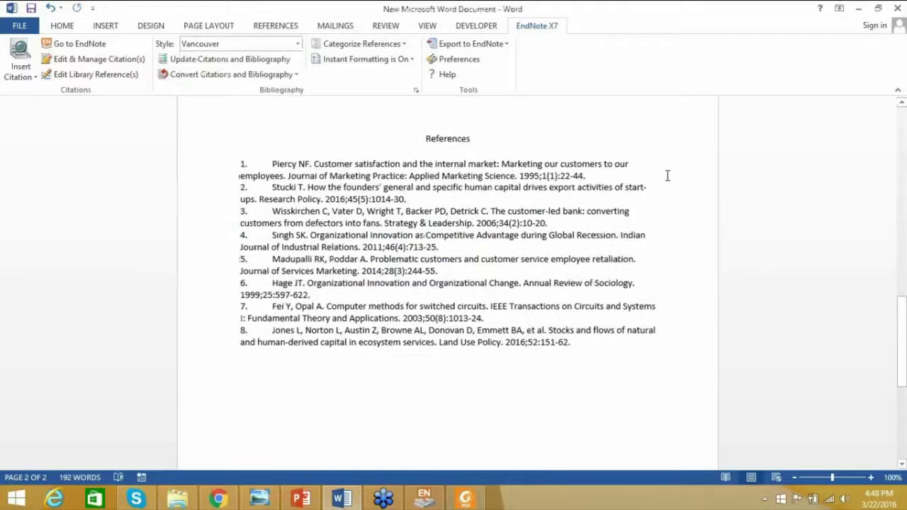
- Apply the Chicago 16th Footnote style to the citations and bibliography, and switch the style to Annotated
left_click(297, 44)
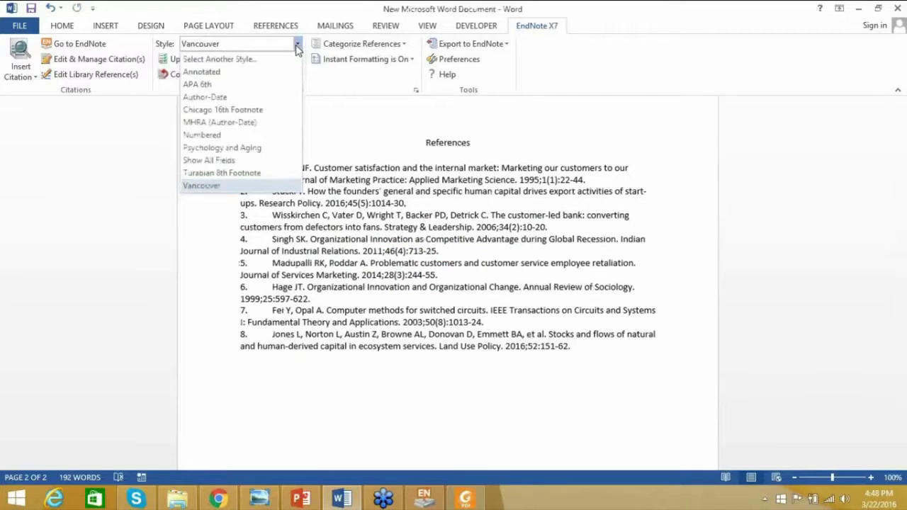
left_click(223, 110)
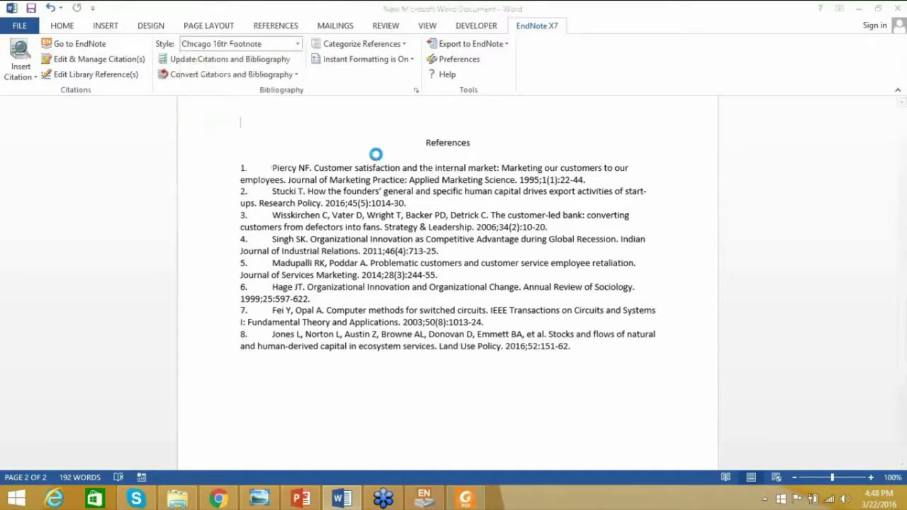
left_click(297, 44)
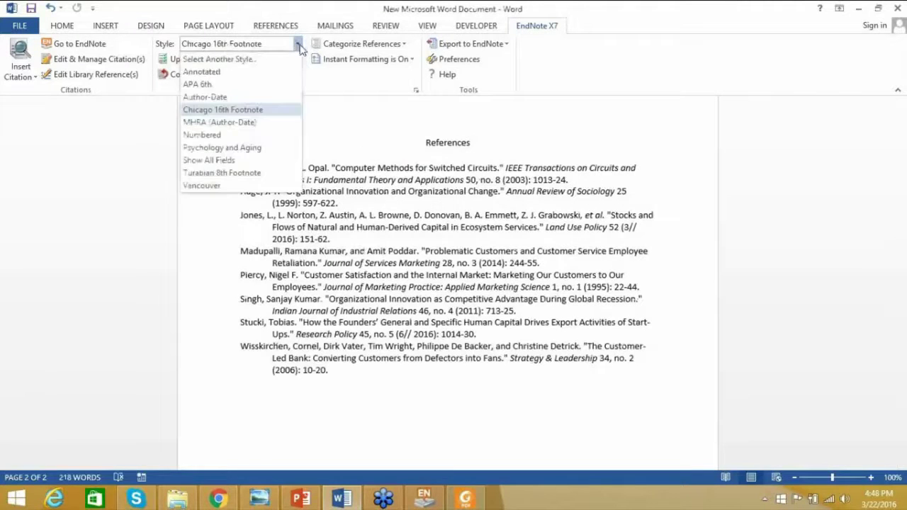
left_click(259, 70)
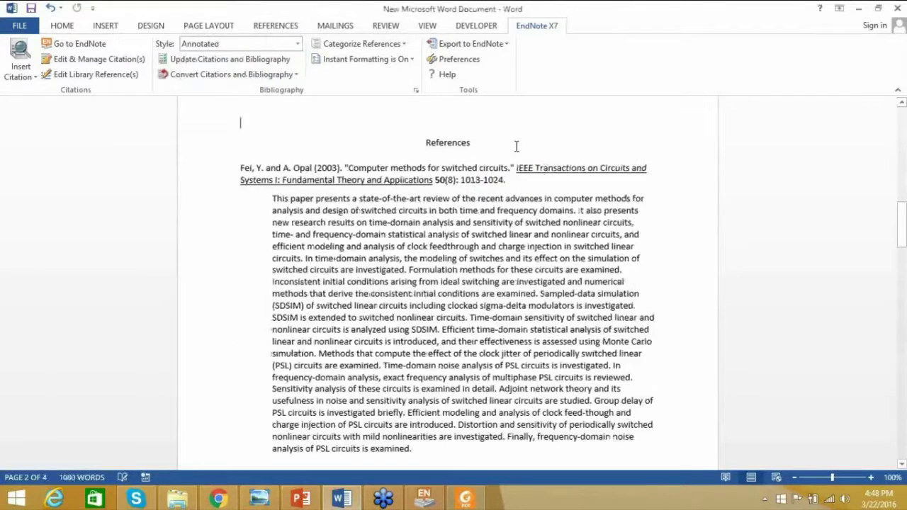
- Apply the Vancouver style to the document's citations and bibliography, and switch the style to APA 6th
left_click(297, 44)
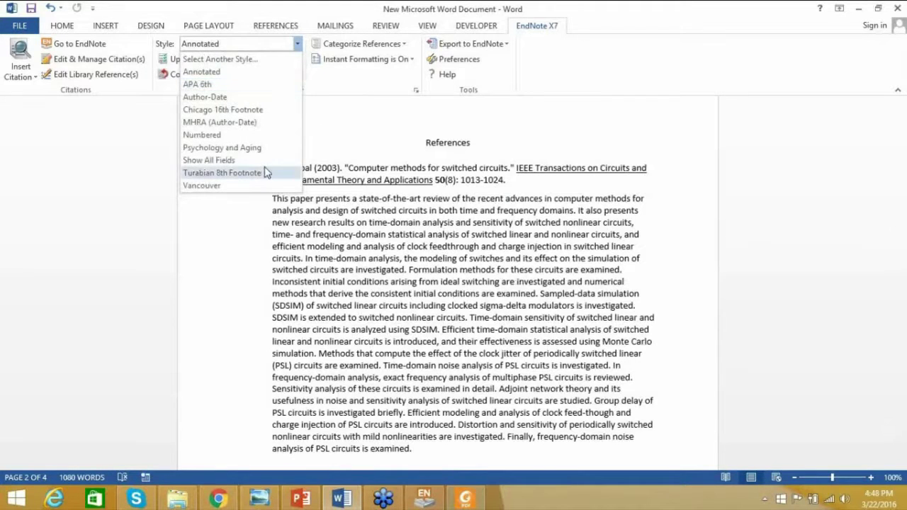
left_click(231, 186)
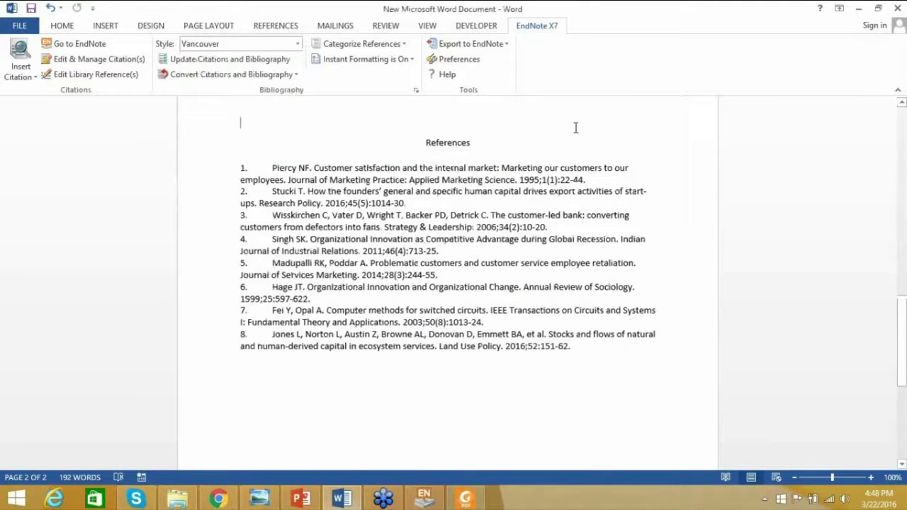
left_click(298, 44)
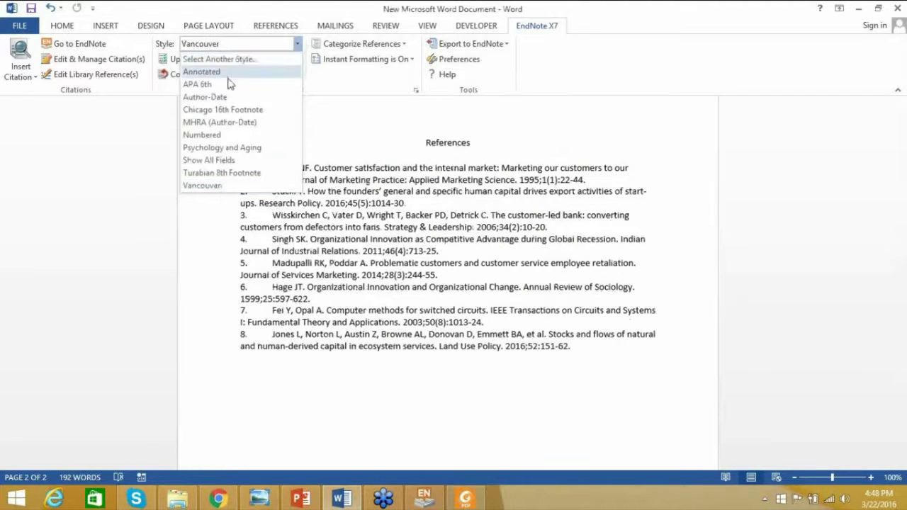
key("Escape")
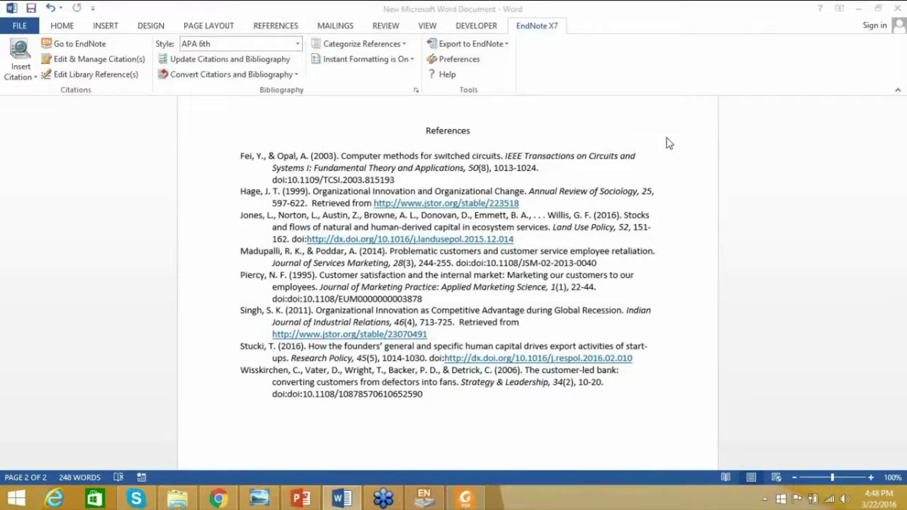
- Change the document's EndNote bibliographic style from APA 6th back to Vancouver
left_click(298, 44)
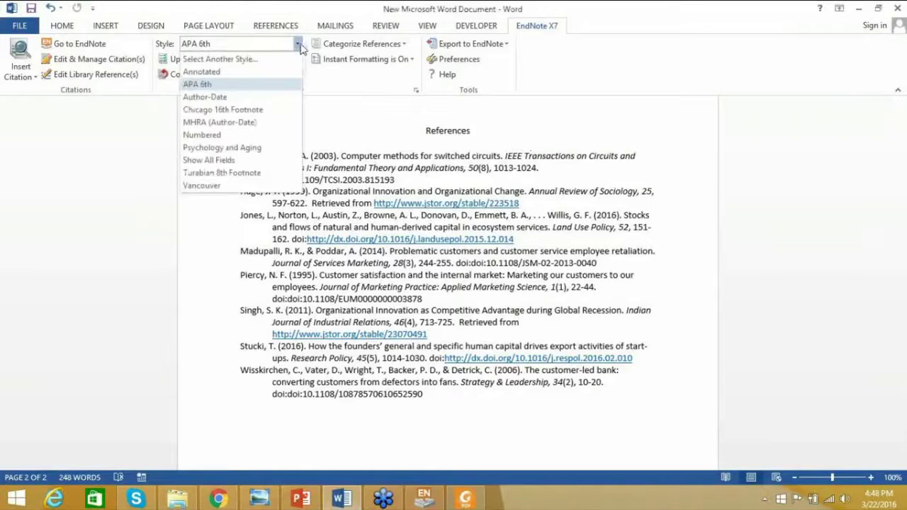
left_click(243, 185)
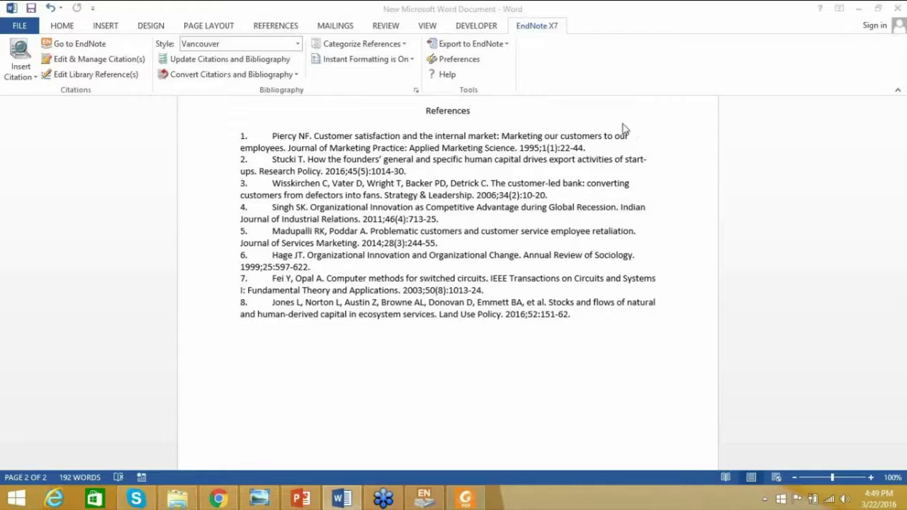
left_click(300, 47)
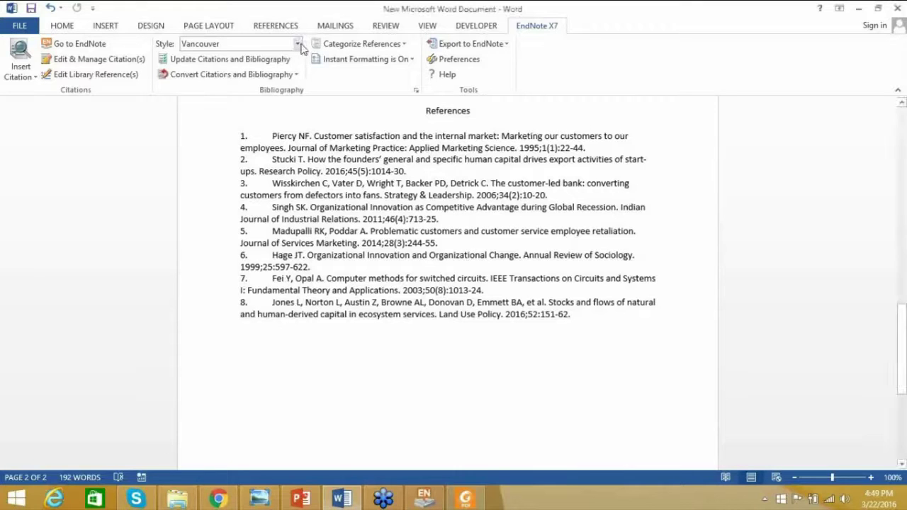
left_click(299, 44)
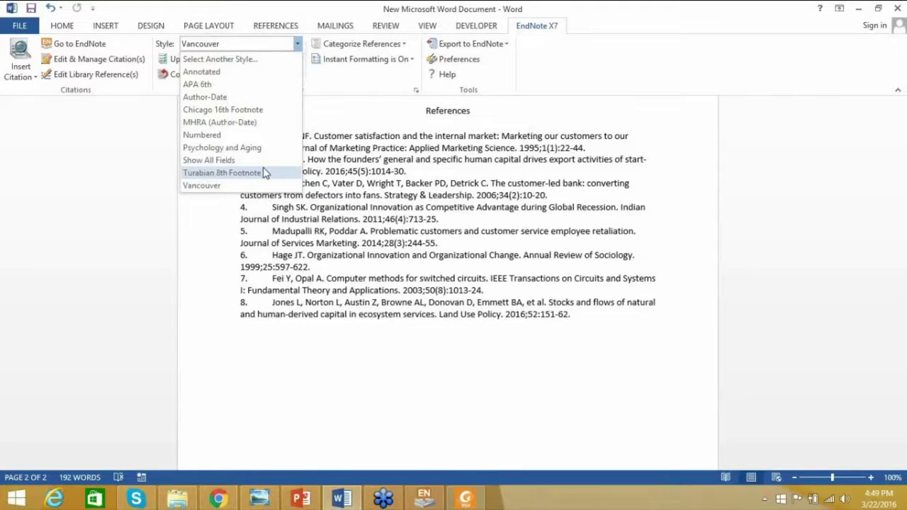
- Switch to the Workshop Practice library in EndNote and examine its reference commands and available output styles
left_click(423, 499)
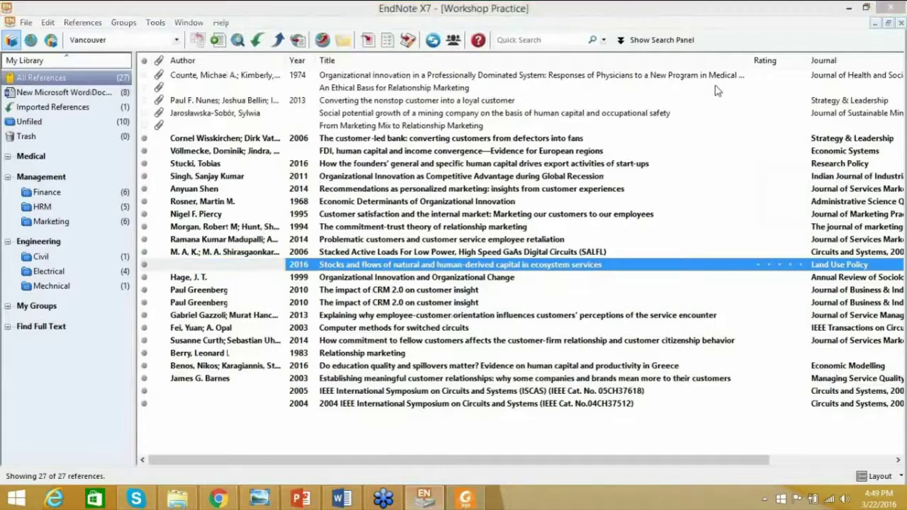
left_click(298, 191)
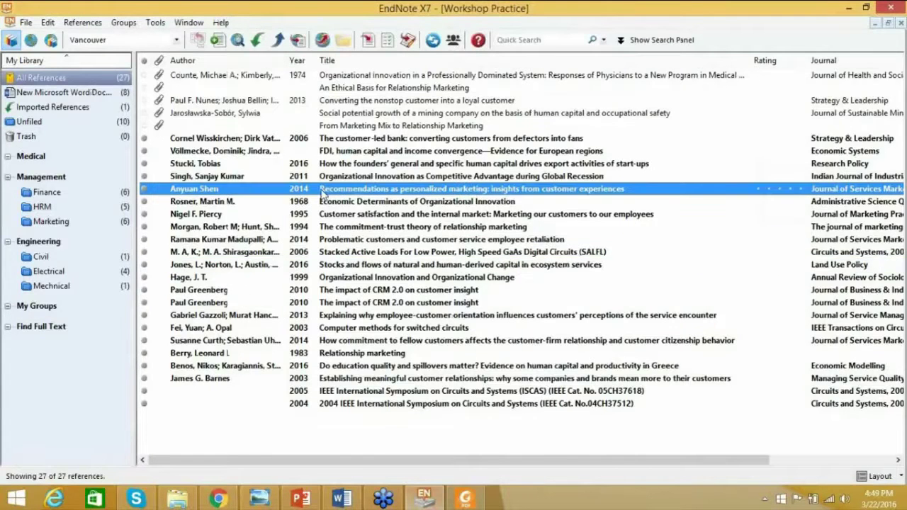
left_click(101, 23)
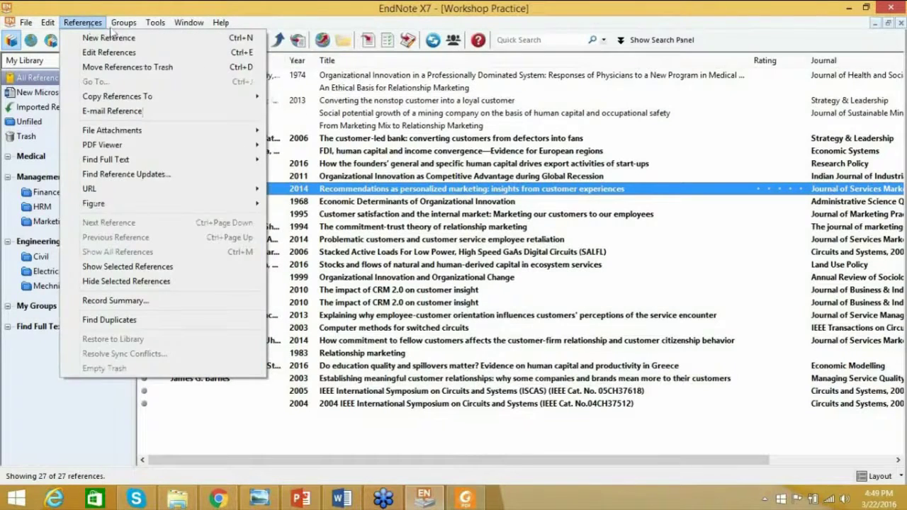
mouse_move(123, 22)
left_click(408, 124)
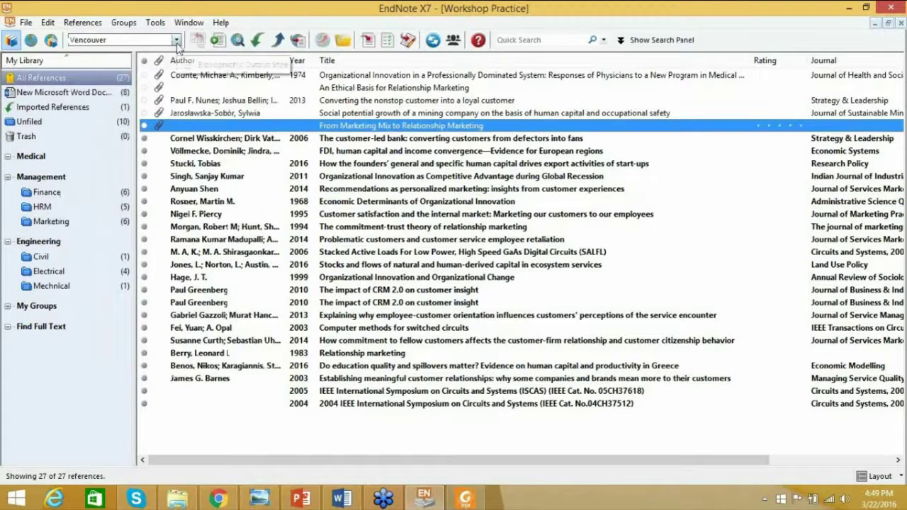
left_click(177, 40)
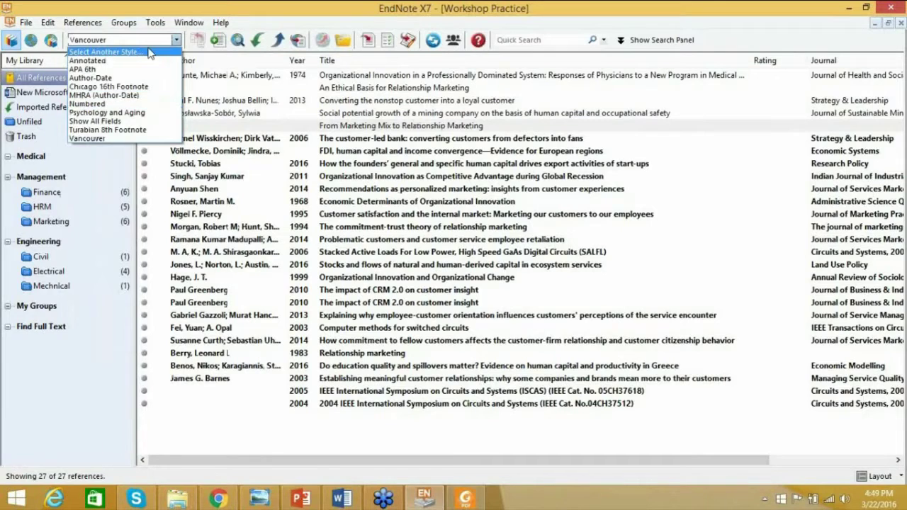
left_click(376, 177)
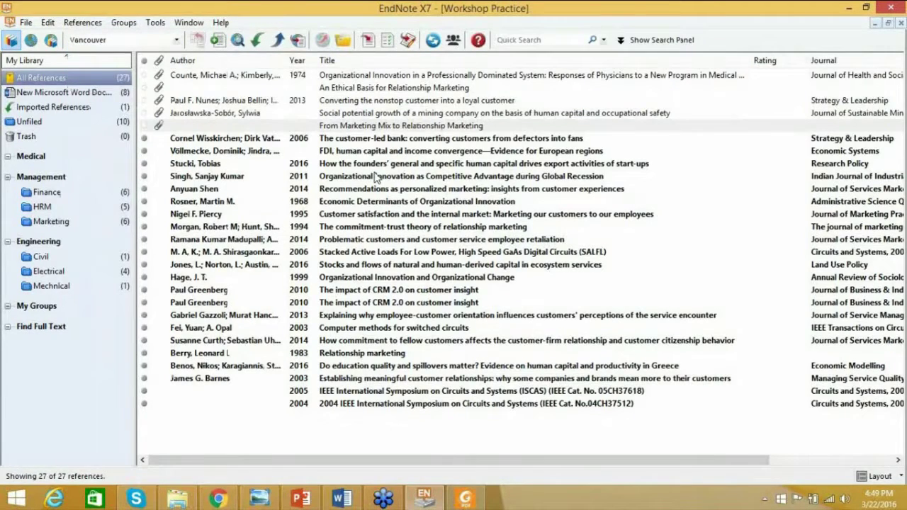
- Choose Chaos Solitons Fractals, an Engineering style, from the full list of output styles as the library's current style
left_click(176, 40)
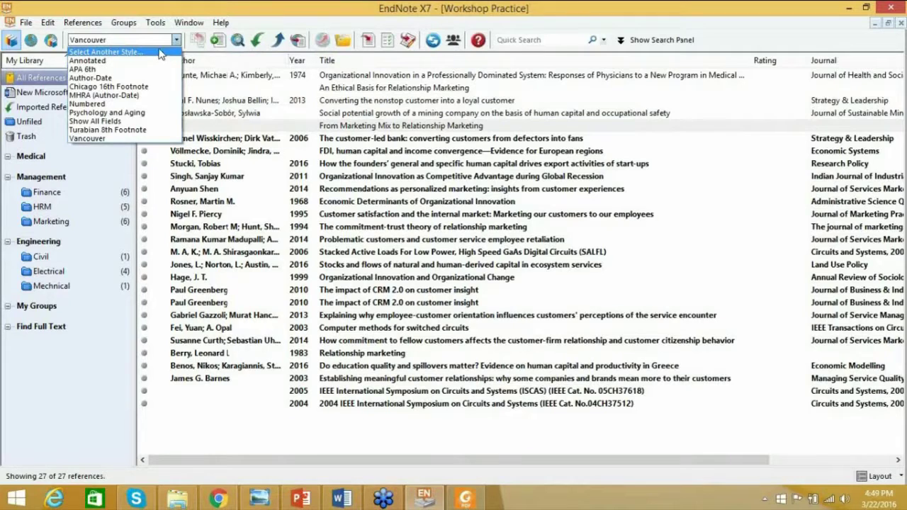
left_click(160, 53)
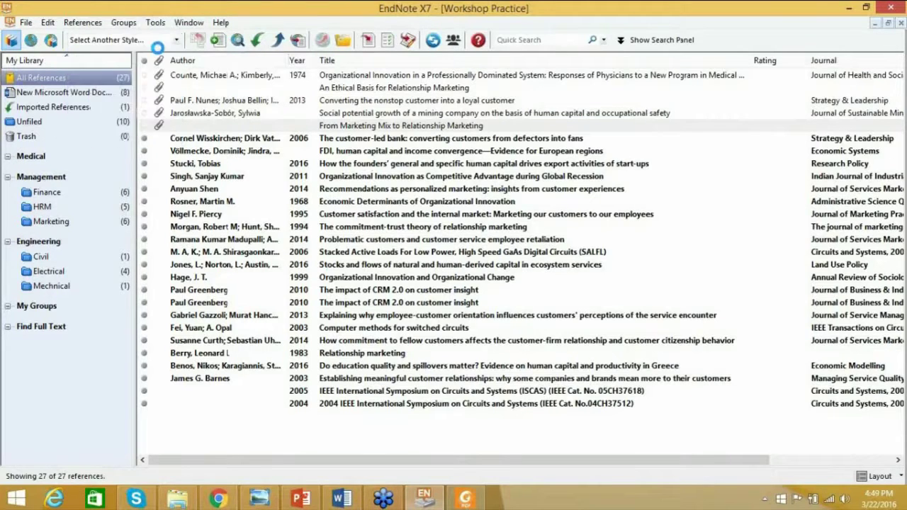
scroll(583, 196, "up", 10)
scroll(578, 185, "up", 10)
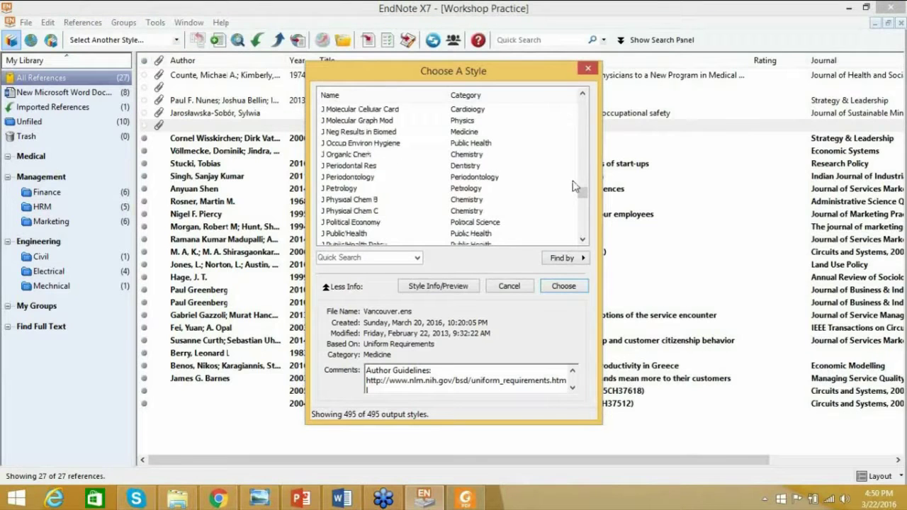
scroll(571, 173, "up", 10)
scroll(555, 164, "up", 10)
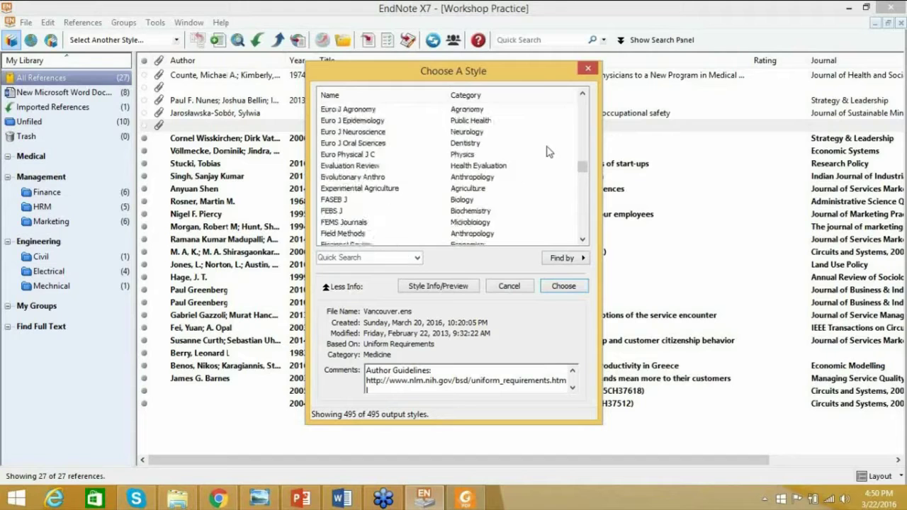
left_click(471, 143)
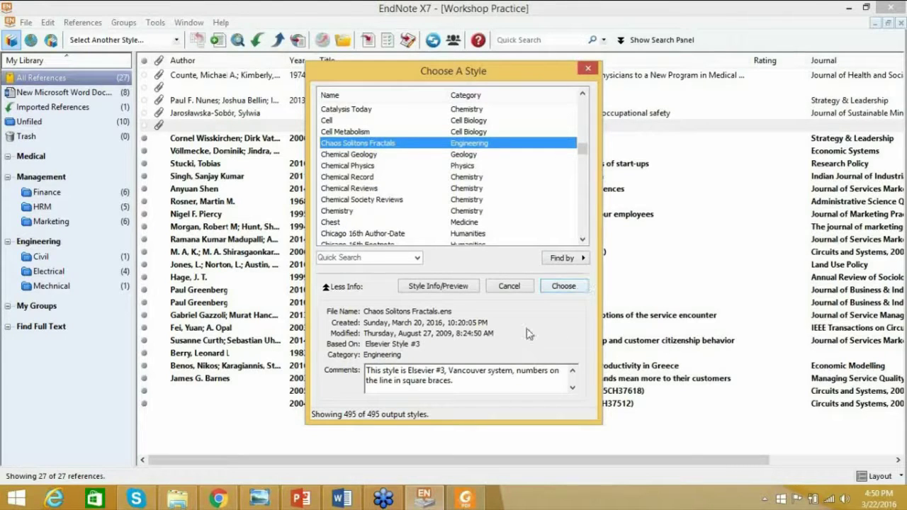
left_click(565, 292)
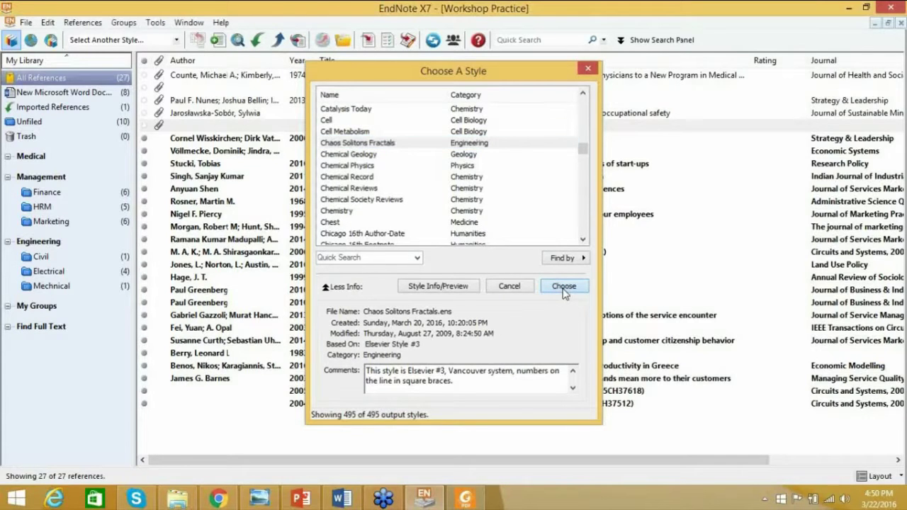
left_click(177, 40)
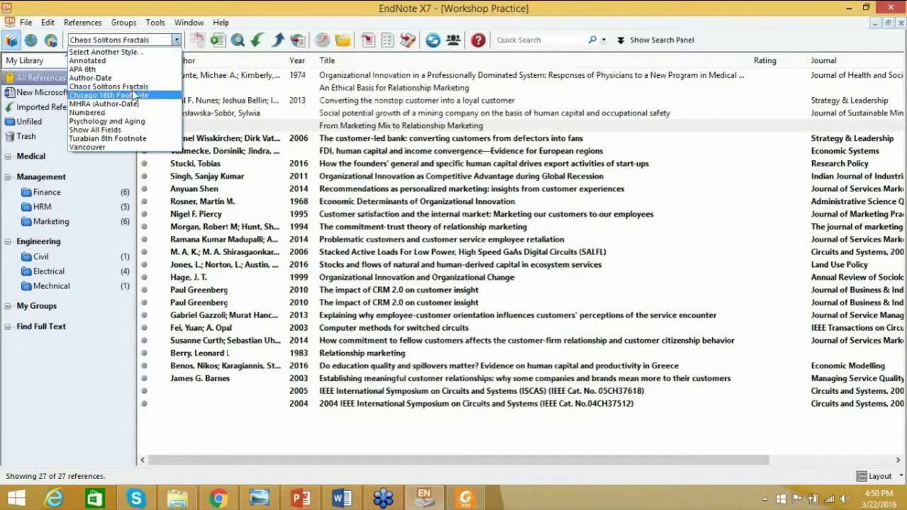
left_click(145, 87)
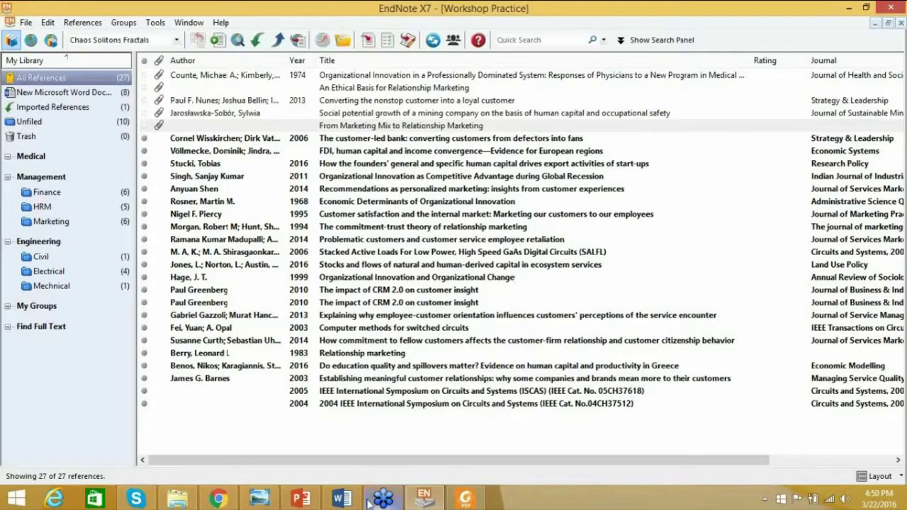
- Switch back to Word and add a blank line on page 1 below the sentence about marketing creating customer value
left_click(342, 499)
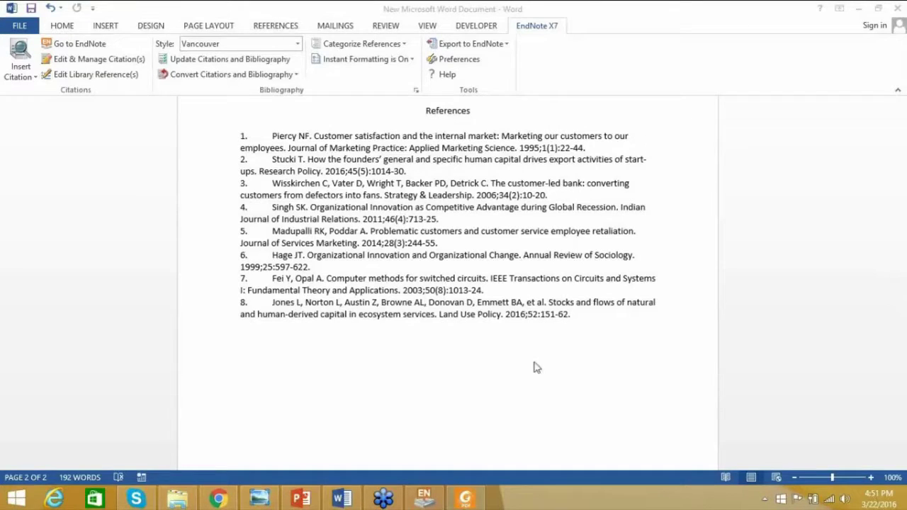
left_click(613, 333)
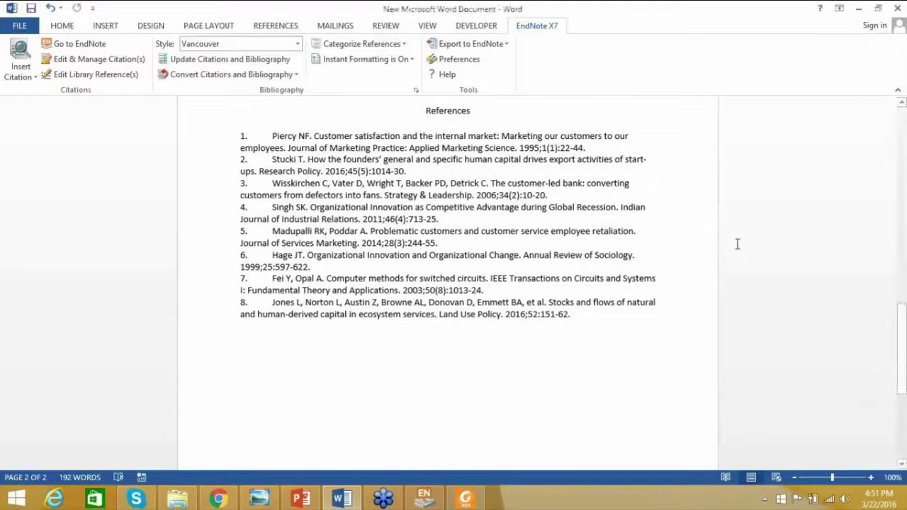
left_click(678, 172)
scroll(672, 165, "up", 6)
scroll(672, 165, "up", 10)
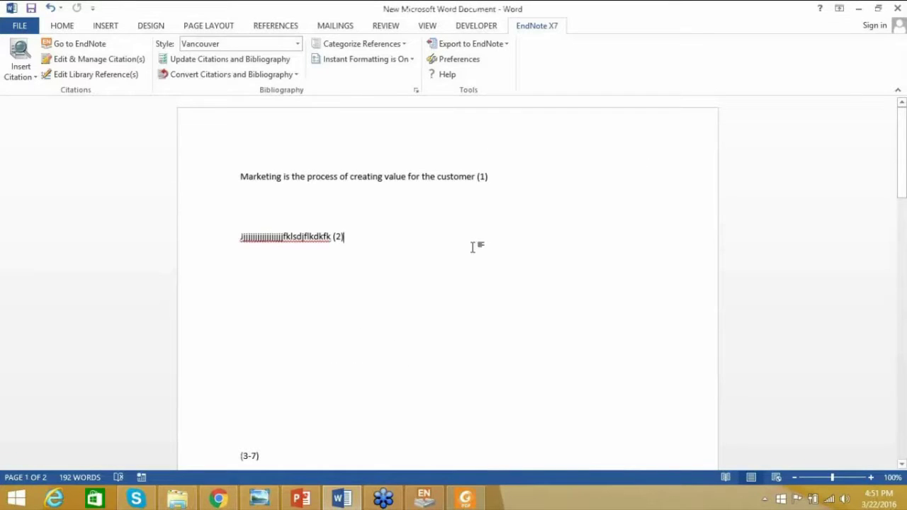
left_click(425, 208)
key("Return")
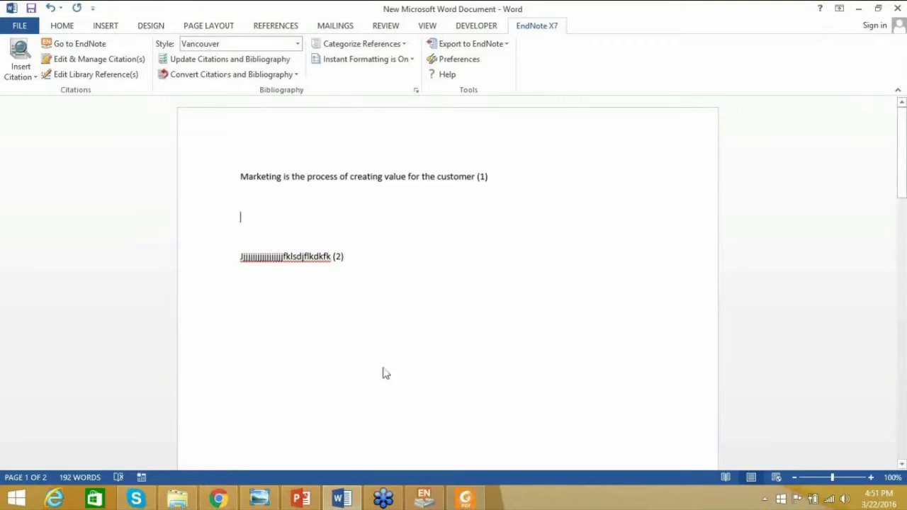
- Switch to EndNote, copy the title of the 1968 reference "Economic Determinants of Organizational Innovation" from its record, and close the record
left_click(424, 498)
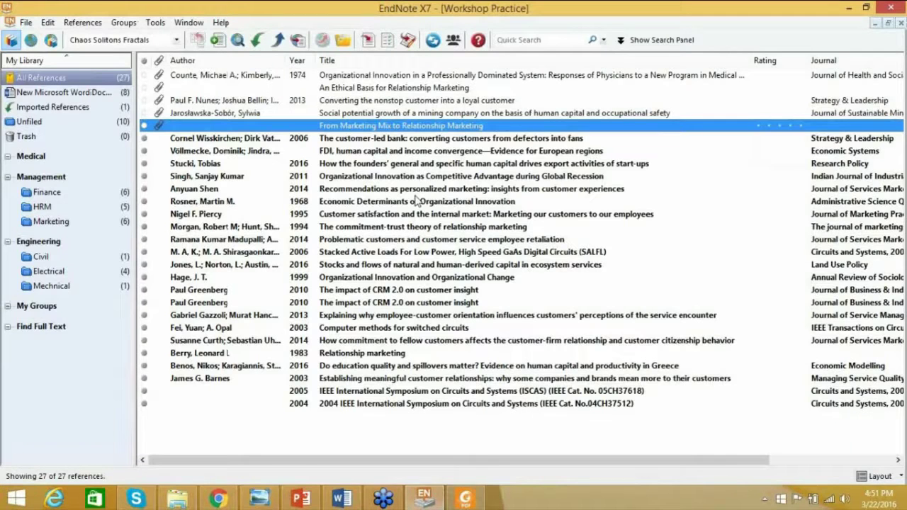
left_click(424, 203)
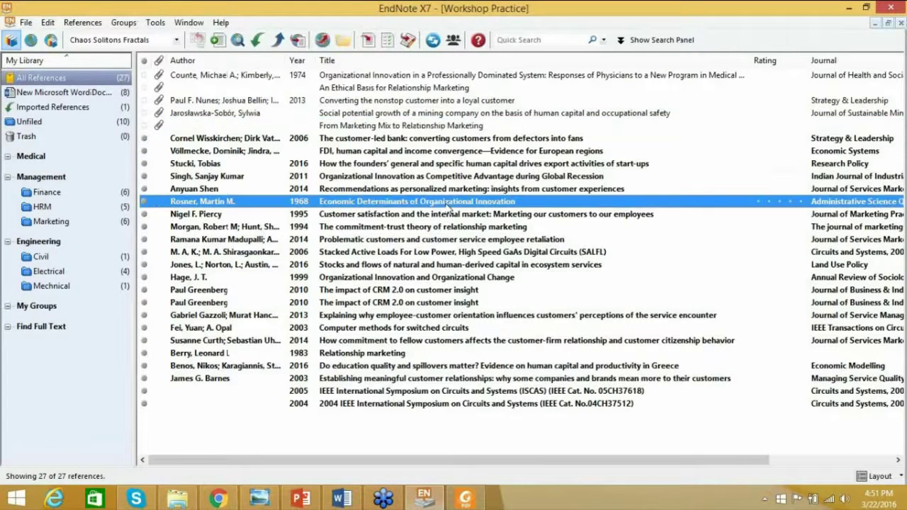
double_click(448, 204)
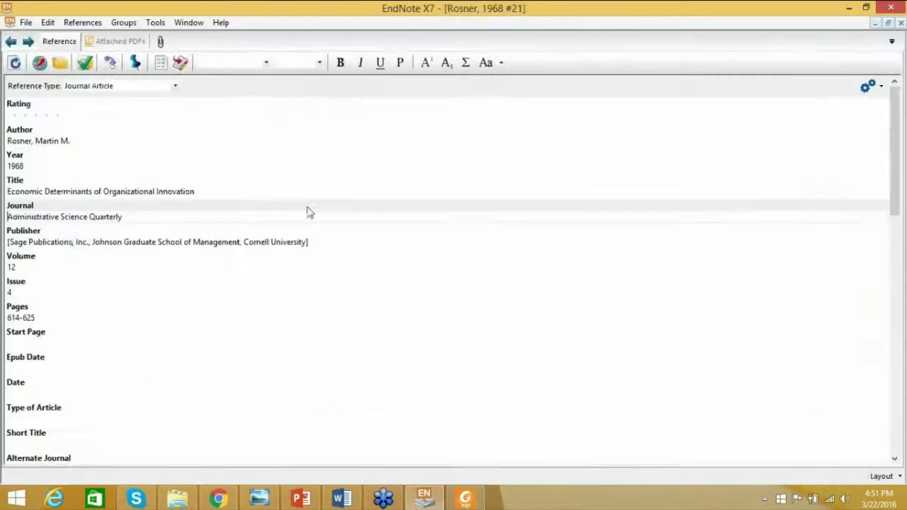
left_click(231, 201)
triple_click(236, 201)
key("ctrl+c")
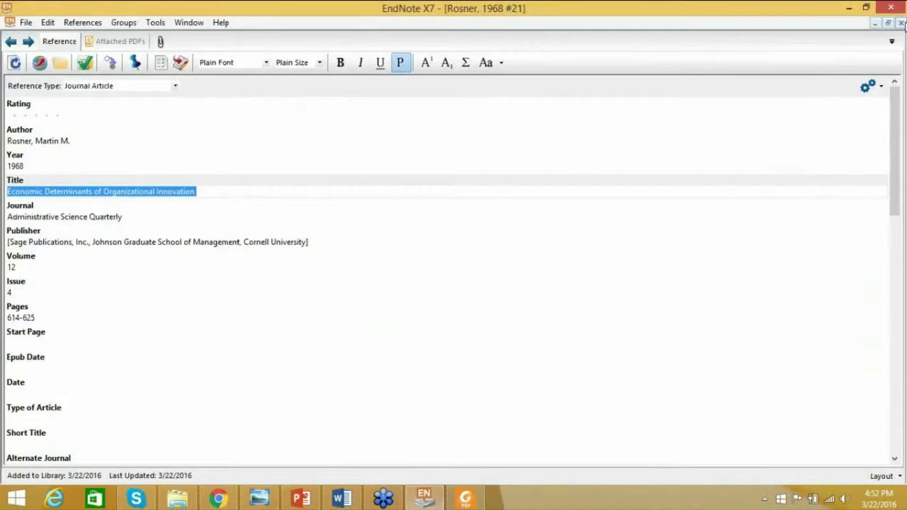
left_click(901, 22)
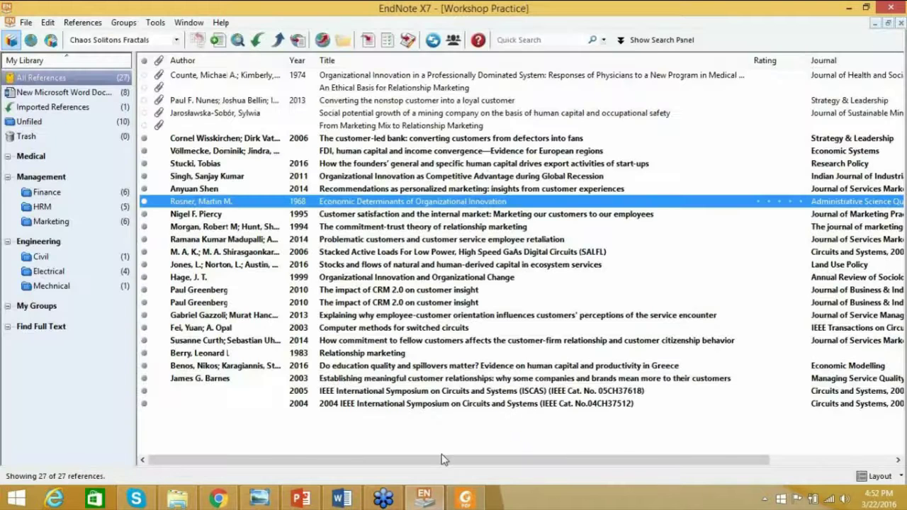
- Switch to Word, insert the "Economic Determinants of Organizational Innovation" citation displayed as Author (Year) on the blank line, followed by the text "hhhhhhjknvkfkj"
left_click(354, 500)
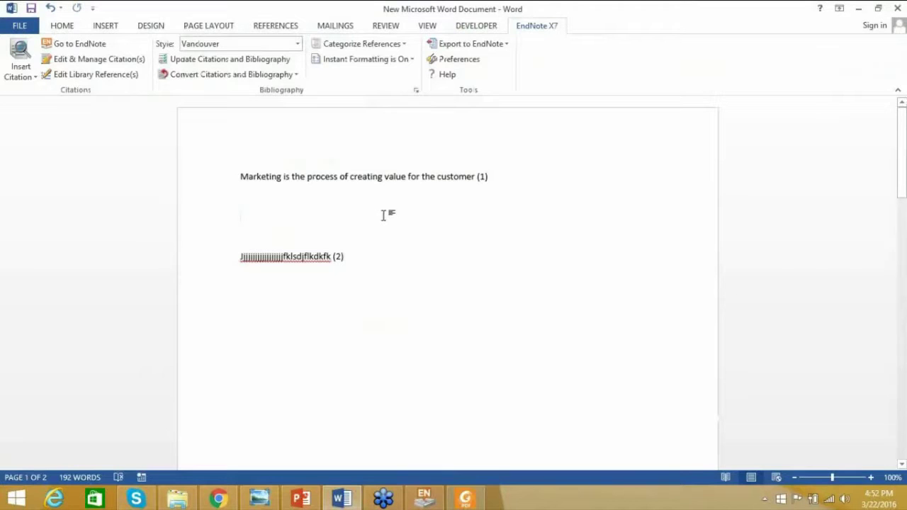
left_click(18, 75)
left_click(24, 91)
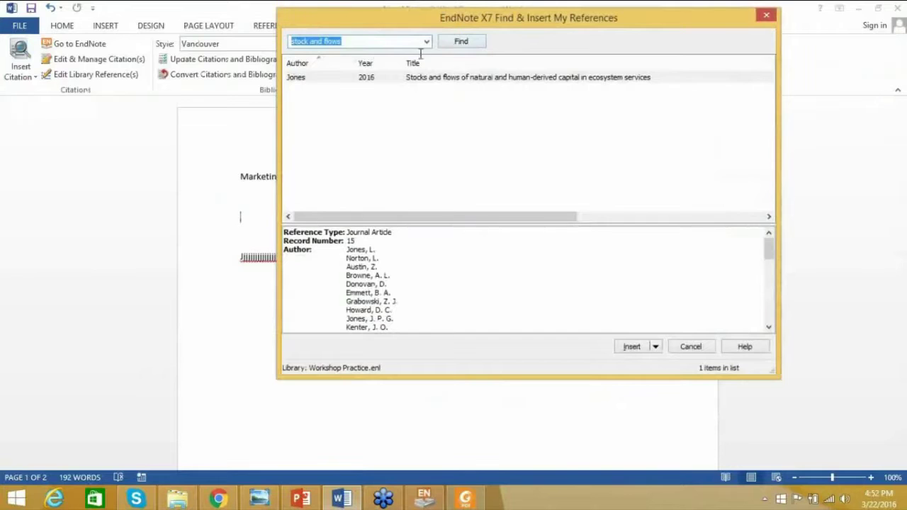
key("ctrl+v")
left_click(466, 42)
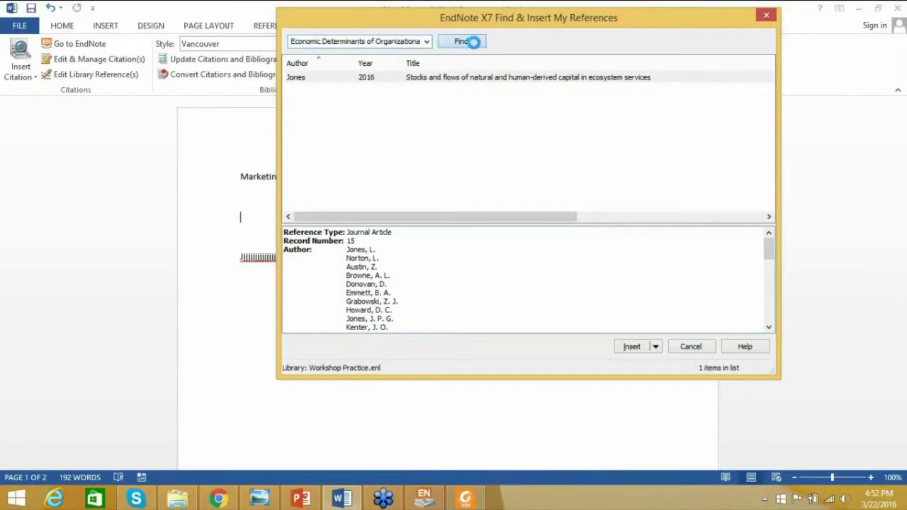
left_click(656, 347)
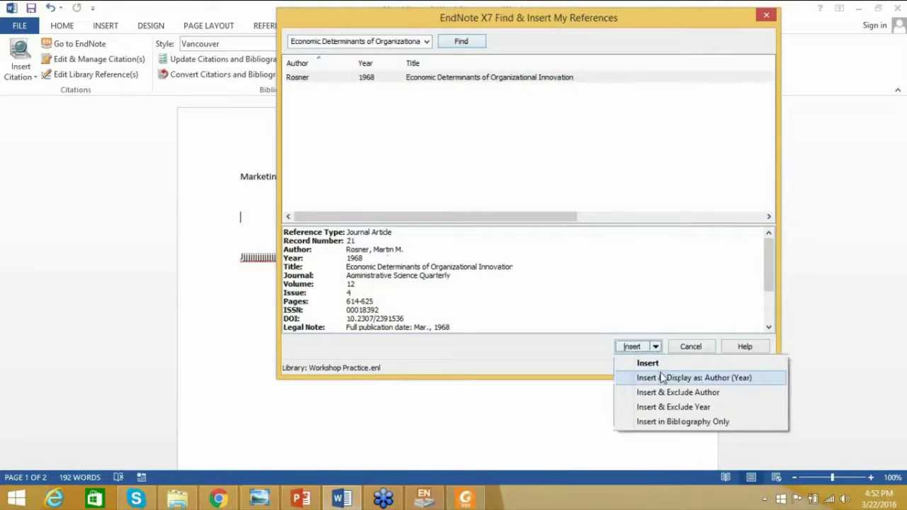
left_click(664, 379)
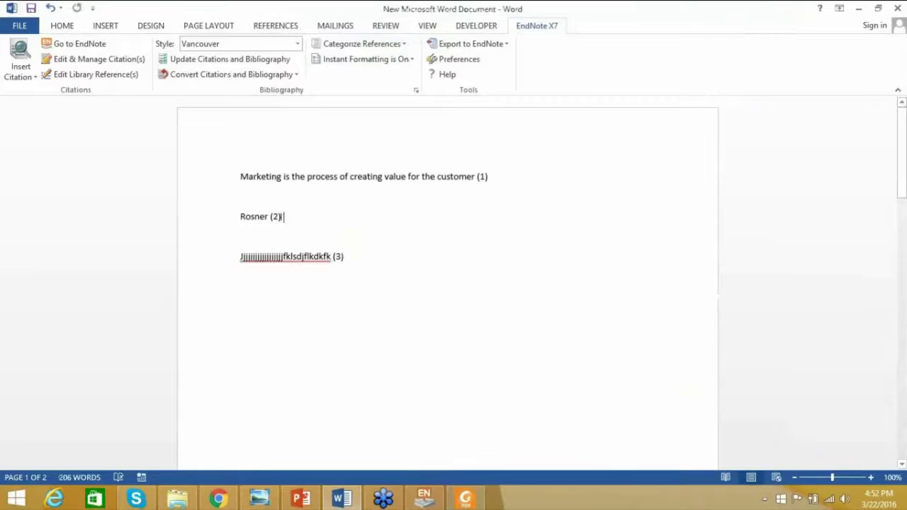
type("hhhhhhjknvkfkj")
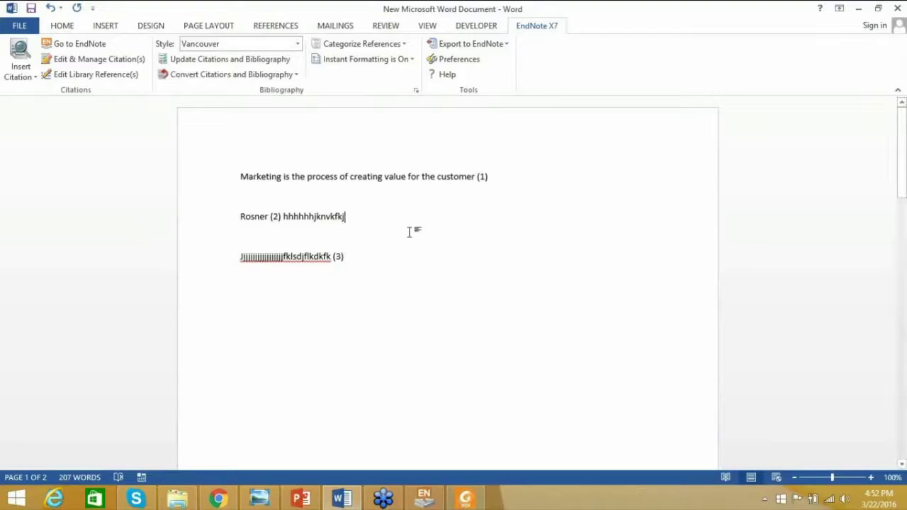
- Reformat the document's citations and bibliography in the APA 6th style, and switch to the PowerPoint presentation
left_click(296, 44)
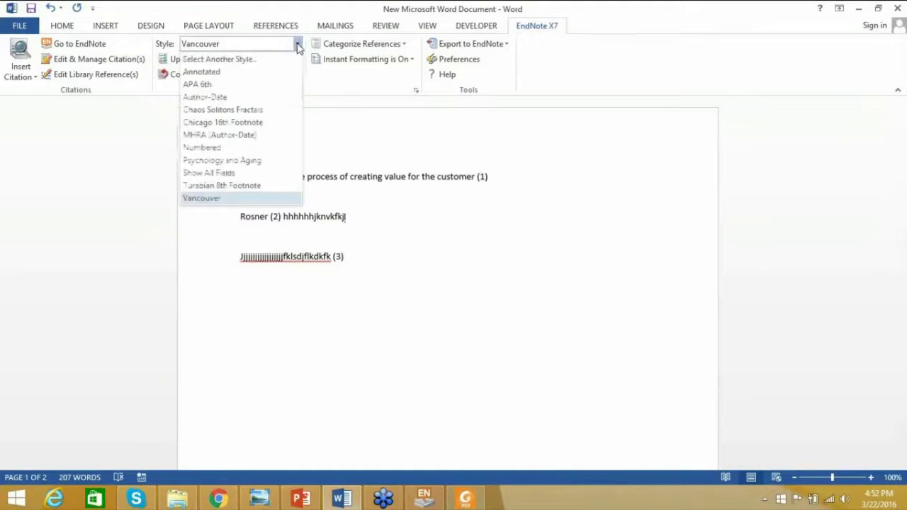
left_click(266, 85)
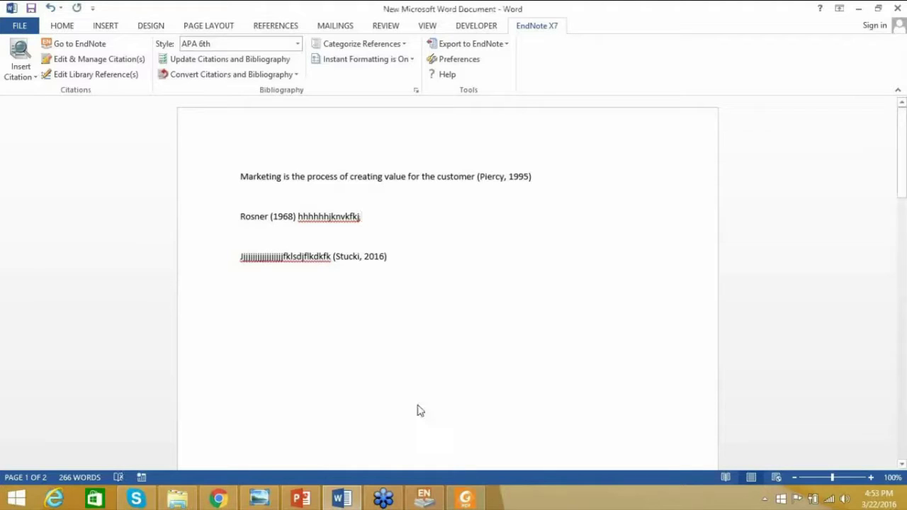
left_click(302, 499)
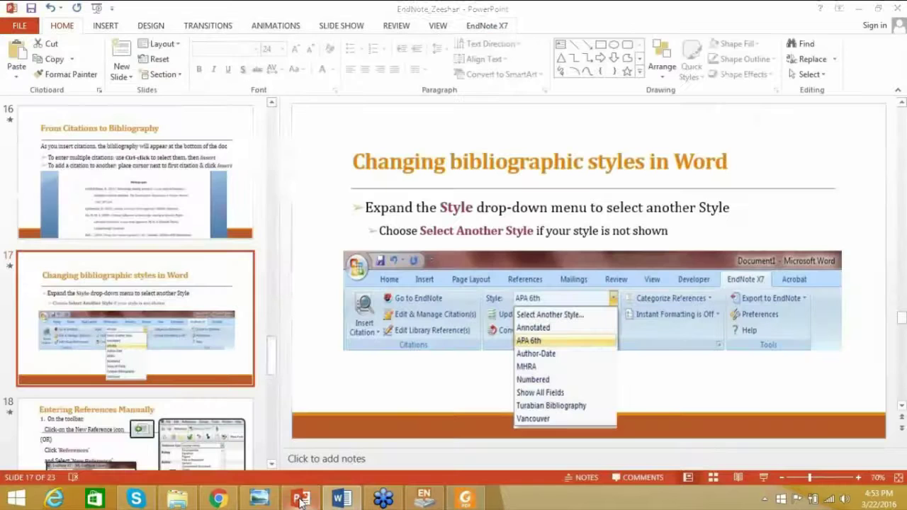
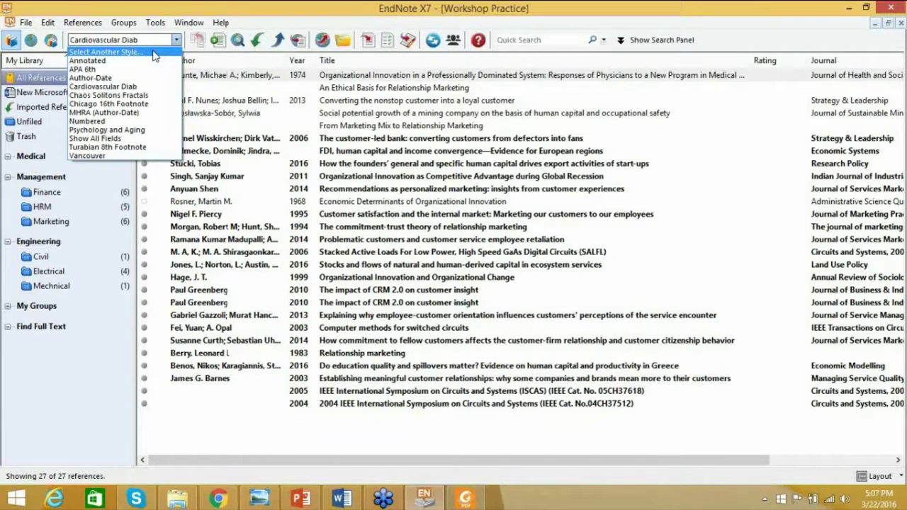
- Choose Vet Parasitology, a Veterinary Medicine style, as the EndNote library's output style and check the list of available styles
left_click(151, 52)
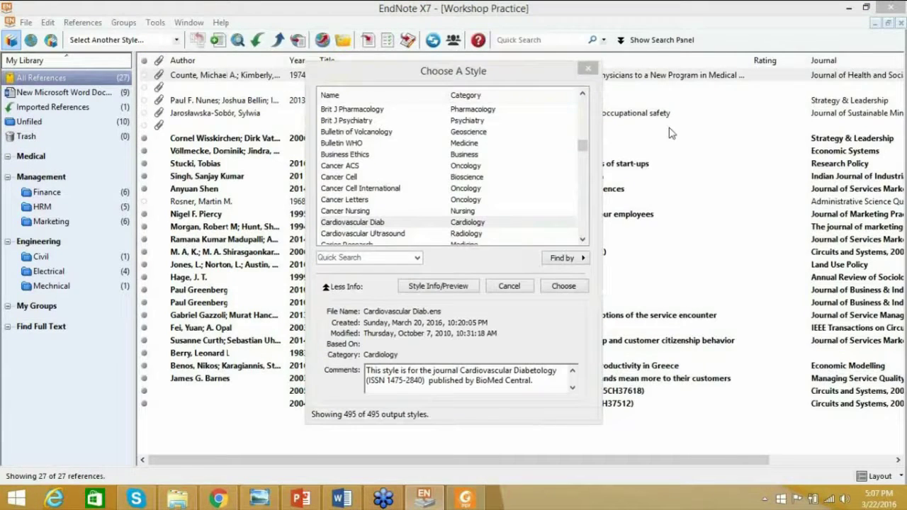
mouse_move(582, 144)
left_mouse_down()
mouse_move(586, 99)
mouse_move(585, 228)
left_mouse_up()
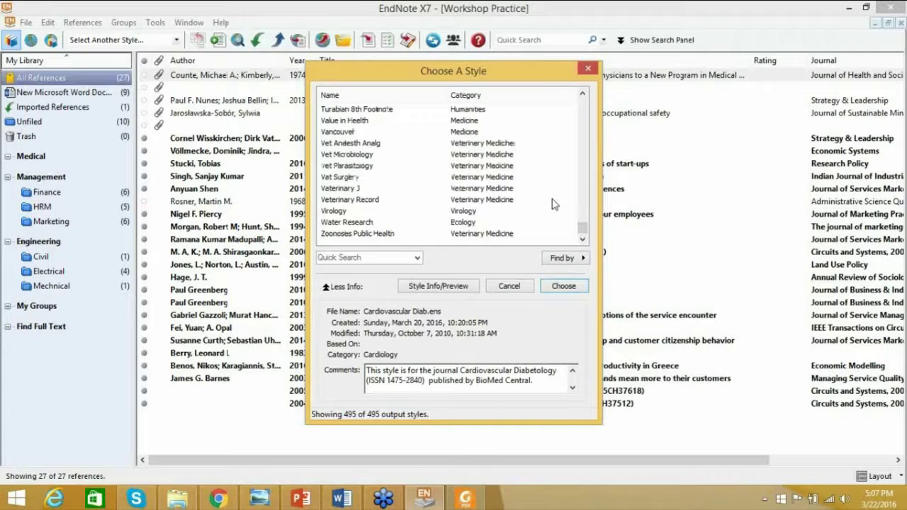
left_click(506, 167)
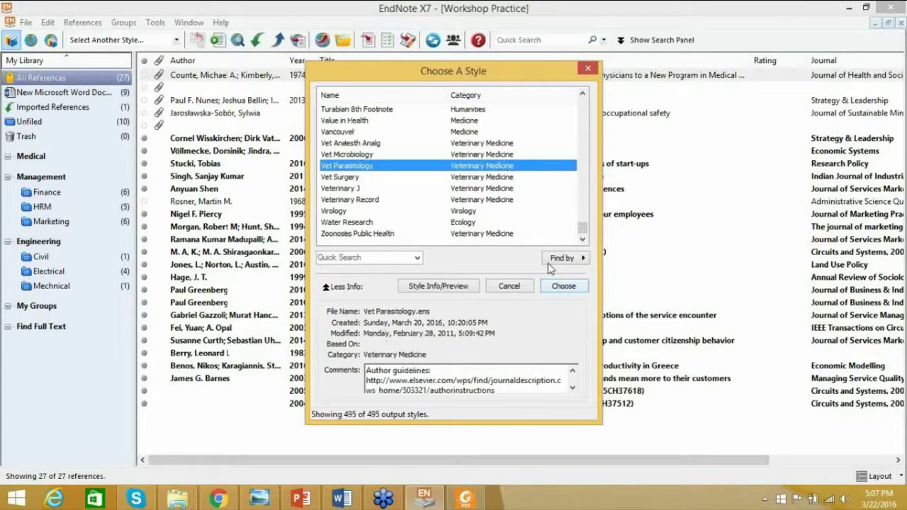
left_click(575, 287)
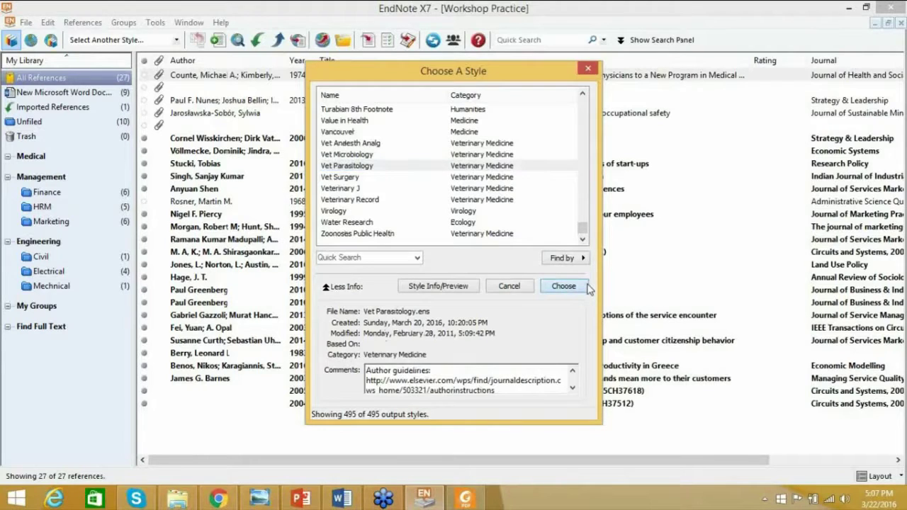
left_click(176, 40)
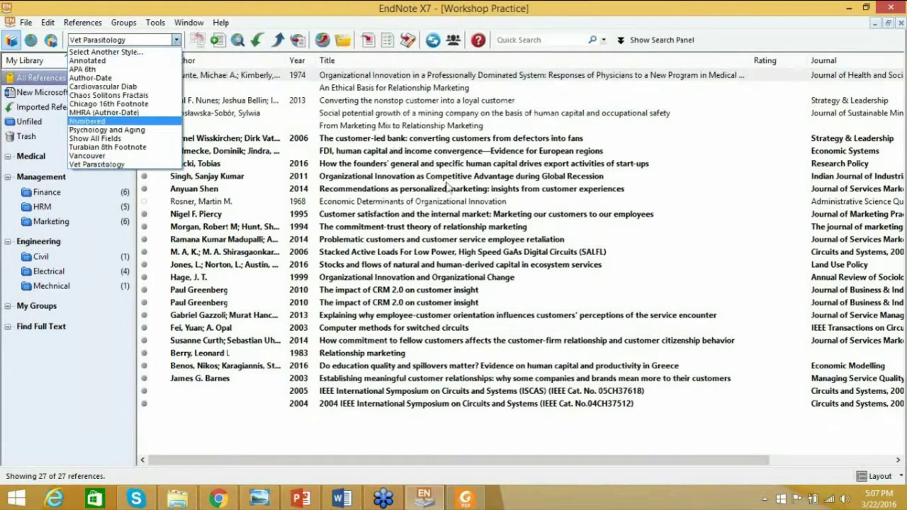
left_click(717, 242)
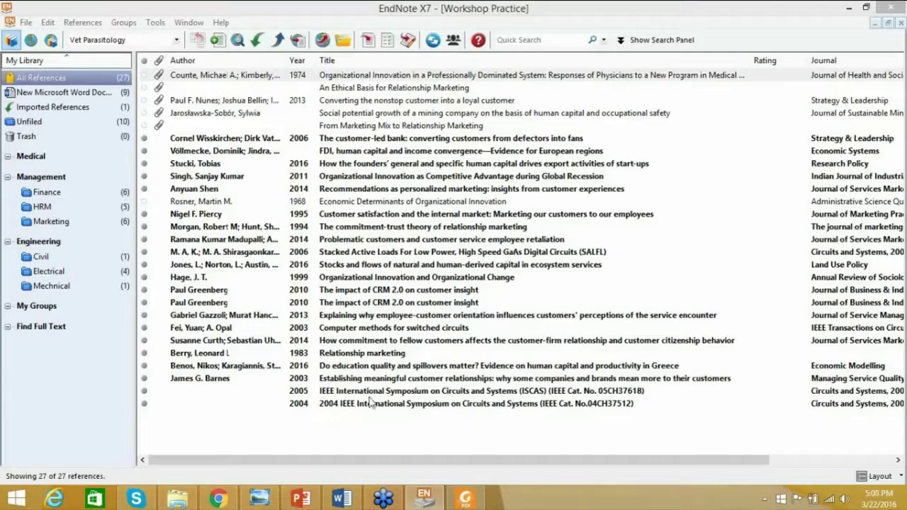
- Switch to Word and examine EndNote's options for instant formatting, categorizing references, and converting citations and bibliography
left_click(341, 498)
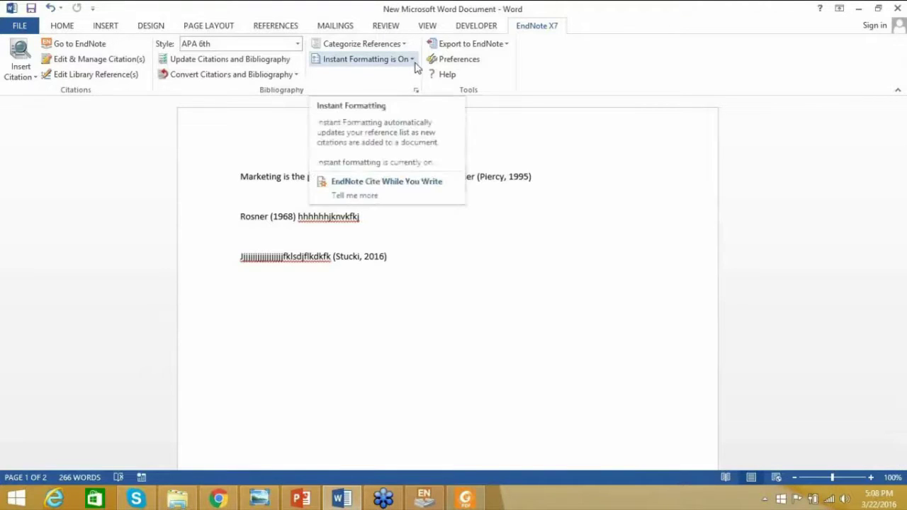
left_click(416, 67)
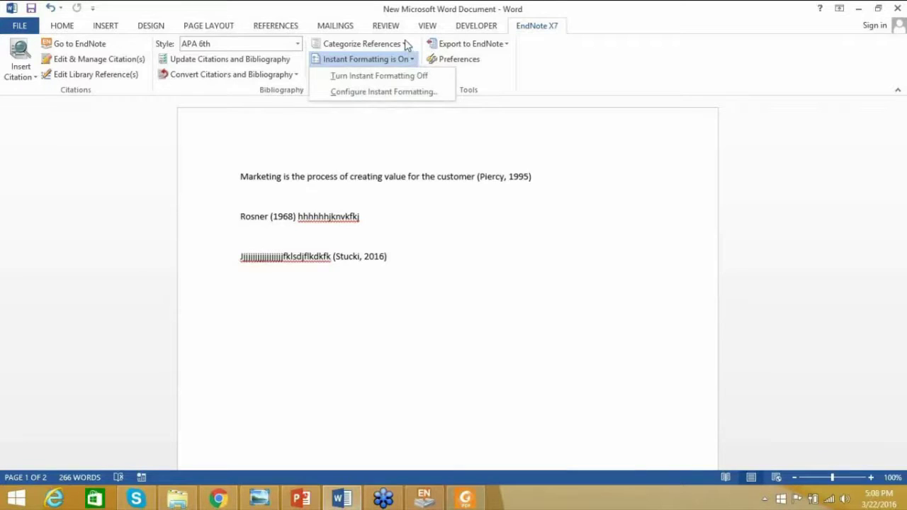
left_click(405, 45)
left_click(405, 45)
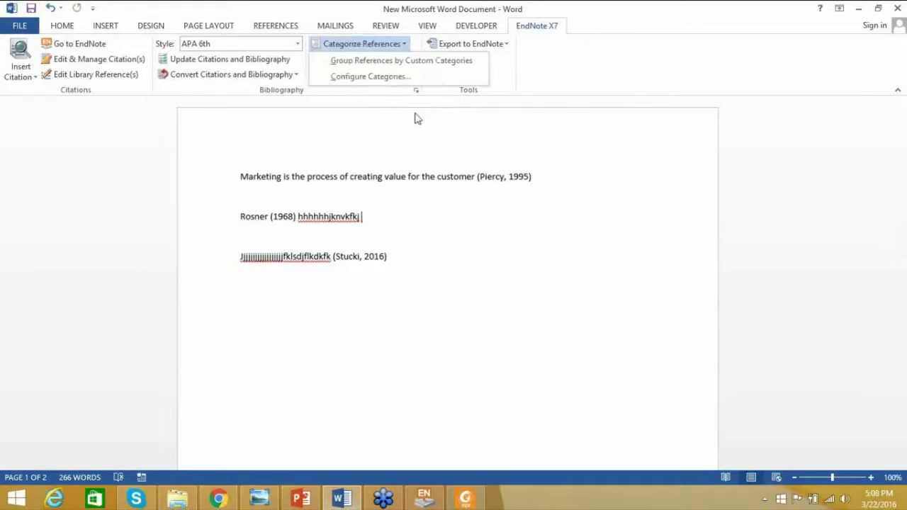
left_click(391, 153)
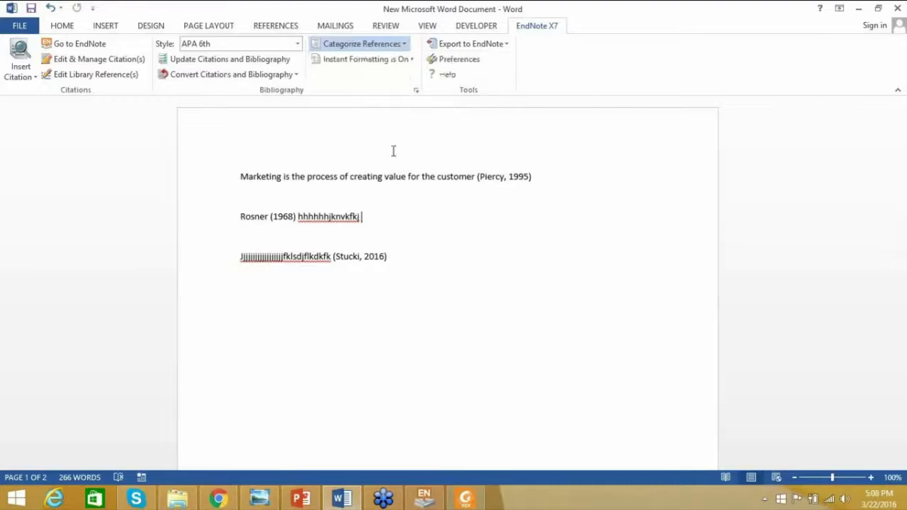
left_click(296, 75)
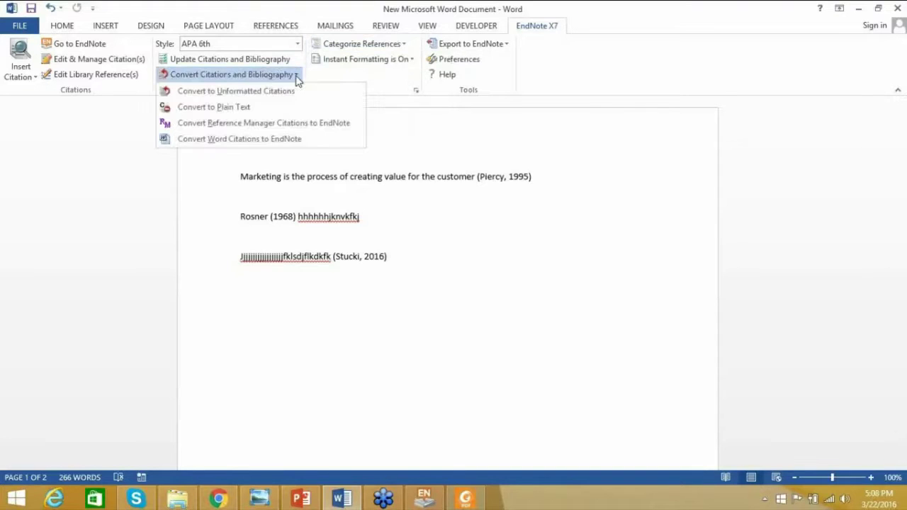
left_click(390, 236)
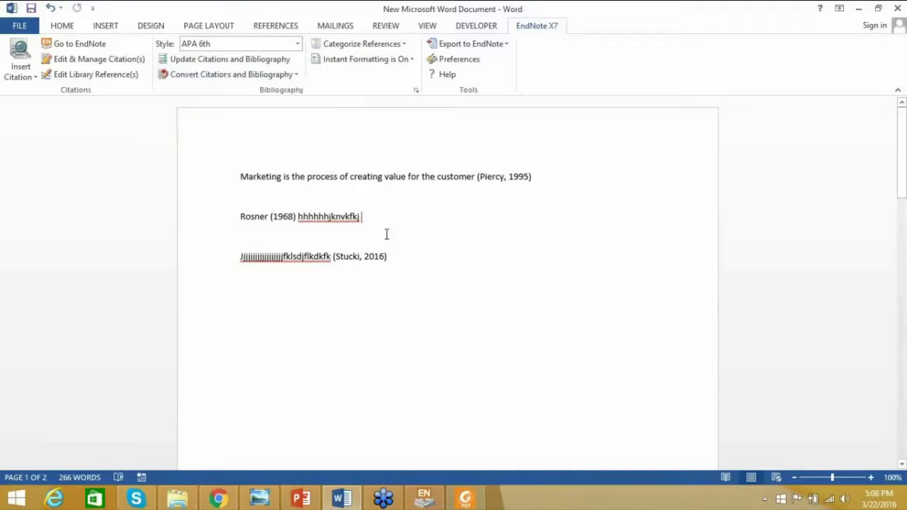
- Convert the citations and bibliography to plain text in a new copy of the document
left_click(293, 78)
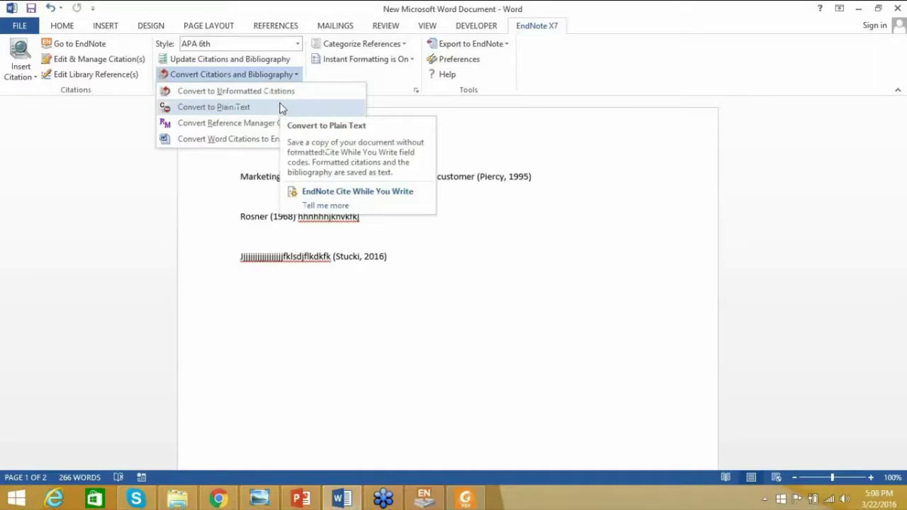
left_click(281, 108)
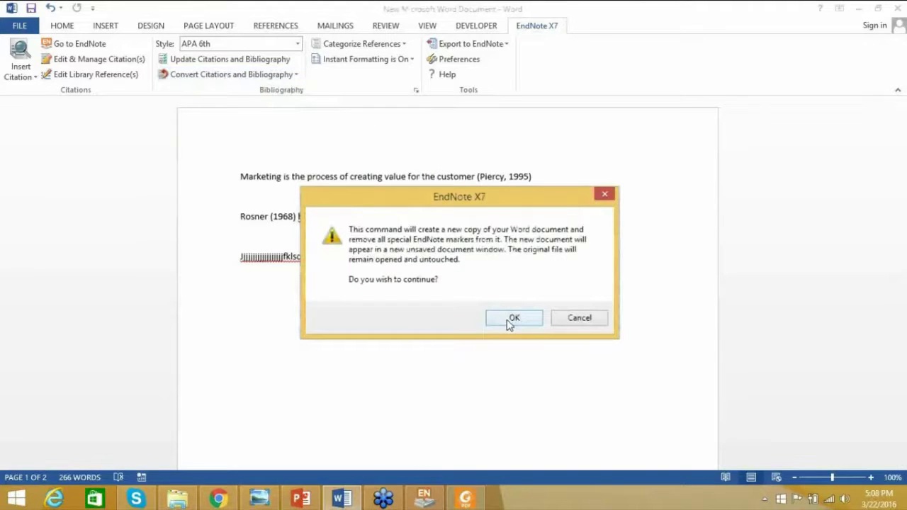
left_click(510, 320)
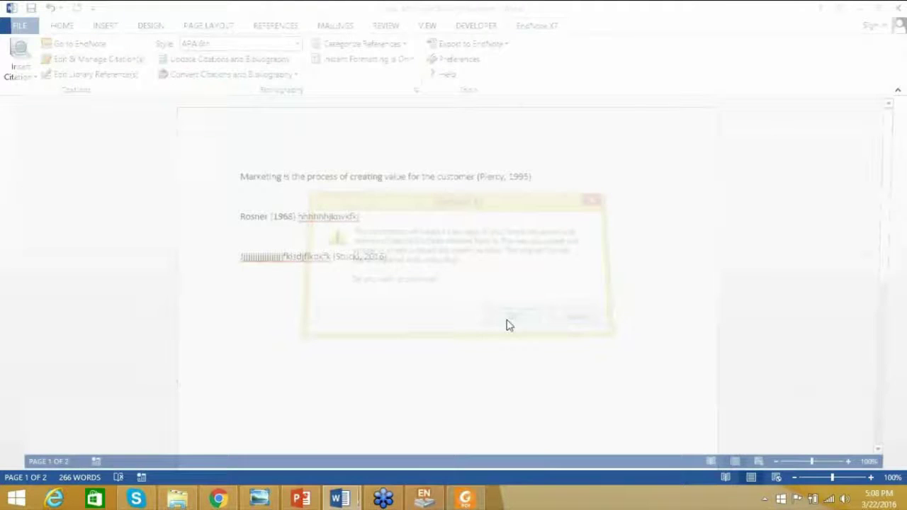
- Examine the in-text citations and the reference list in the plain-text copy, selecting some of the converted text
left_click(393, 258)
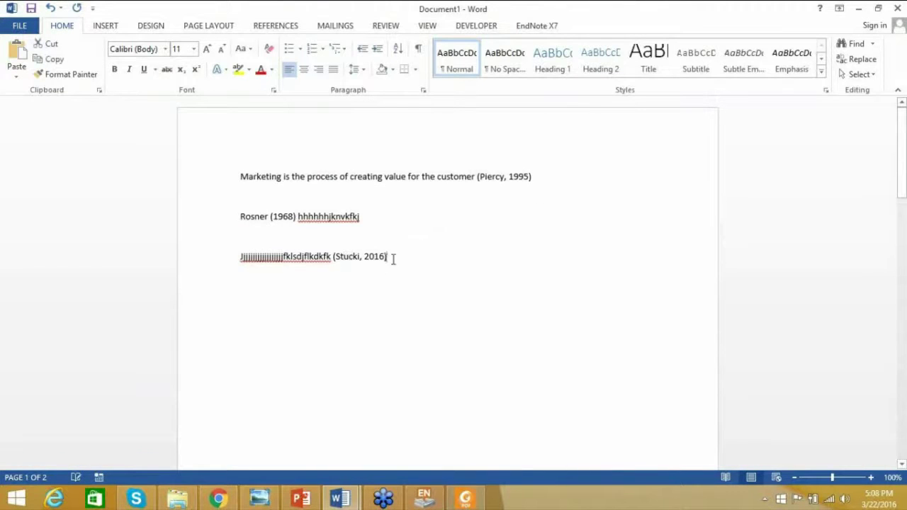
scroll(444, 266, "down", 3)
scroll(443, 266, "down", 20)
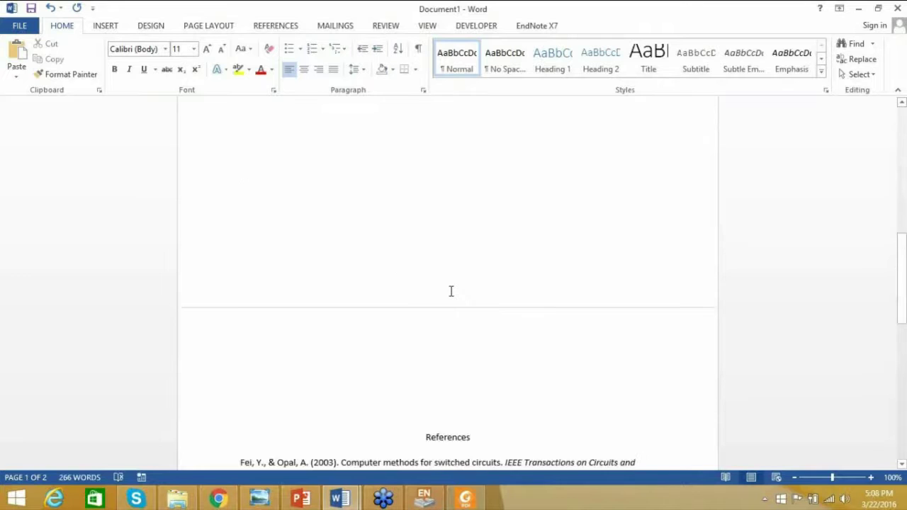
scroll(450, 289, "up", 2)
left_click_drag(312, 191, 427, 321)
scroll(491, 333, "up", 5)
scroll(491, 333, "up", 15)
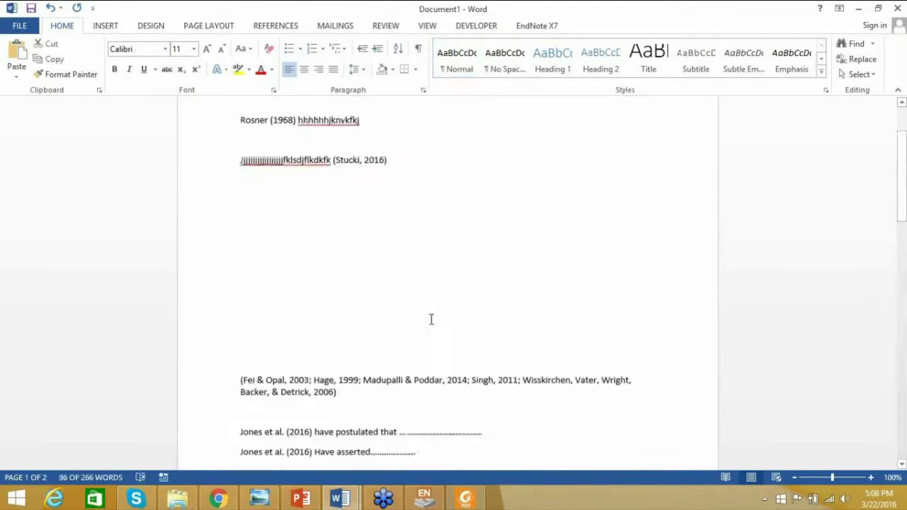
left_click(413, 259)
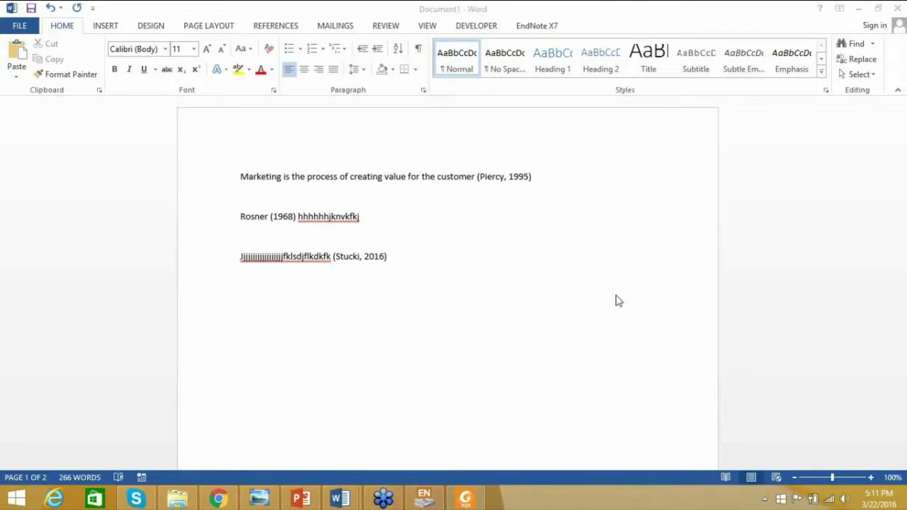
- Review the References list on page 2, highlighting the journal title "IEEE Transactions on Circuits and Systems I: Fundamental Theory and Applications" in the first entry
left_click(510, 253)
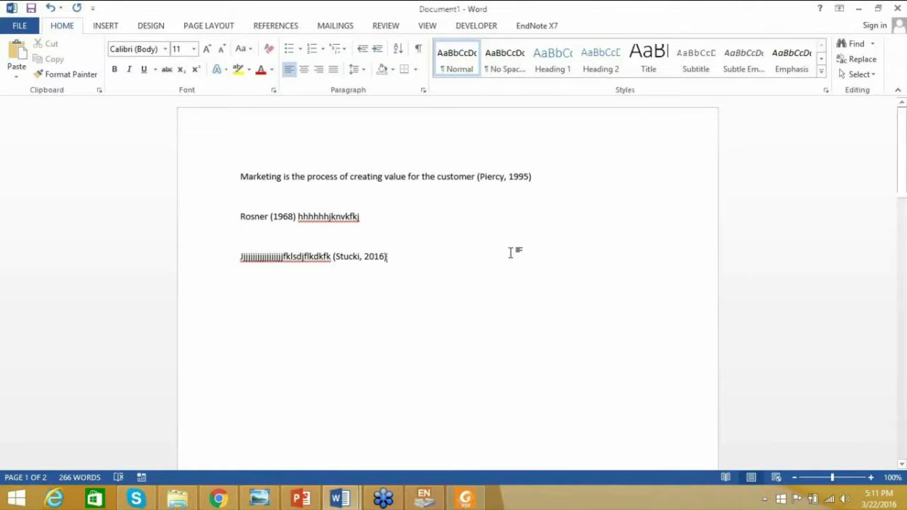
scroll(510, 253, "down", 15)
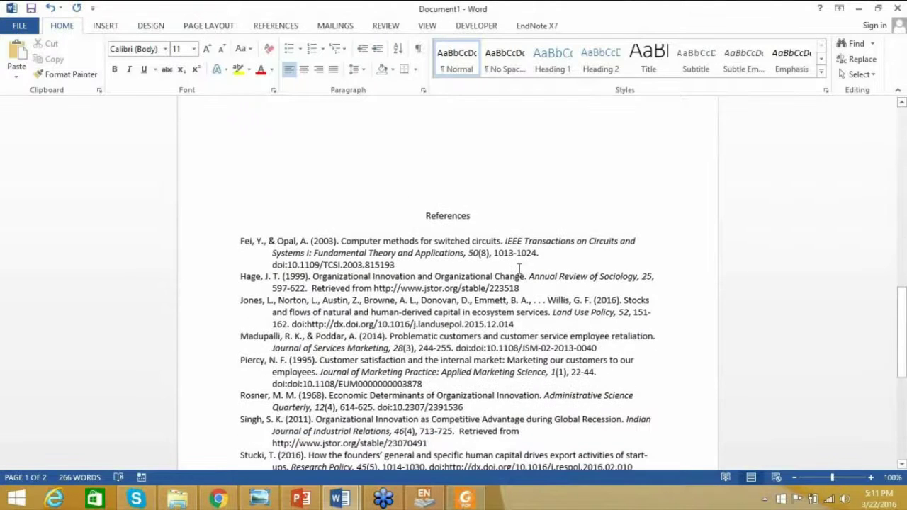
scroll(518, 268, "down", 1)
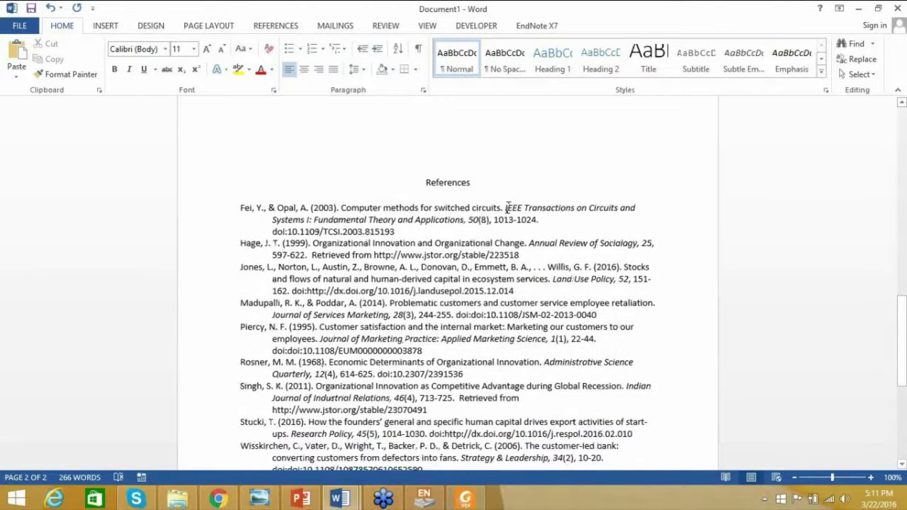
left_click_drag(506, 207, 466, 222)
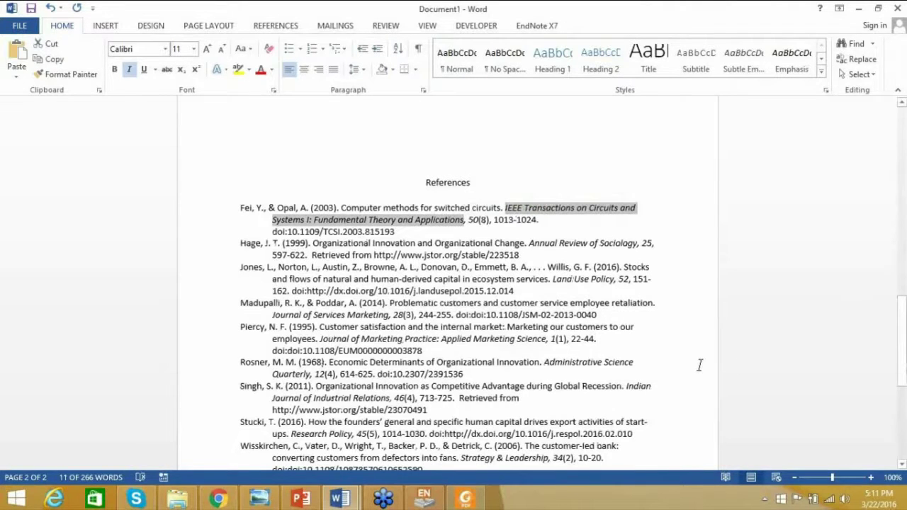
scroll(699, 364, "down", 3)
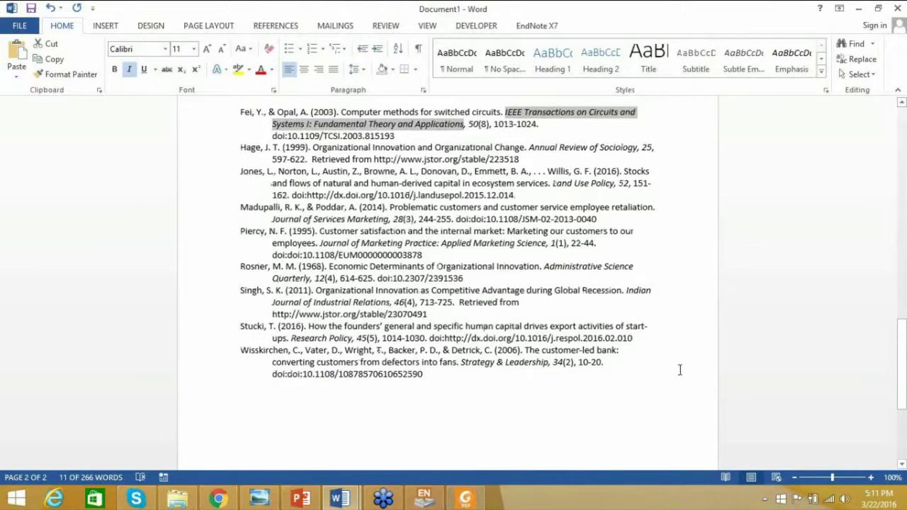
scroll(680, 369, "up", 1)
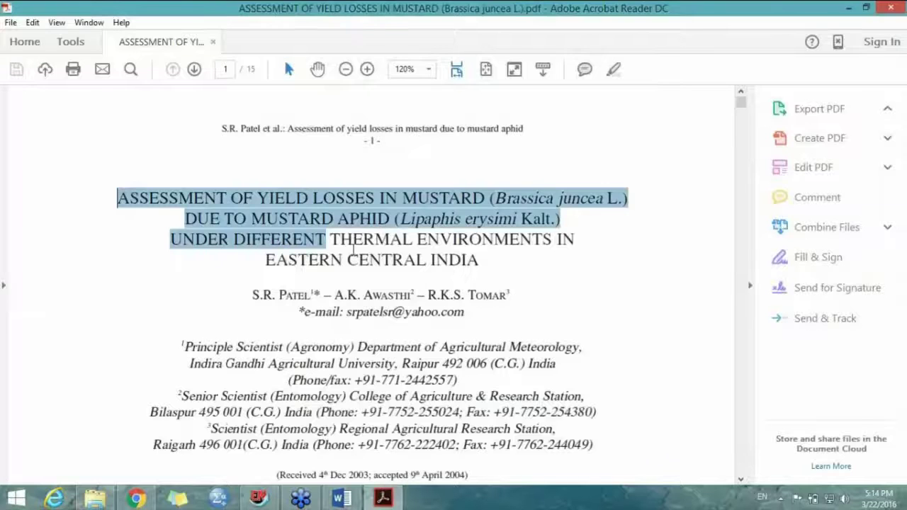
- Copy the full article title from the mustard yield losses PDF, and open Google Scholar in Chrome through a "google scholar" search
left_click_drag(334, 239, 469, 262)
key("ctrl+c")
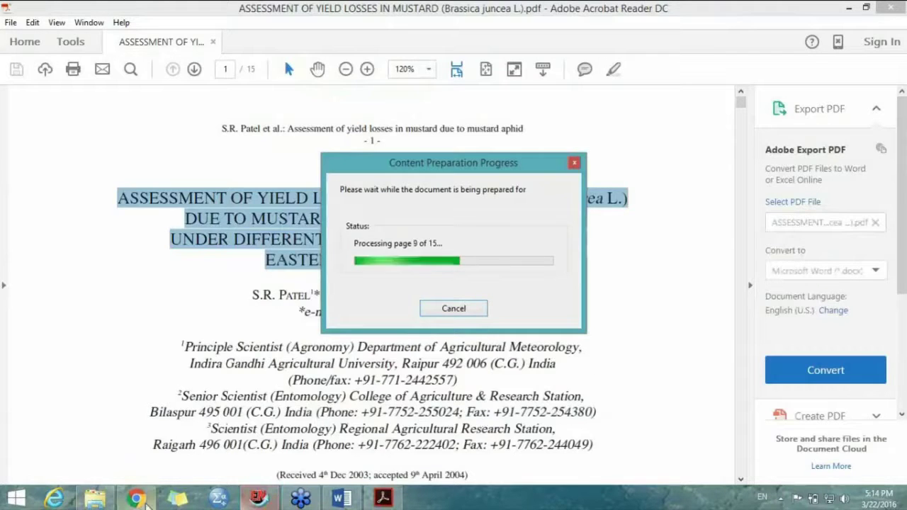
mouse_move(148, 502)
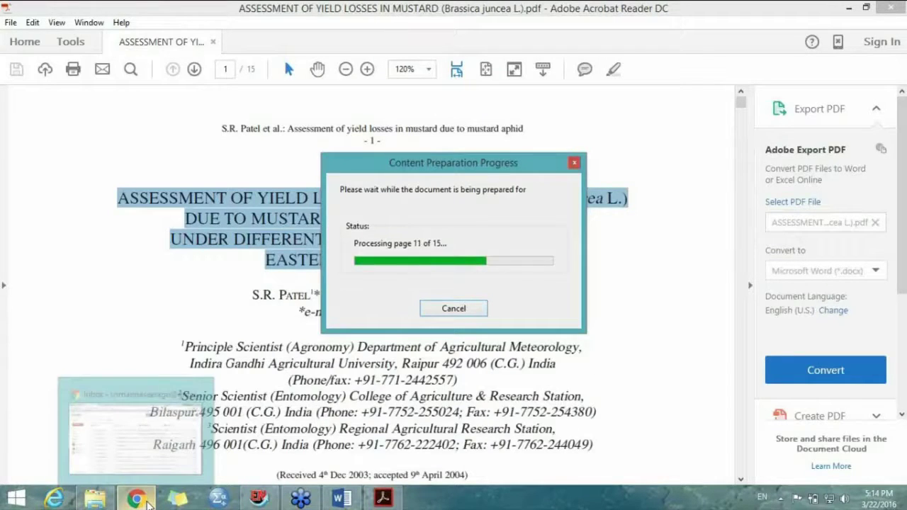
left_click(148, 501)
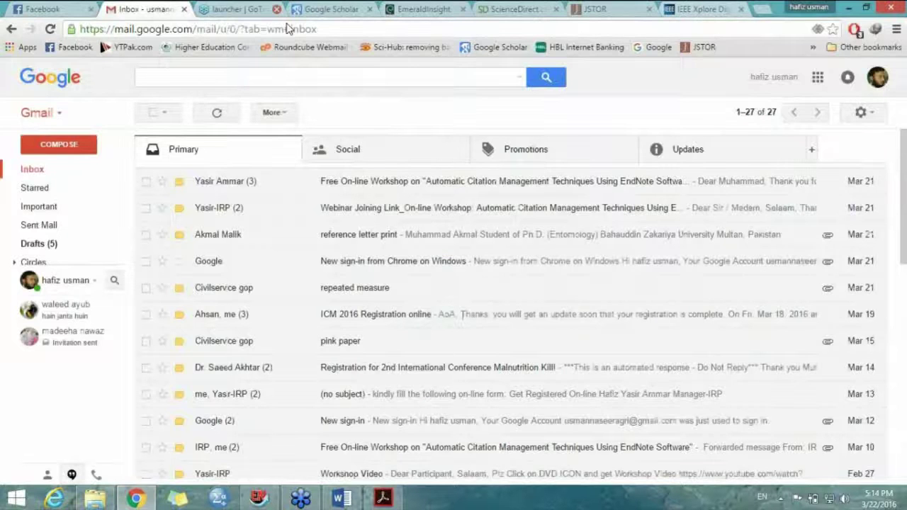
left_click(158, 31)
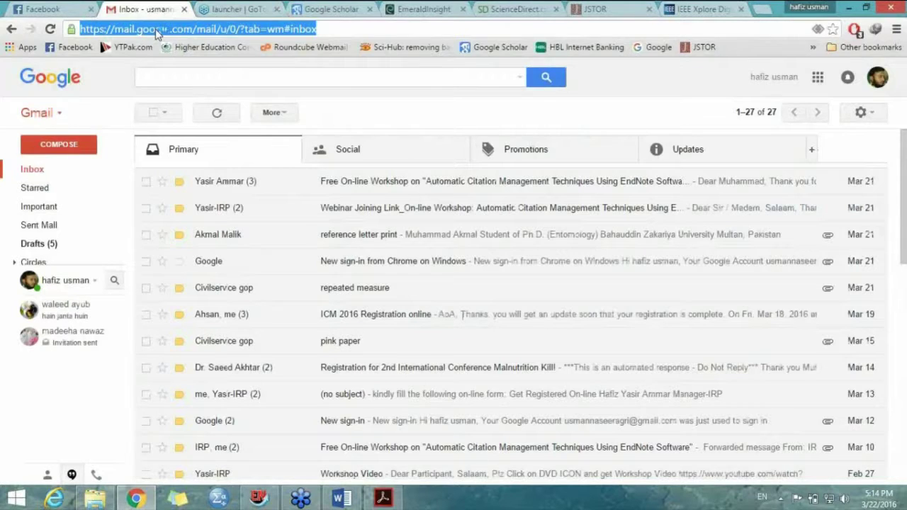
type("google.com.pk")
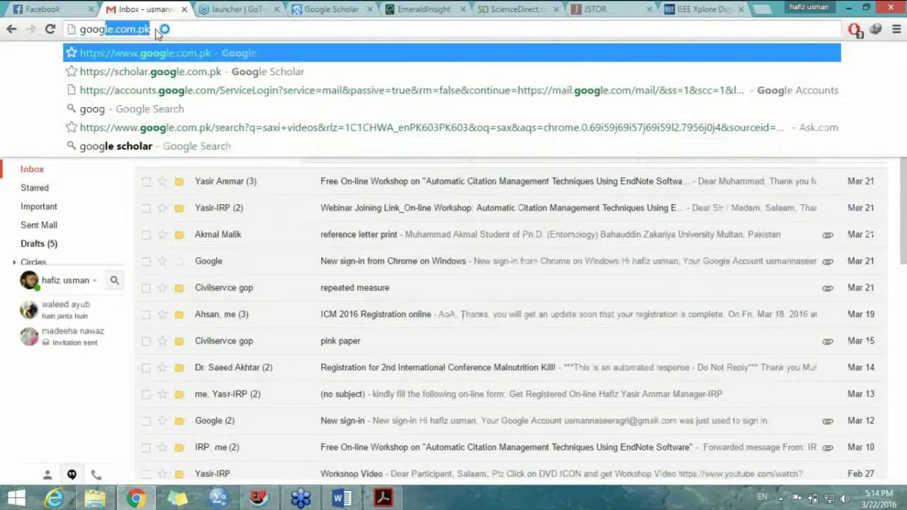
left_click(175, 145)
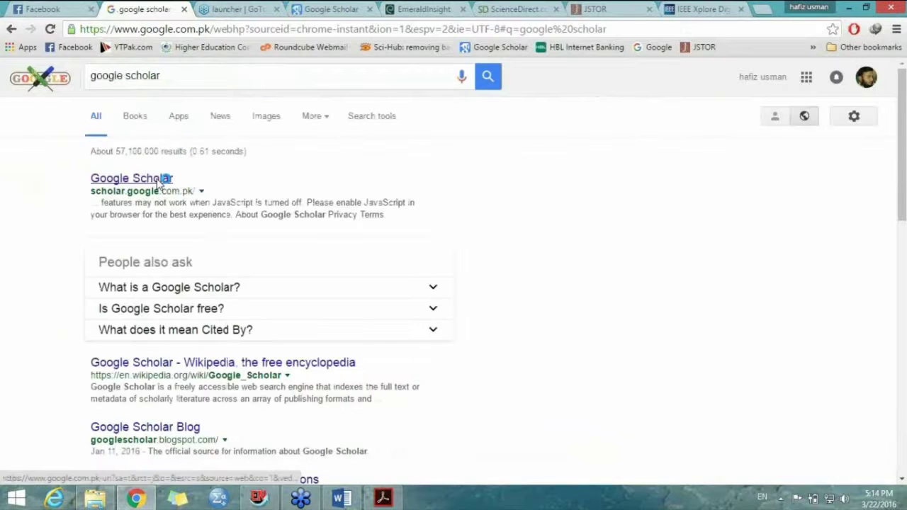
left_click(158, 183)
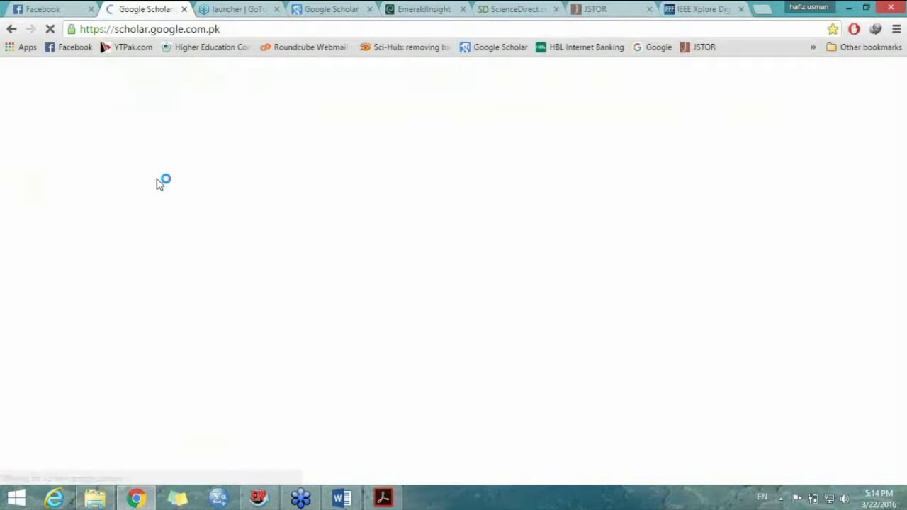
- Search Google Scholar for "Pest problems of cotton, a regional perspective" and import its citation into EndNote using the file name scholar110
key("ctrl+v")
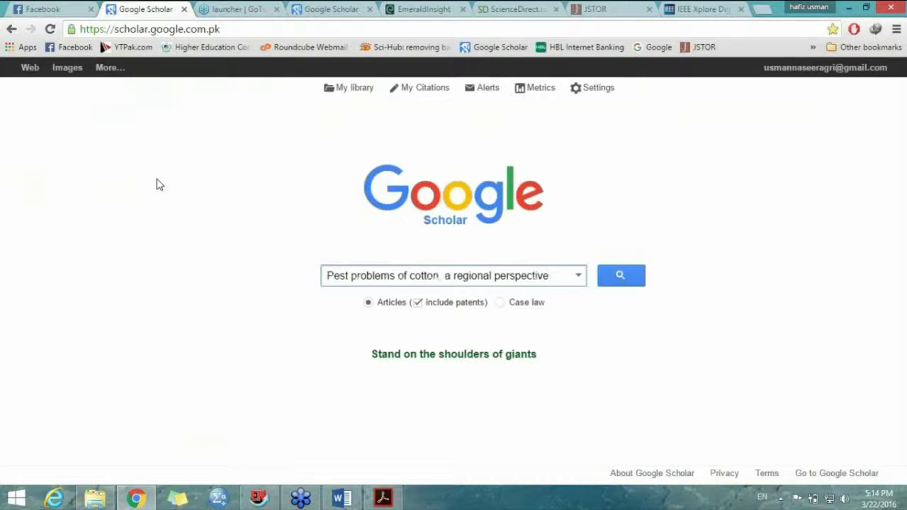
key("Return")
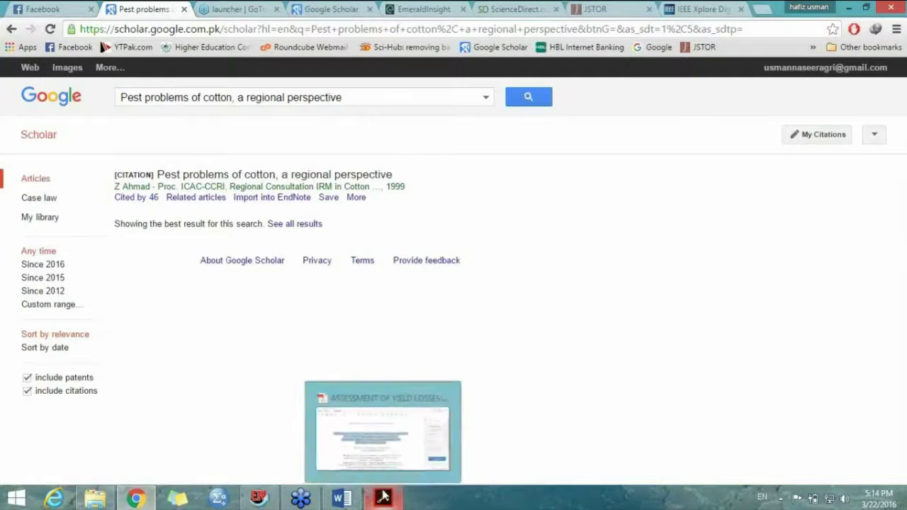
left_click(261, 201)
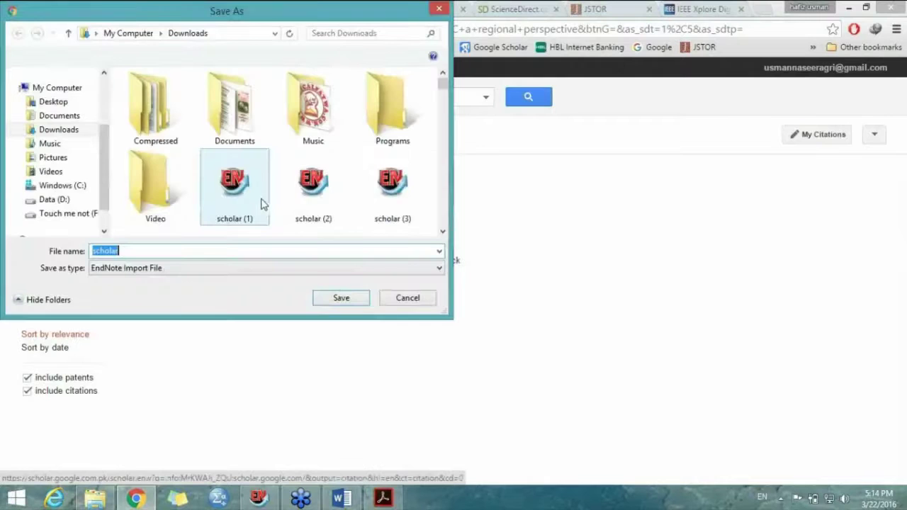
left_click(204, 252)
type("110")
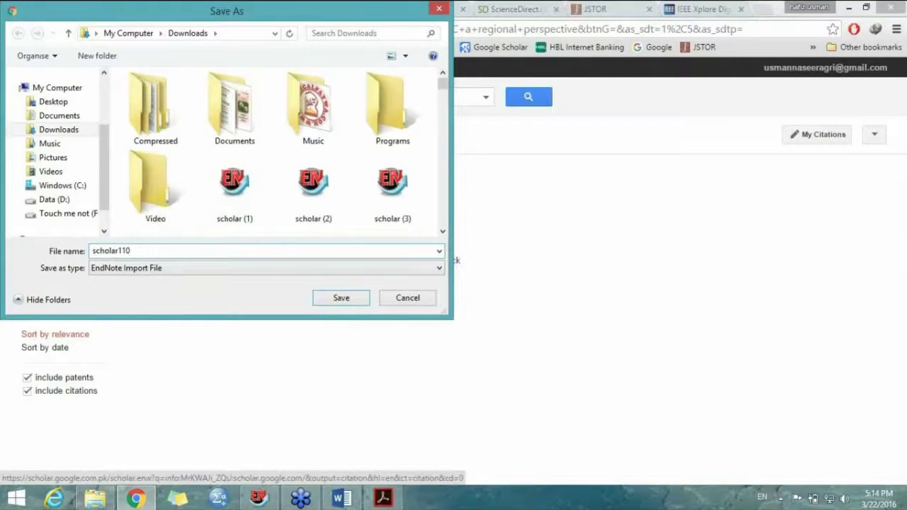
left_click(337, 298)
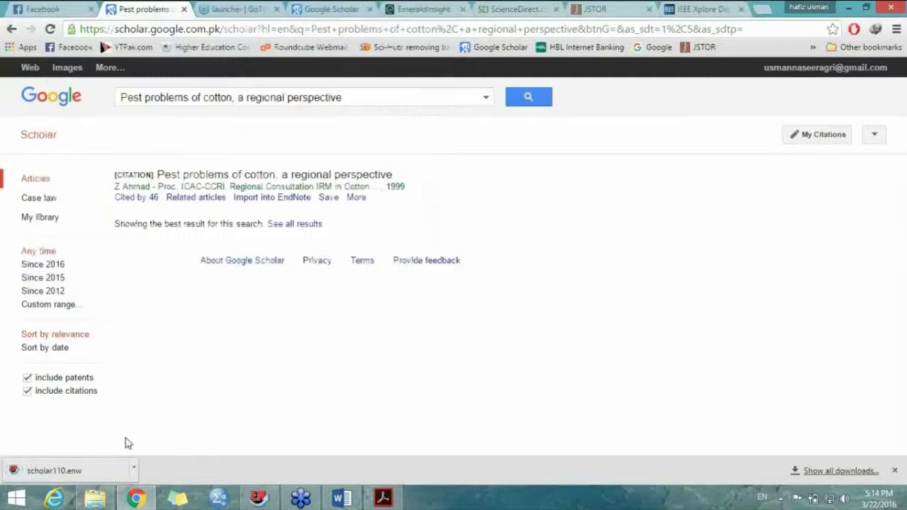
left_click(85, 473)
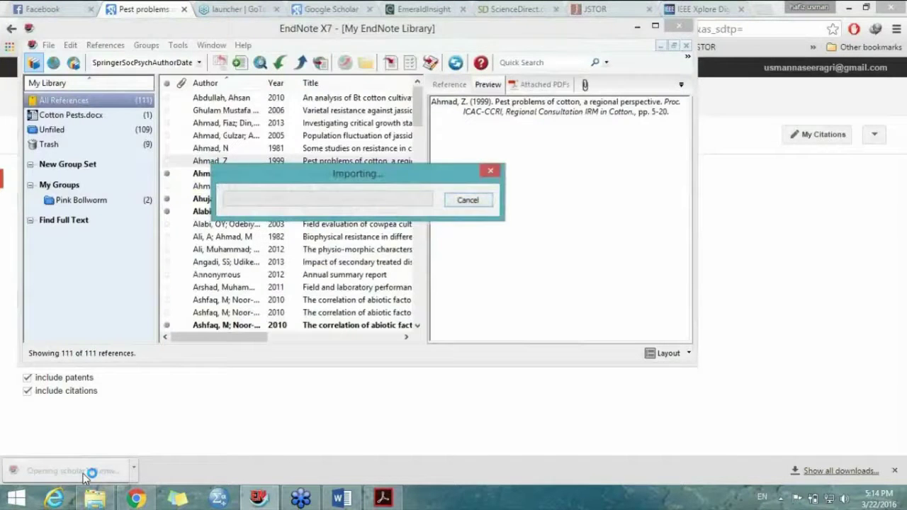
left_click(271, 99)
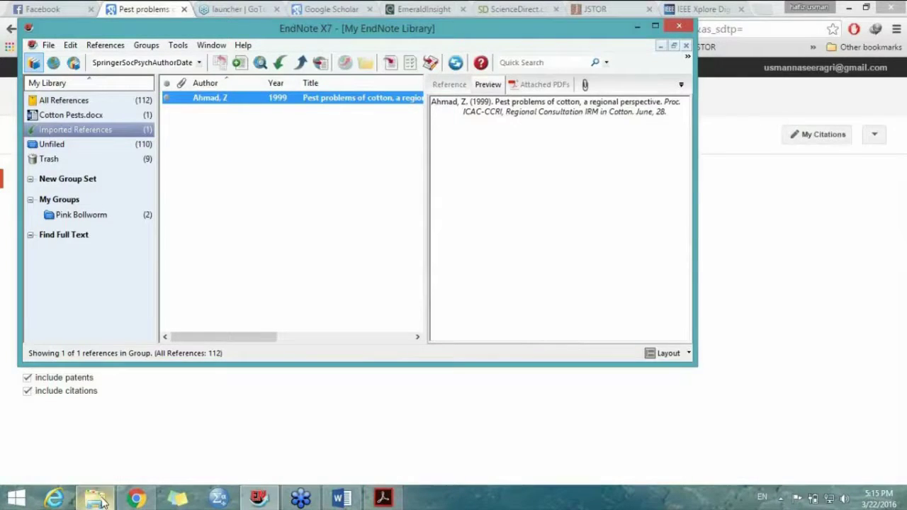
- Open the "Biological and Integrated Control of Plutella xylostella" PDF from the Brassica folder and search Google Scholar for its title
mouse_move(101, 501)
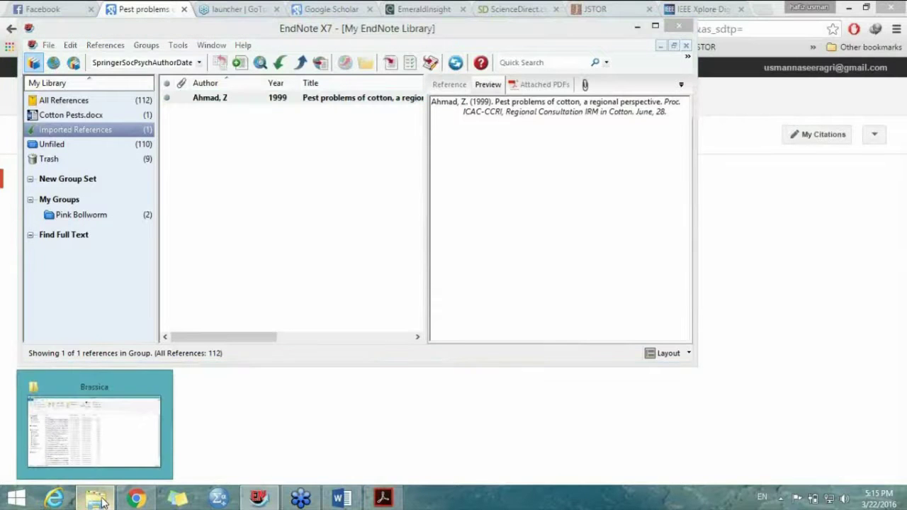
left_click(101, 501)
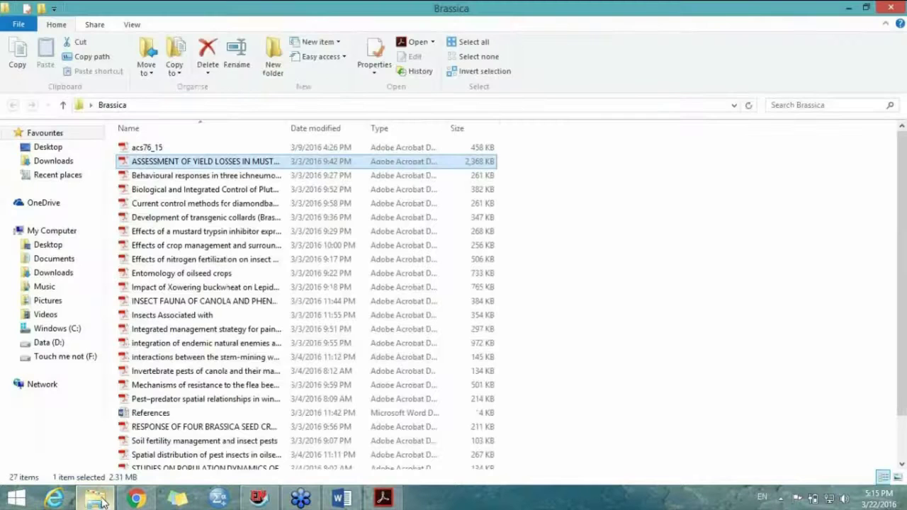
double_click(194, 190)
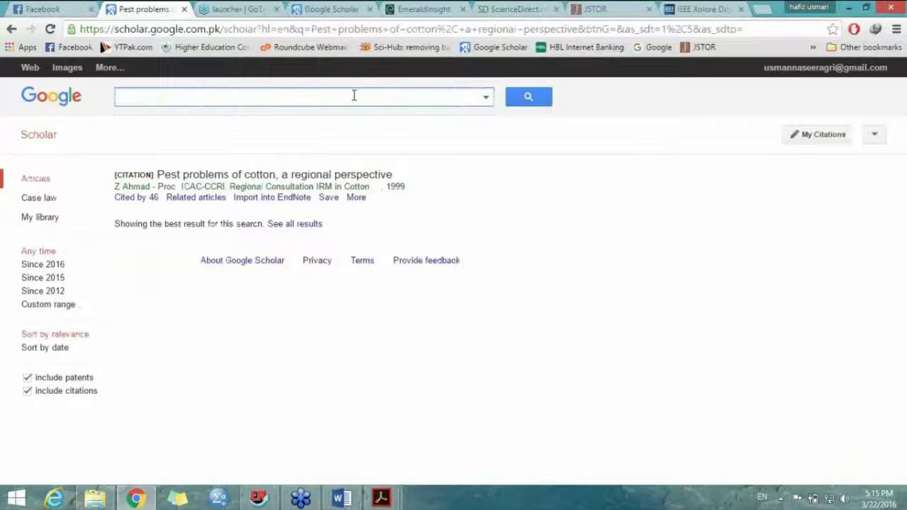
type("Biological and Integrated Control of Plutella xylostella (Lep., Yponomeutidae) and Crocidolomia pavonana (Lep., Pyralidae) in Brassica Crops in Papua New Guinea")
key("Return")
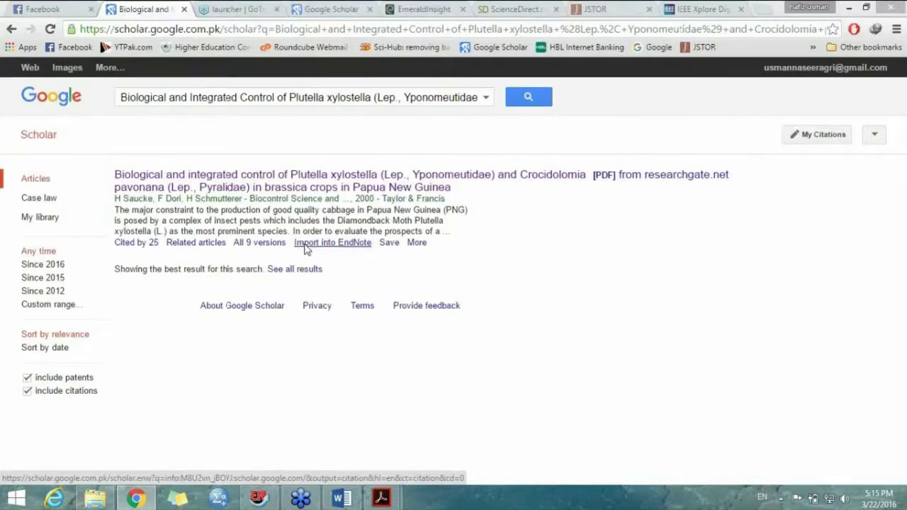
- Save the Plutella xylostella article's EndNote citation as scholar111 and import it into the EndNote library
left_click(306, 245)
type("111")
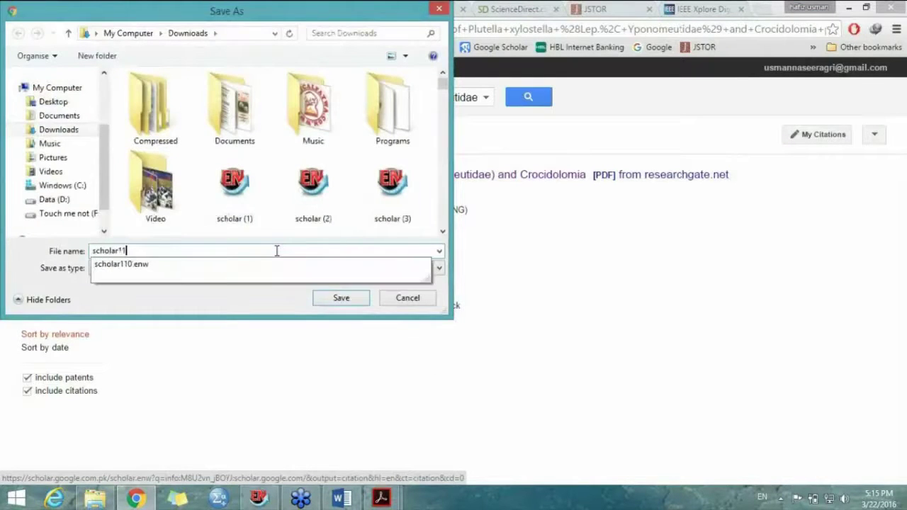
left_click(344, 300)
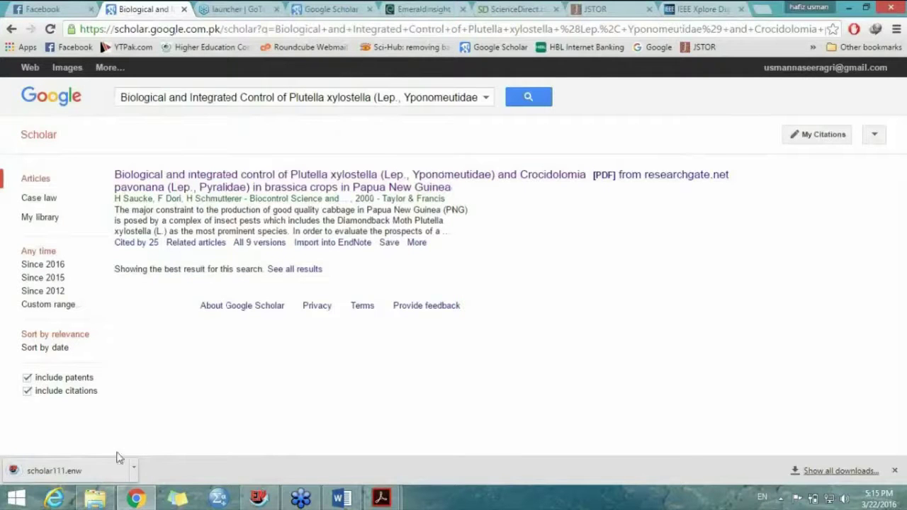
left_click(83, 471)
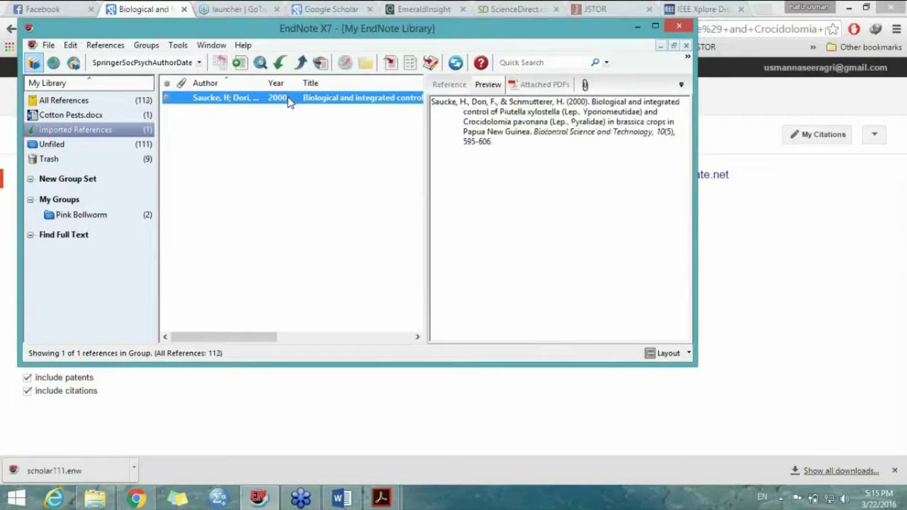
- Open the newly imported reference and select the species name "Plutella xylostella" in its title
double_click(288, 103)
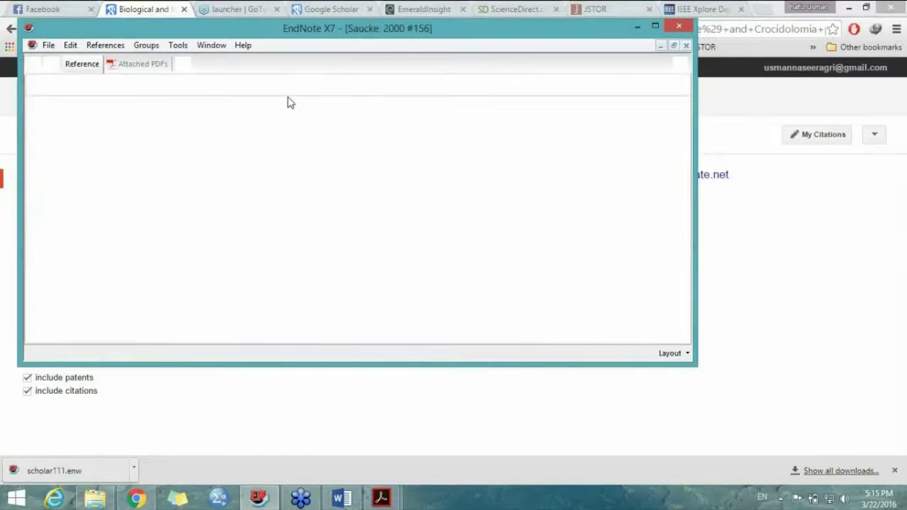
left_click(119, 234)
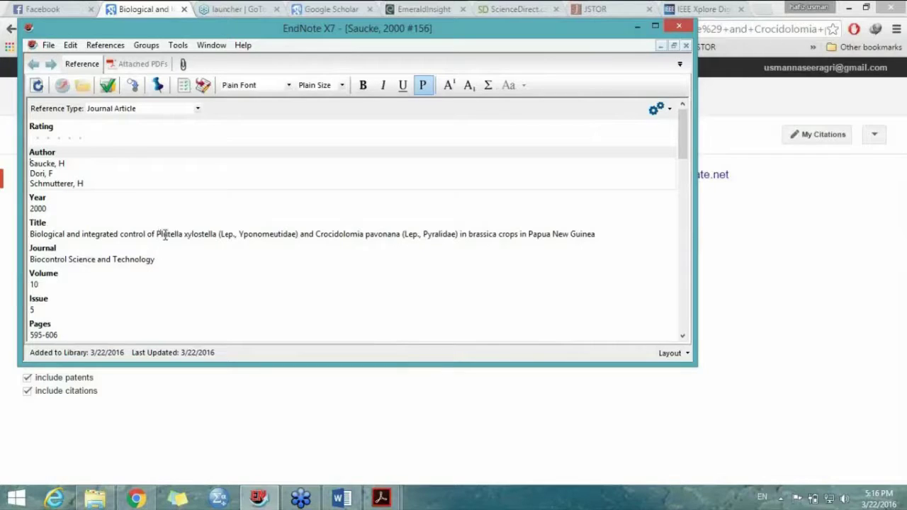
left_click(156, 233)
left_click_drag(157, 233, 218, 233)
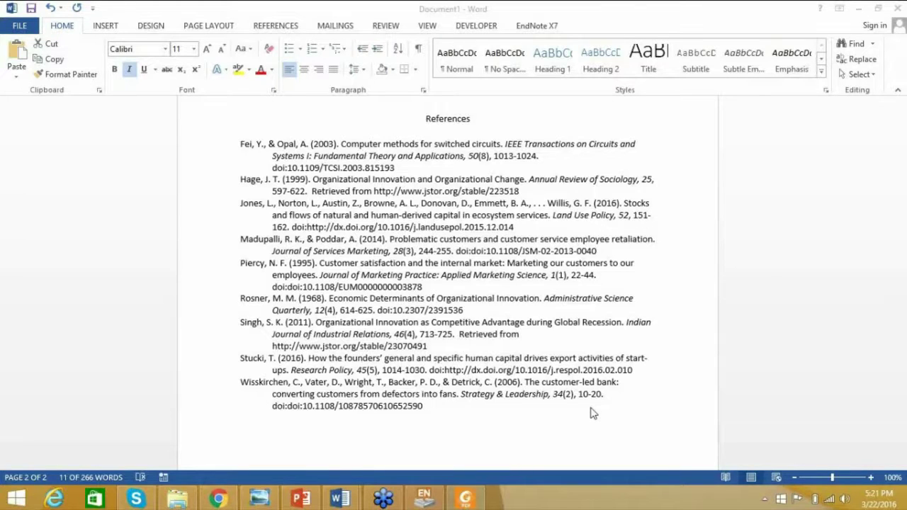
- Switch to Sample Article.pdf in Foxit Reader and copy the title "B2B relationship calculus: quantifying resource effects in service-dominant logic"
left_click(439, 501)
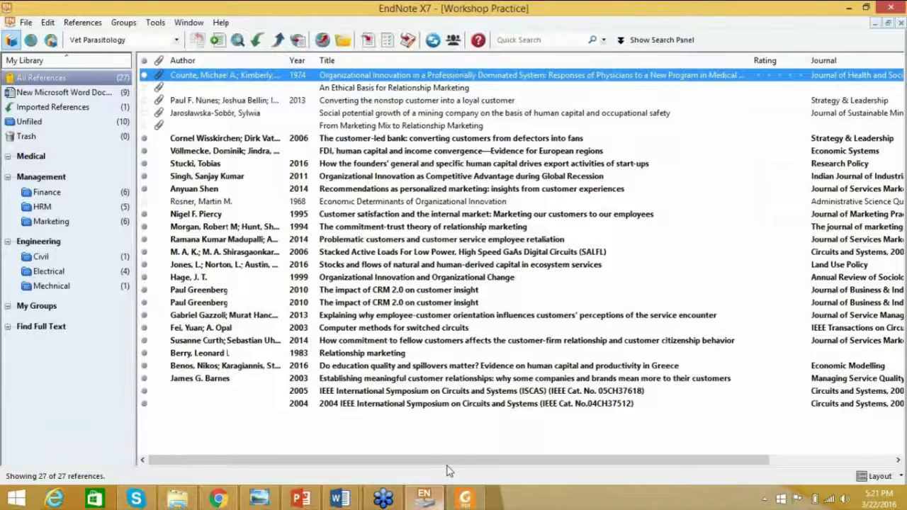
left_click(465, 498)
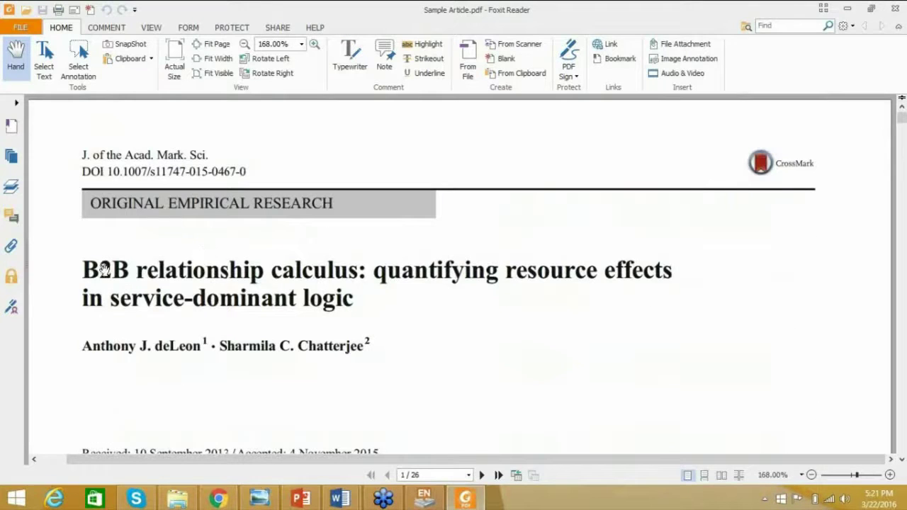
left_click_drag(83, 270, 386, 316)
key("ctrl+c")
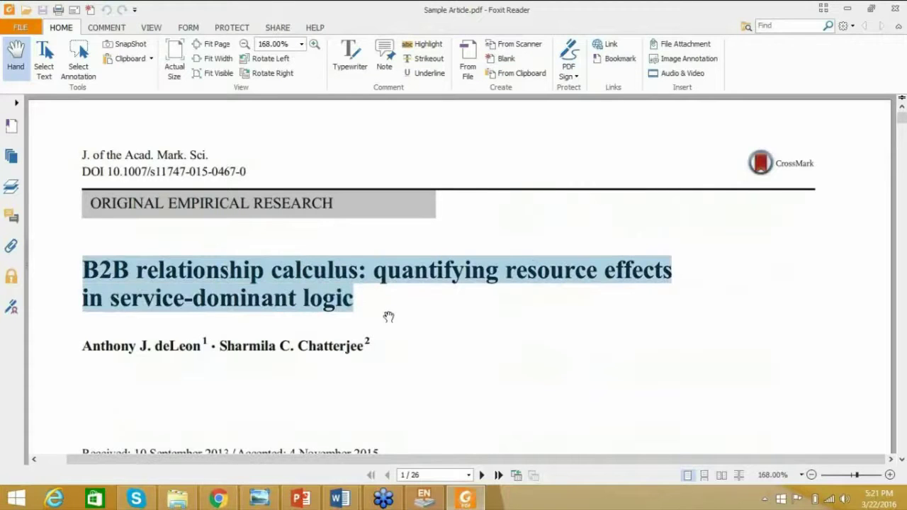
- Switch to the Google Scholar page in Chrome and search for the copied B2B relationship calculus article title
left_click(217, 498)
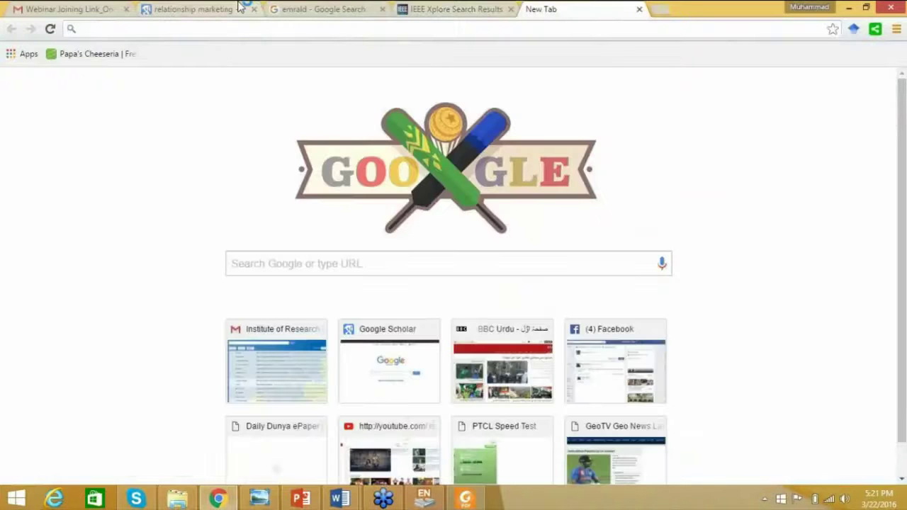
left_click(193, 8)
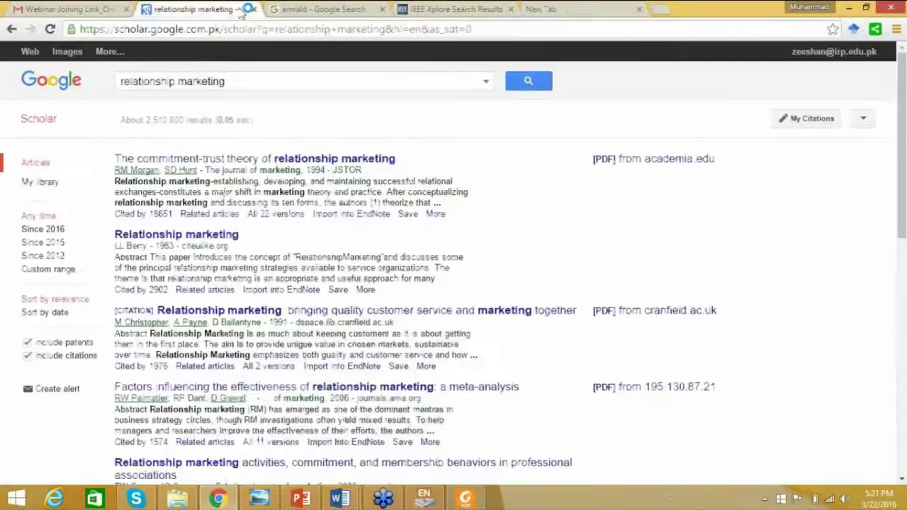
triple_click(297, 81)
key("ctrl+v")
left_click(527, 81)
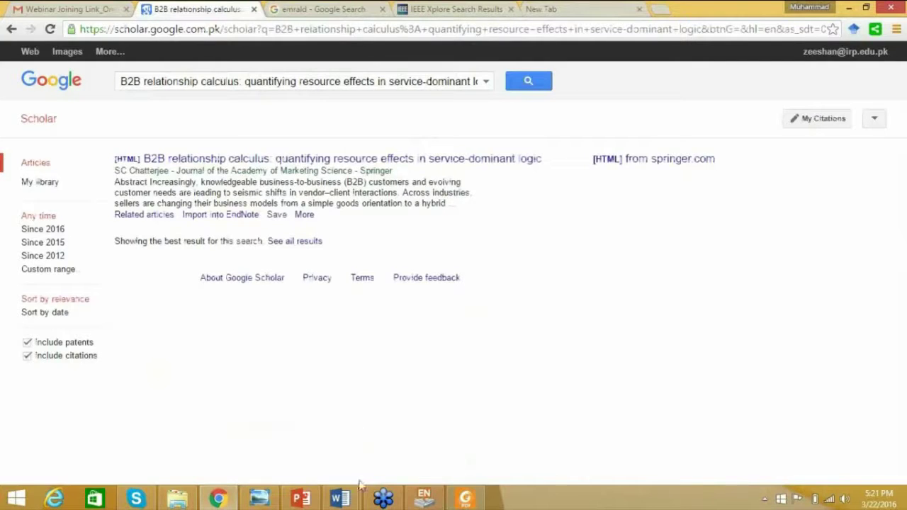
- Import the B2B relationship calculus article's citation into the Workshop Practice library in EndNote, and return to Chrome
left_click(425, 495)
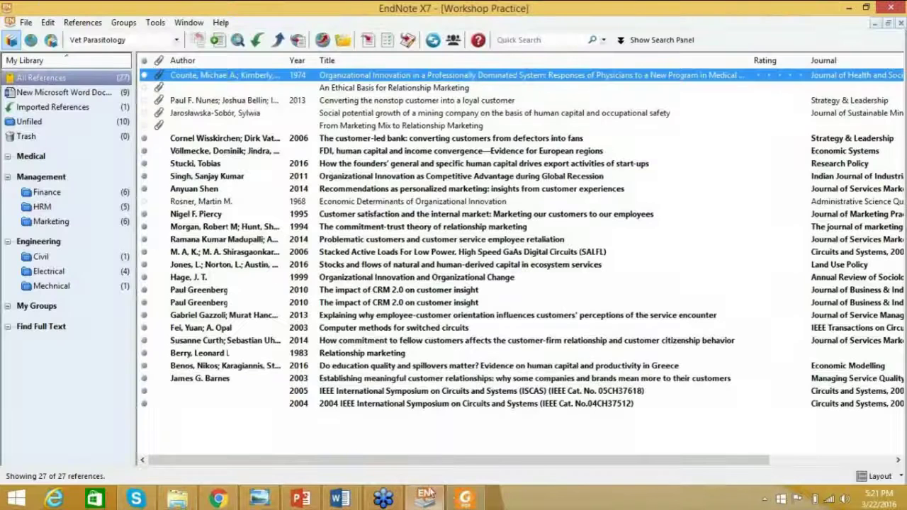
left_click(465, 499)
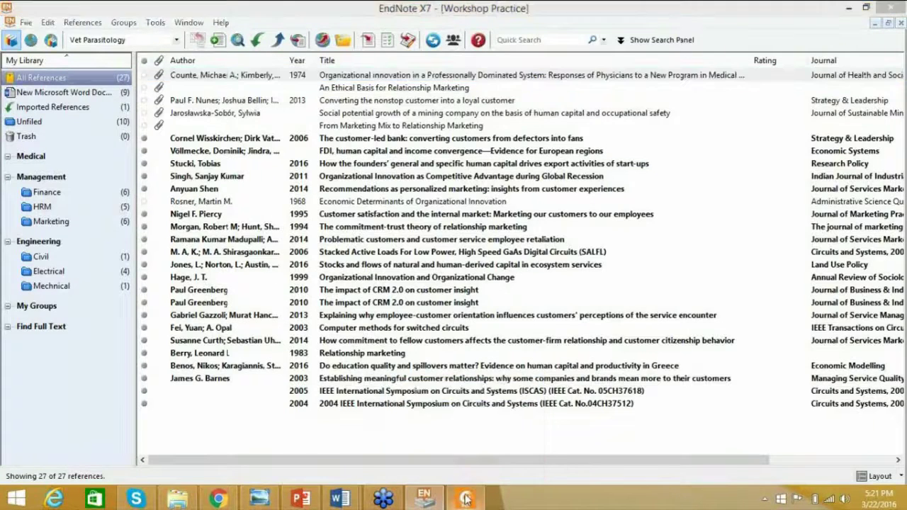
left_click(218, 499)
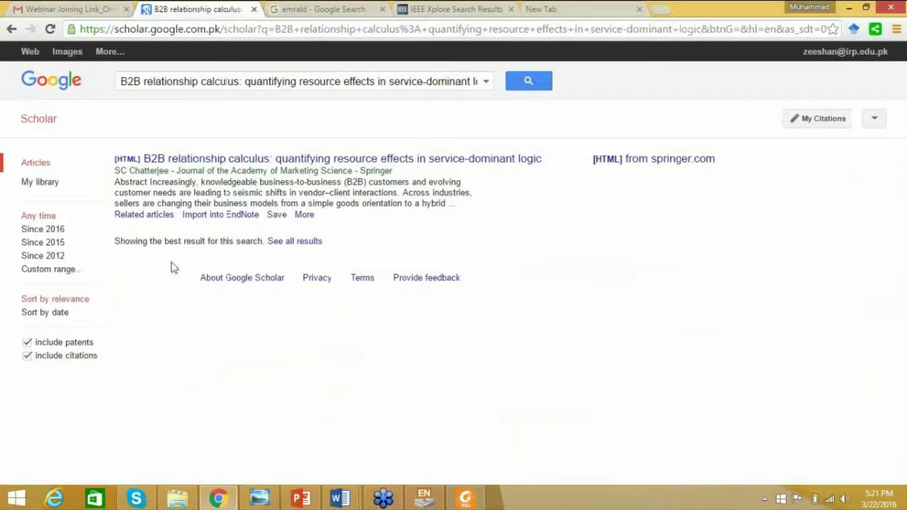
left_click(227, 216)
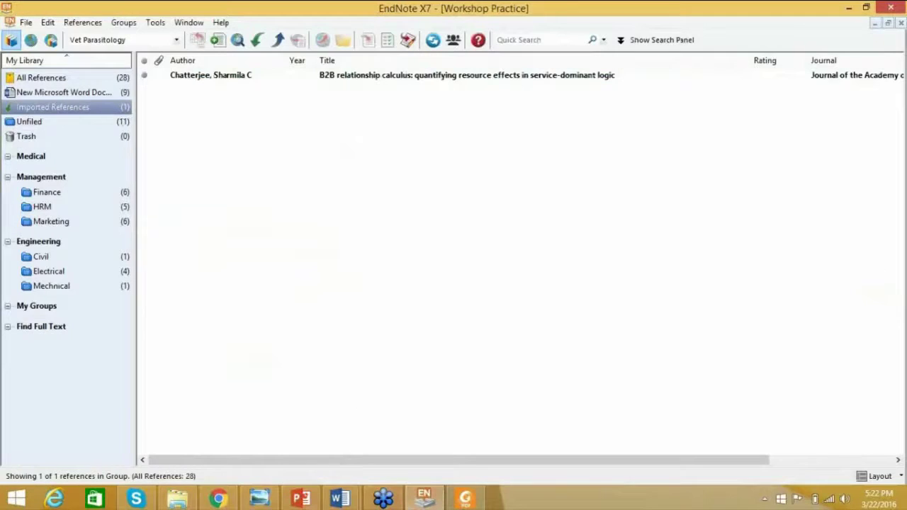
left_click(217, 499)
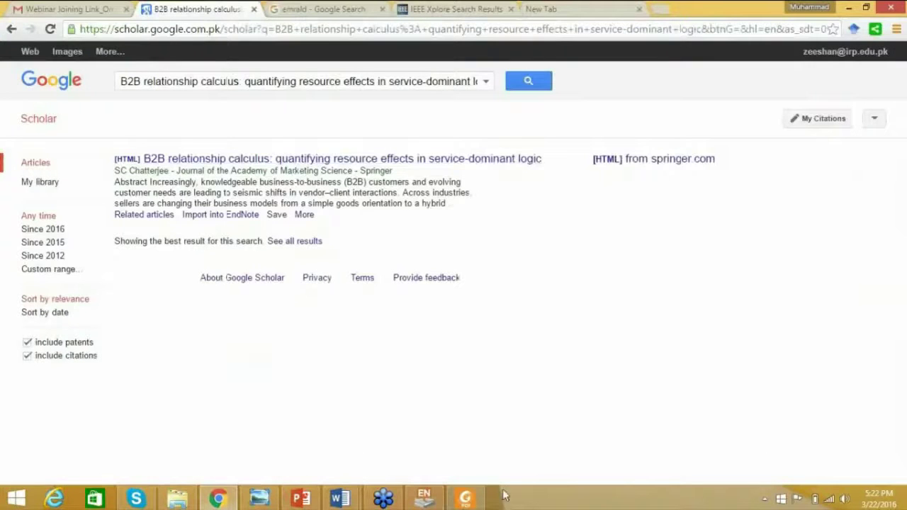
- Attach the Sample Article PDF from the EndNote Webinar folder to the imported B2B relationship calculus reference in EndNote
left_click(424, 499)
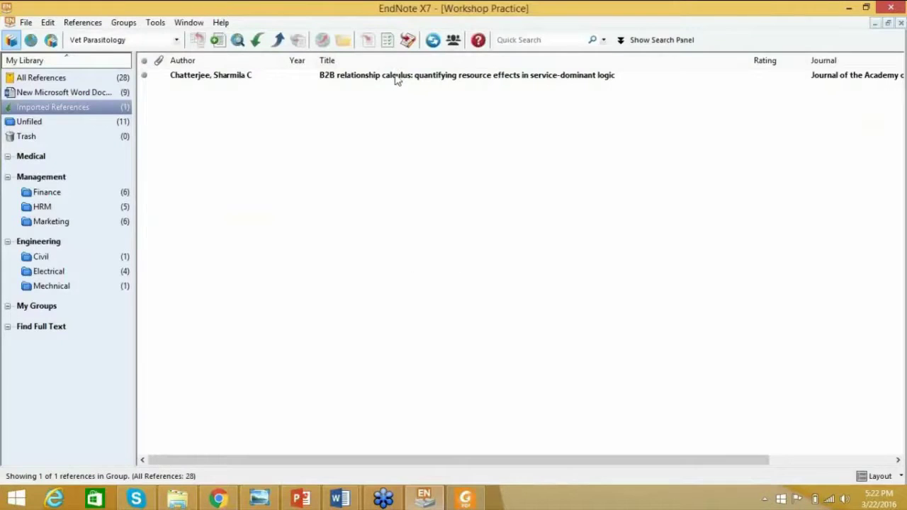
left_click(464, 498)
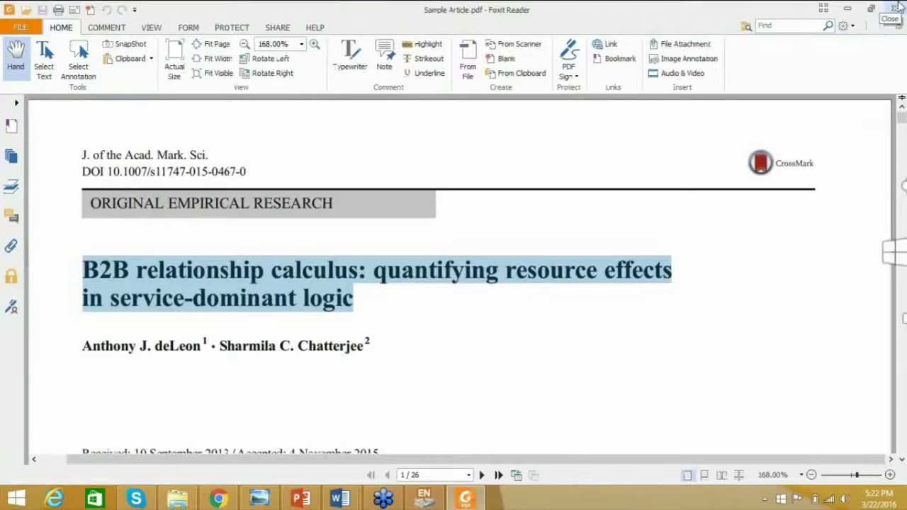
left_click(185, 504)
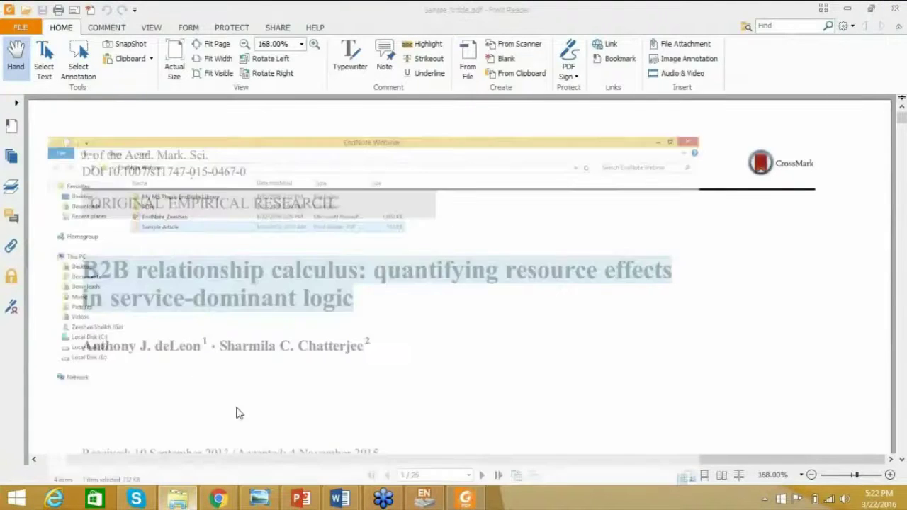
left_click(154, 128)
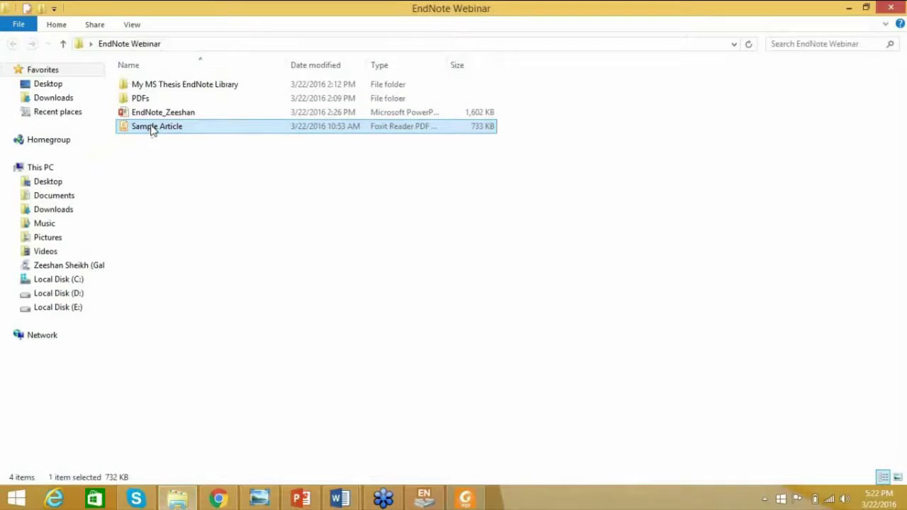
left_click_drag(154, 130, 416, 85)
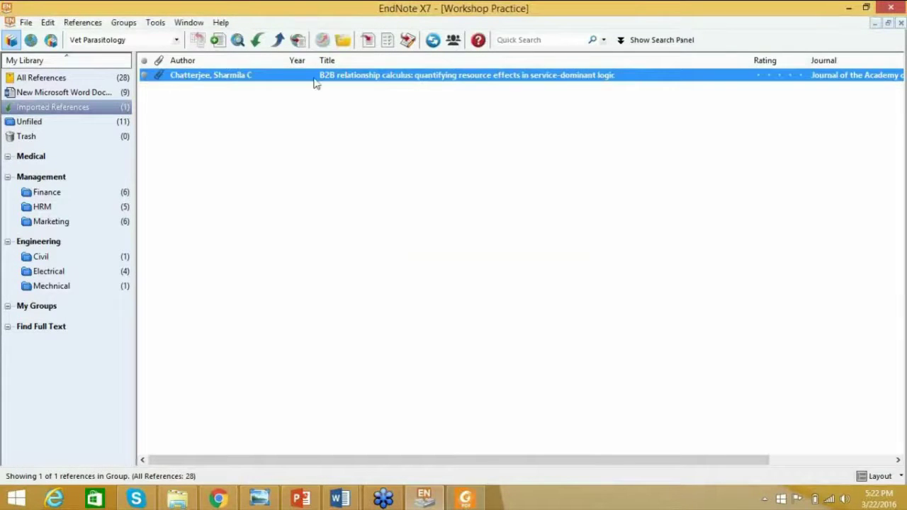
left_click(170, 85)
left_click(220, 78)
left_click(416, 140)
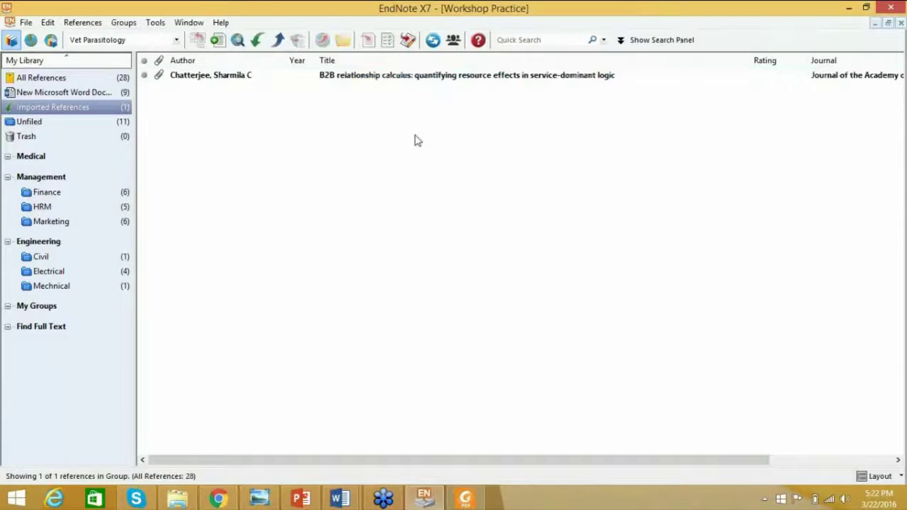
- Open the B2B relationship calculus reference and look through the first page of its attached PDF
left_click(443, 78)
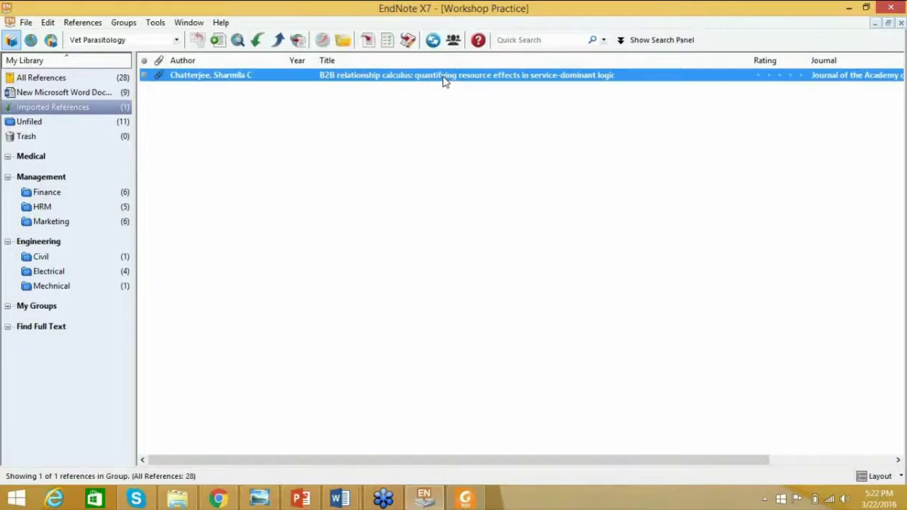
left_click(417, 98)
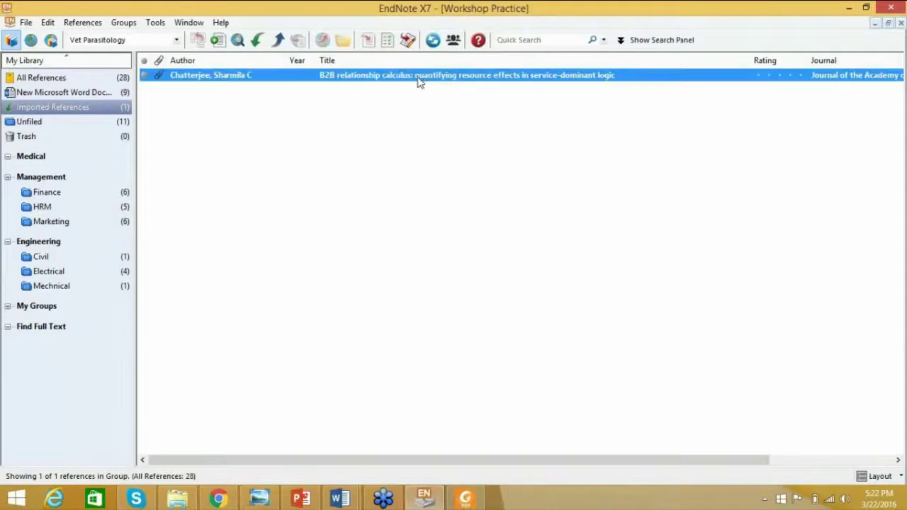
left_click(419, 80)
double_click(419, 80)
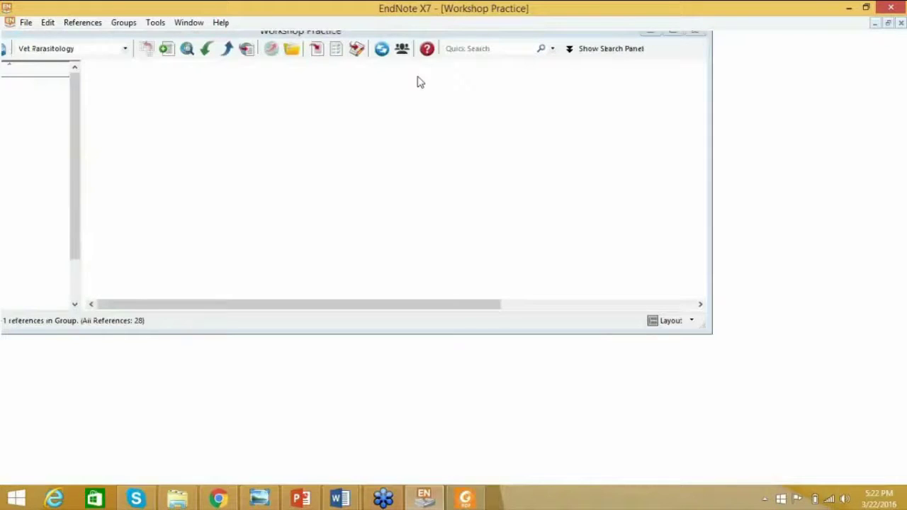
left_click(207, 43)
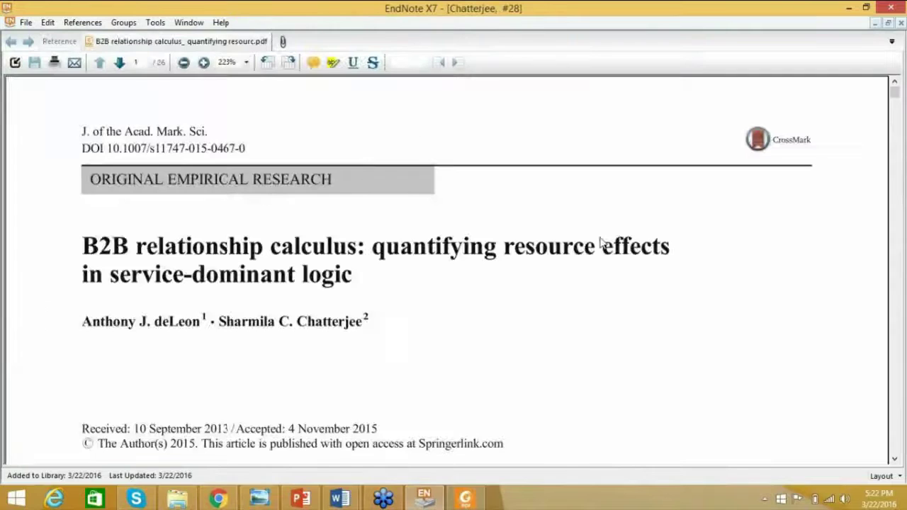
scroll(600, 243, "down", 1)
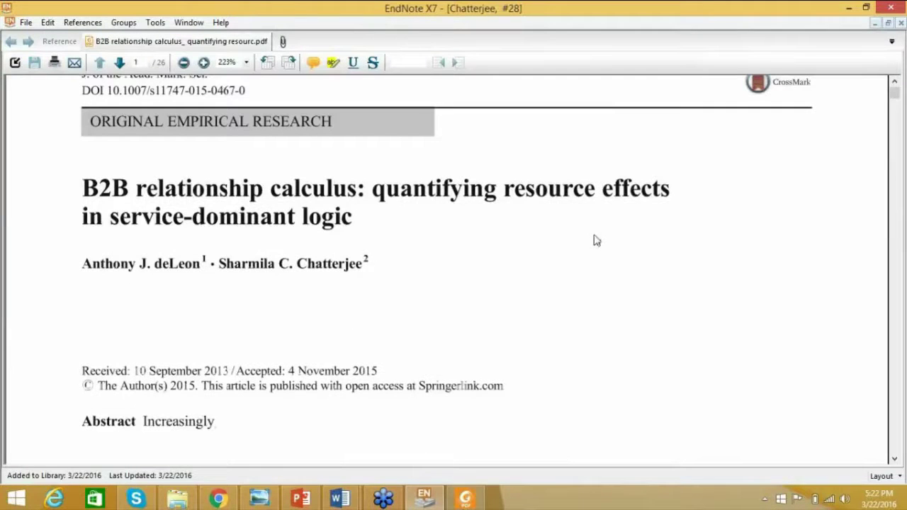
scroll(596, 240, "down", 1)
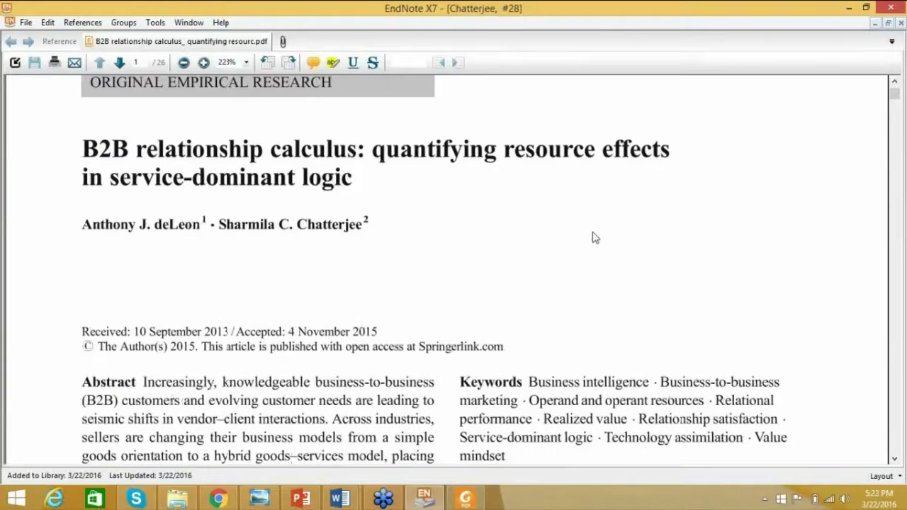
scroll(595, 238, "down", 5)
scroll(461, 207, "up", 6)
- Review the reference's author, title, journal and pages fields, and close the reference
left_click(58, 42)
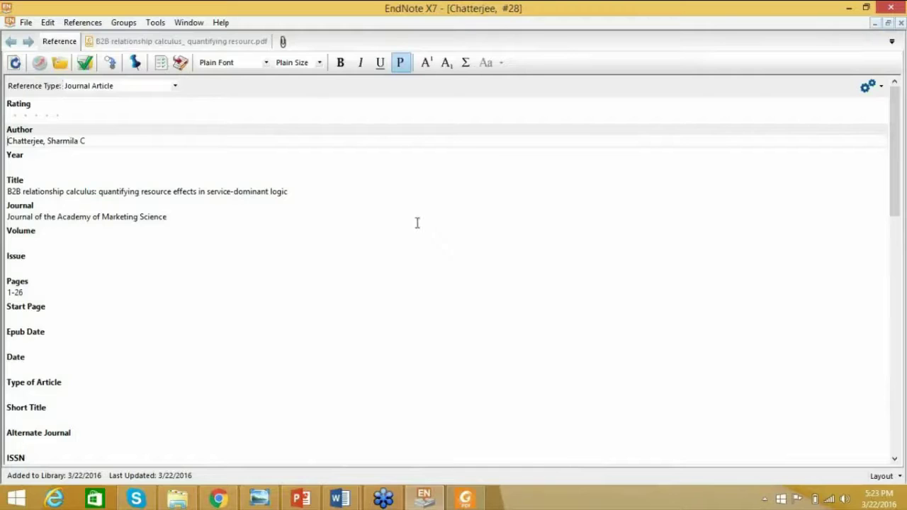
left_click(24, 192)
left_click(28, 216)
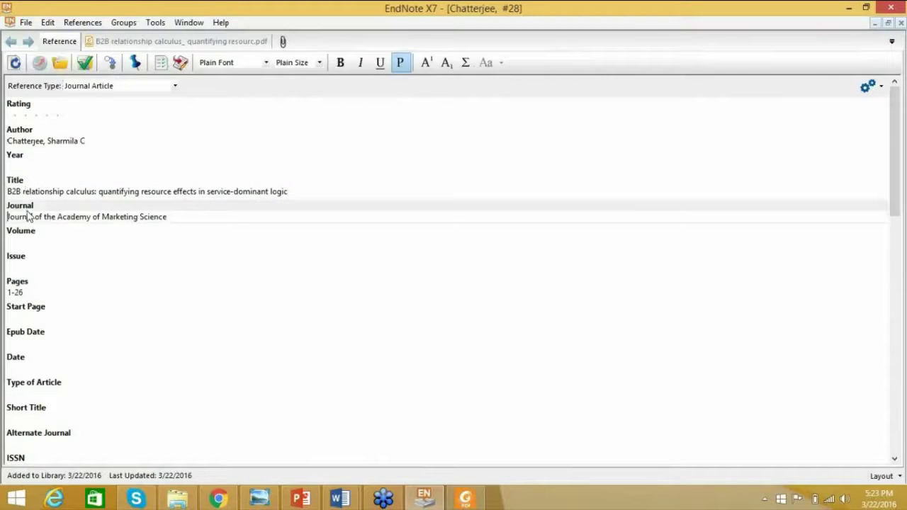
left_click(45, 131)
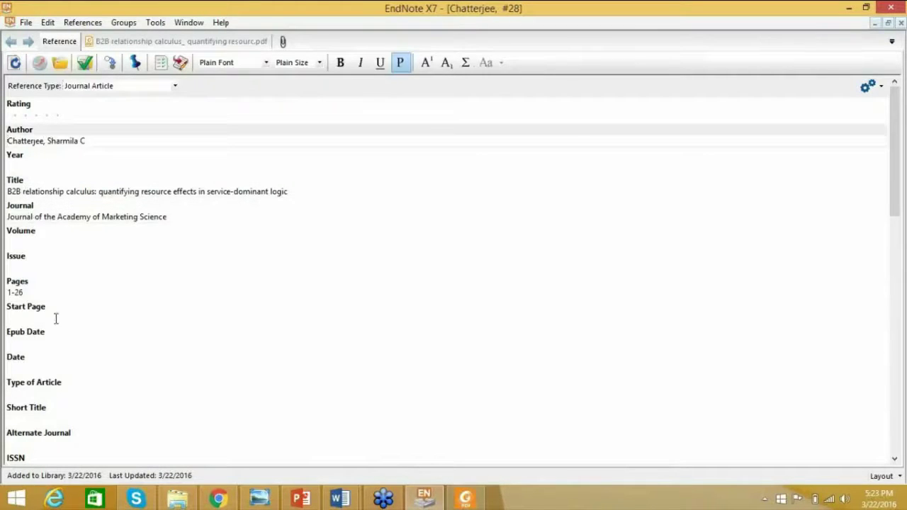
left_click(55, 296)
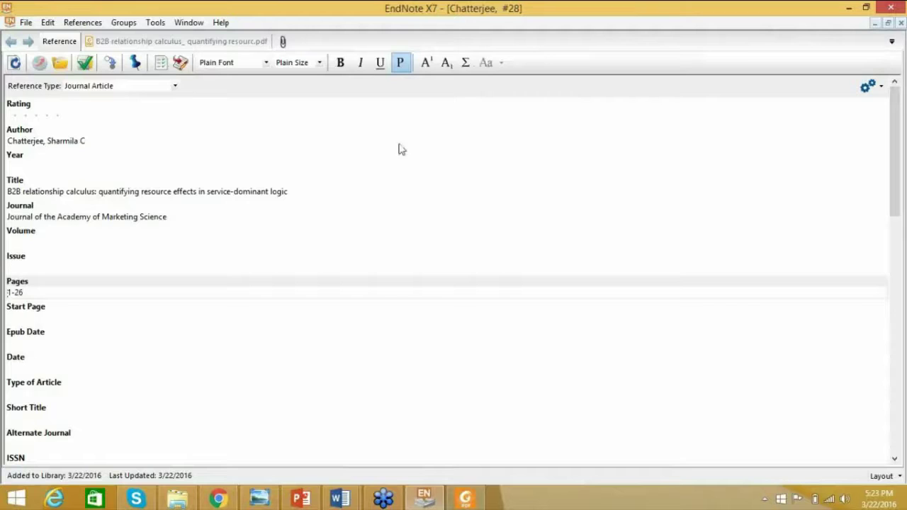
left_click(901, 23)
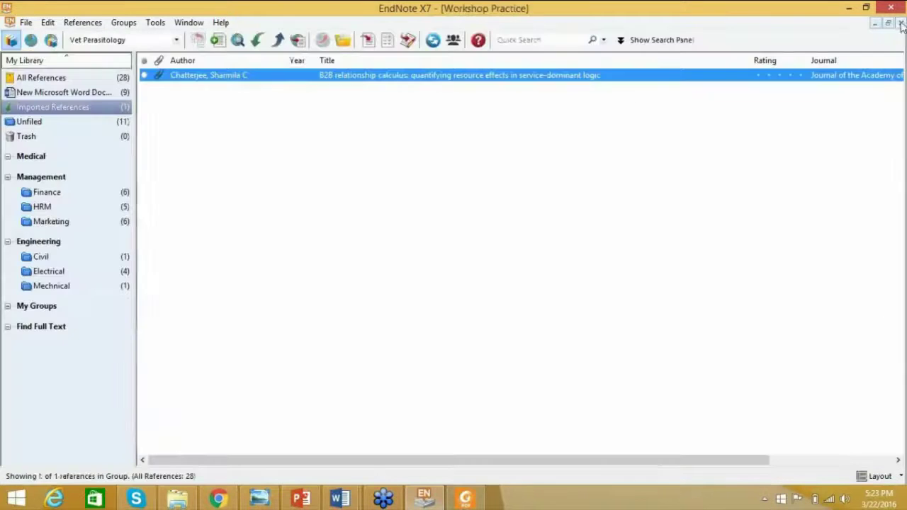
- Show all references in the library and select the 1974 article "Organizational Innovation in a Professionally Dominated System"
left_click(657, 142)
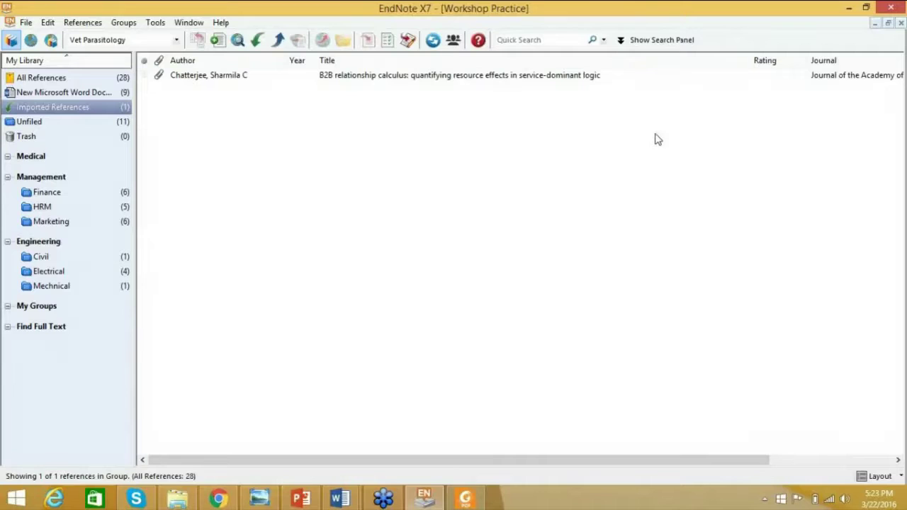
left_click(97, 83)
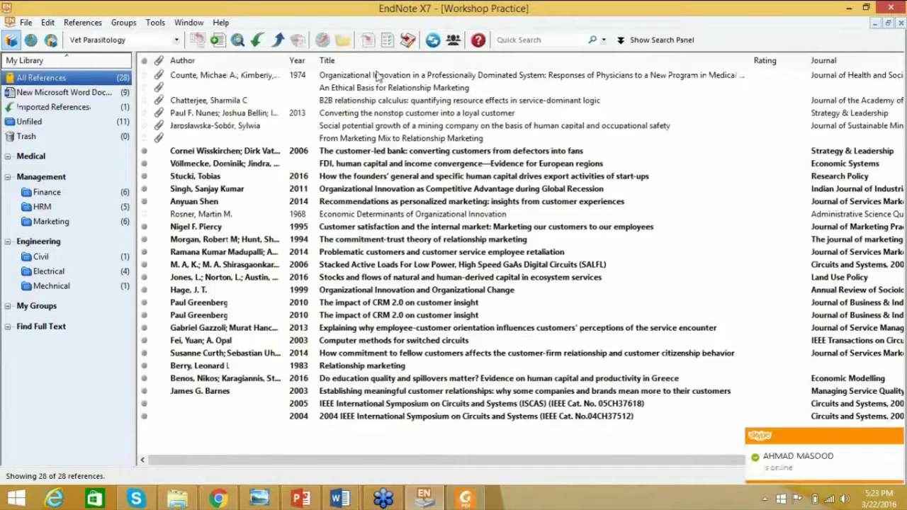
left_click(386, 74)
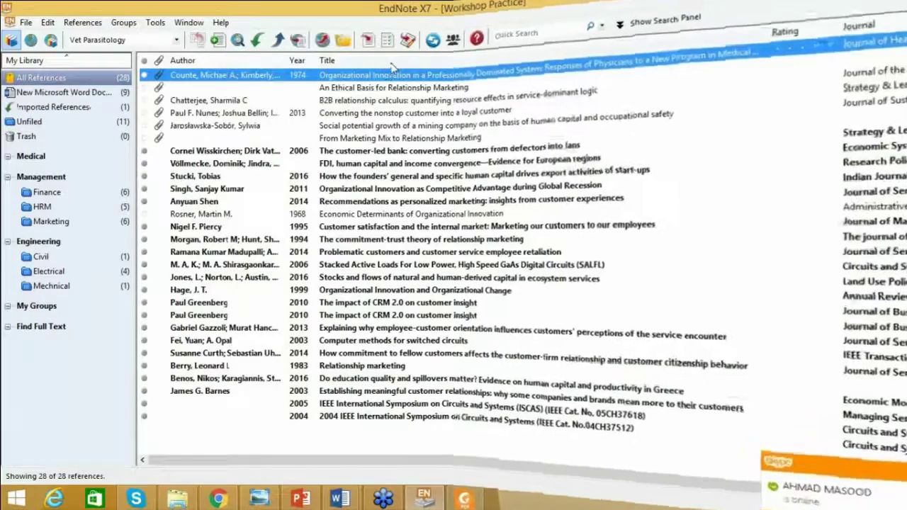